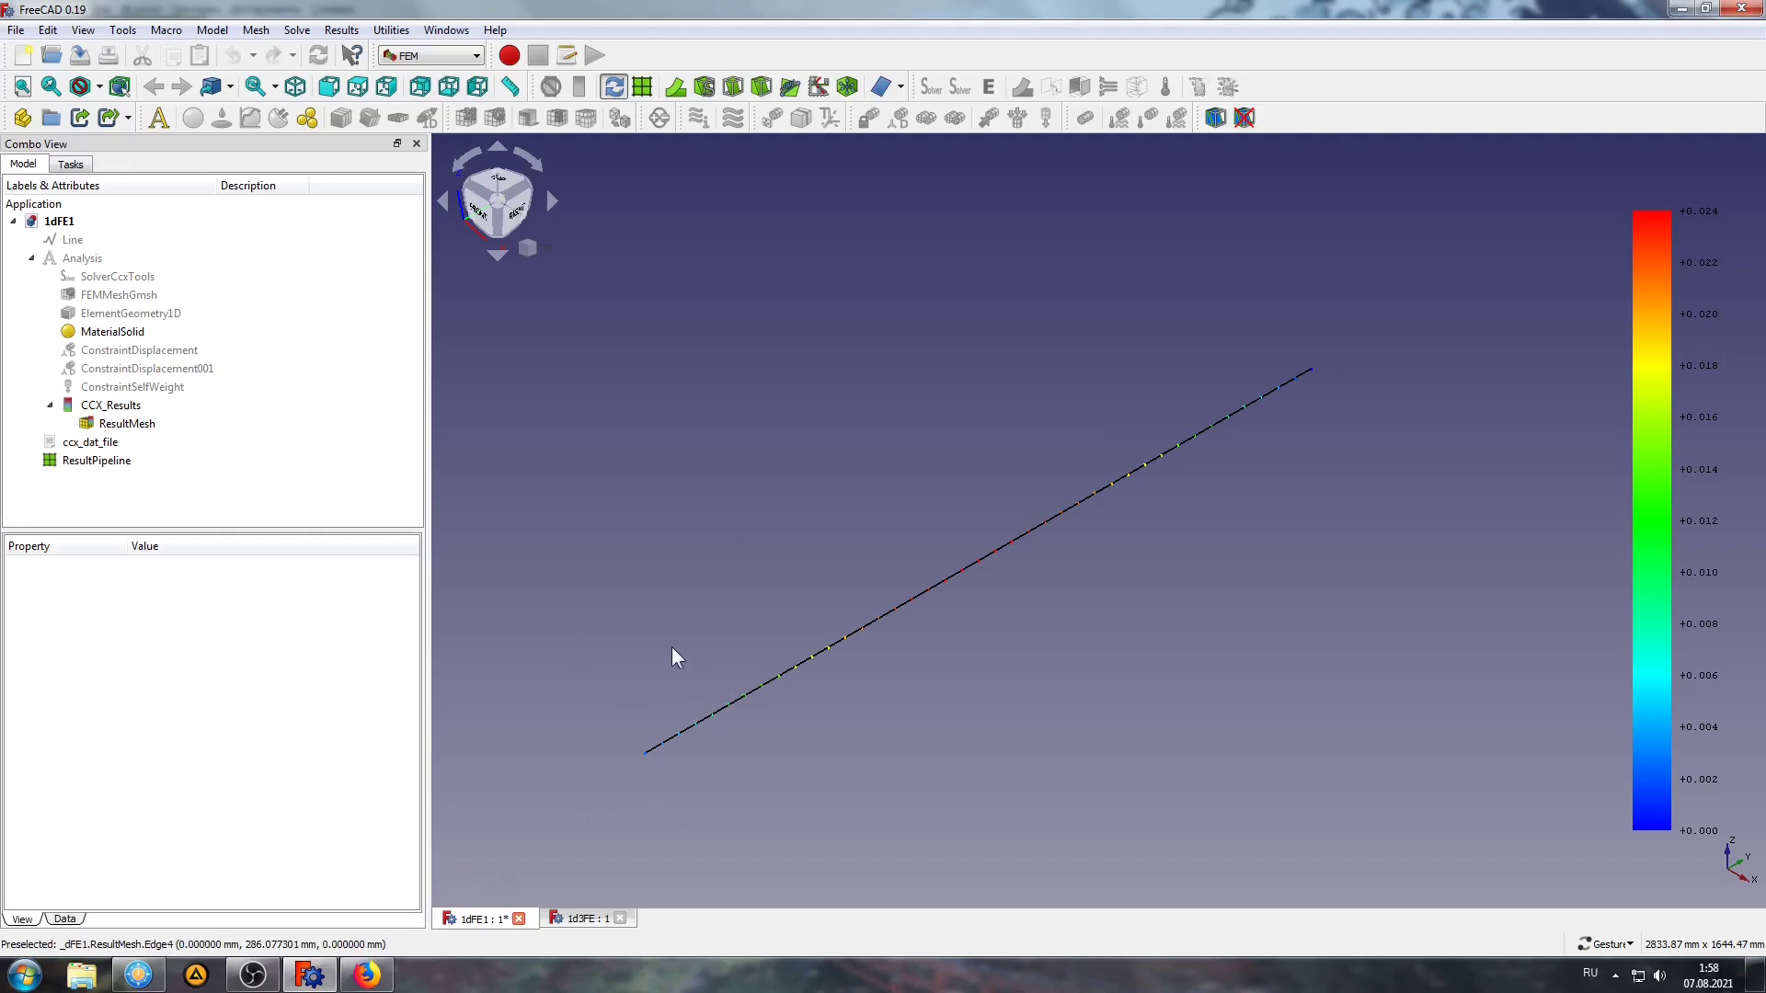
Switch to the 1d3FE document showing the rectangular beam and octagonal bar results.
{"action": "left_click", "coordinate": [589, 918]}
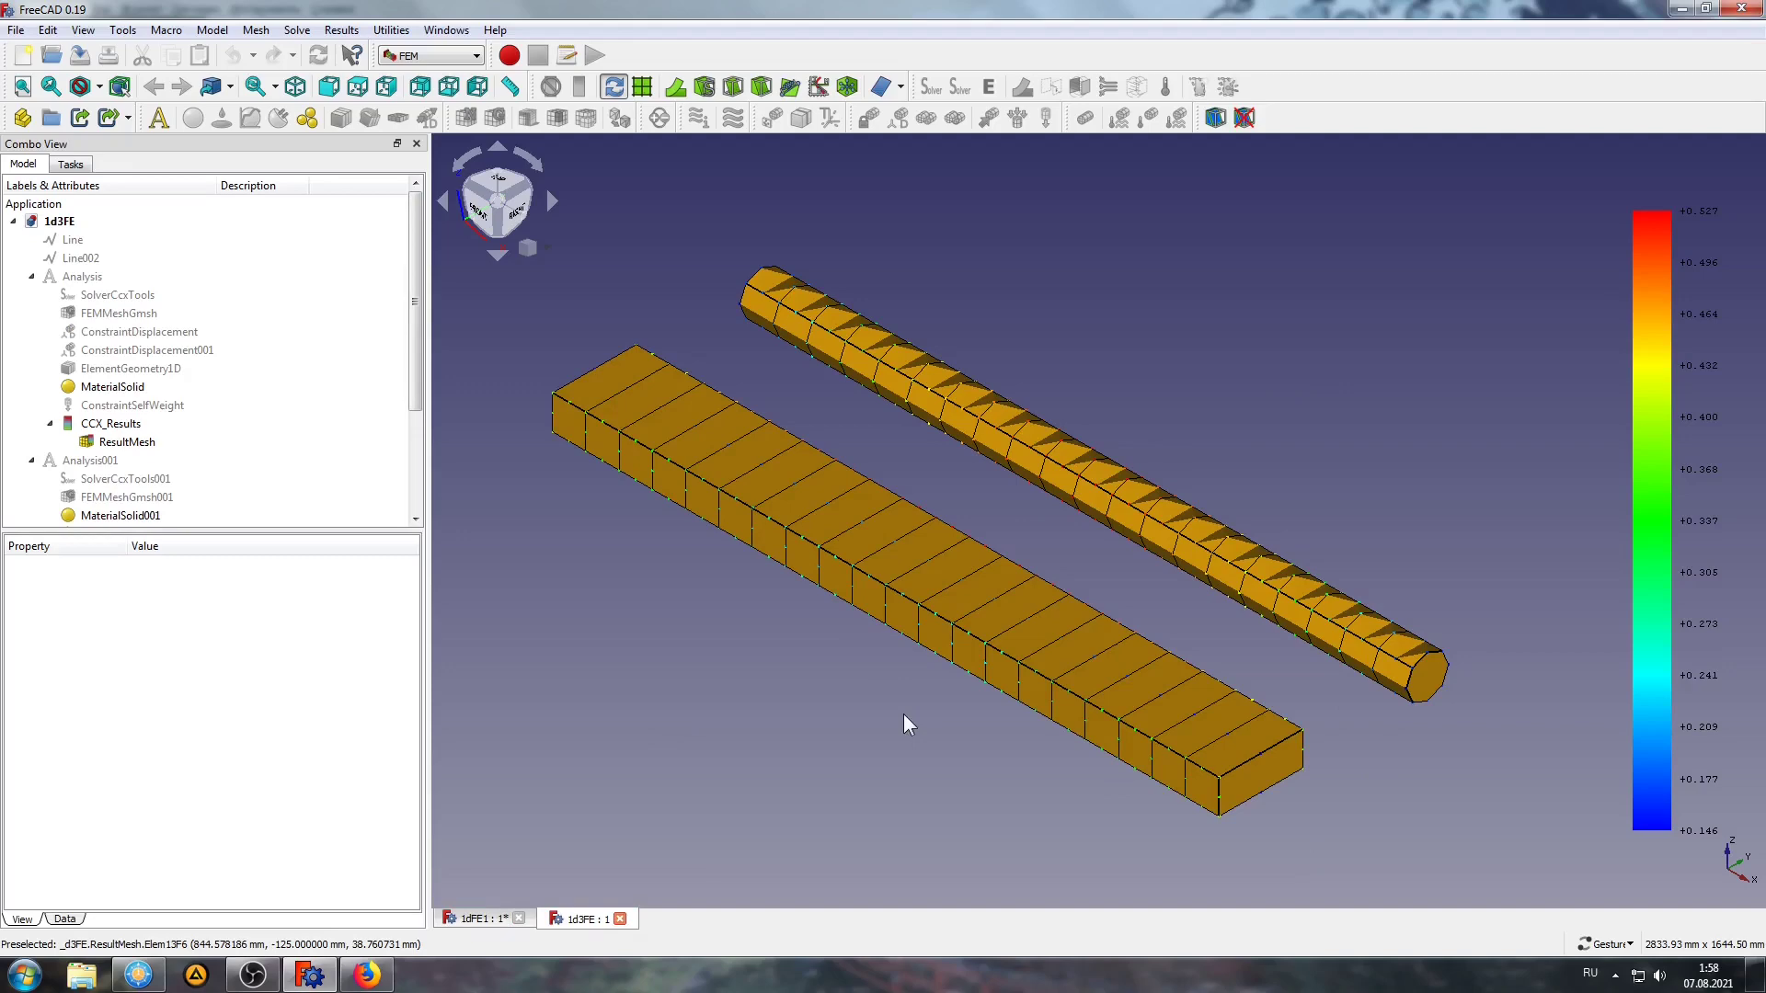
{"action": "left_click", "coordinate": [366, 974]}
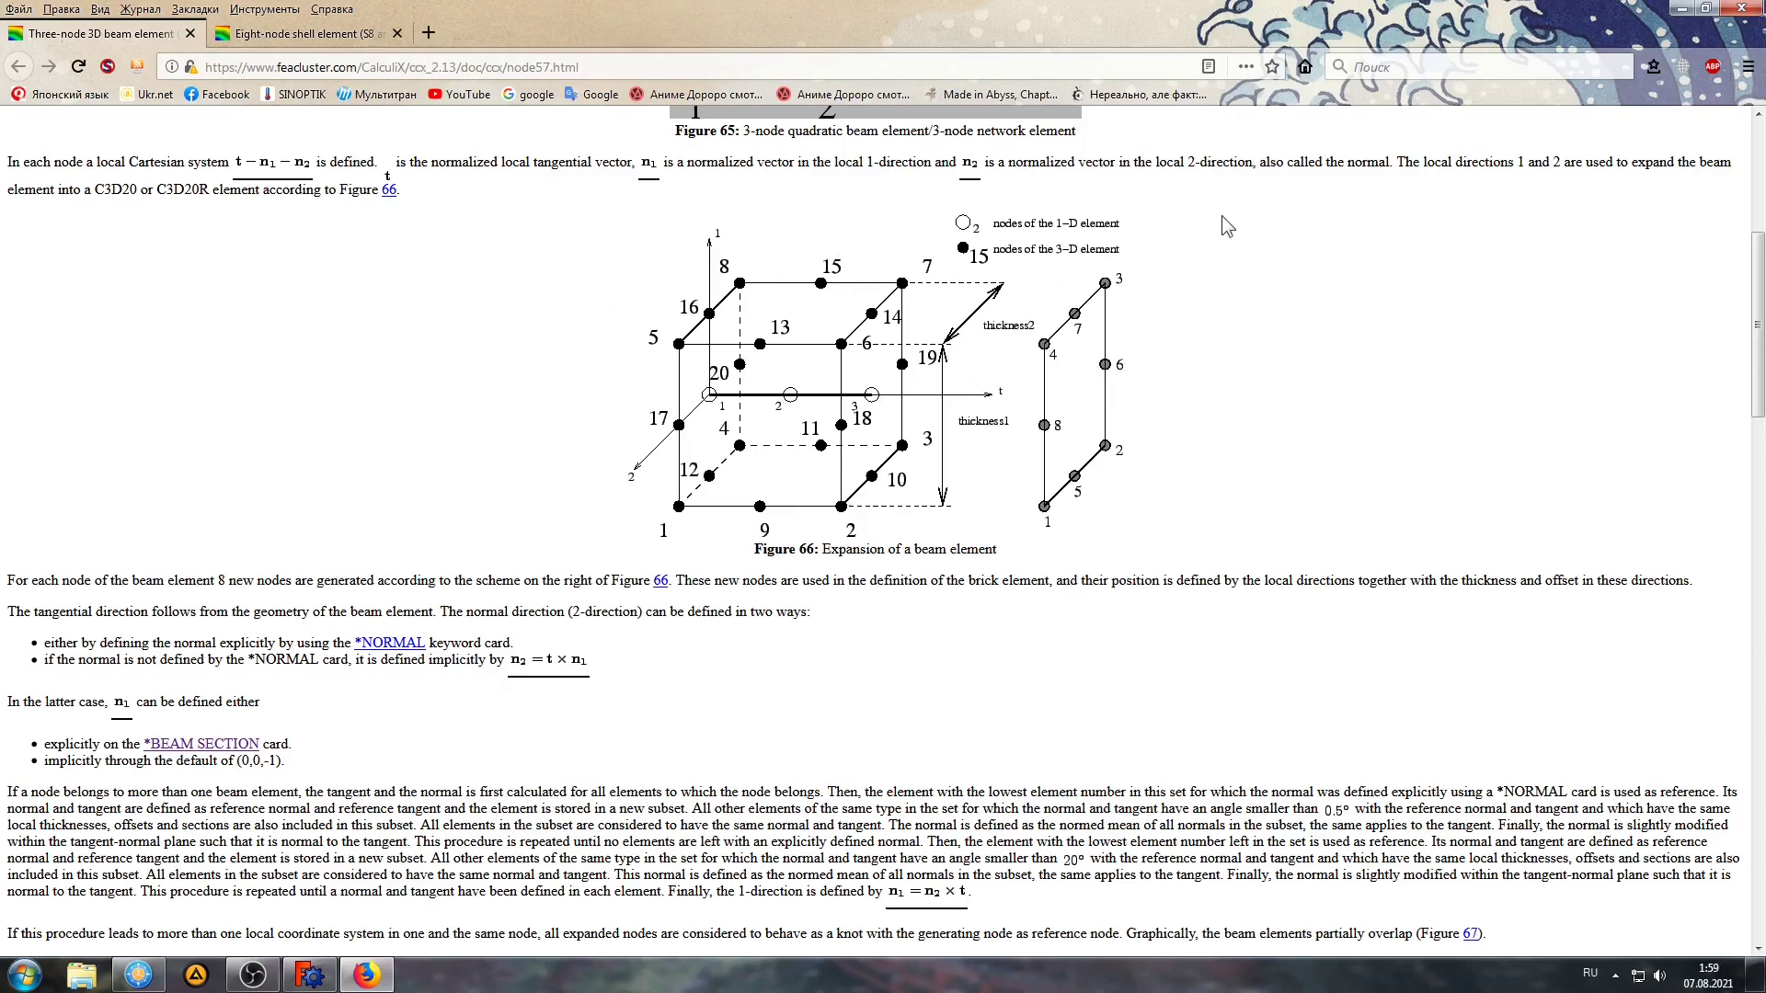
{"action": "left_click", "coordinate": [310, 975]}
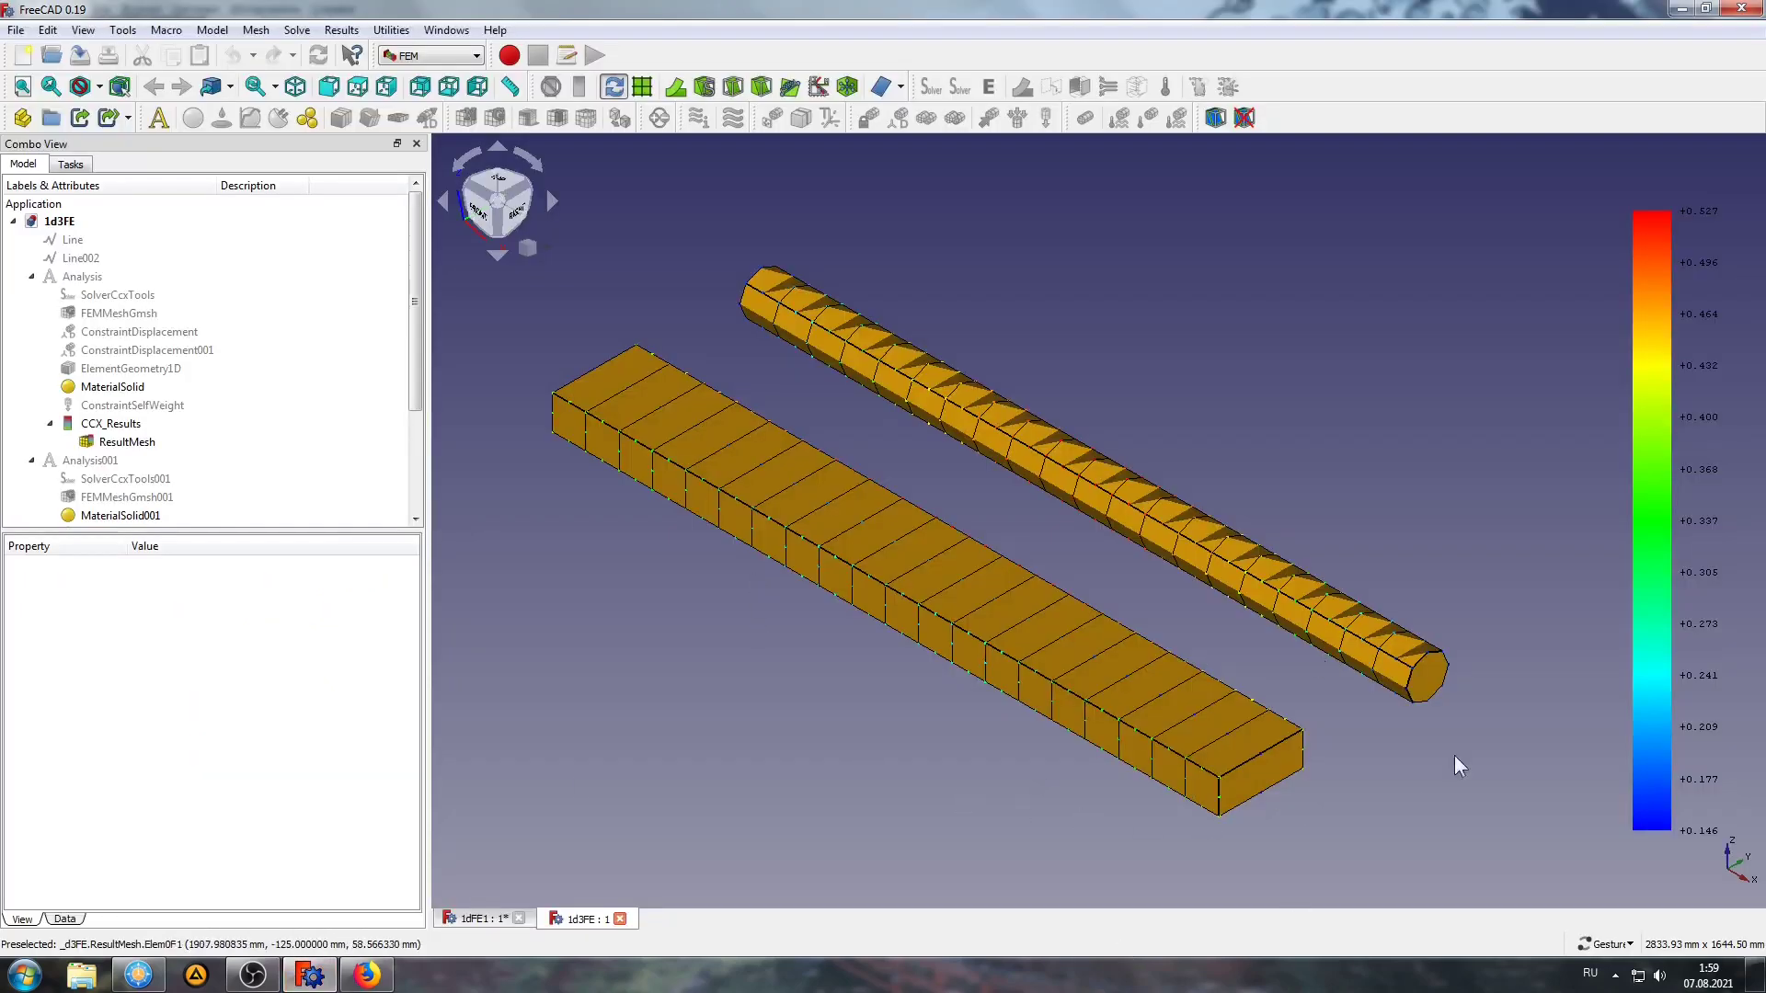
Hide the line model's ResultMesh in the 1dFE1 document.
{"action": "left_click", "coordinate": [479, 919]}
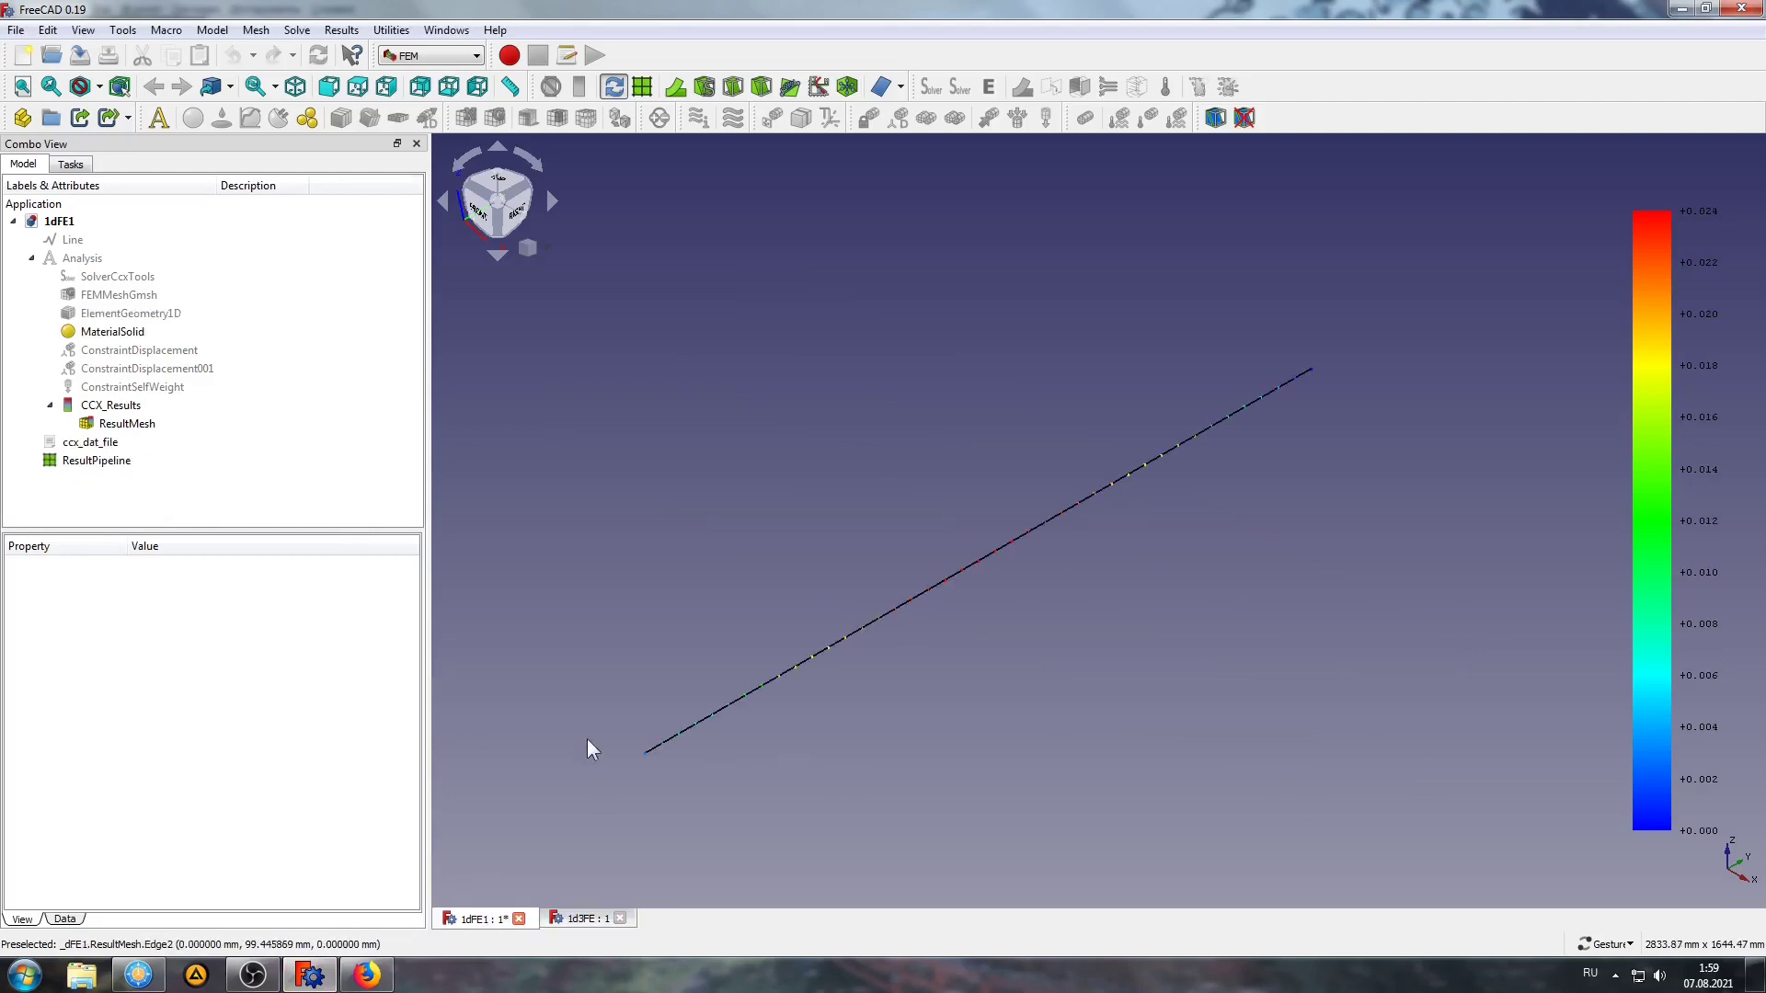
{"action": "left_click", "coordinate": [127, 423]}
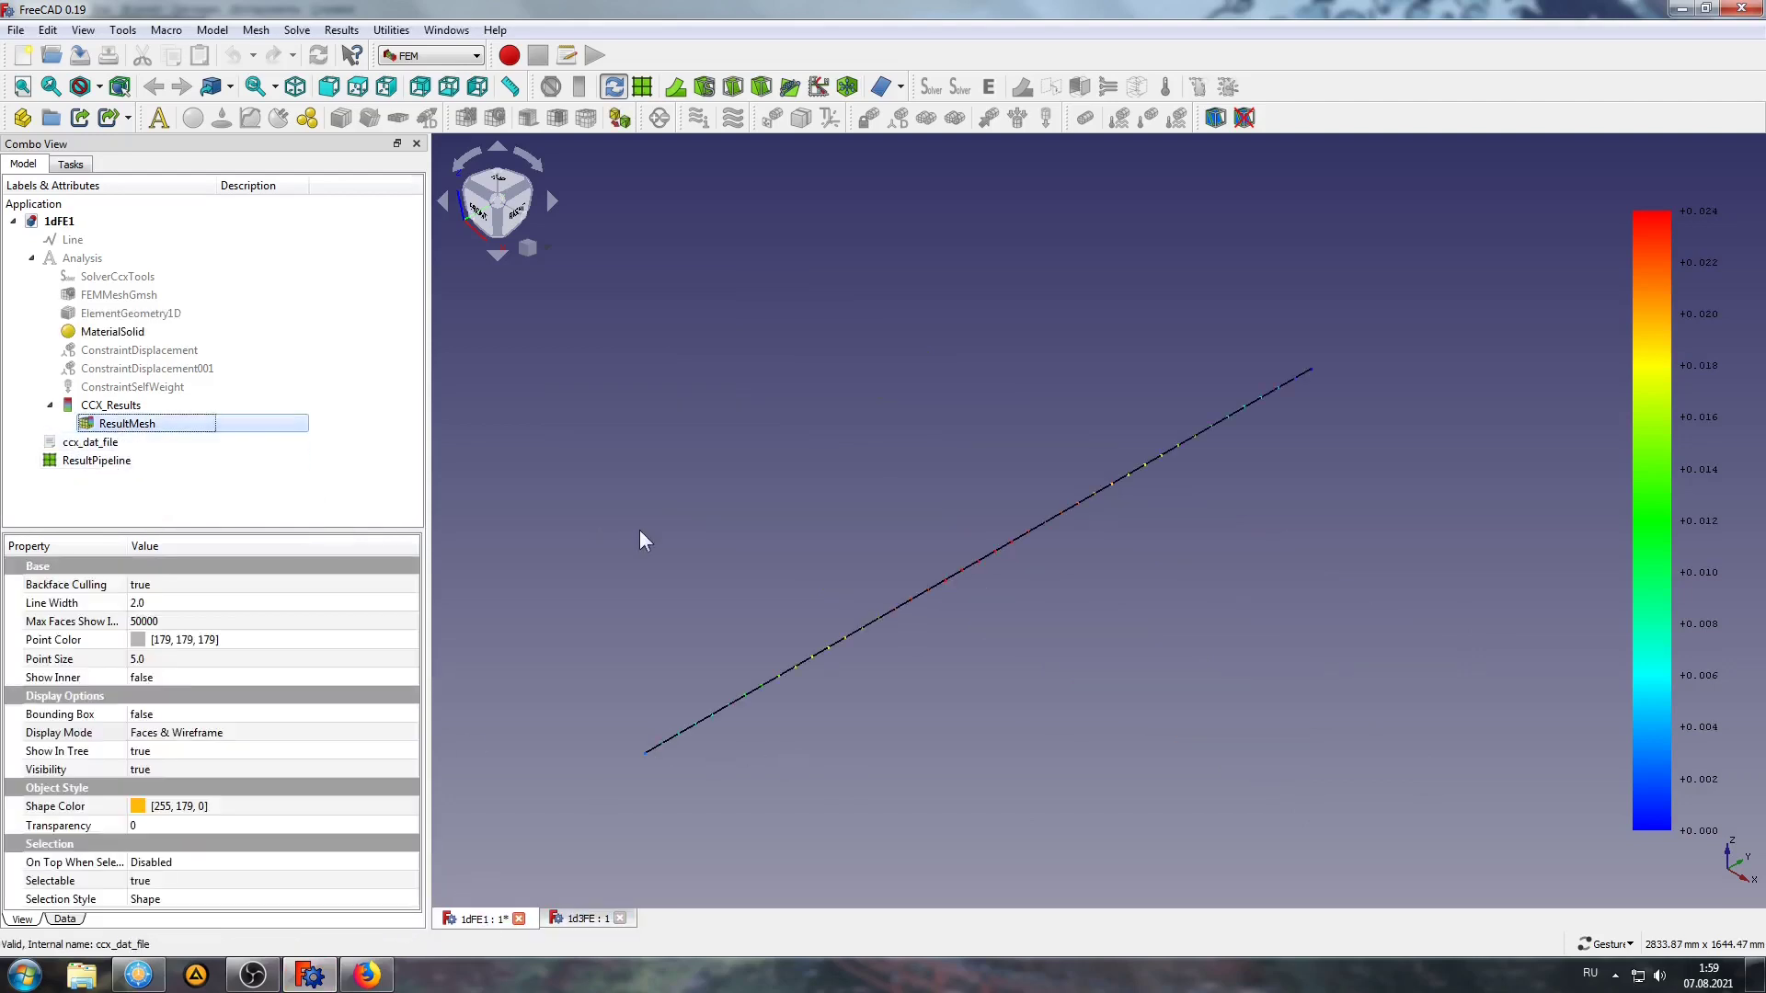
{"action": "key", "text": "space"}
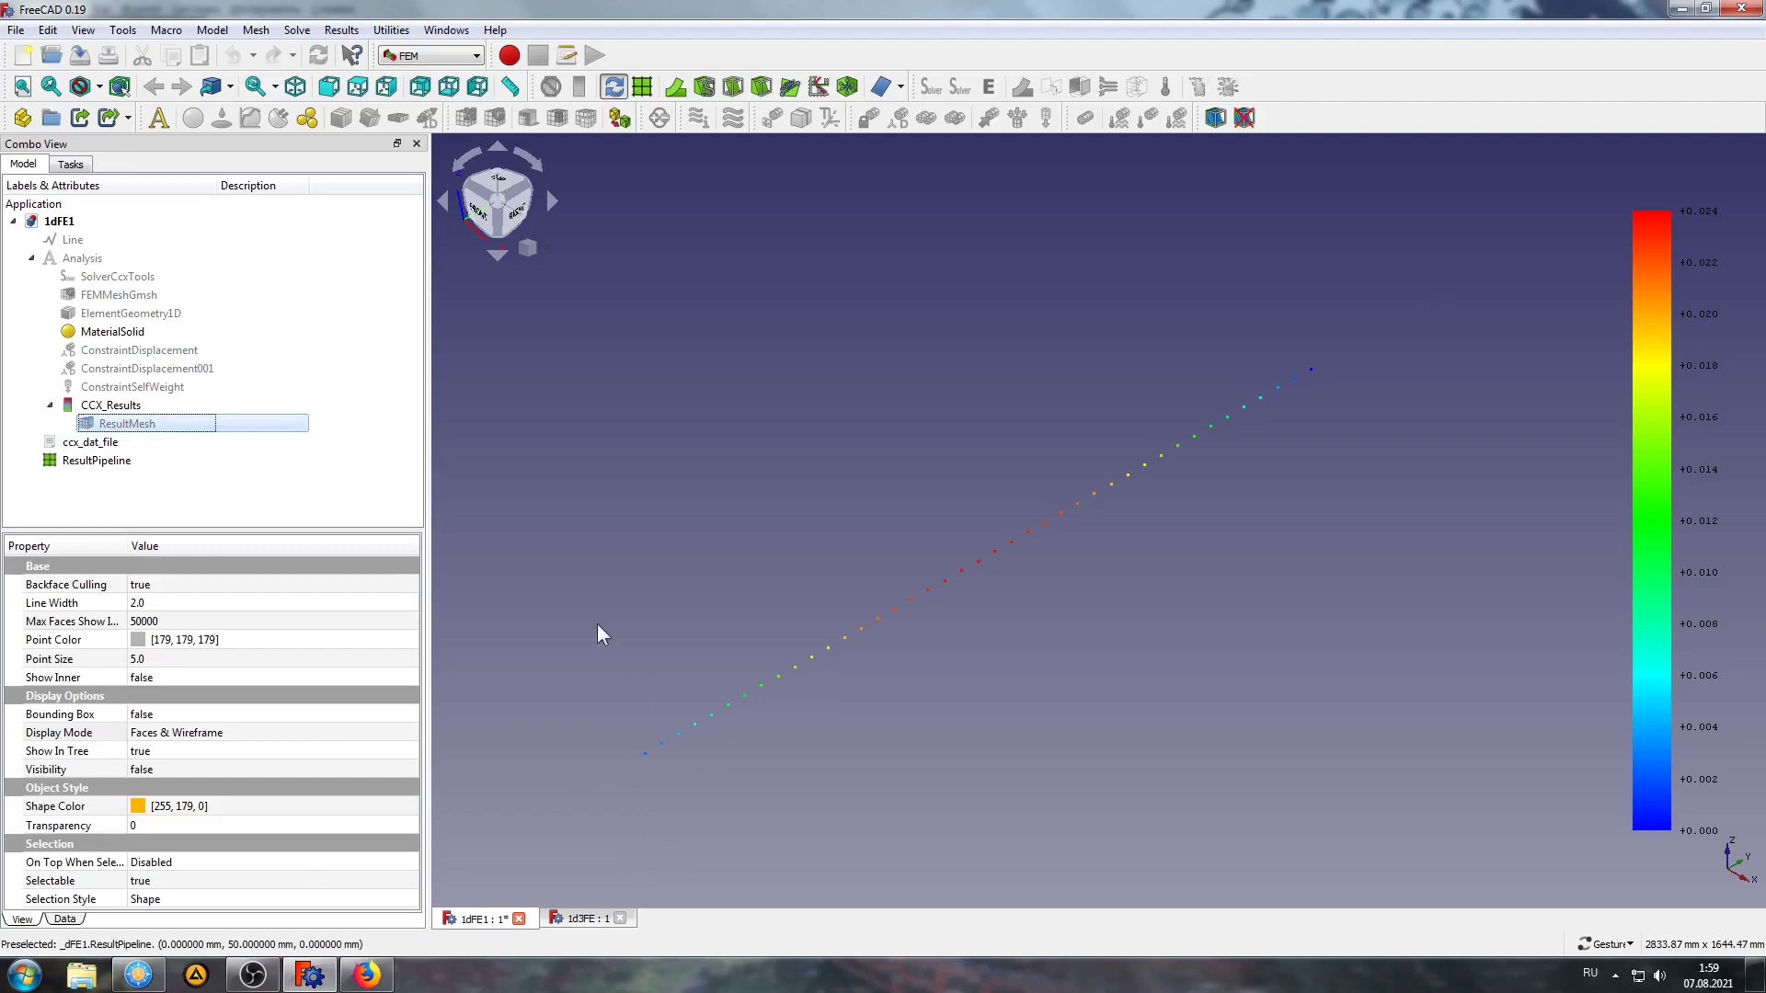
In 1d3FE, hide the flat beam's ResultMesh and the rod's ResultMesh001, viewed from the right side.
{"action": "left_click", "coordinate": [578, 919]}
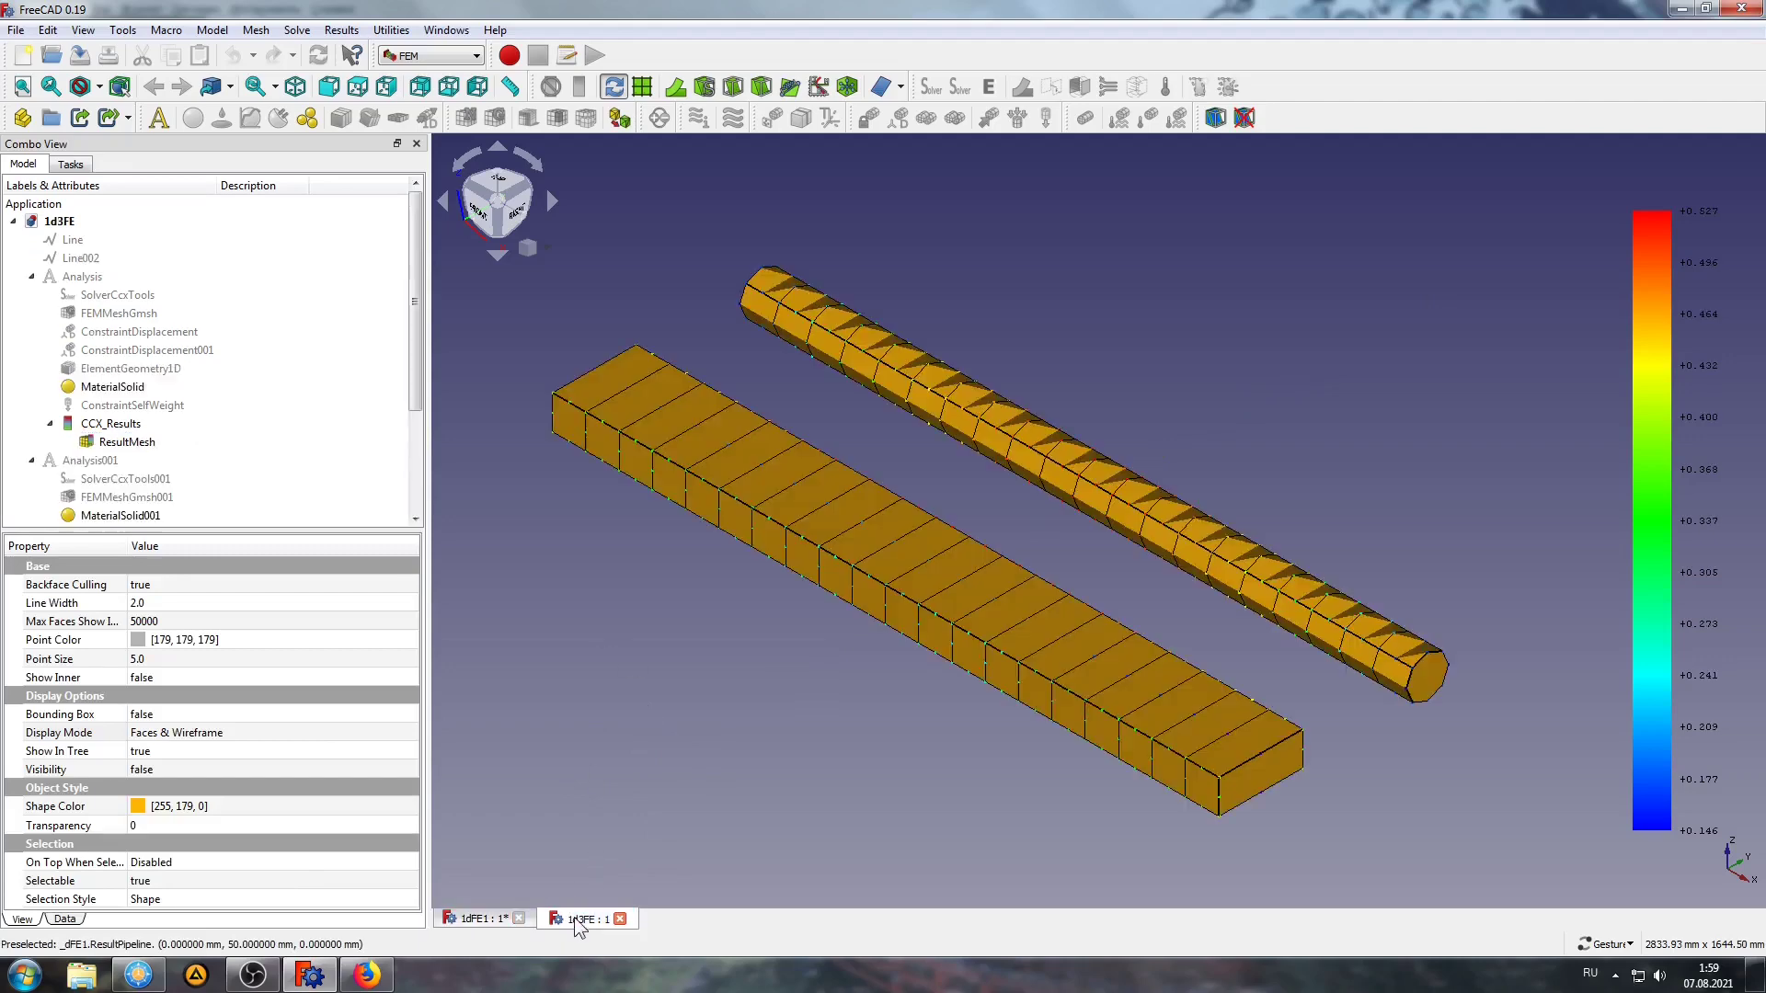
{"action": "left_click", "coordinate": [123, 443]}
{"action": "key", "text": "space"}
{"action": "scroll", "coordinate": [277, 384], "scroll_direction": "down", "scroll_amount": 3}
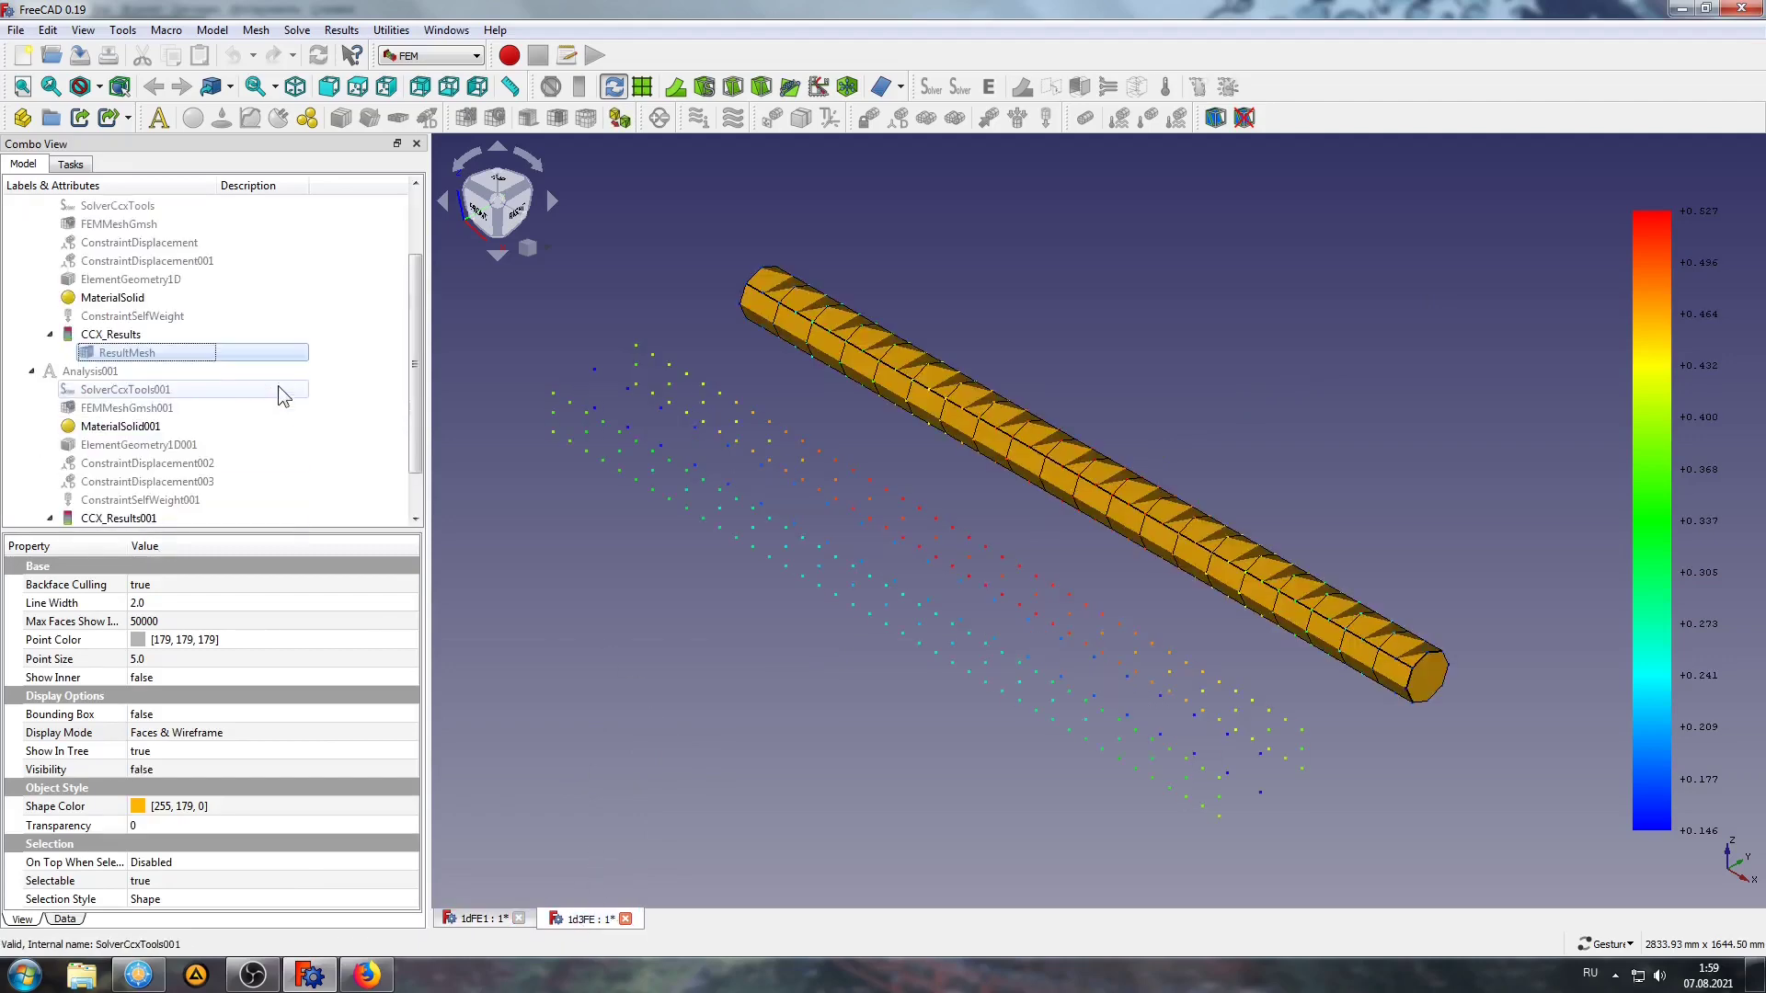
{"action": "left_click", "coordinate": [129, 482]}
{"action": "key", "text": "space"}
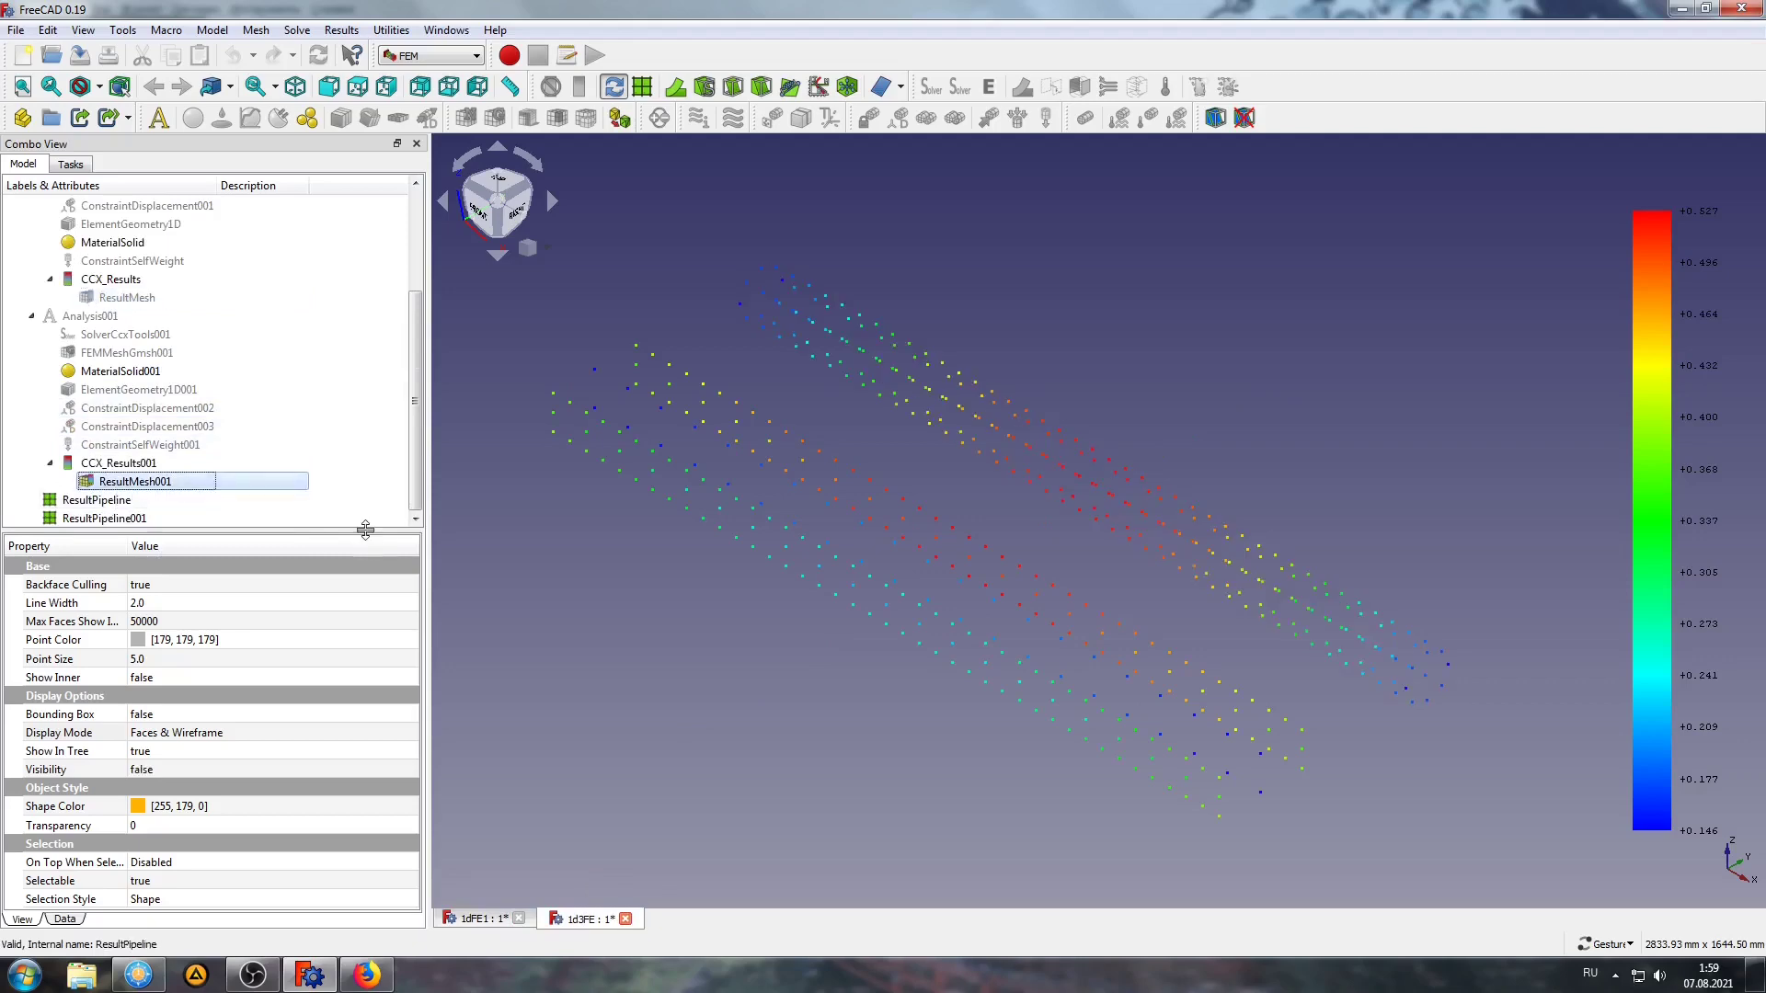
{"action": "left_click_drag", "start_coordinate": [1183, 809], "coordinate": [917, 699]}
{"action": "key", "text": "3"}
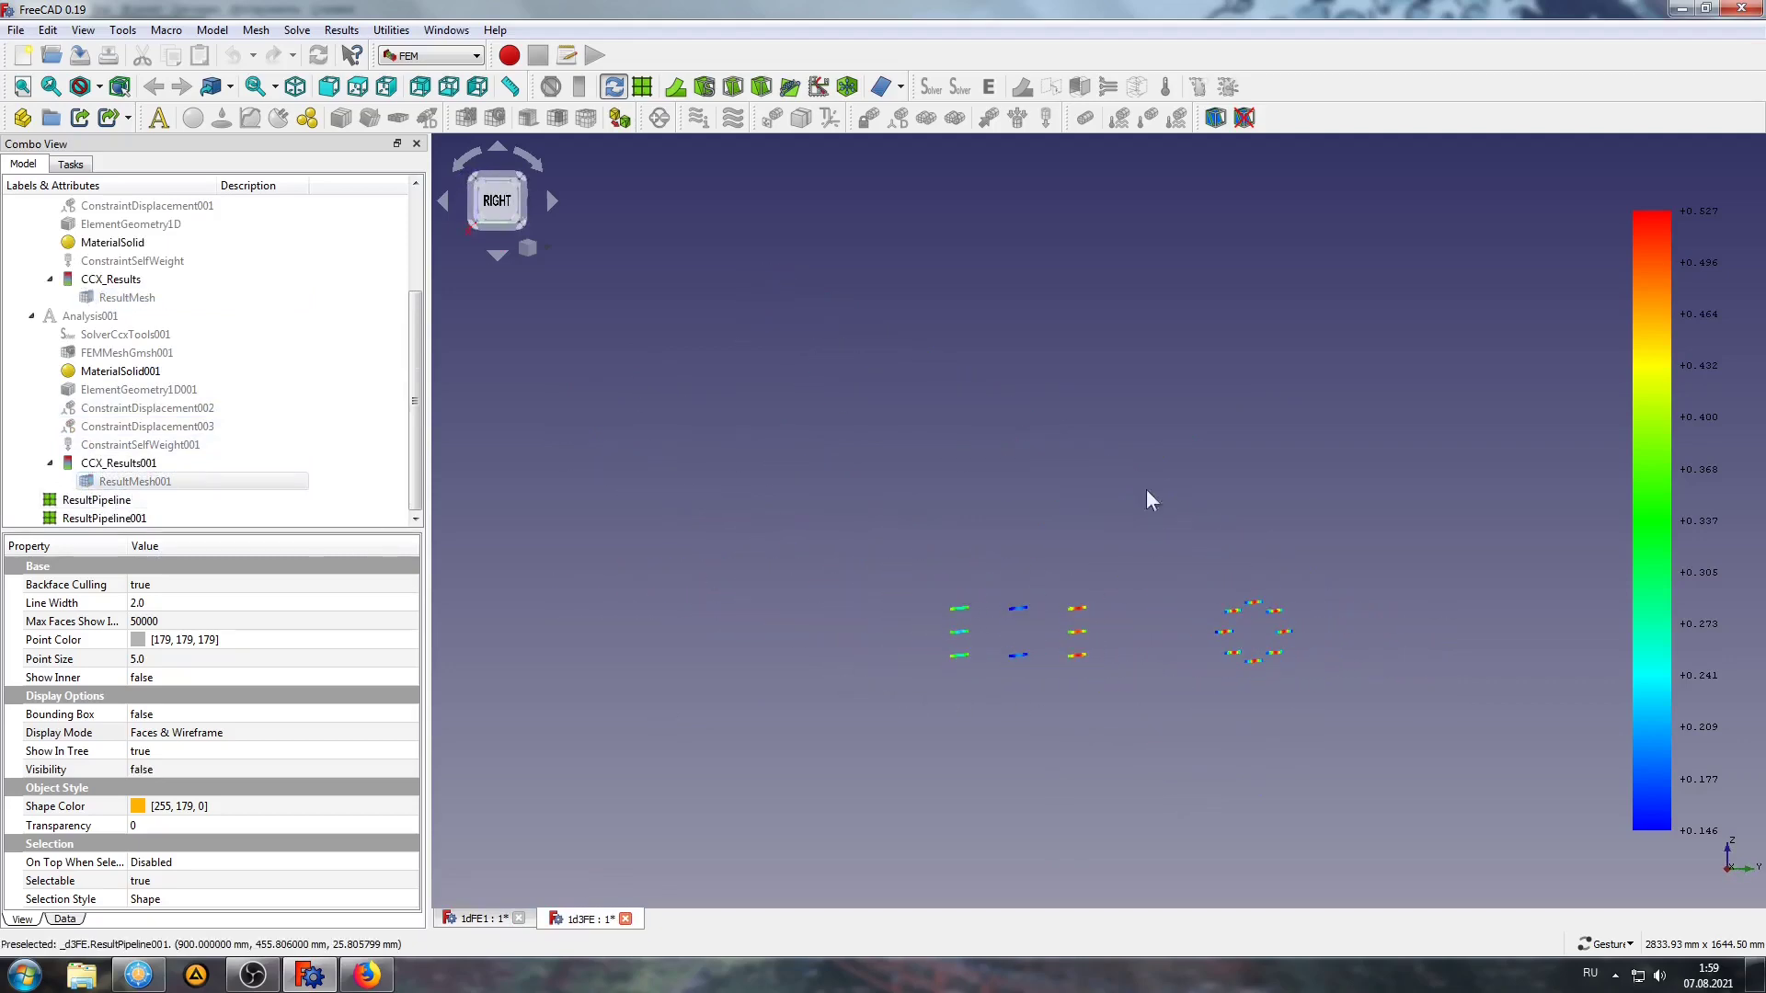
{"action": "left_click_drag", "start_coordinate": [662, 512], "coordinate": [828, 611]}
Display the flat beam's ResultPipeline in Wireframe mode.
{"action": "left_click", "coordinate": [115, 504]}
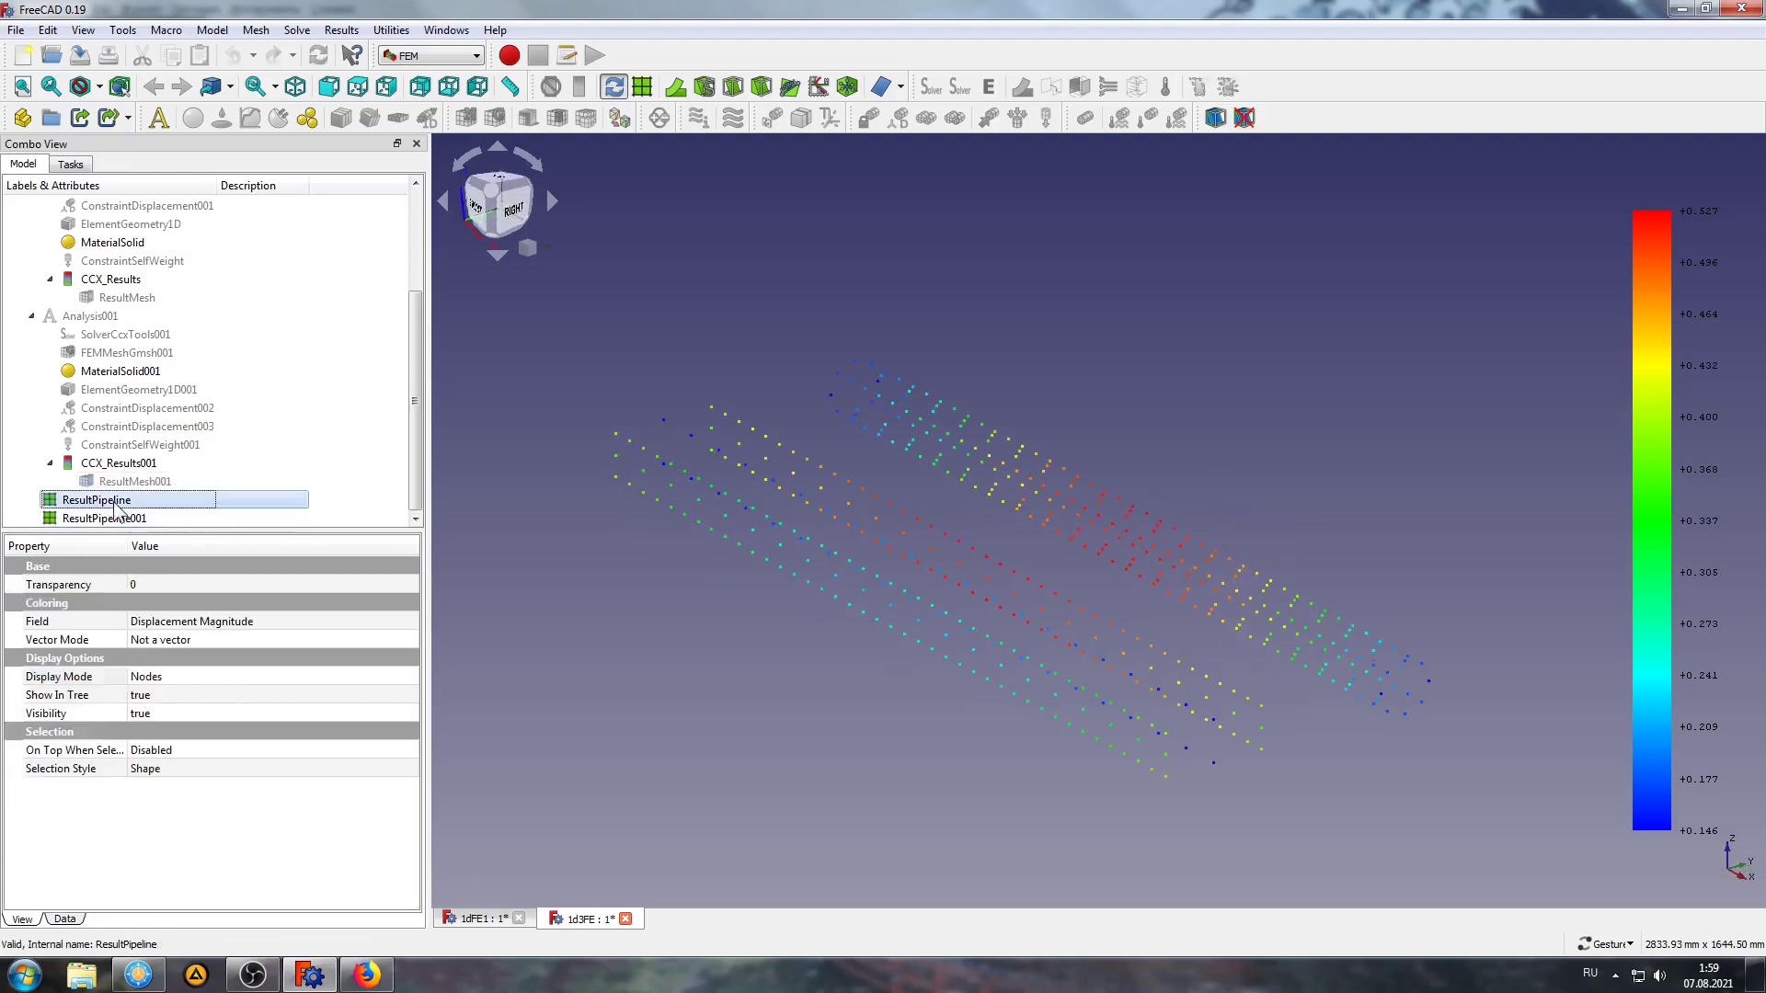
{"action": "double_click", "coordinate": [112, 504]}
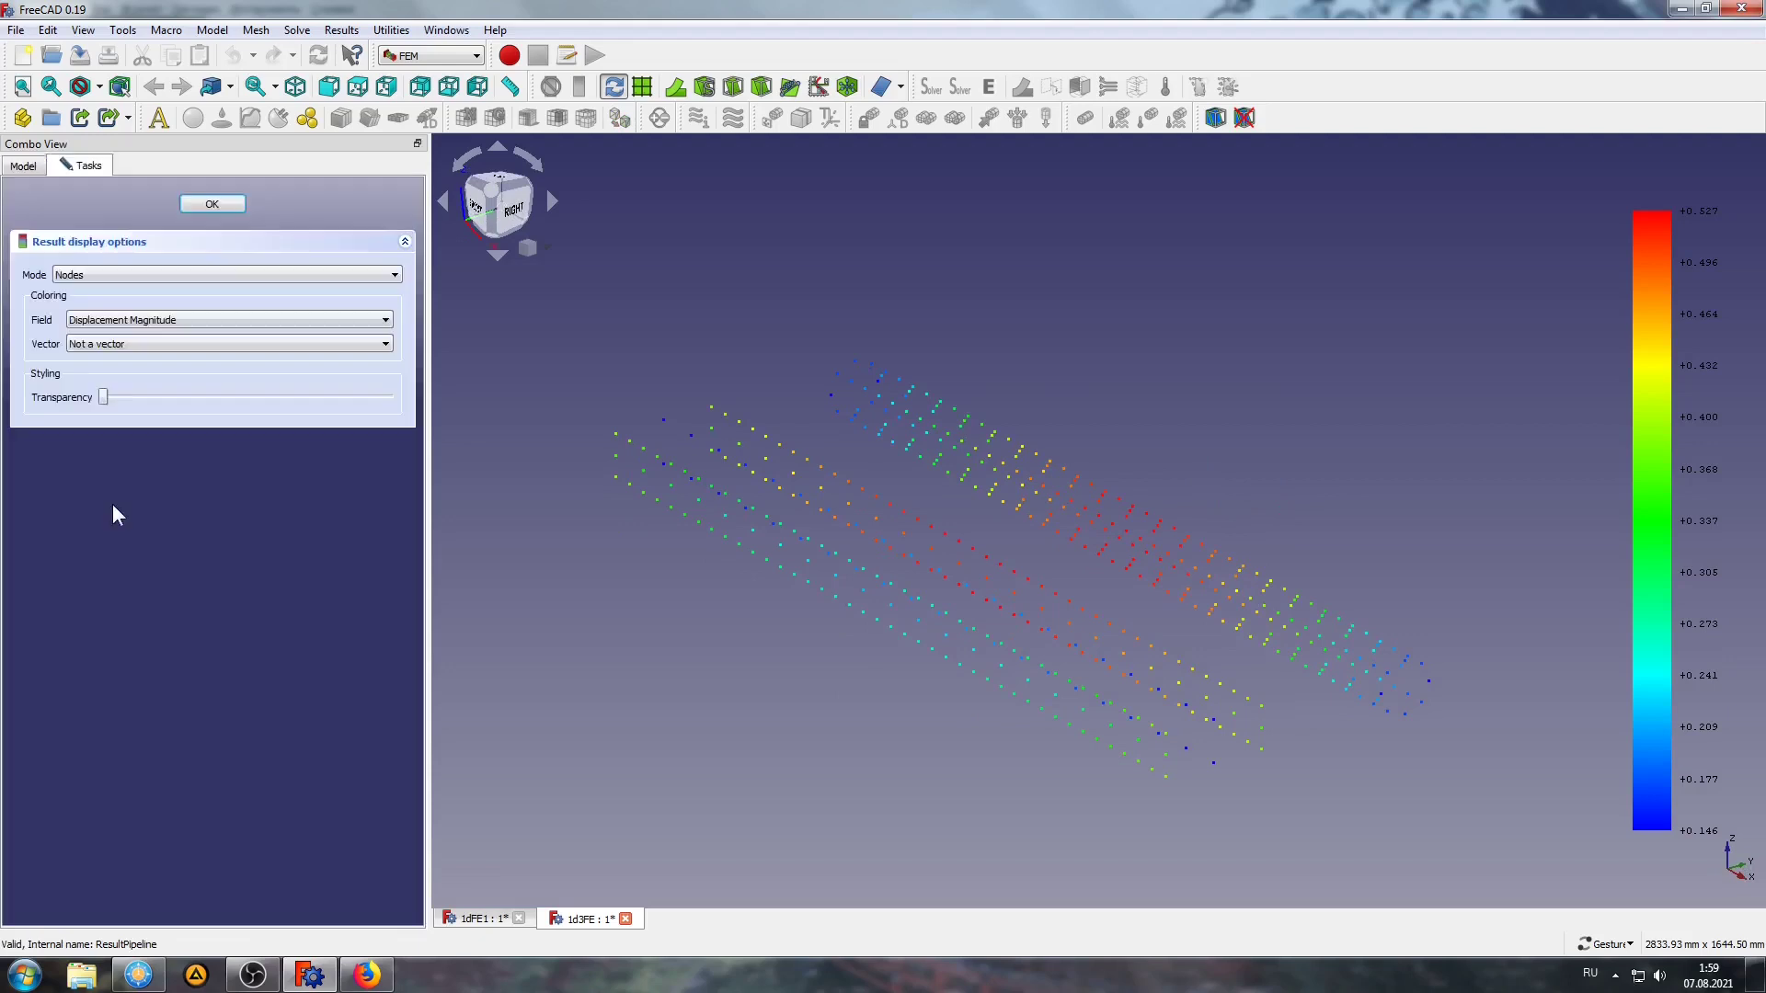
{"action": "left_click", "coordinate": [161, 277]}
{"action": "left_click", "coordinate": [110, 338]}
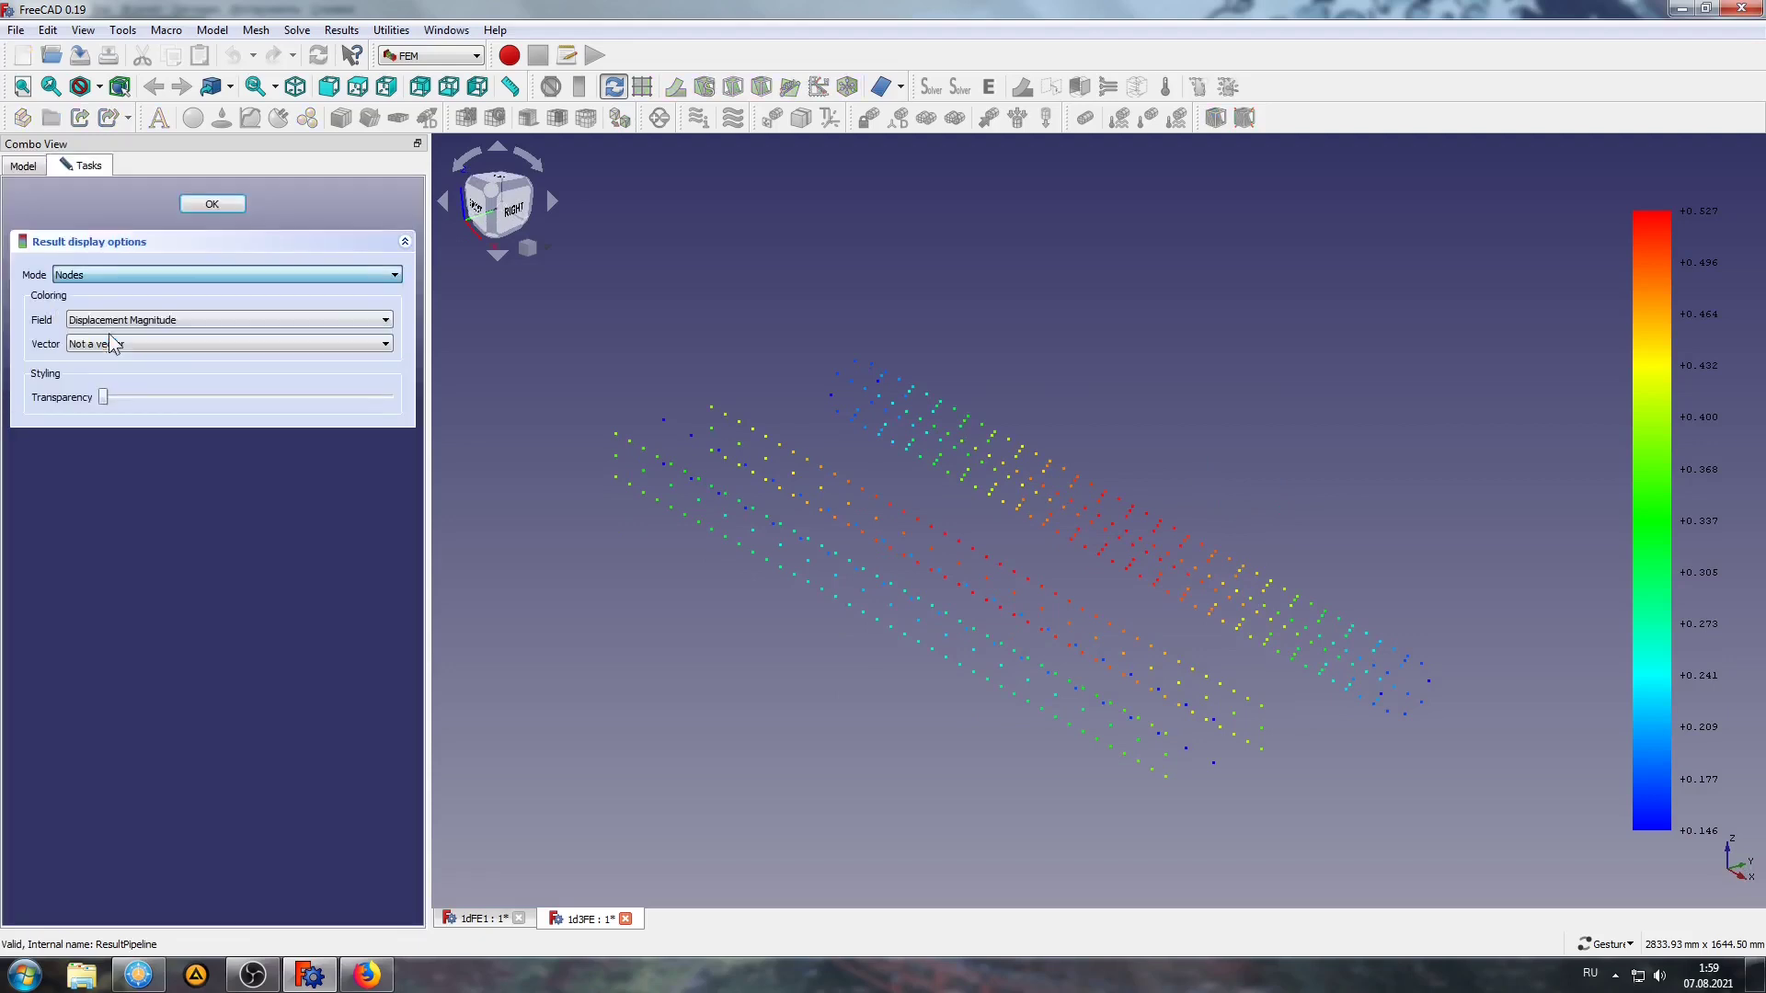
{"action": "left_click", "coordinate": [211, 203]}
Display the rod's ResultPipeline001 in Wireframe mode, then return to the 1dFE1 document.
{"action": "double_click", "coordinate": [84, 520]}
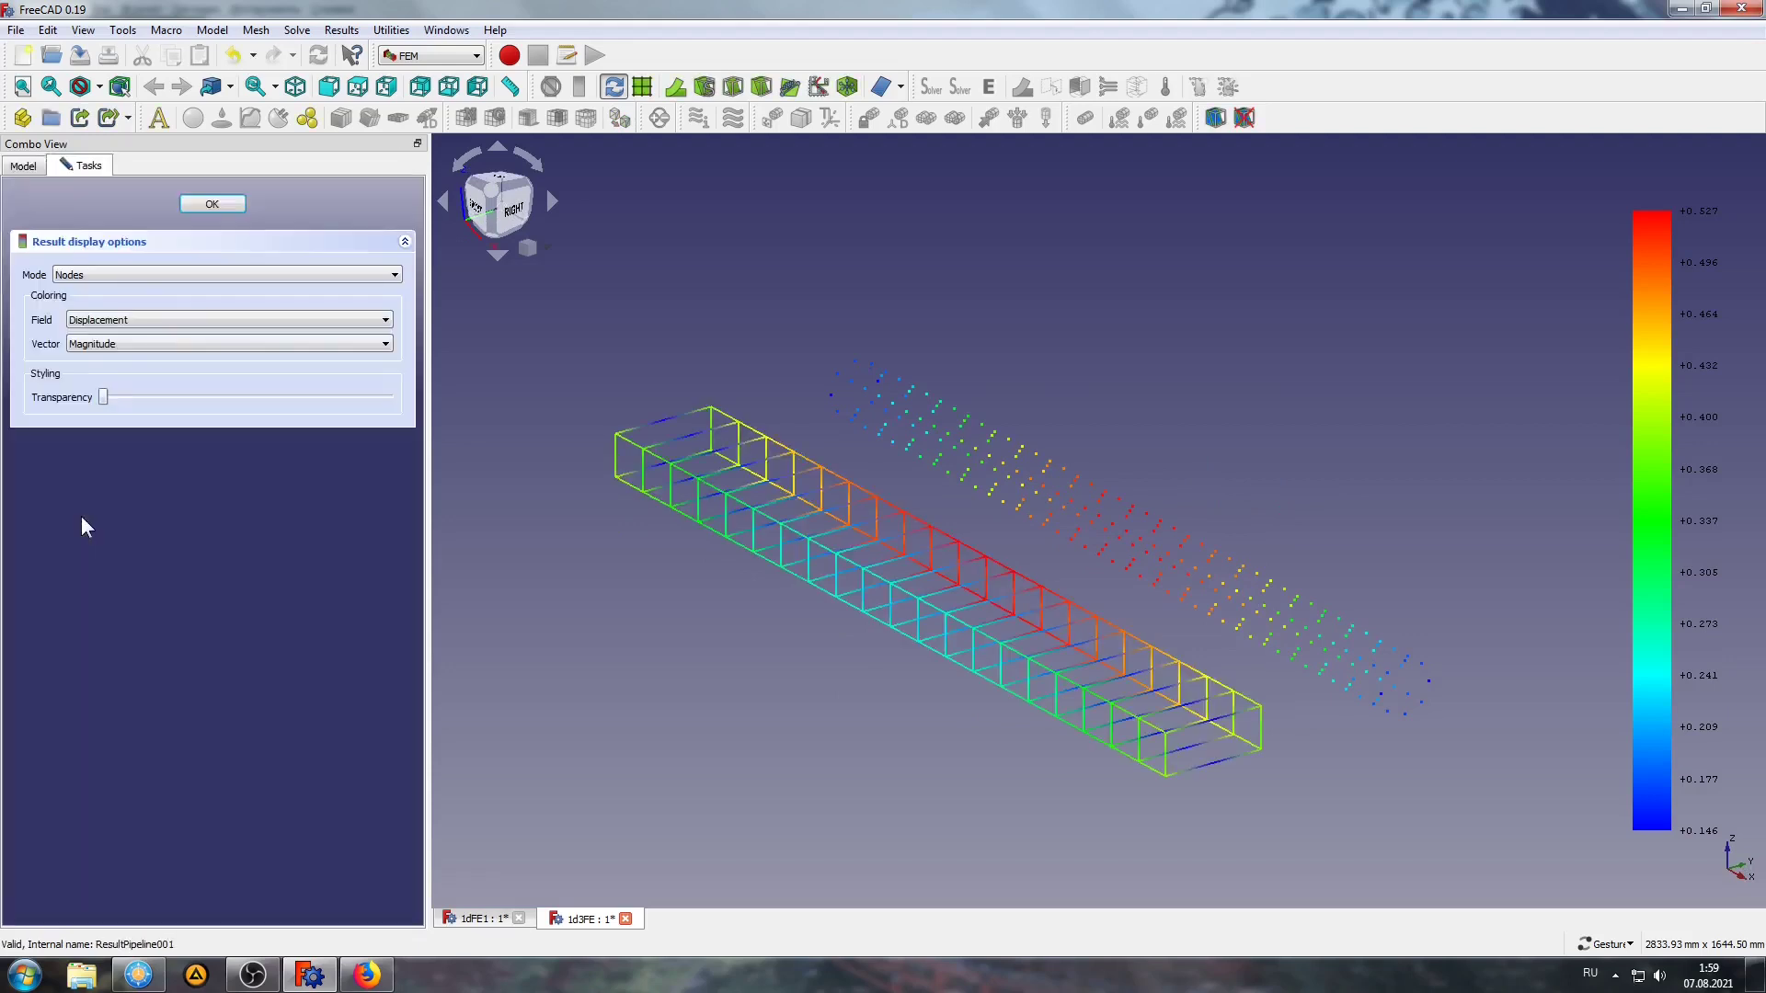
{"action": "left_click", "coordinate": [132, 279]}
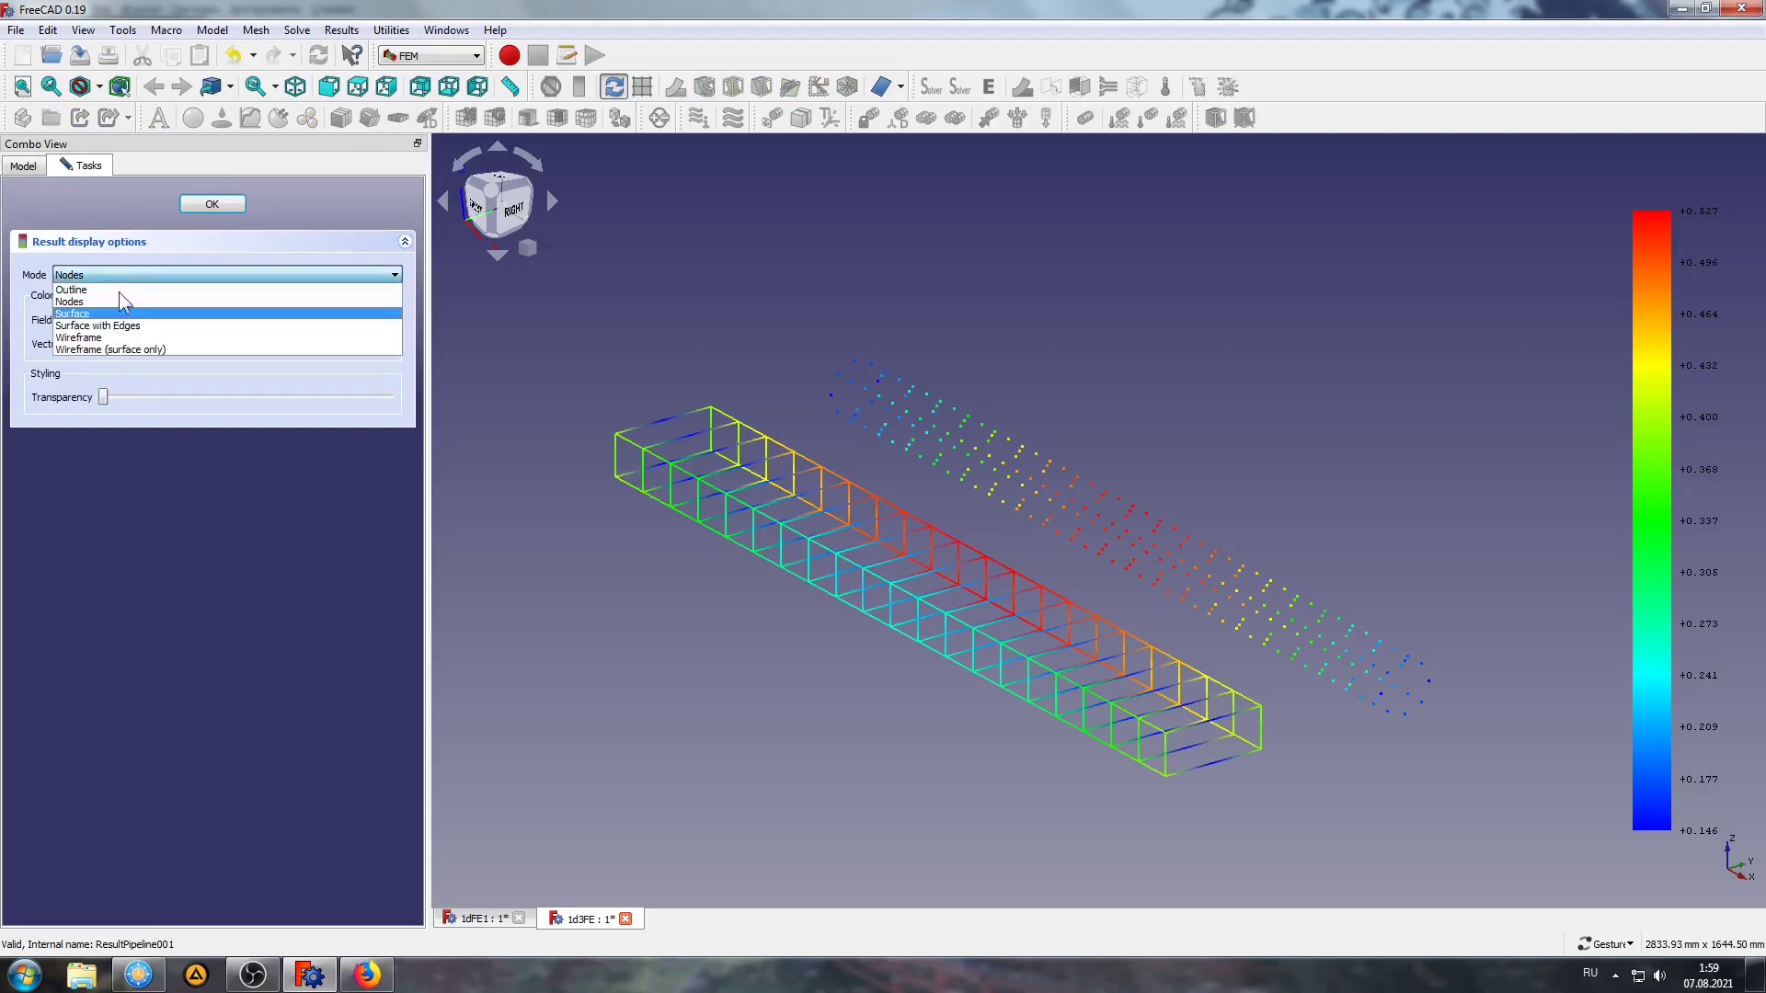
{"action": "left_click", "coordinate": [110, 340]}
{"action": "left_click_drag", "start_coordinate": [568, 614], "coordinate": [922, 714]}
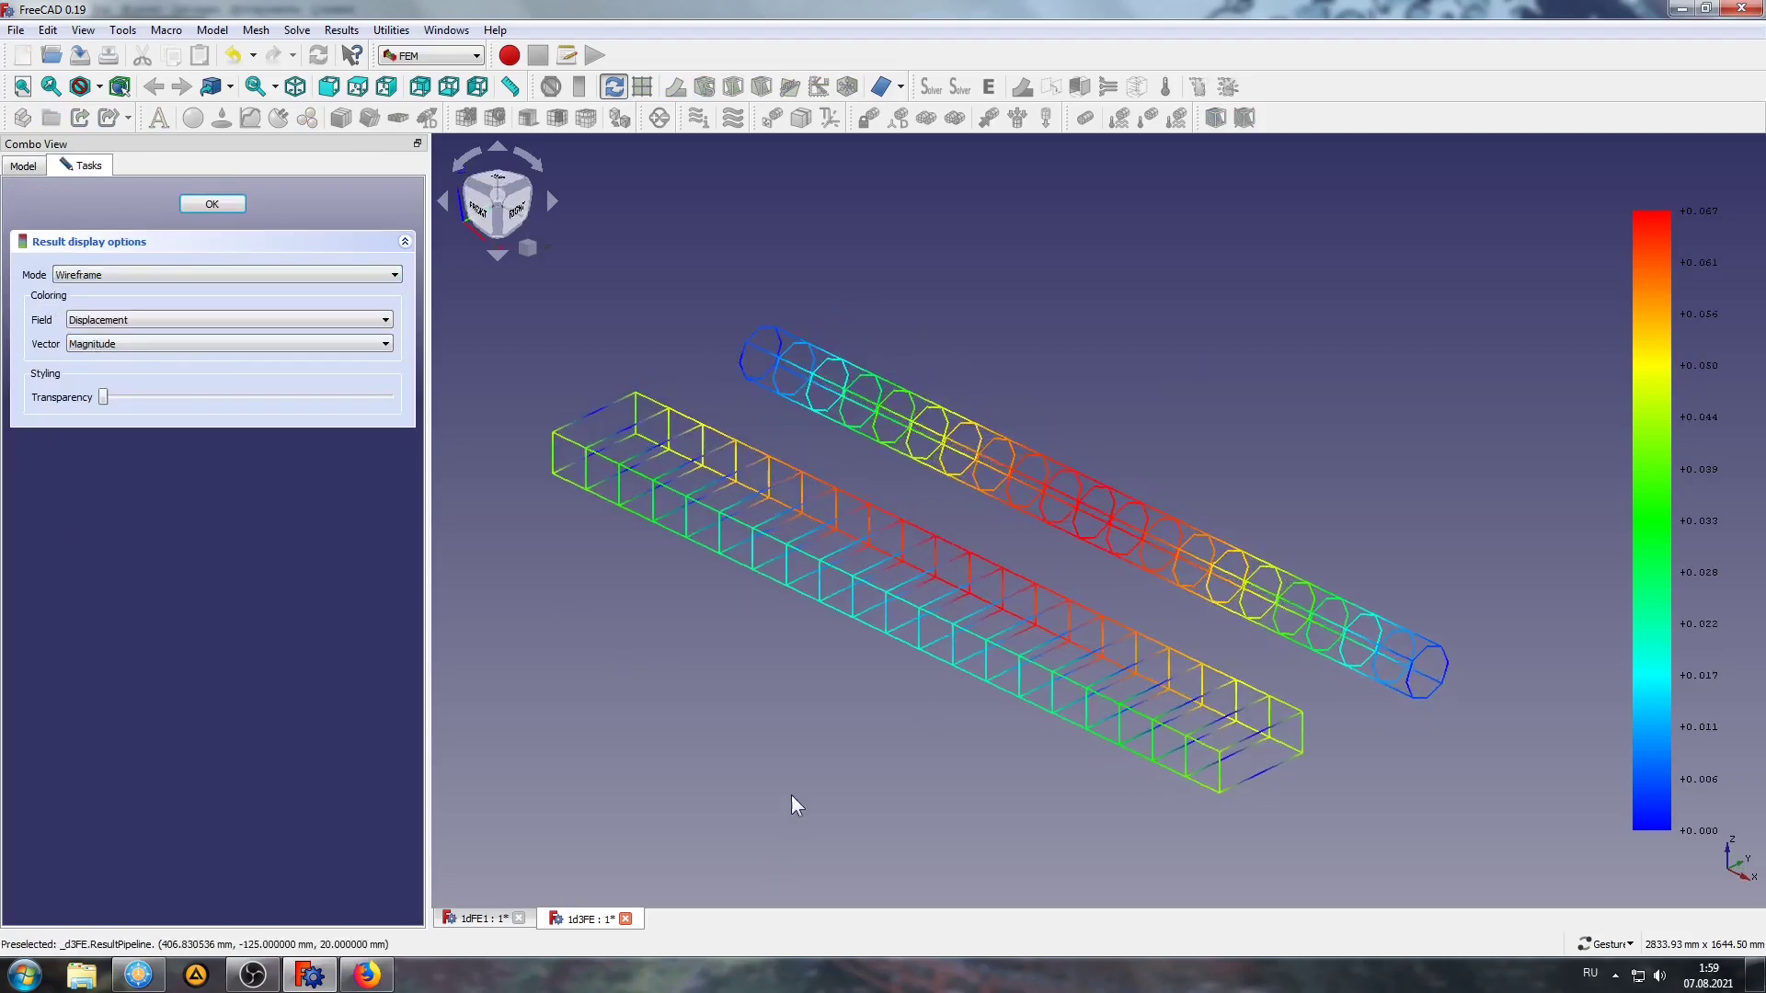
{"action": "left_click_drag", "start_coordinate": [769, 678], "coordinate": [839, 707]}
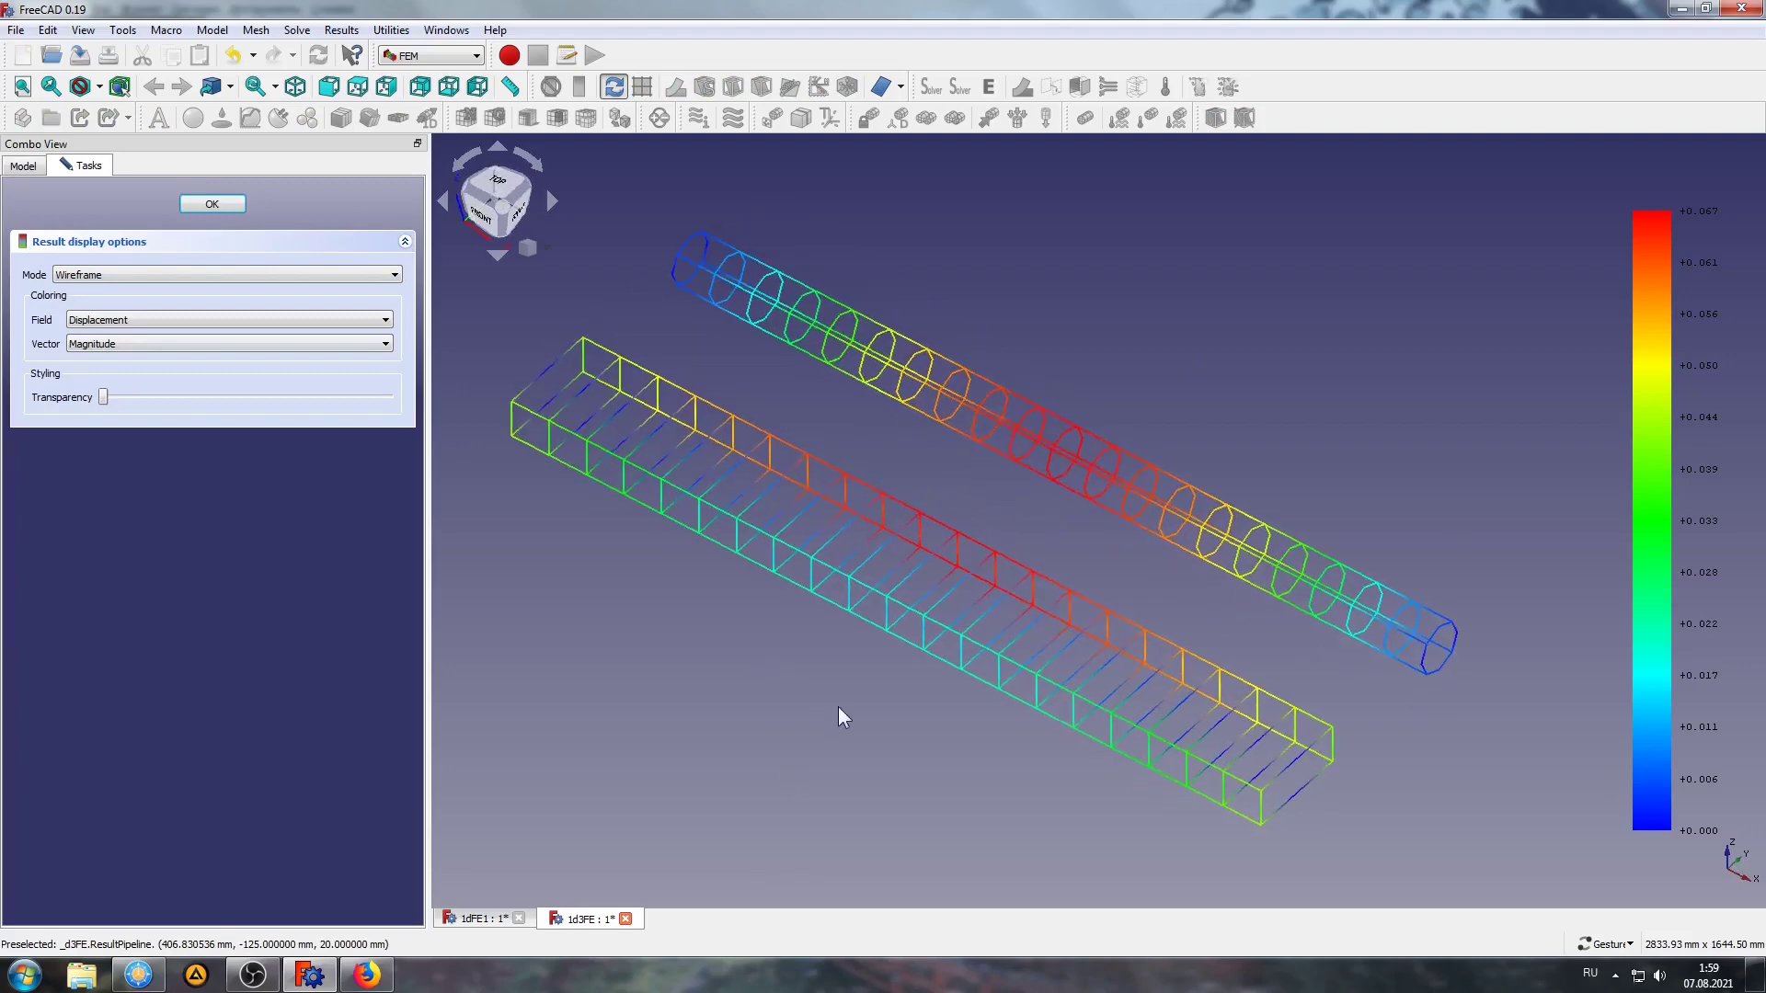
{"action": "left_click", "coordinate": [479, 918]}
Delete the 1dFE1 ResultPipeline, CCX_Results and ResultMesh.
{"action": "left_click", "coordinate": [195, 203]}
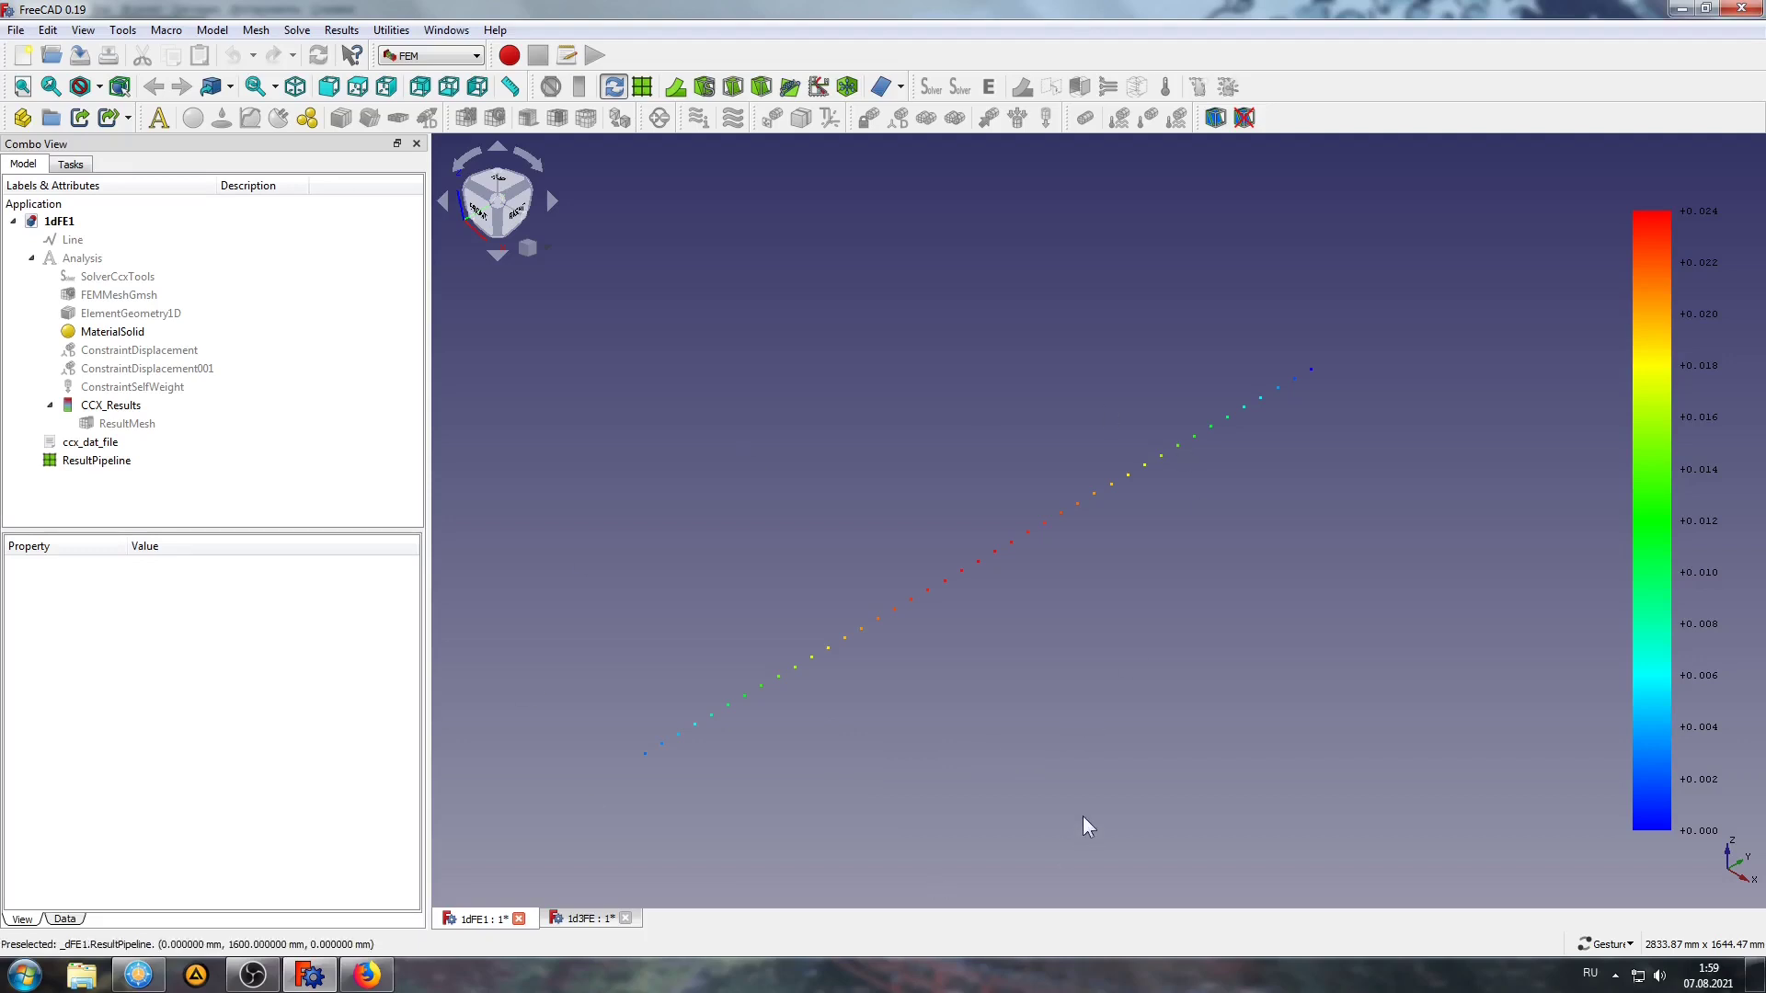
{"action": "left_click", "coordinate": [75, 461]}
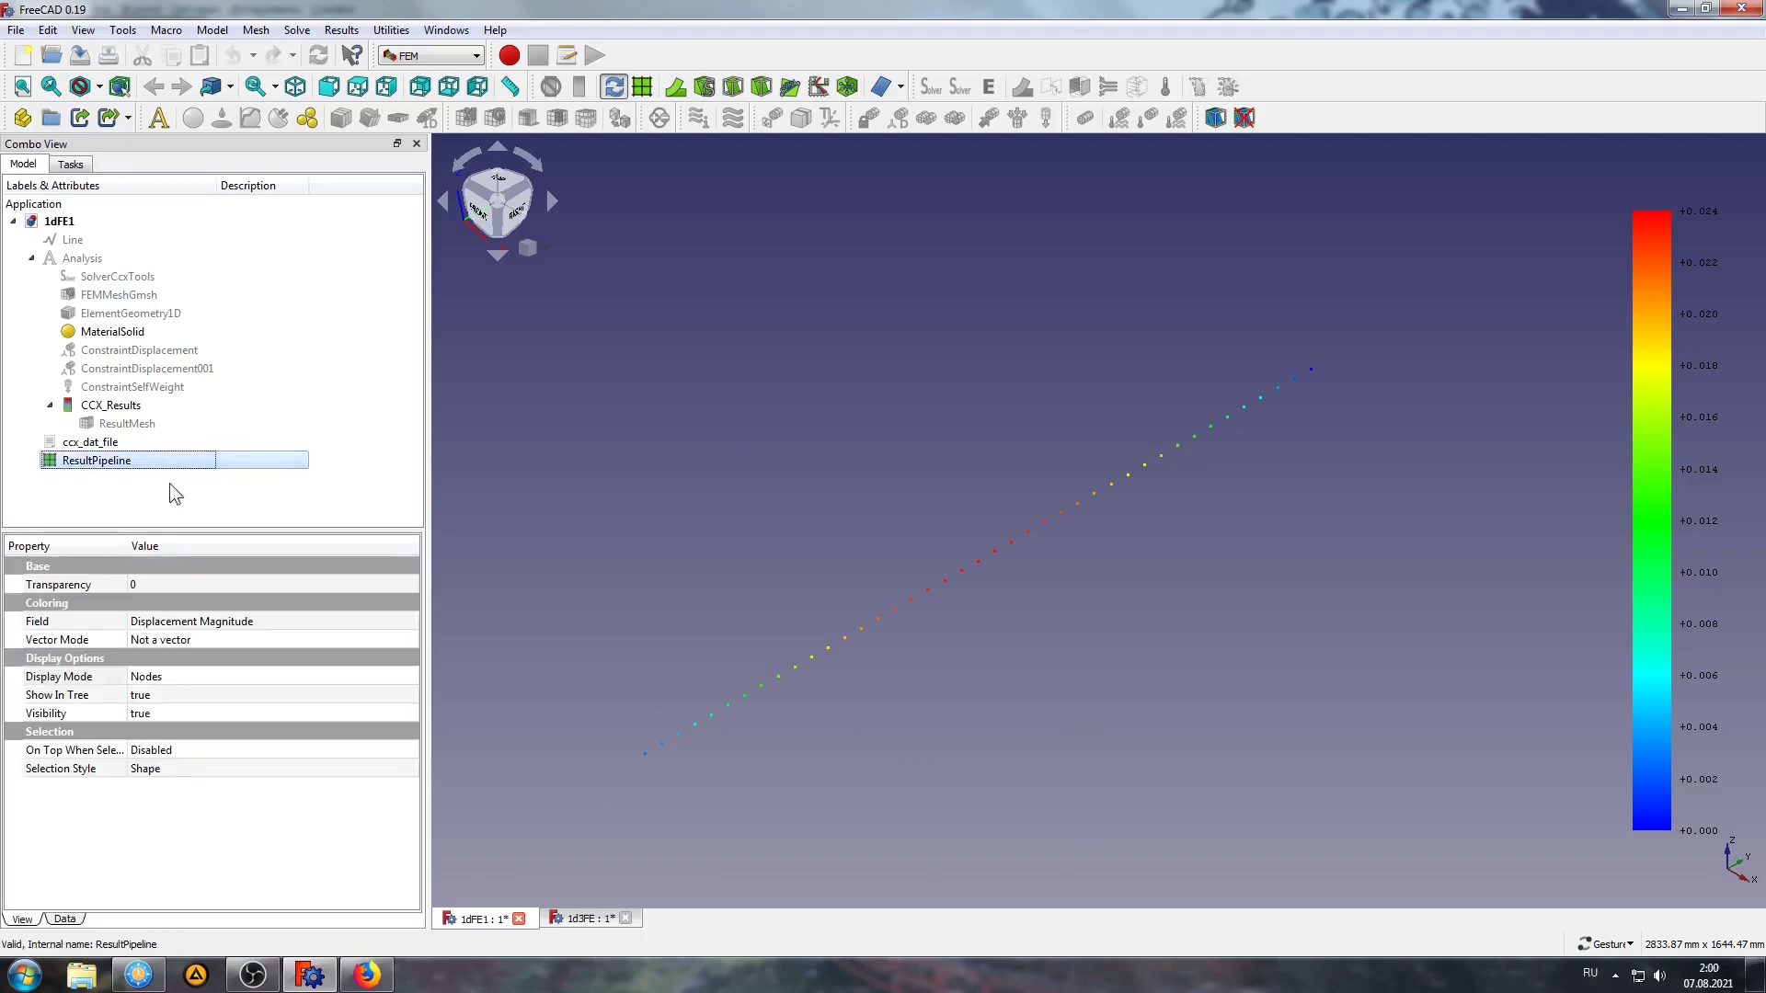
{"action": "key", "text": "Delete"}
{"action": "left_click", "coordinate": [109, 405]}
{"action": "key", "text": "Delete"}
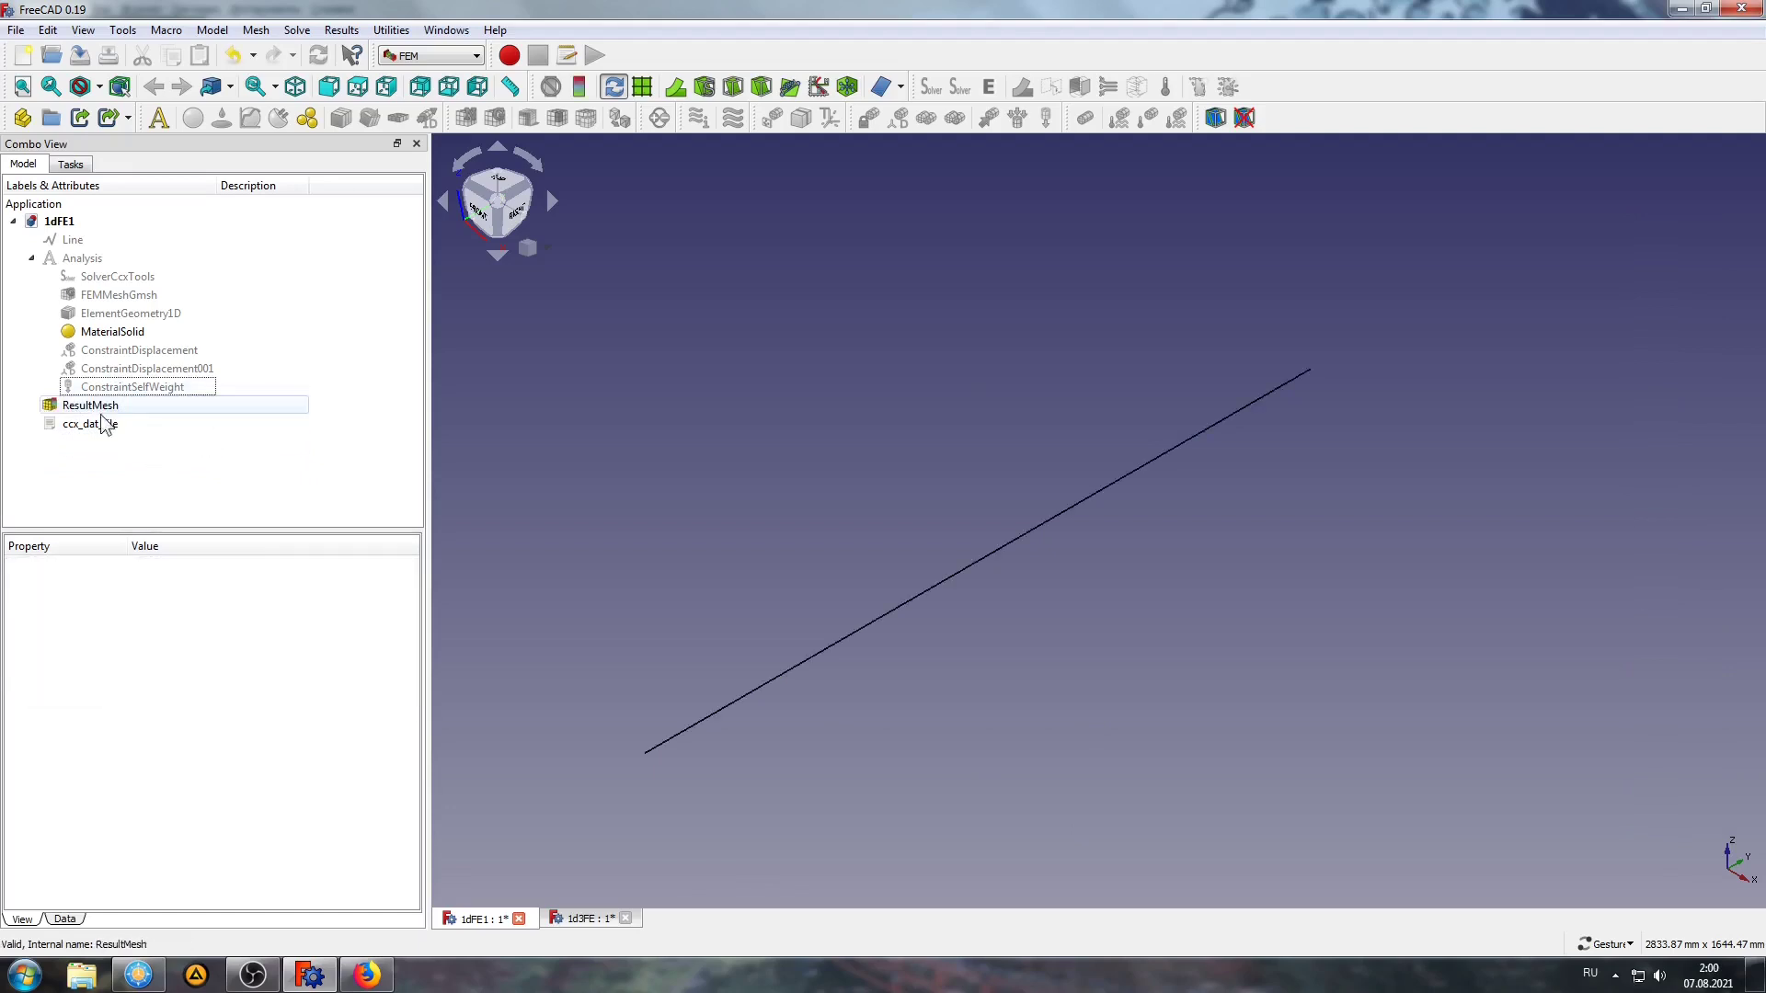
{"action": "left_click", "coordinate": [109, 406]}
{"action": "key", "text": "Delete"}
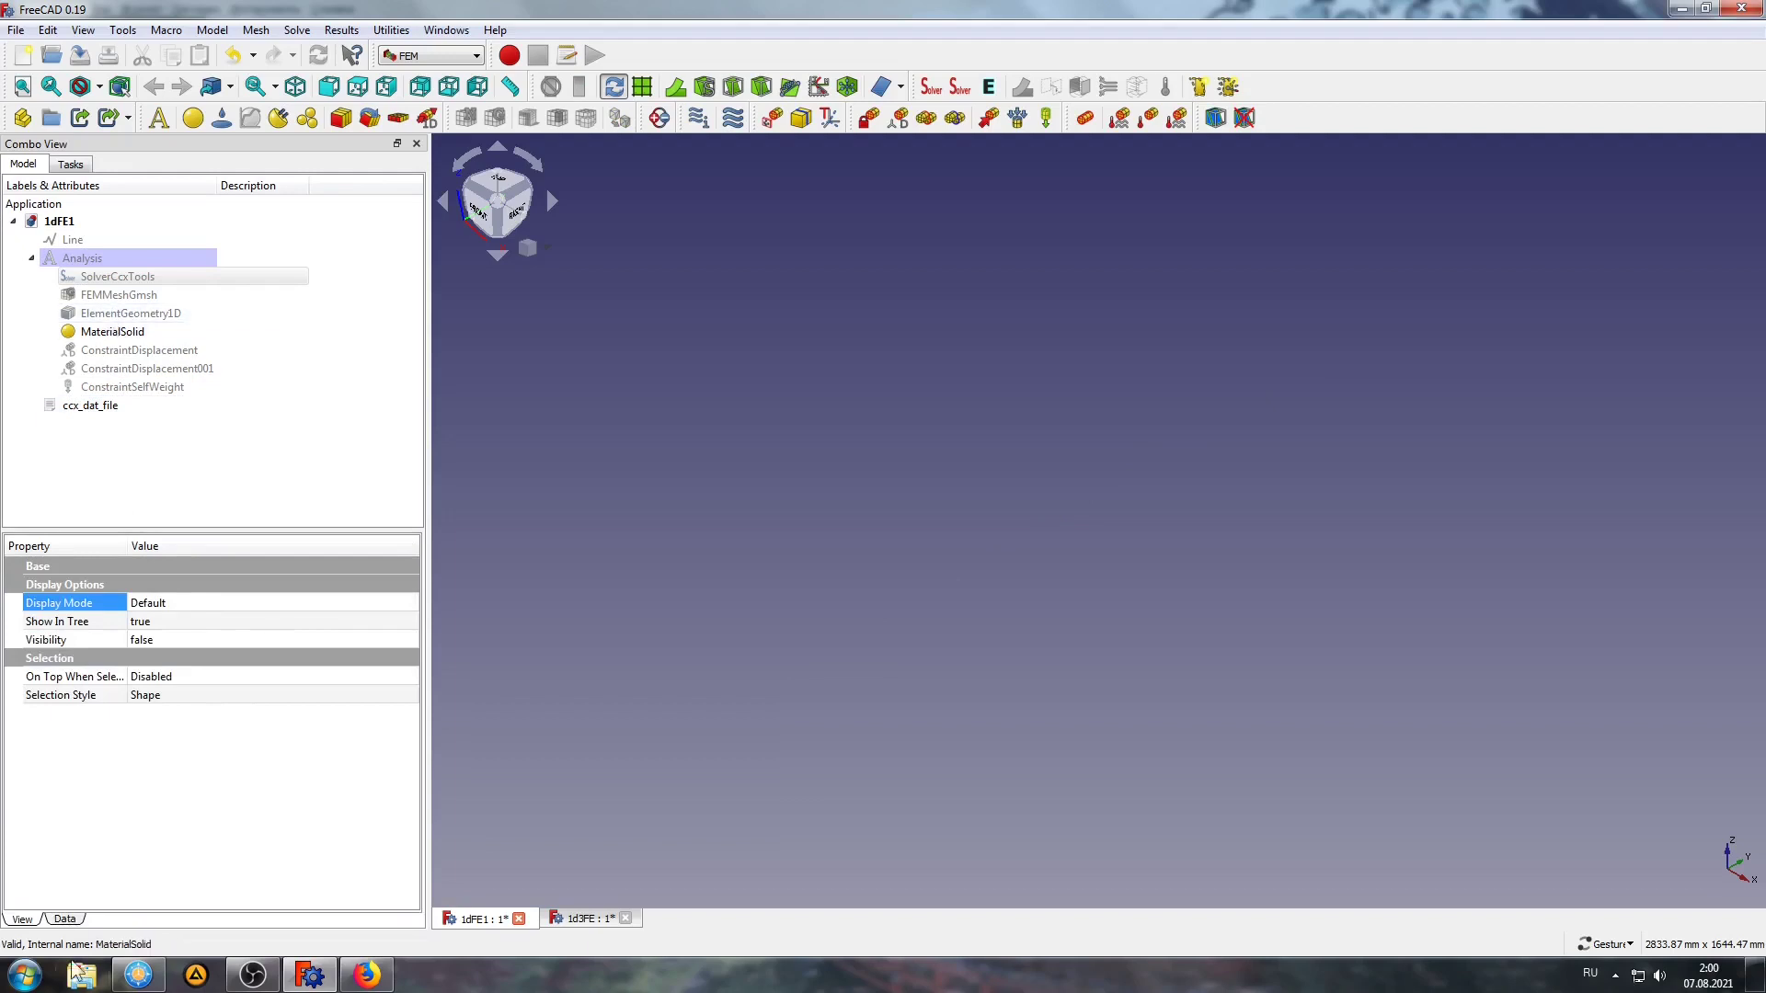
Set SolverCcxTools' Beam Shell Result Output3D property to true.
{"action": "left_click", "coordinate": [64, 920]}
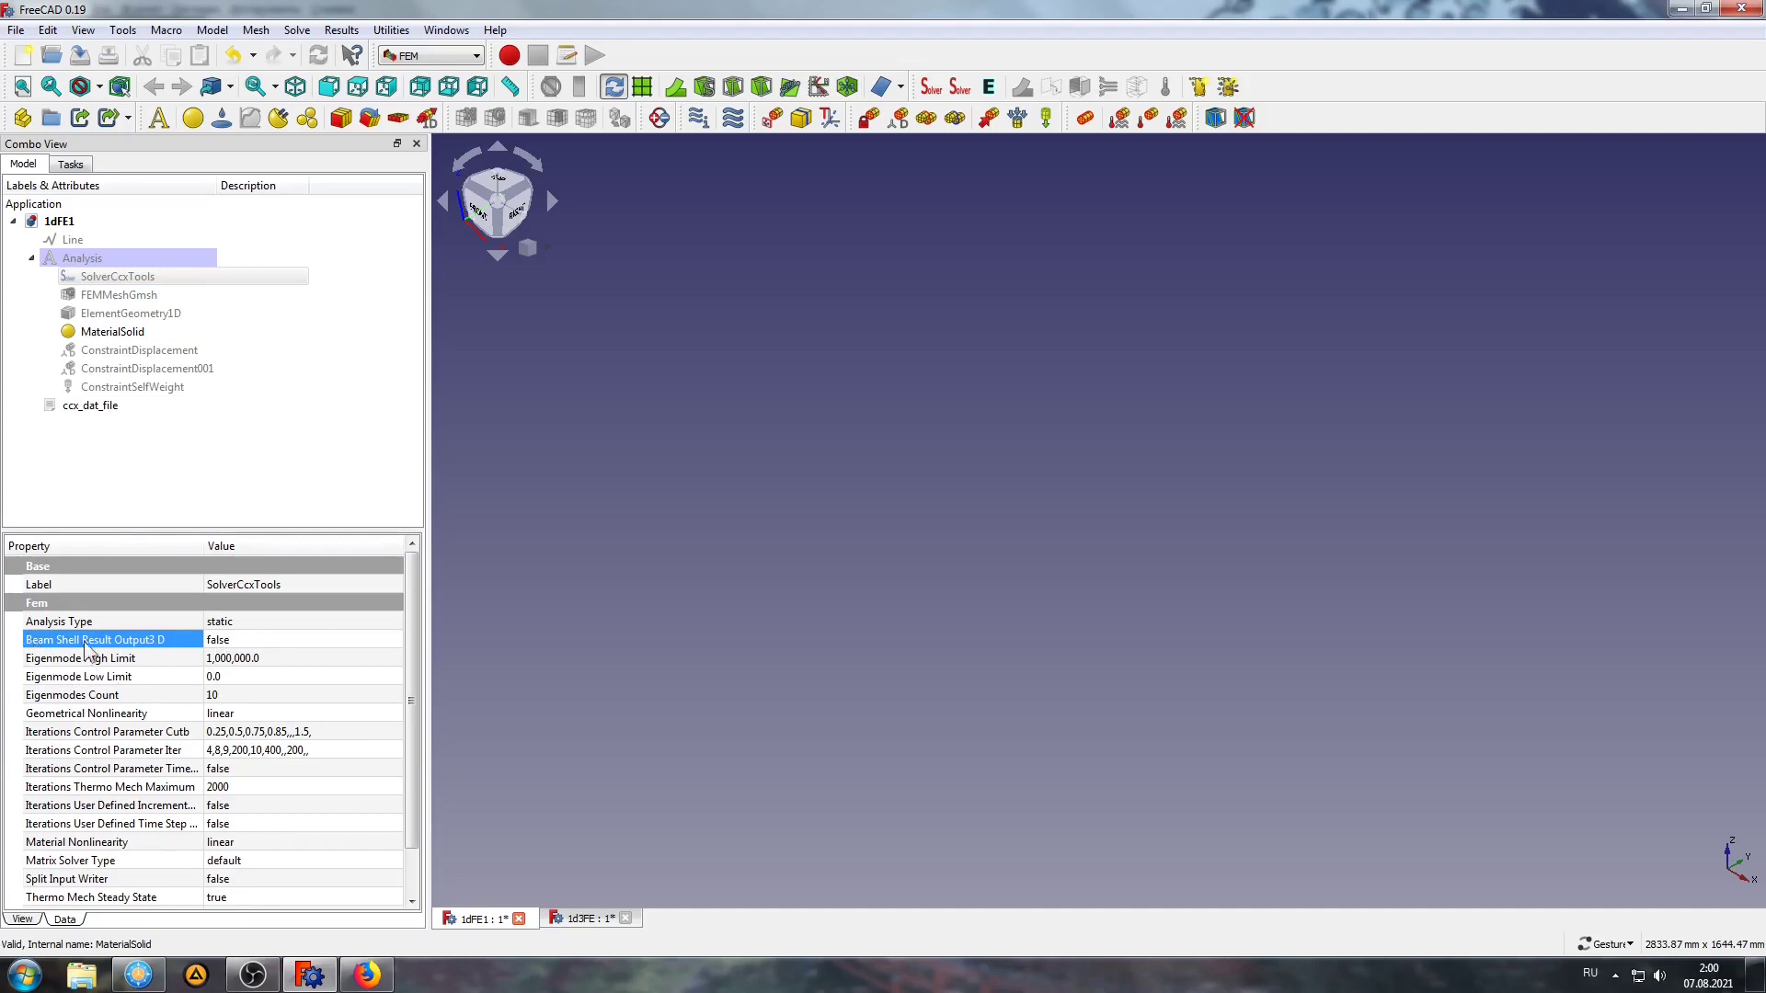
{"action": "left_click", "coordinate": [267, 642]}
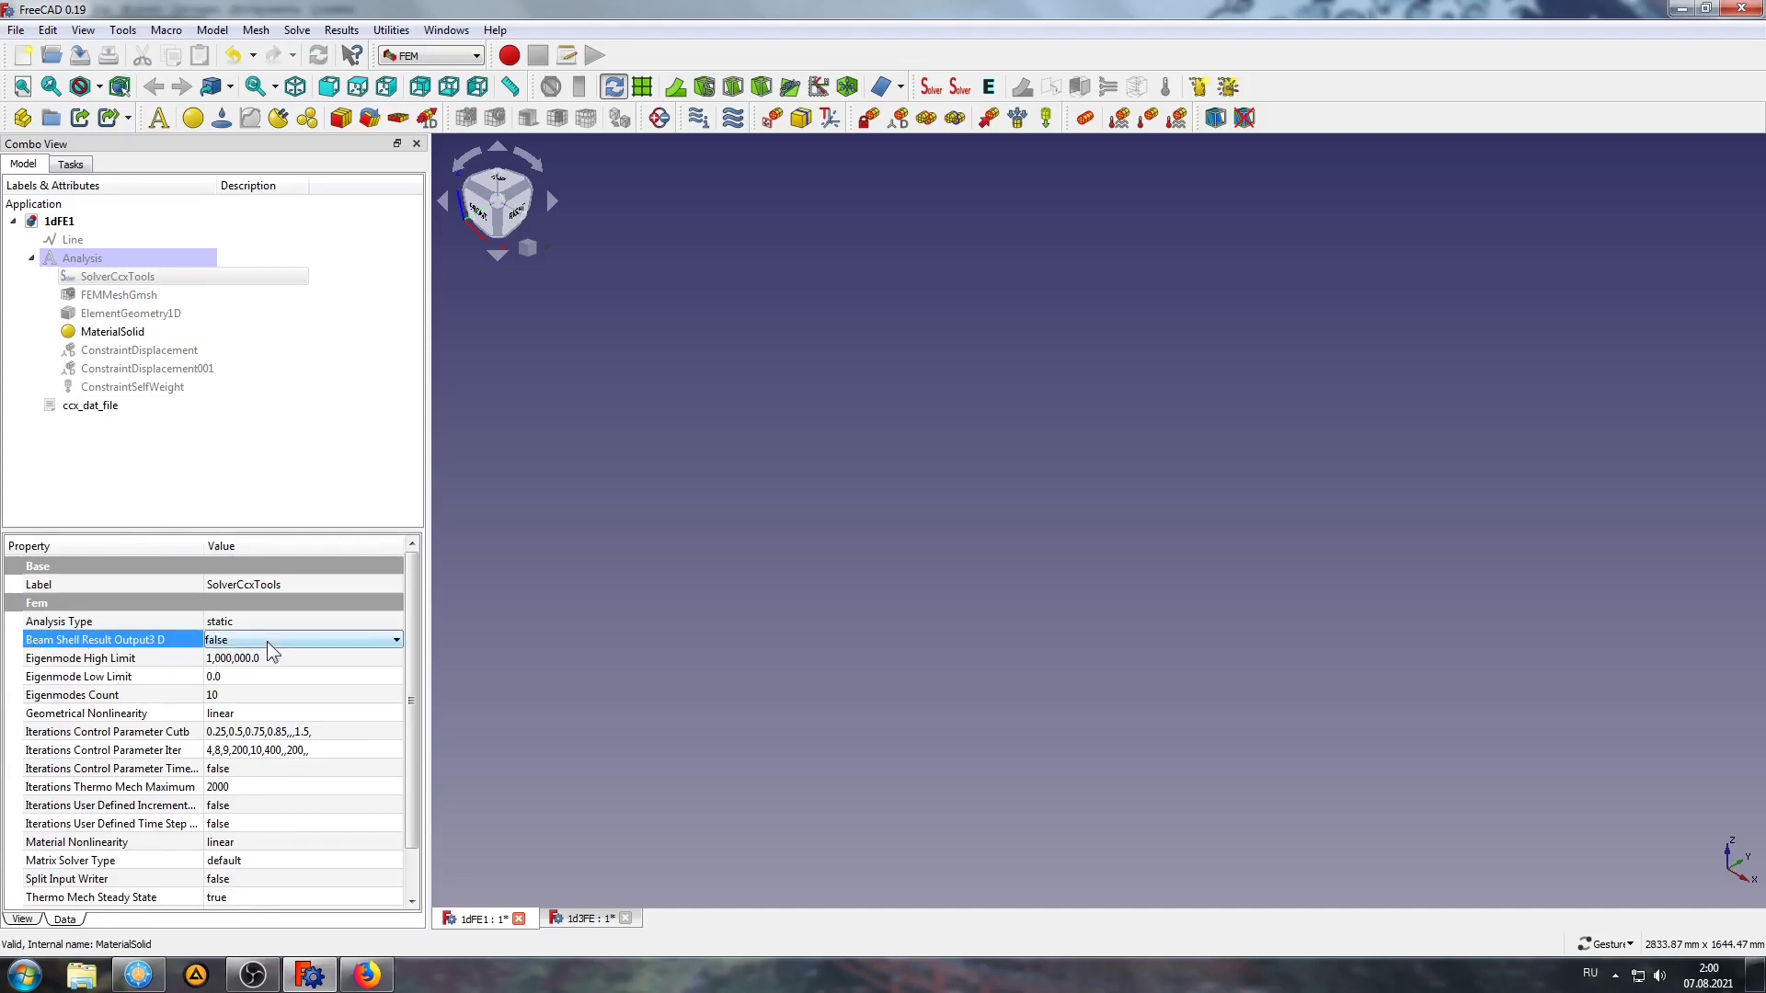
{"action": "left_click", "coordinate": [267, 642]}
{"action": "left_click", "coordinate": [233, 670]}
Rerun CalculiX on the static analysis and select the new CCX_Results.
{"action": "double_click", "coordinate": [116, 276]}
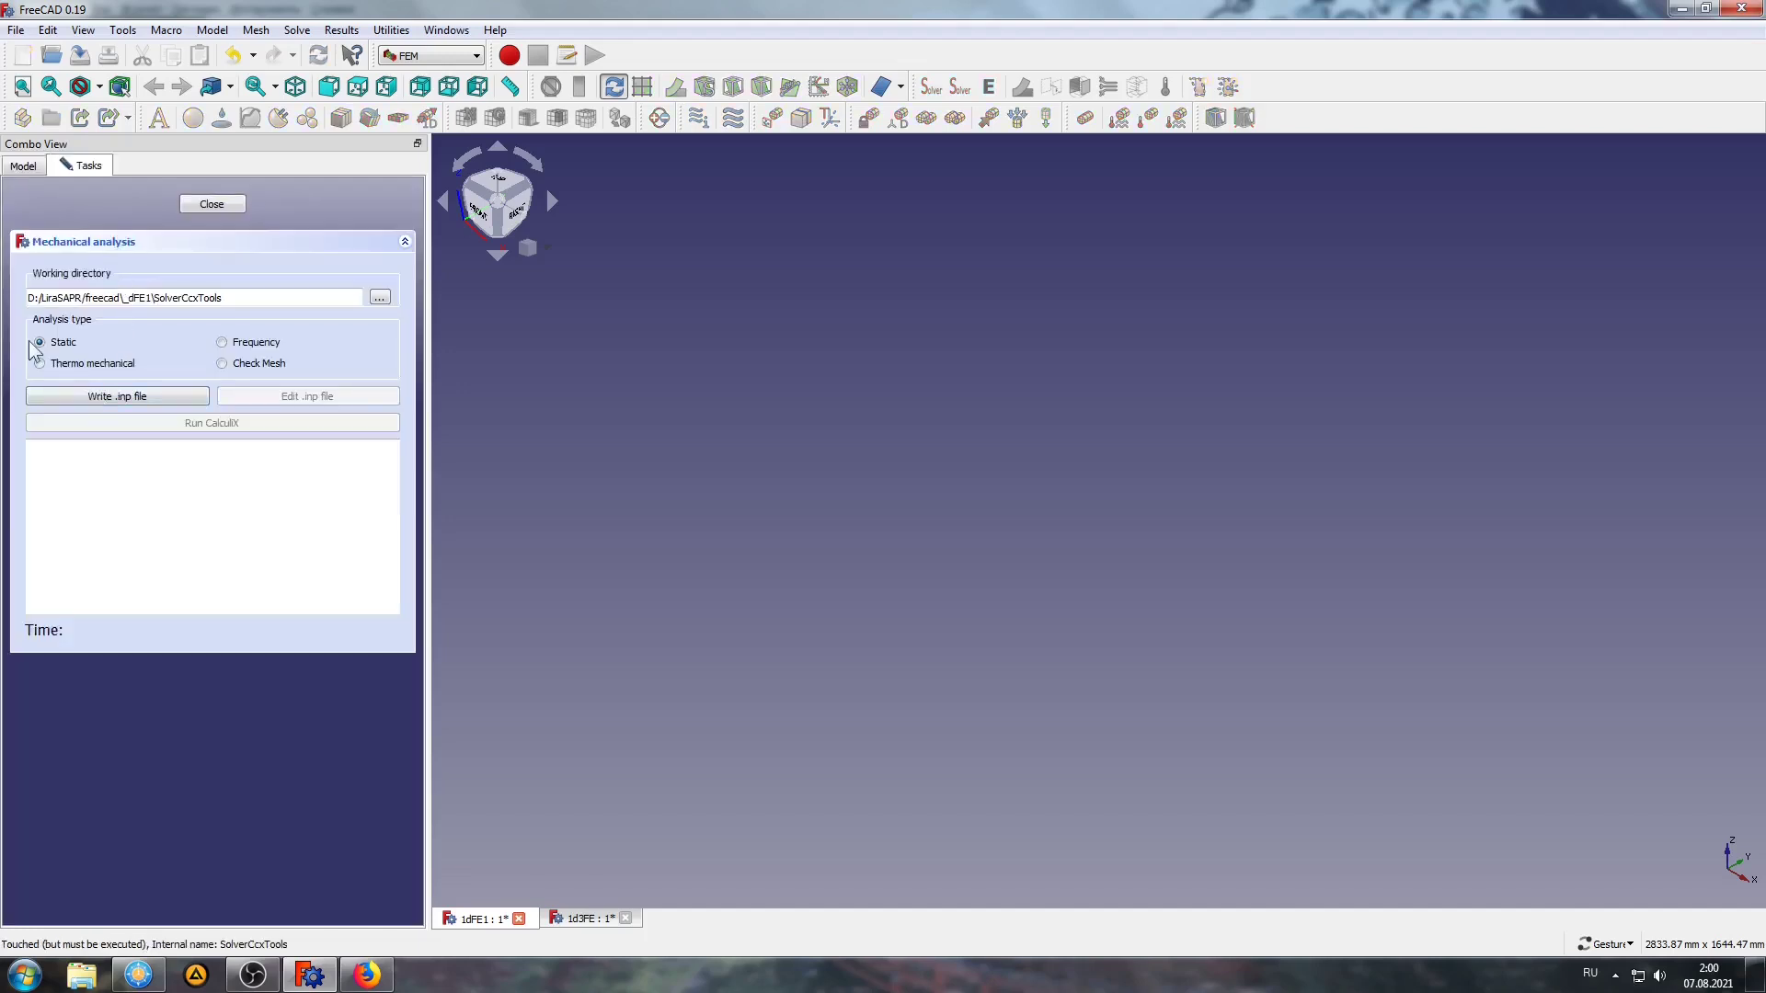
{"action": "left_click", "coordinate": [55, 398]}
{"action": "left_click", "coordinate": [160, 424]}
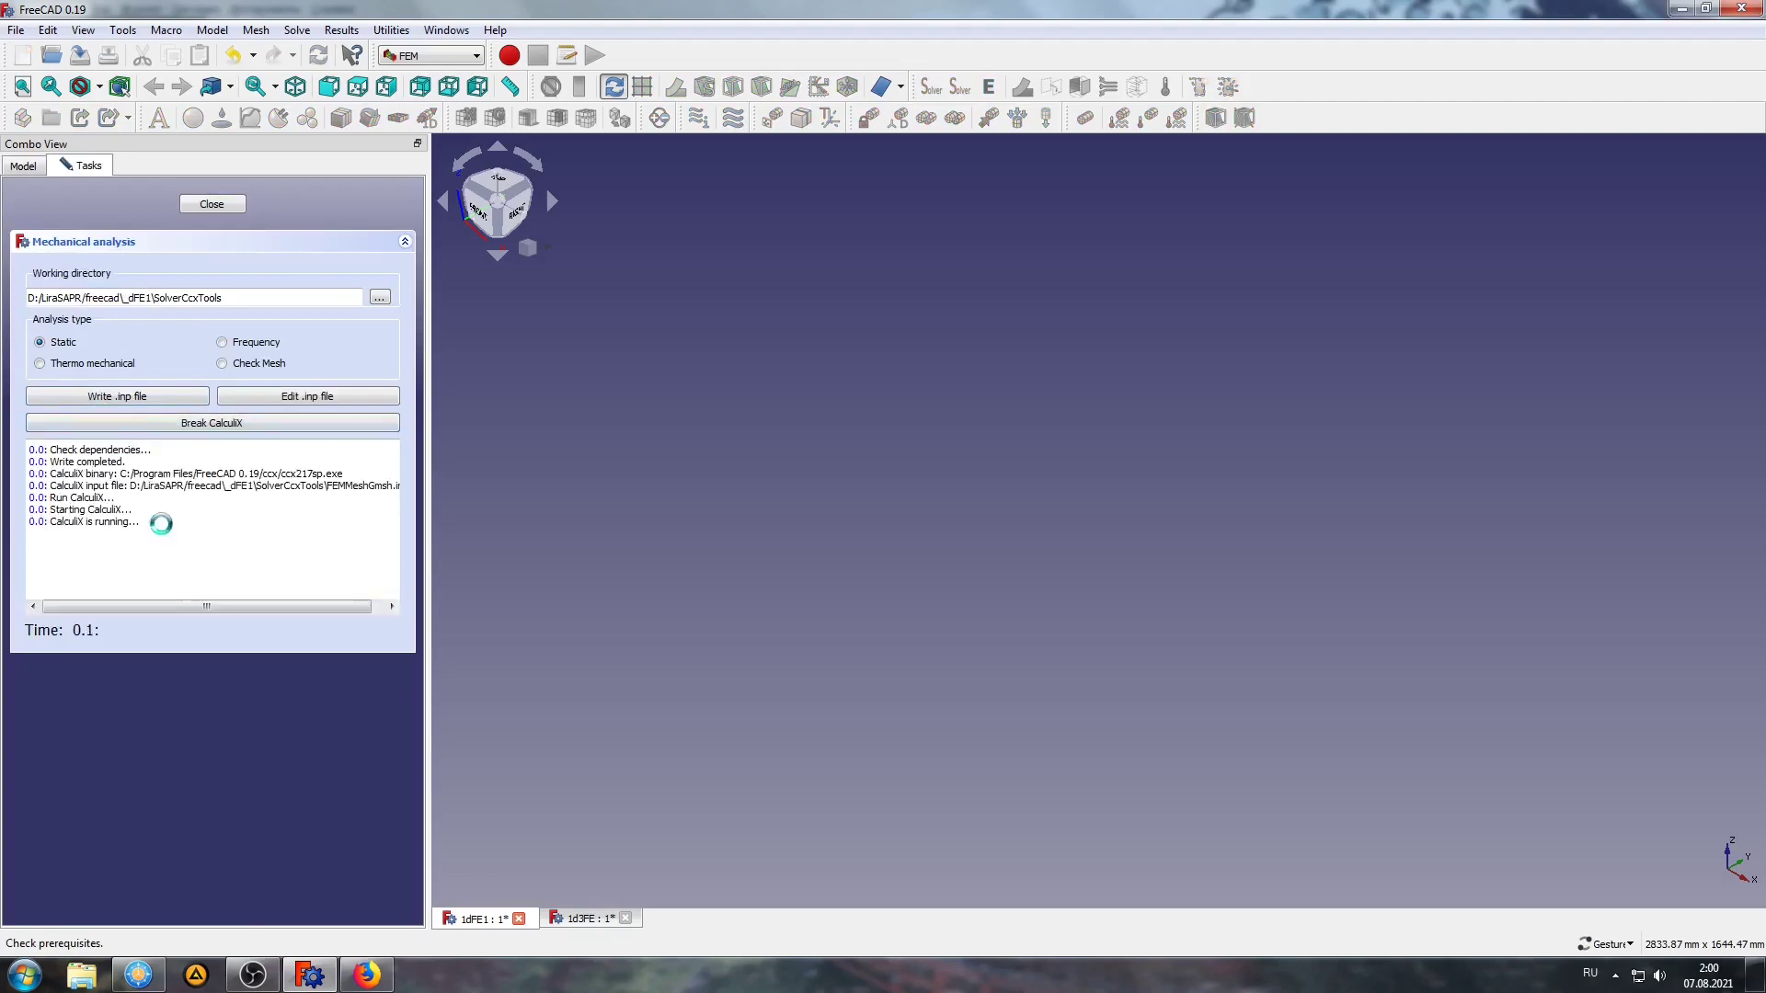
{"action": "left_click", "coordinate": [210, 205]}
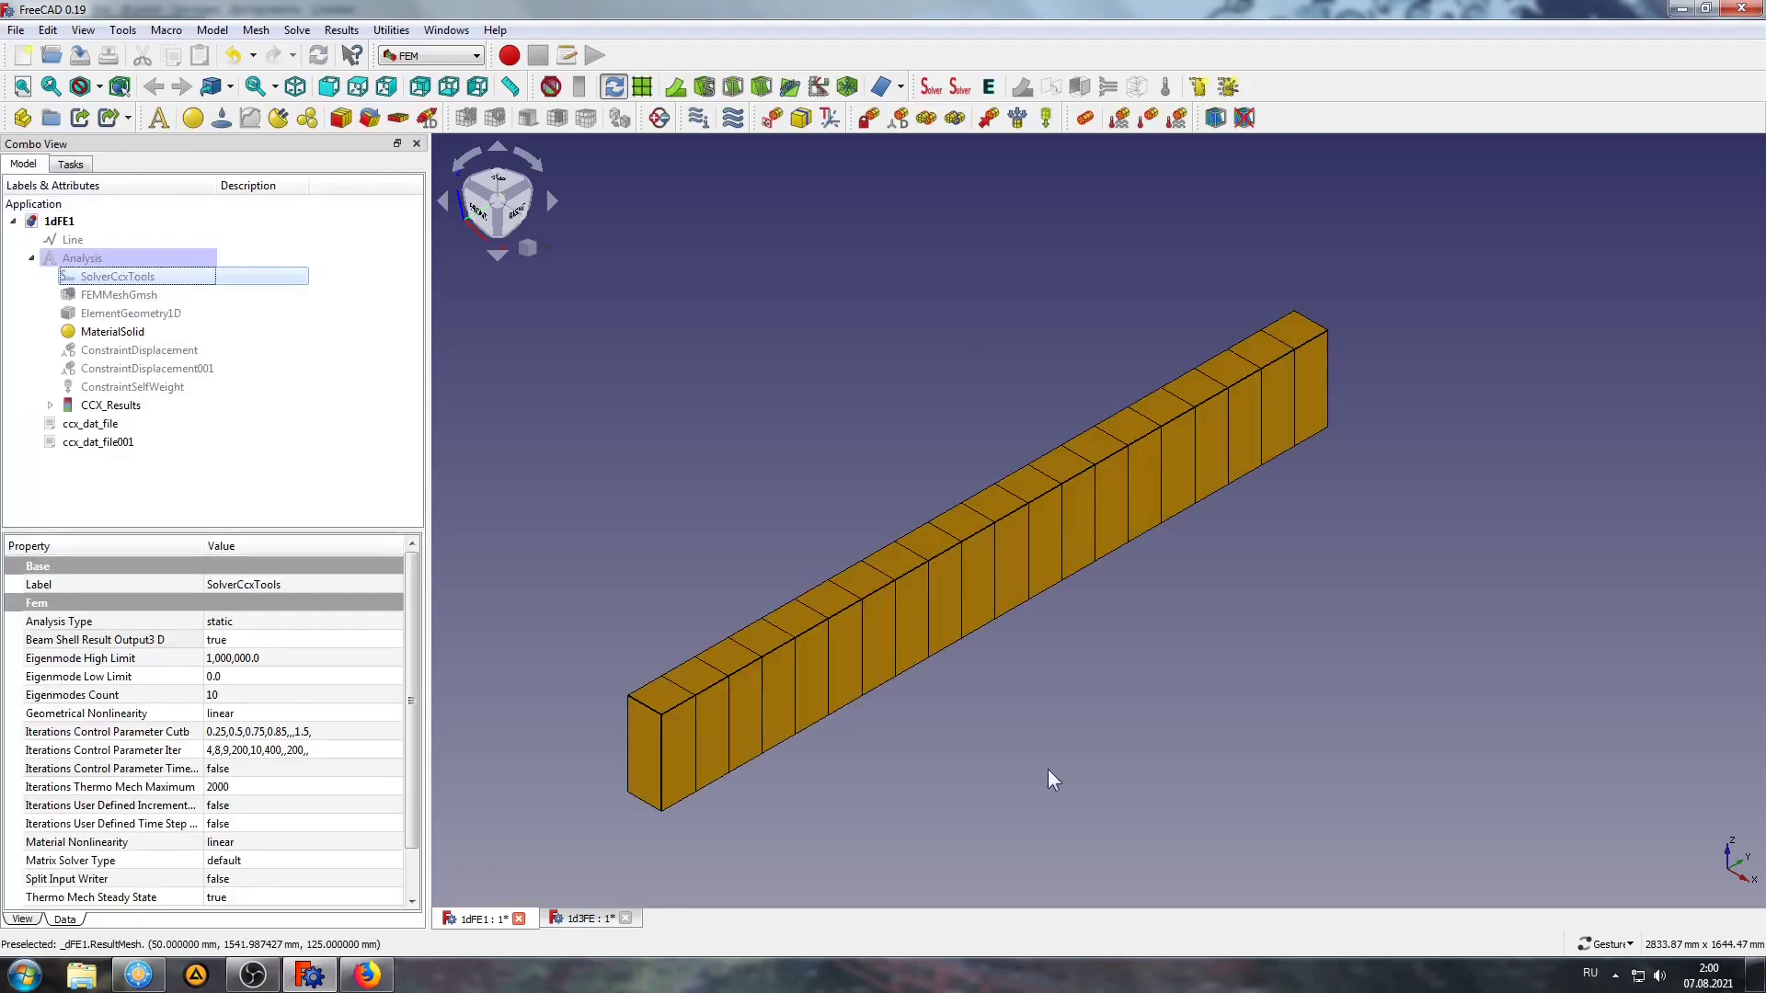
{"action": "left_click", "coordinate": [545, 186]}
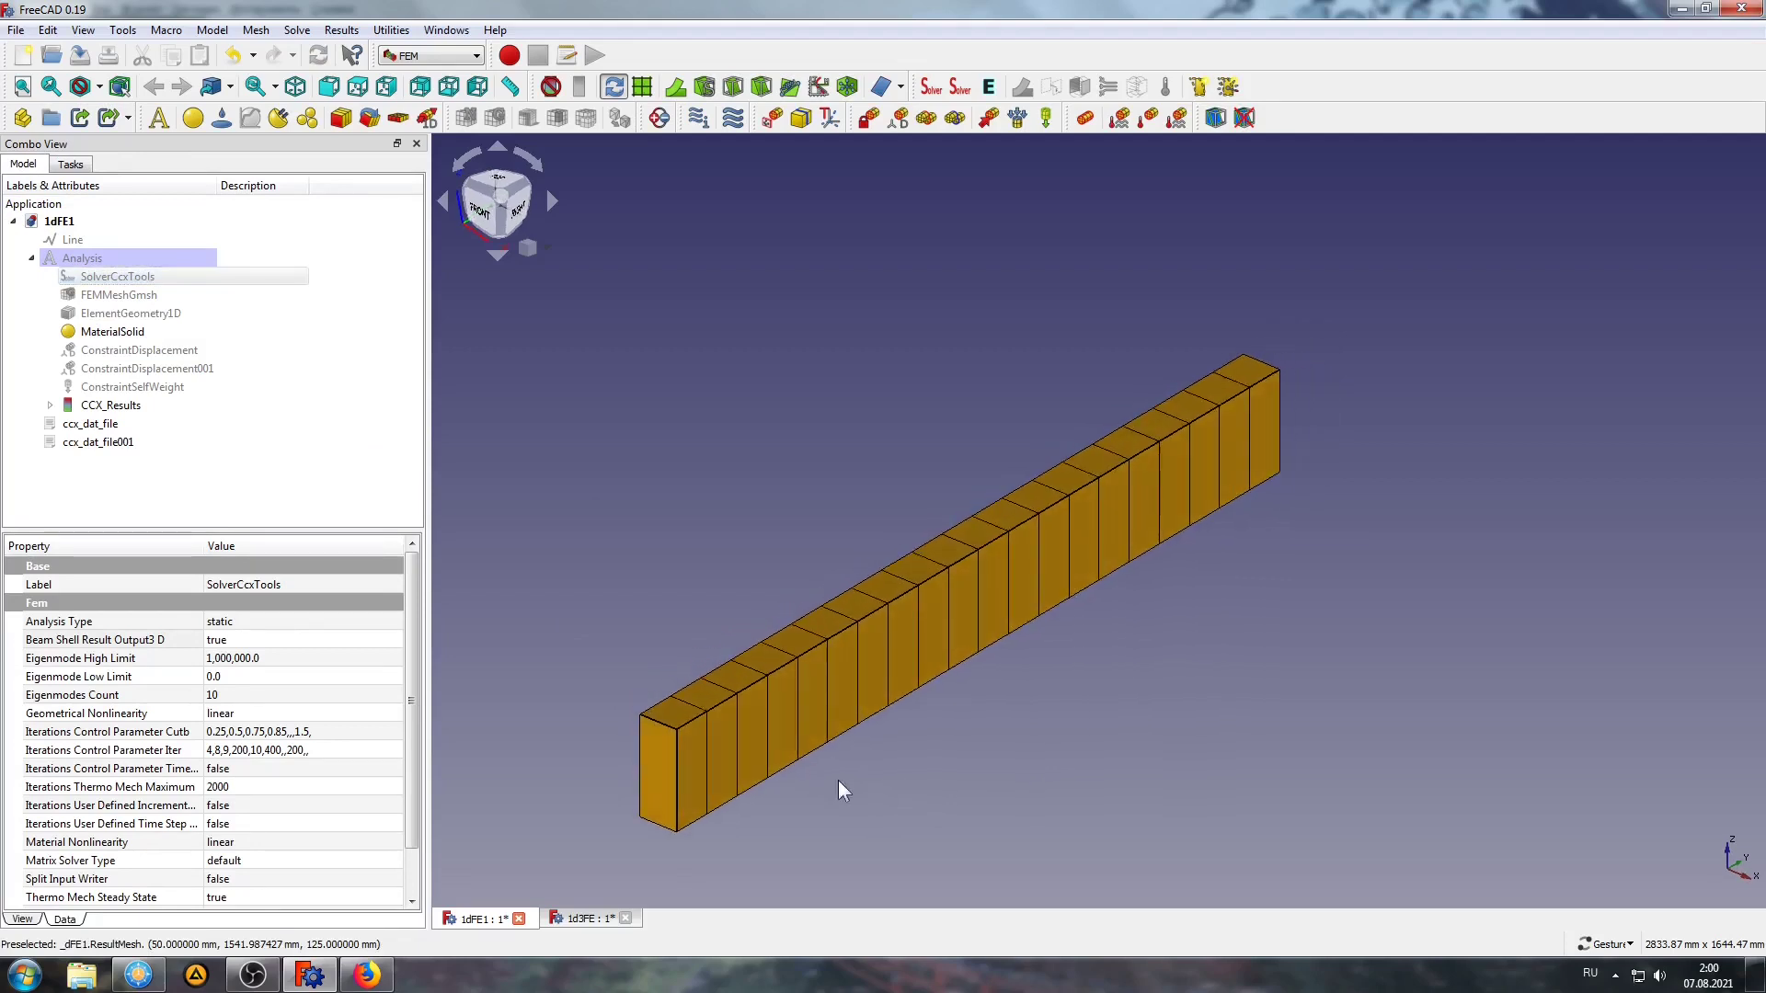
{"action": "left_click_drag", "start_coordinate": [776, 484], "coordinate": [797, 521]}
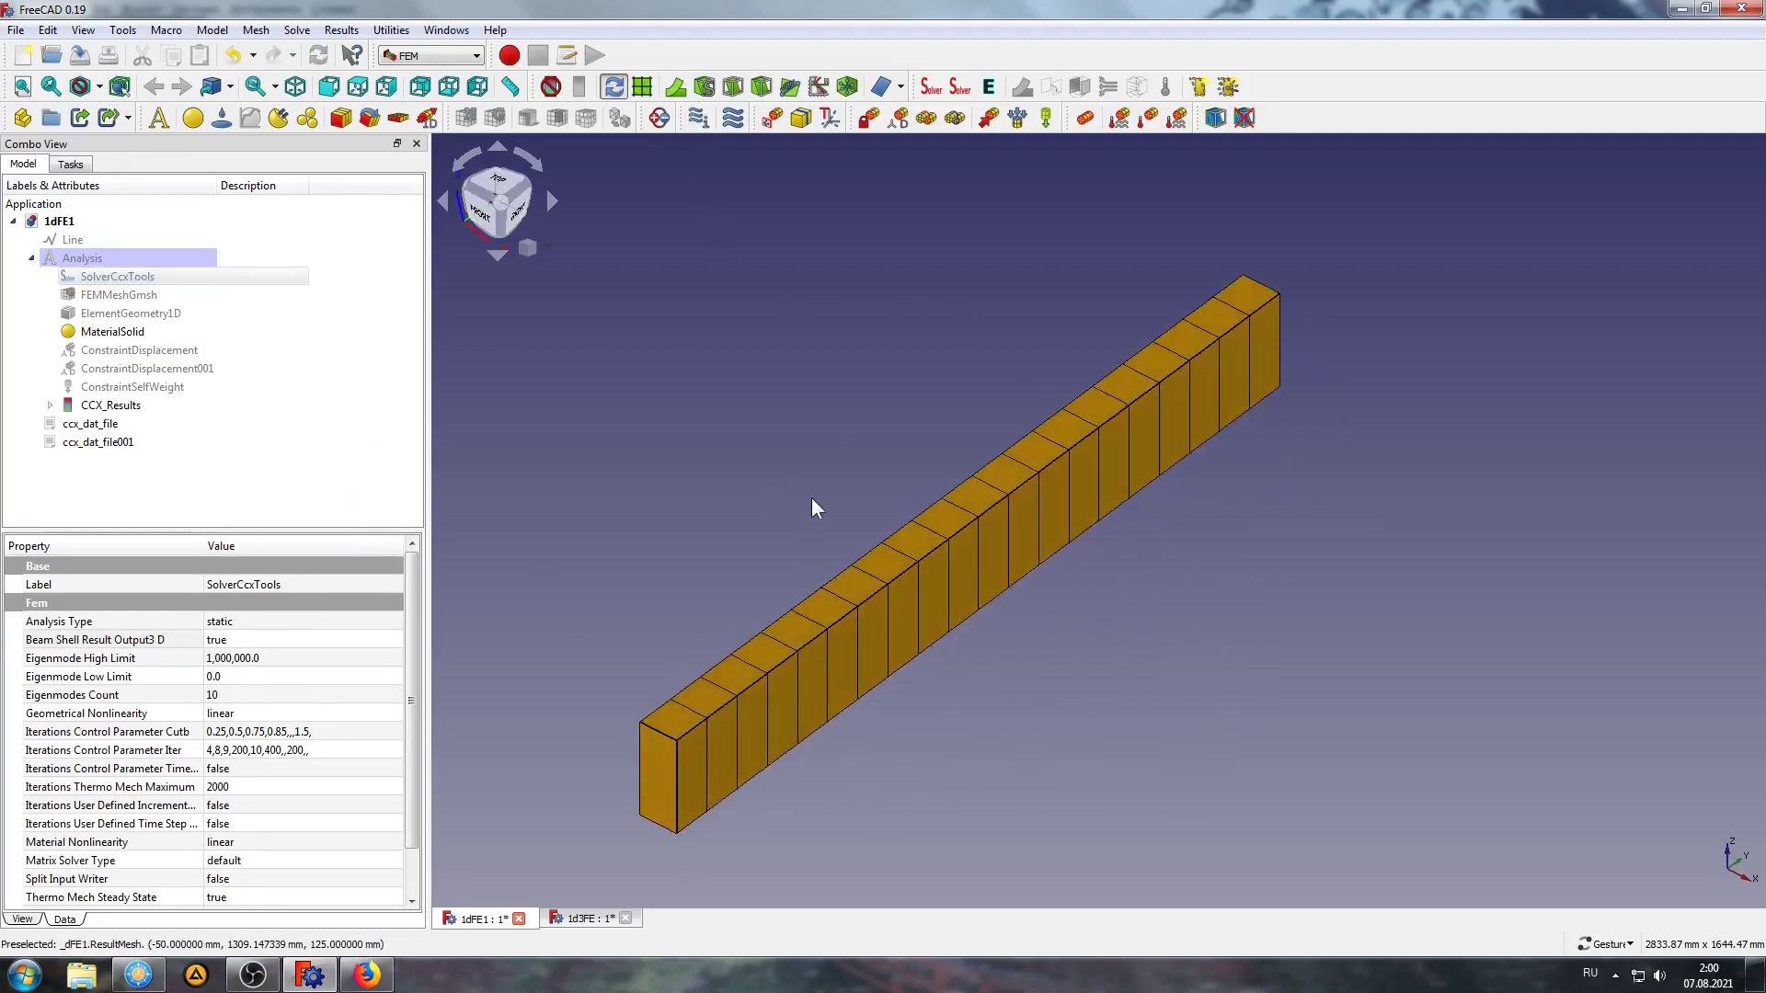
{"action": "left_click_drag", "start_coordinate": [983, 727], "coordinate": [966, 764]}
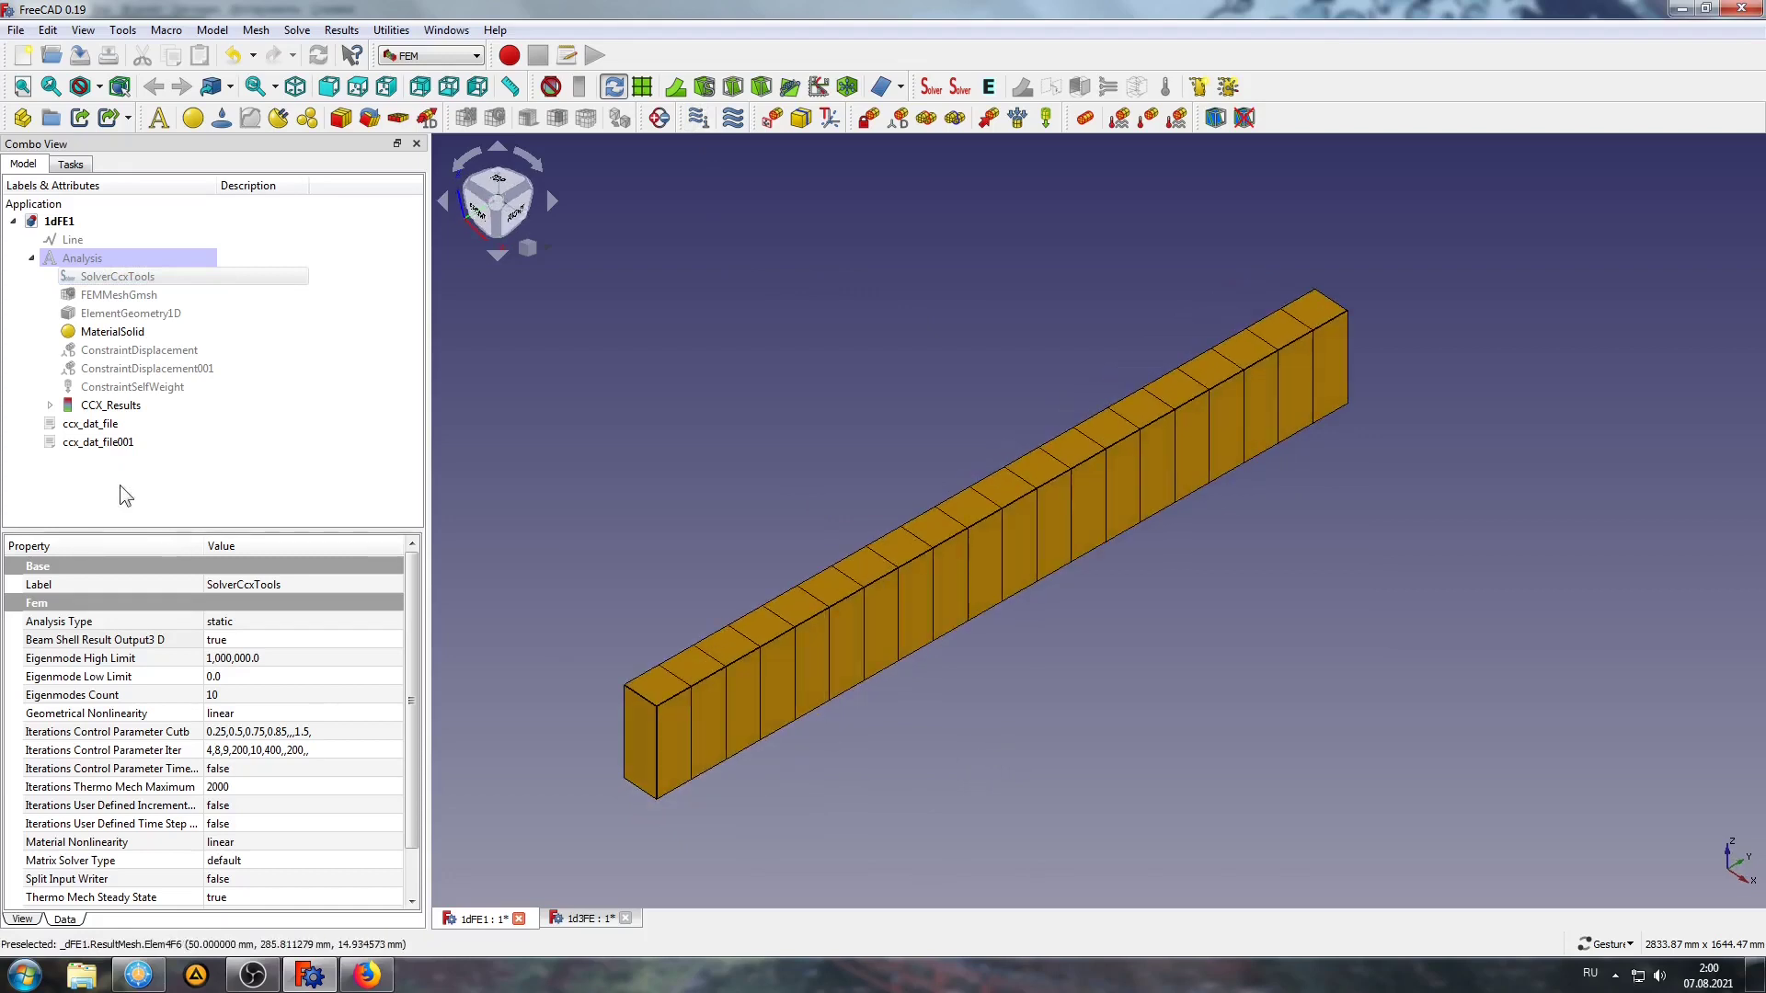
{"action": "left_click", "coordinate": [104, 407]}
Create a ResultPipeline and add a Scalar clip filter on Tresca Stress.
{"action": "left_click", "coordinate": [642, 87]}
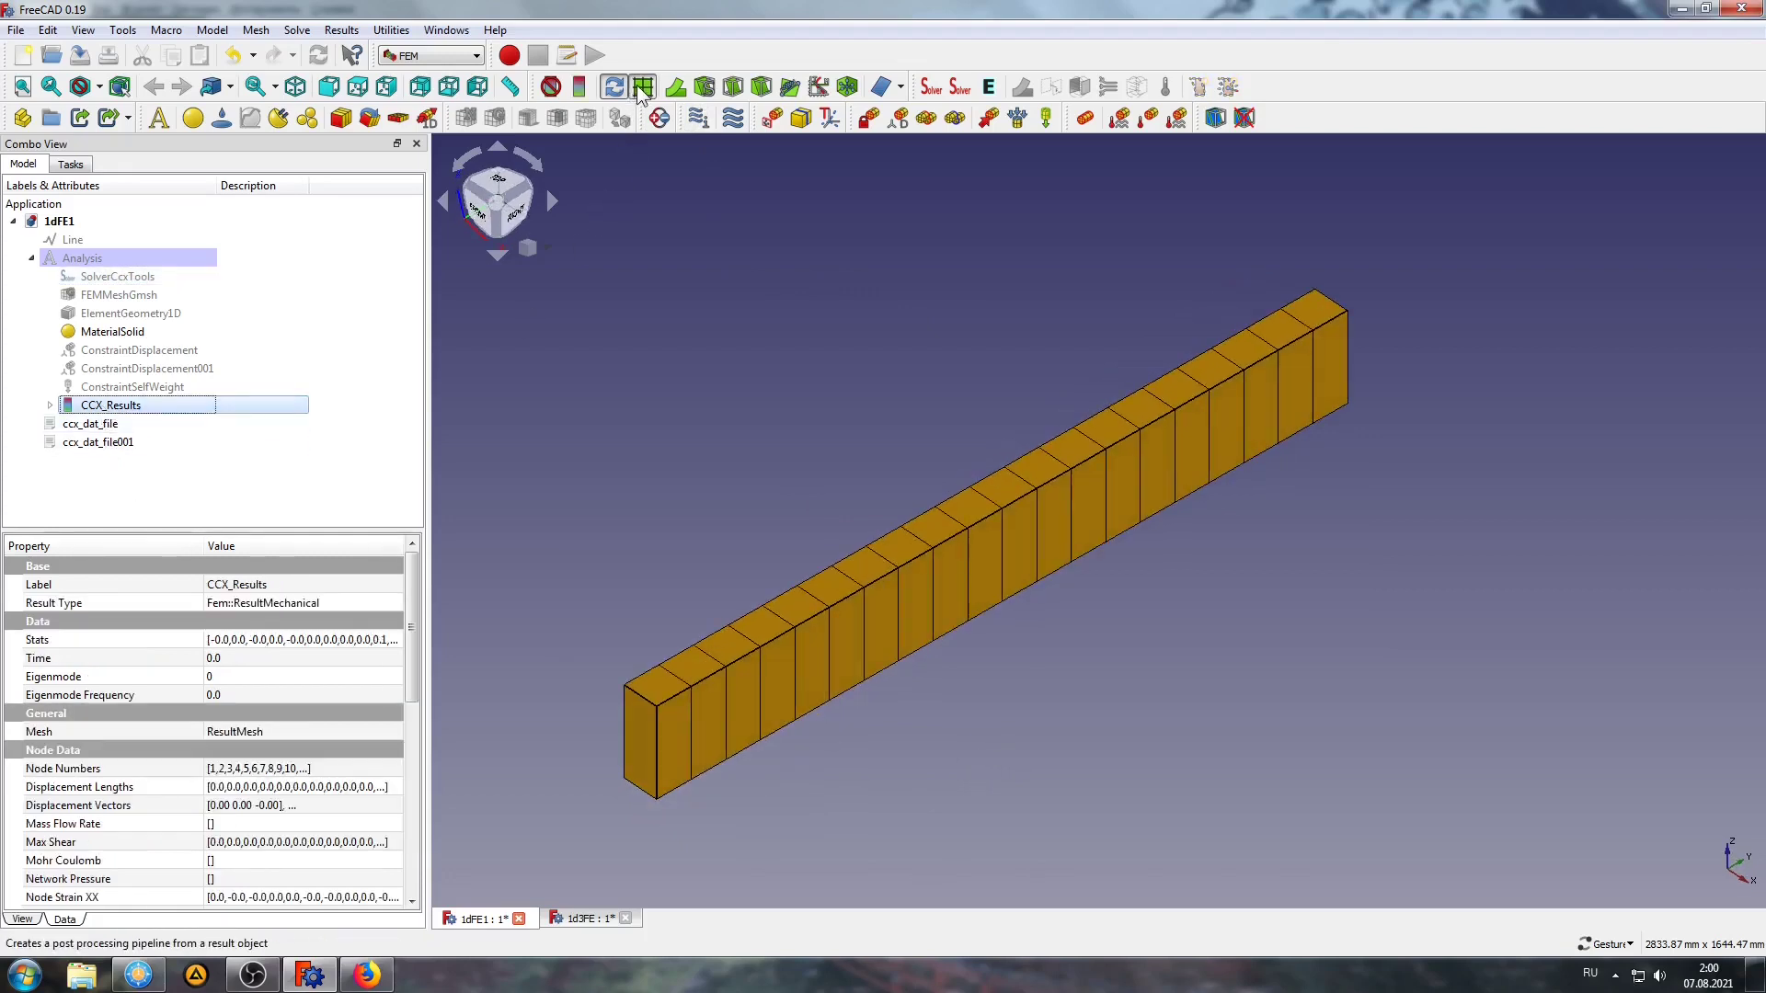
{"action": "left_click", "coordinate": [92, 460]}
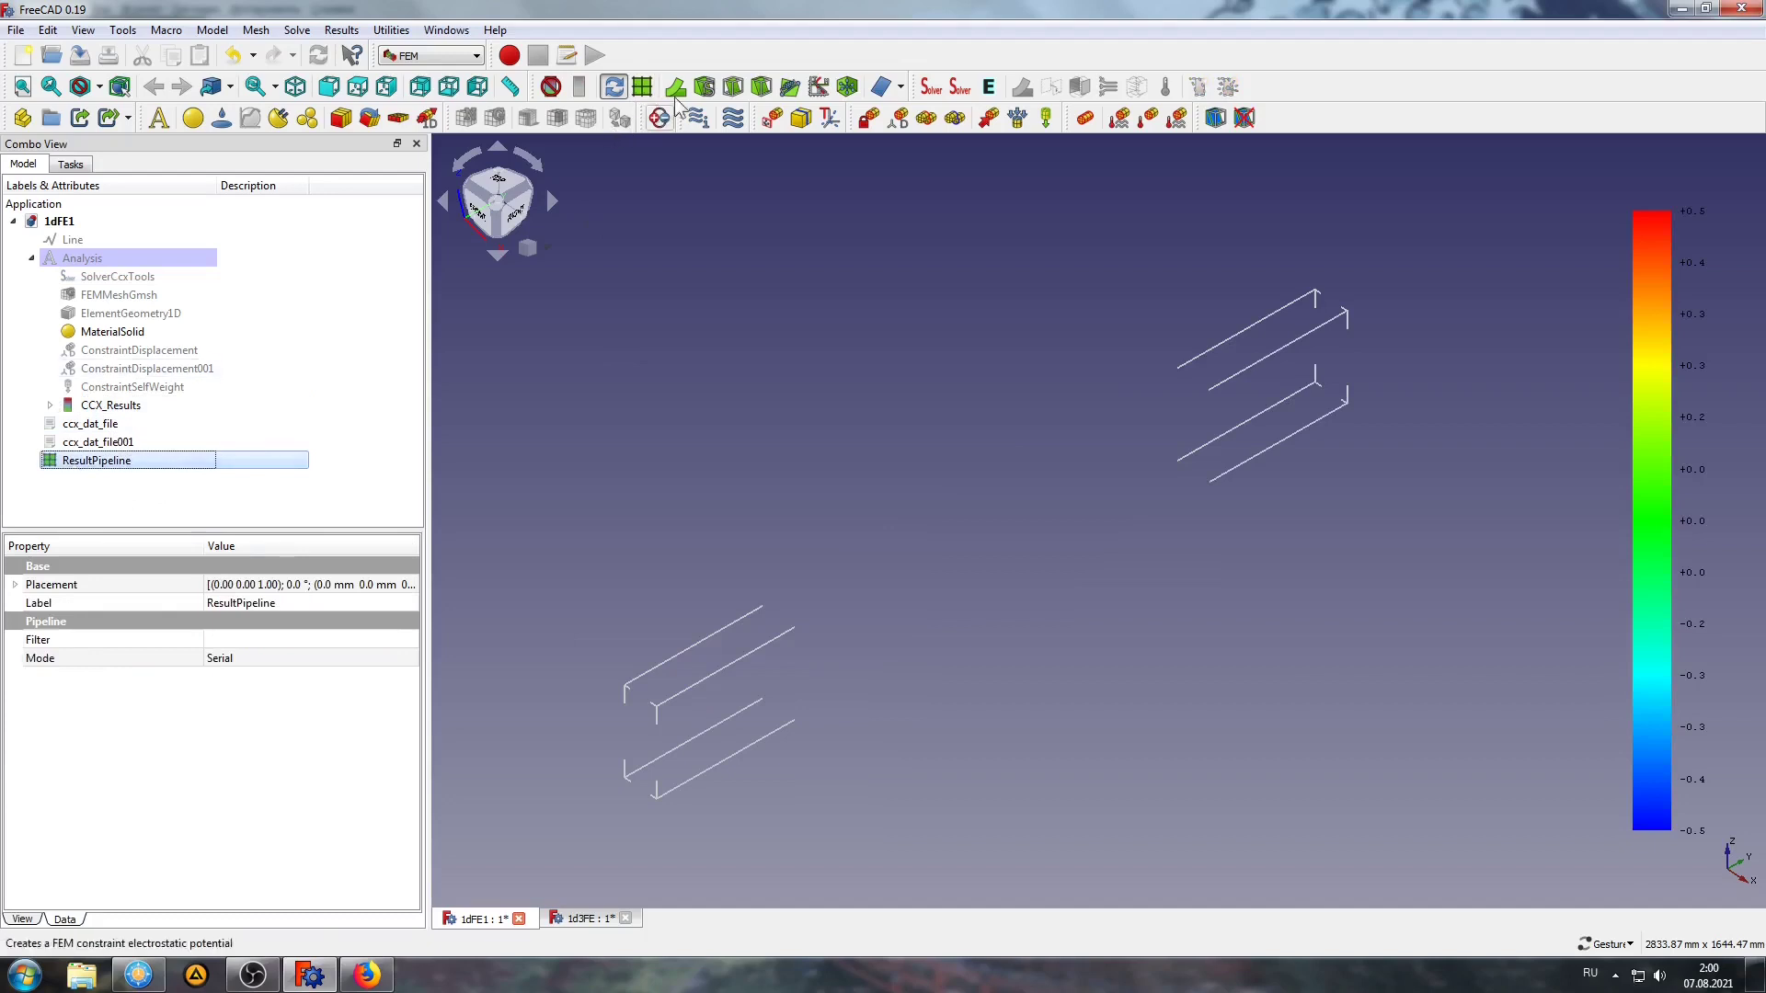
{"action": "left_click", "coordinate": [704, 88]}
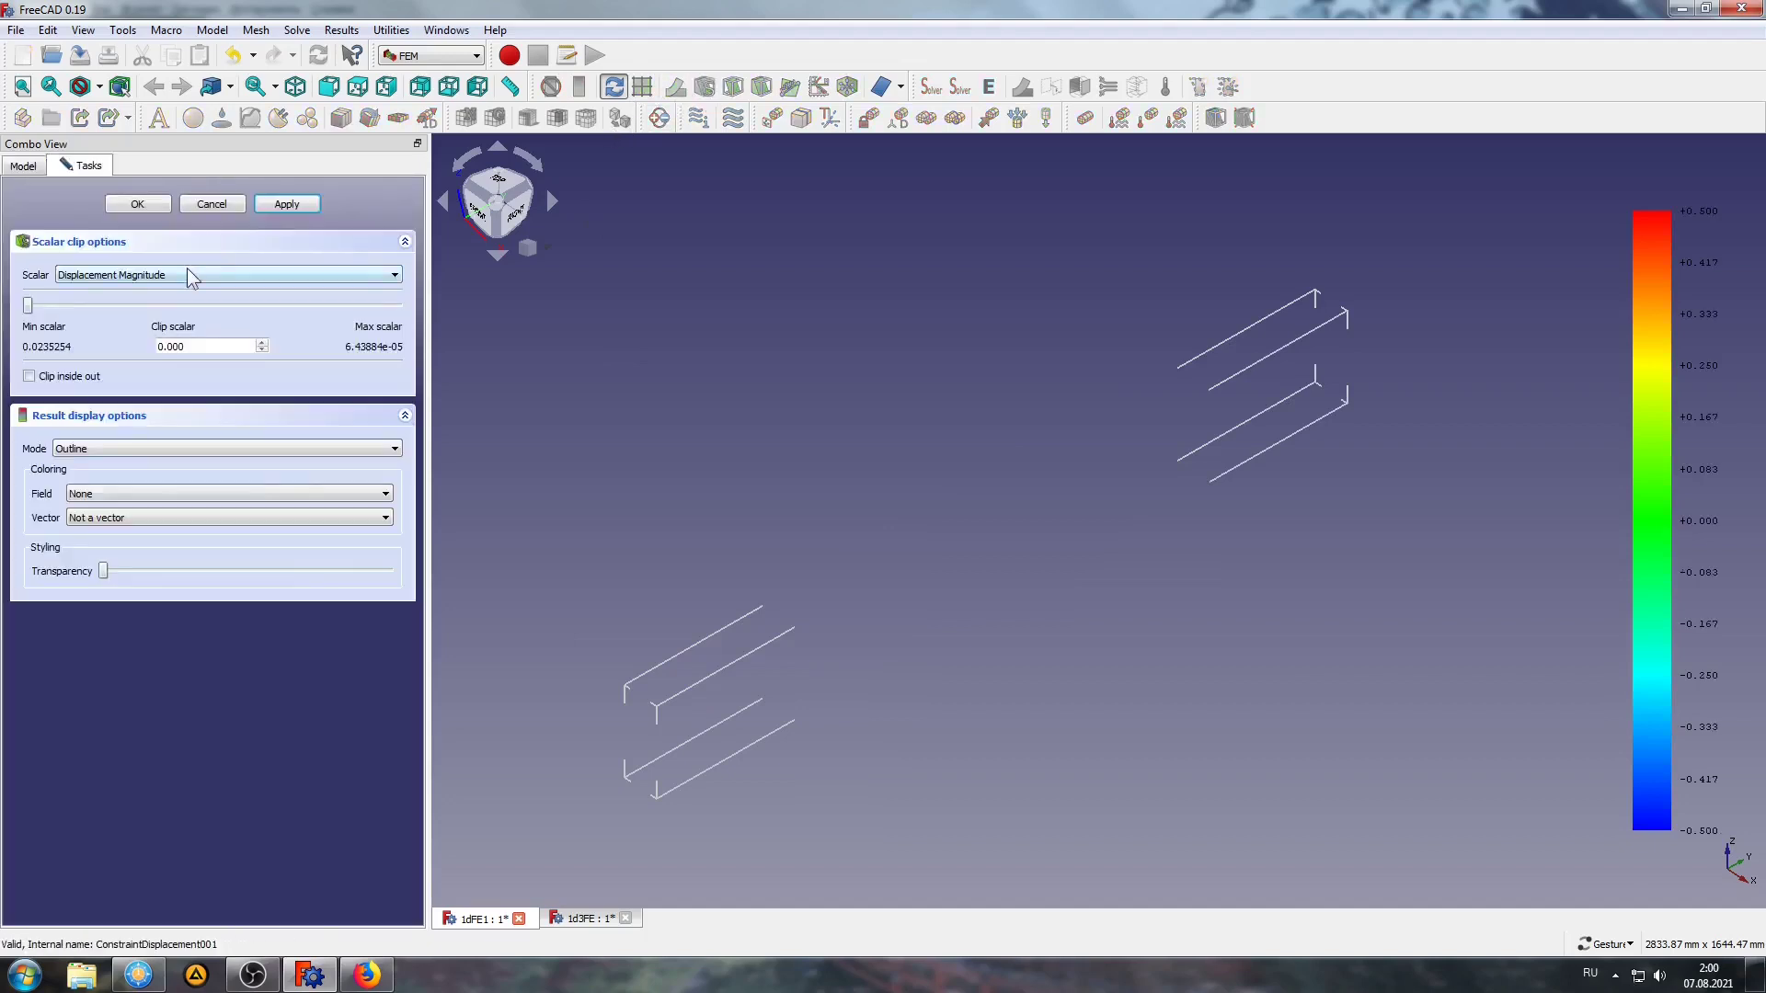
{"action": "left_click", "coordinate": [186, 269]}
{"action": "left_click", "coordinate": [149, 300]}
Preview the clip as a Tresca Stress surface at threshold 0.024, then cancel.
{"action": "left_click", "coordinate": [110, 451]}
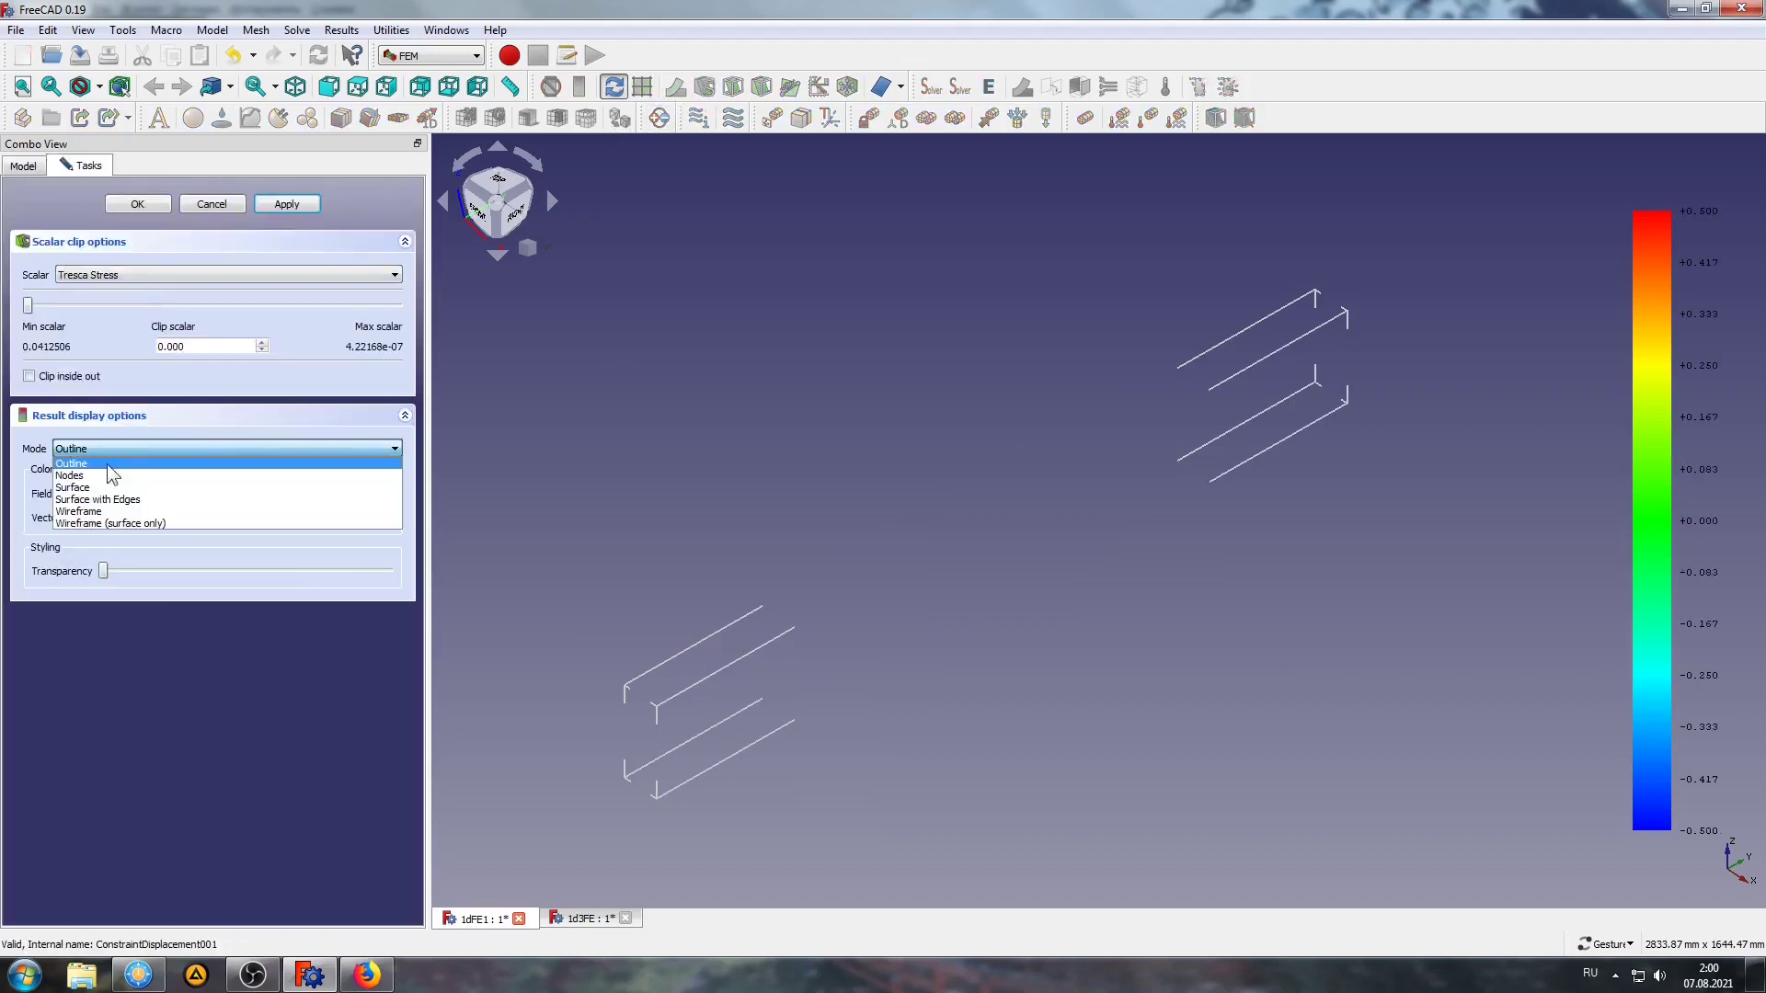
{"action": "left_click", "coordinate": [92, 487]}
{"action": "left_click", "coordinate": [119, 494]}
{"action": "left_click", "coordinate": [119, 506]}
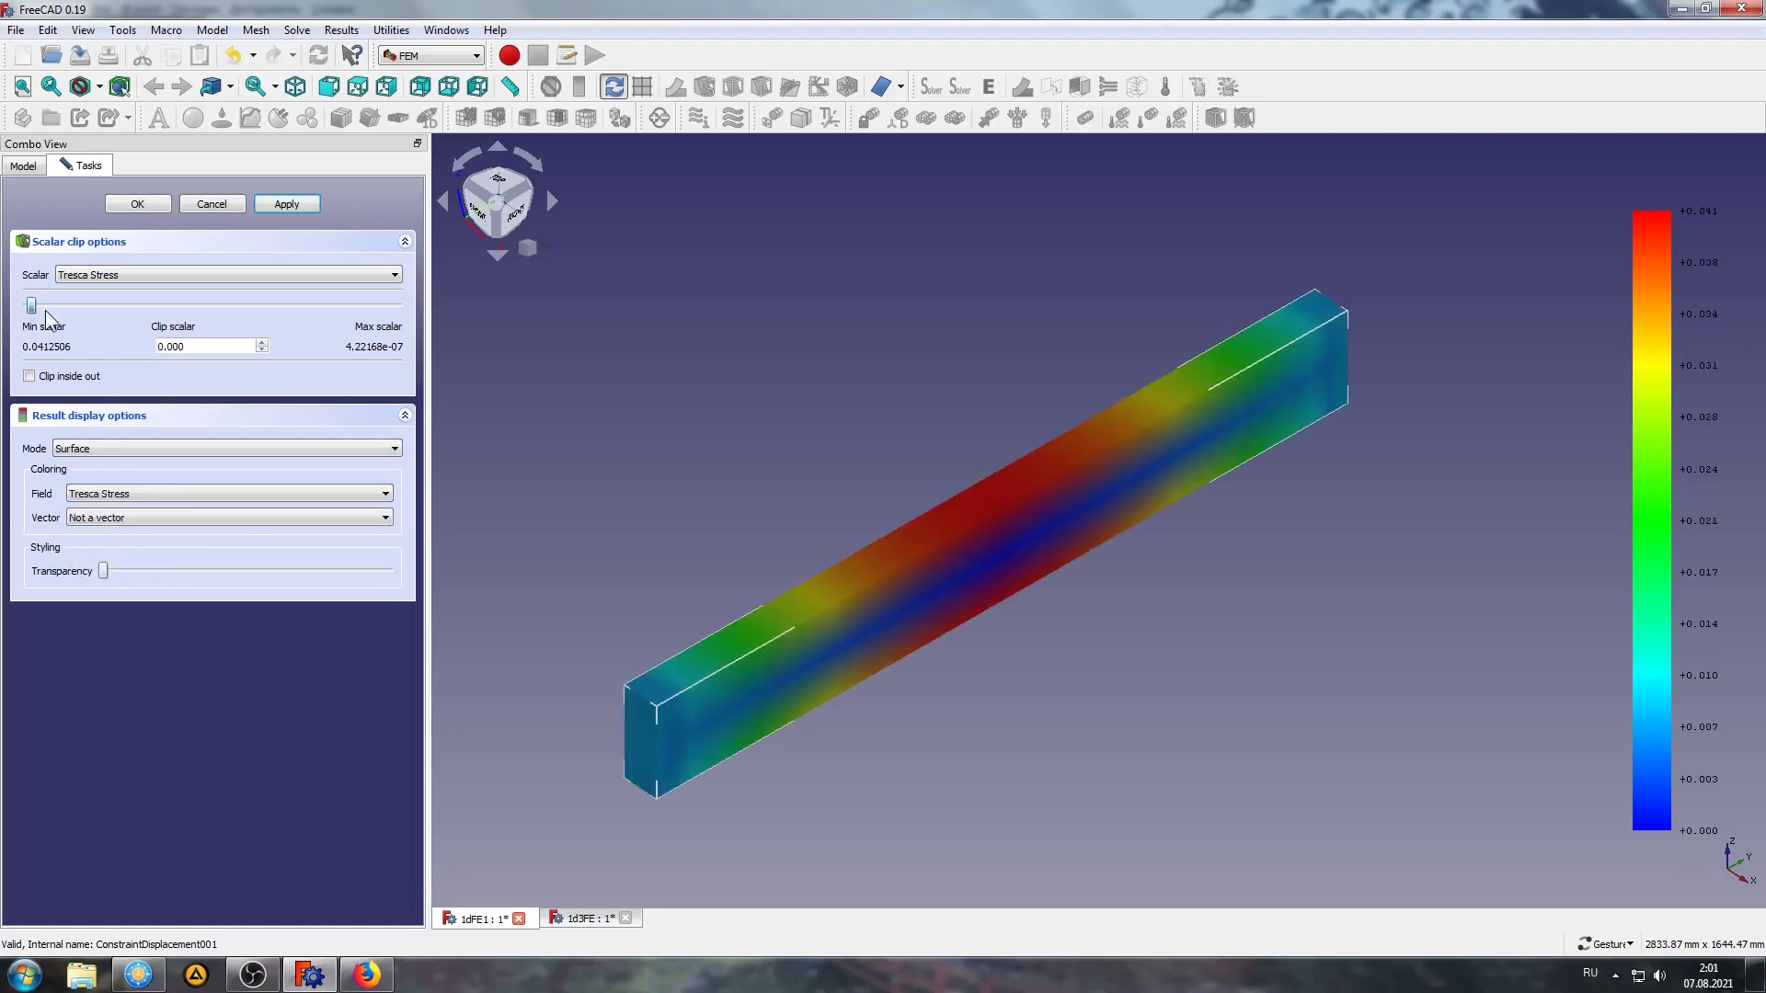
{"action": "left_click_drag", "start_coordinate": [28, 307], "coordinate": [249, 337]}
{"action": "left_click_drag", "start_coordinate": [650, 532], "coordinate": [713, 493]}
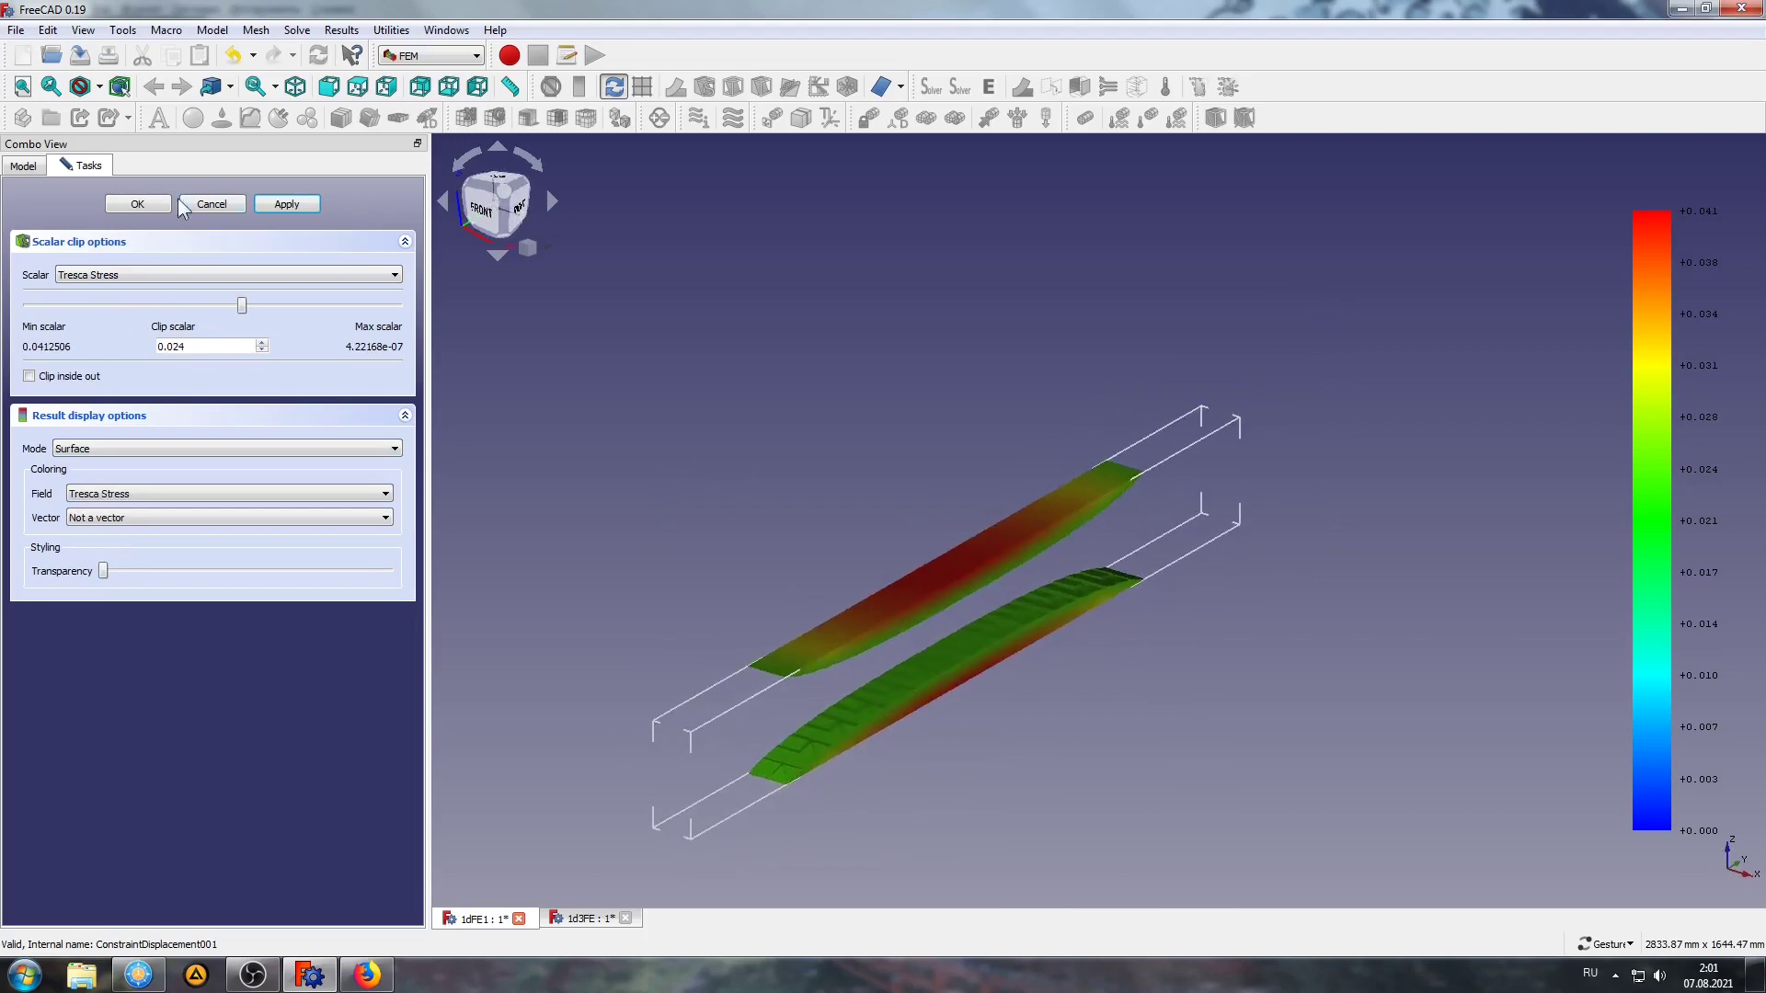
{"action": "left_click", "coordinate": [212, 204]}
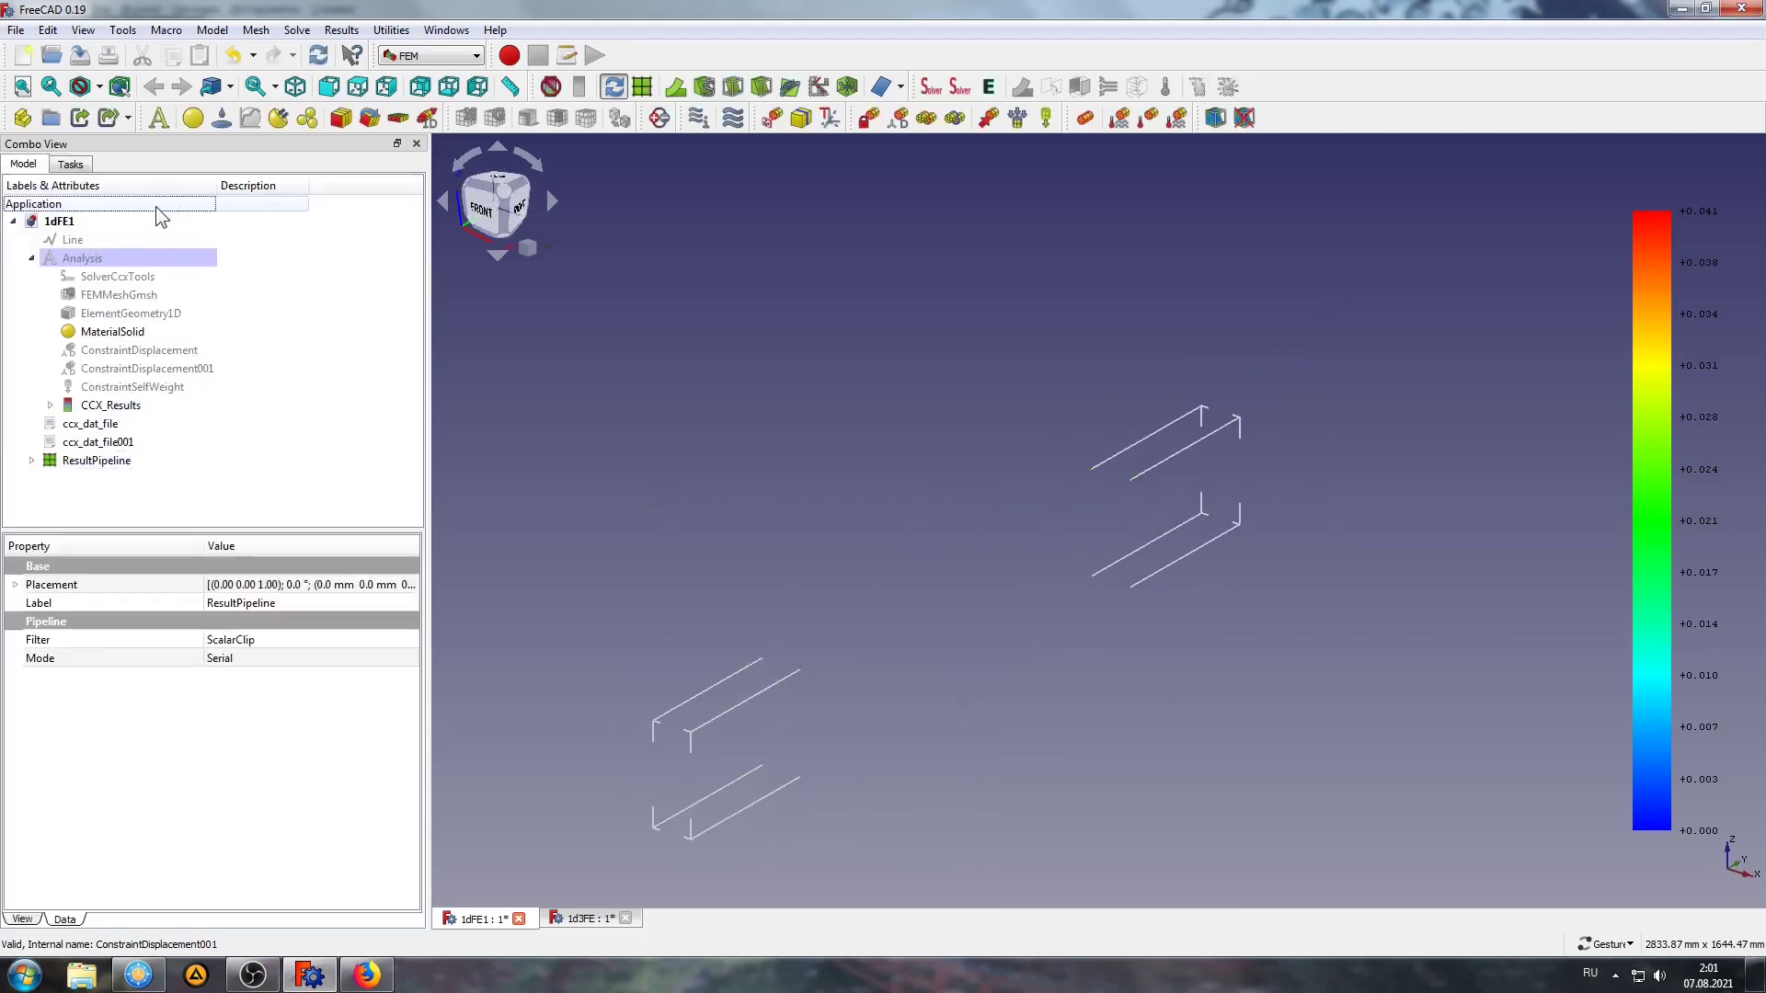
Delete the ScalarClip filter from the ResultPipeline.
{"action": "right_click", "coordinate": [104, 488]}
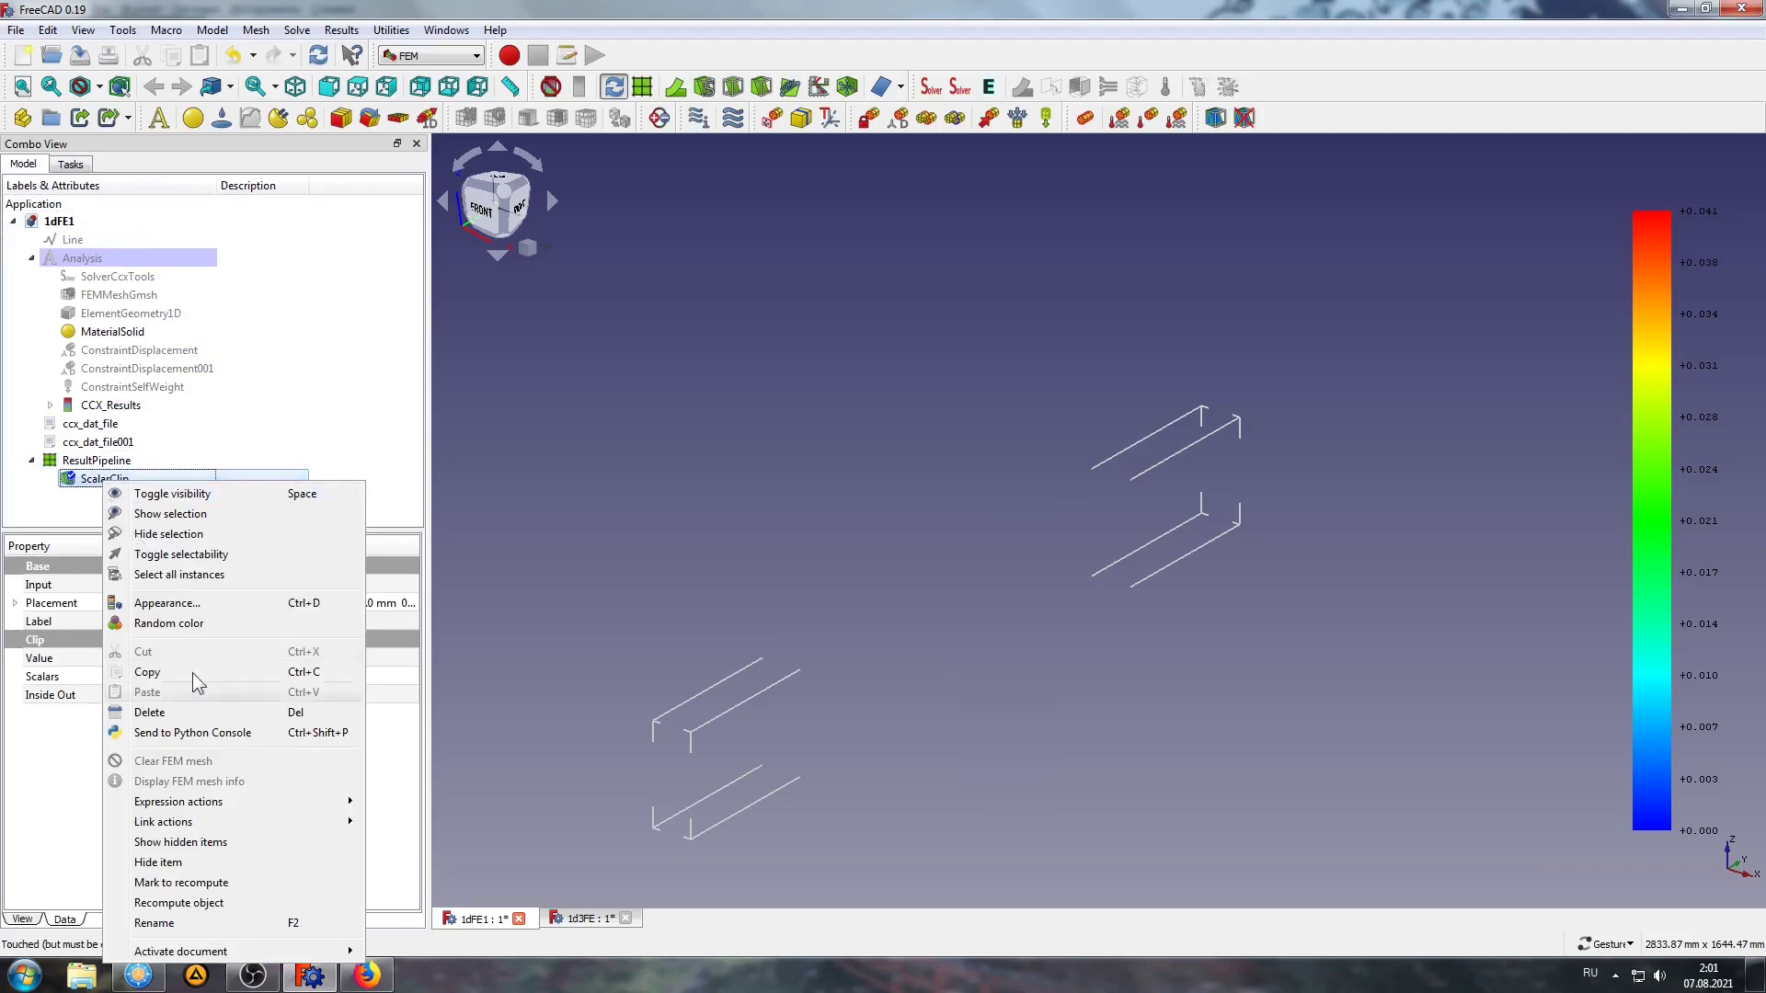
{"action": "left_click", "coordinate": [171, 715]}
{"action": "left_click", "coordinate": [909, 534]}
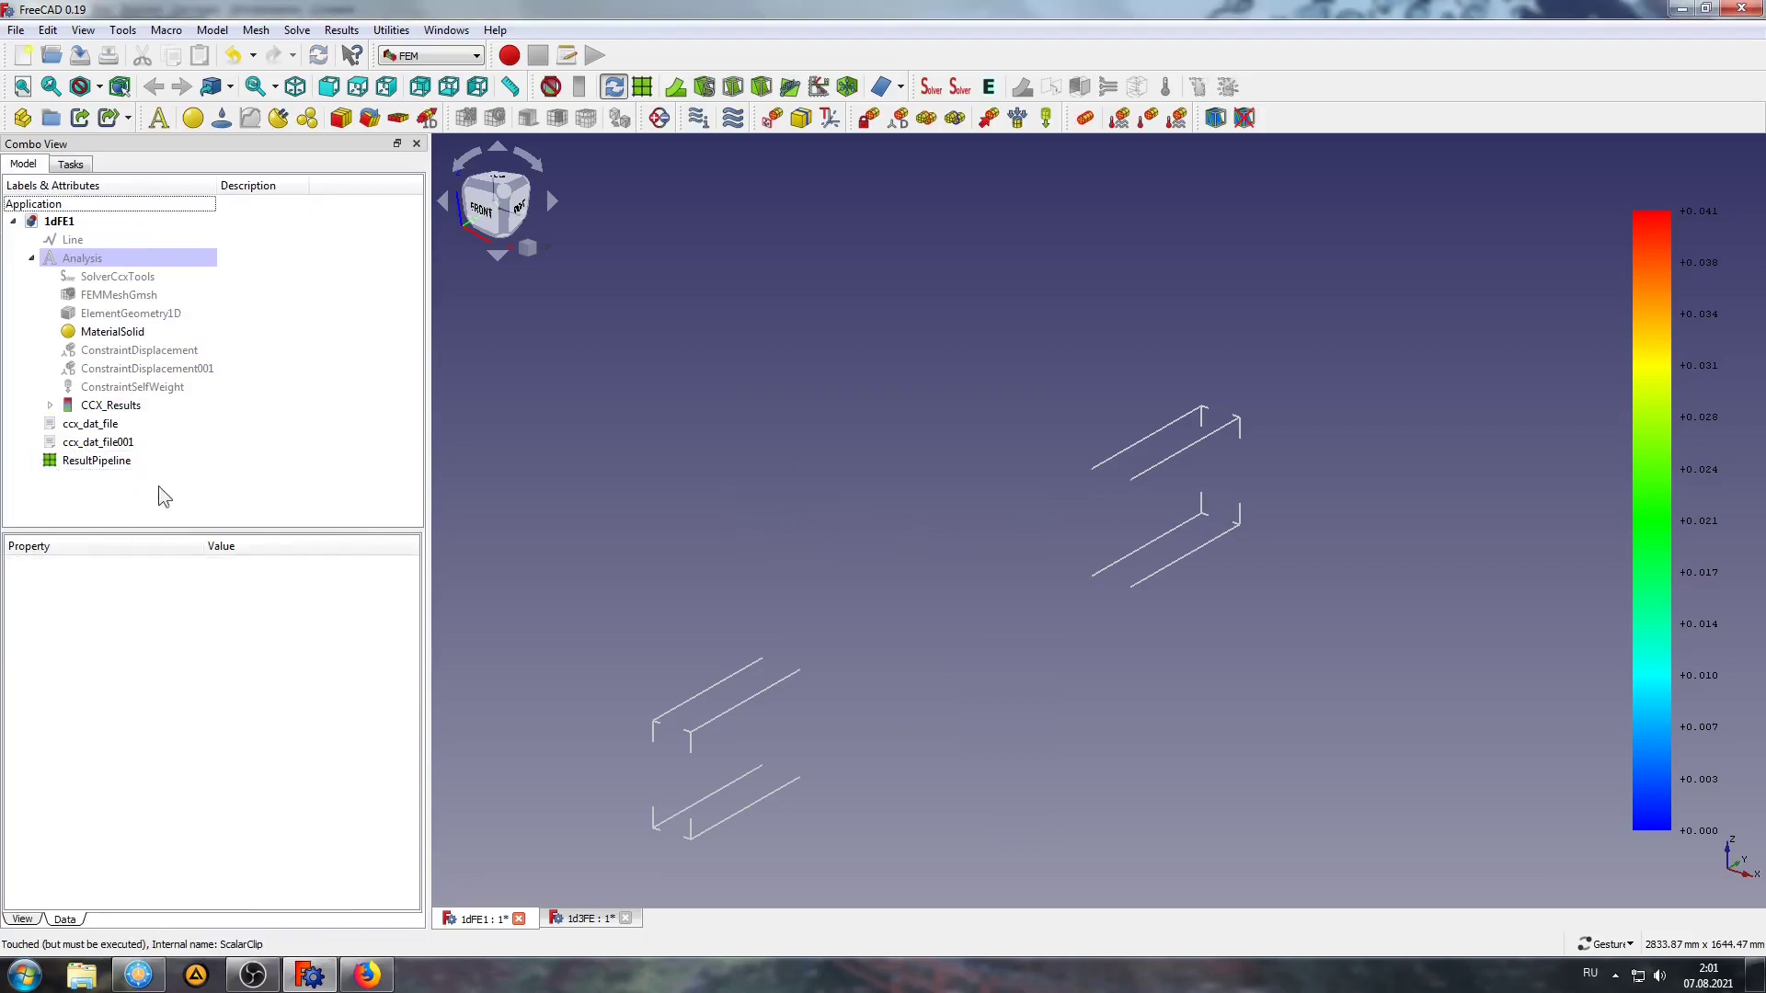
{"action": "left_click", "coordinate": [110, 461]}
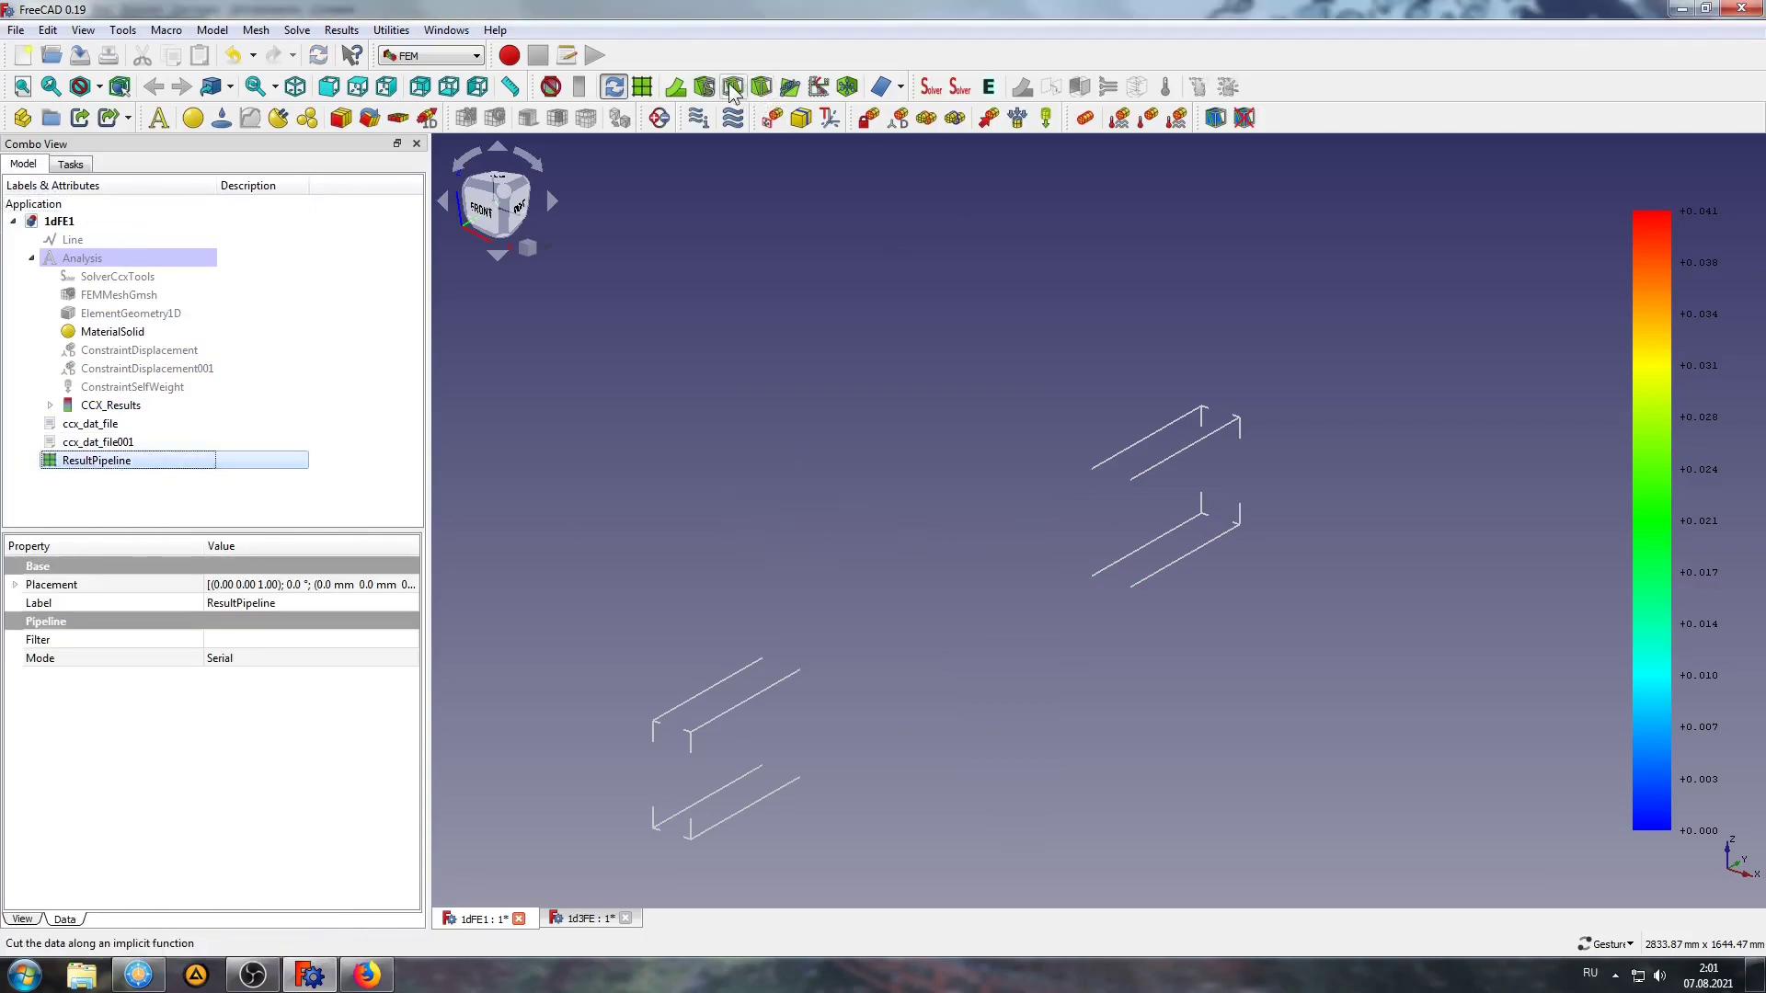
Add a Function cut filter using a new Plane, shown as Surface coloured by Tresca Stress.
{"action": "left_click", "coordinate": [802, 118]}
{"action": "left_click", "coordinate": [373, 276]}
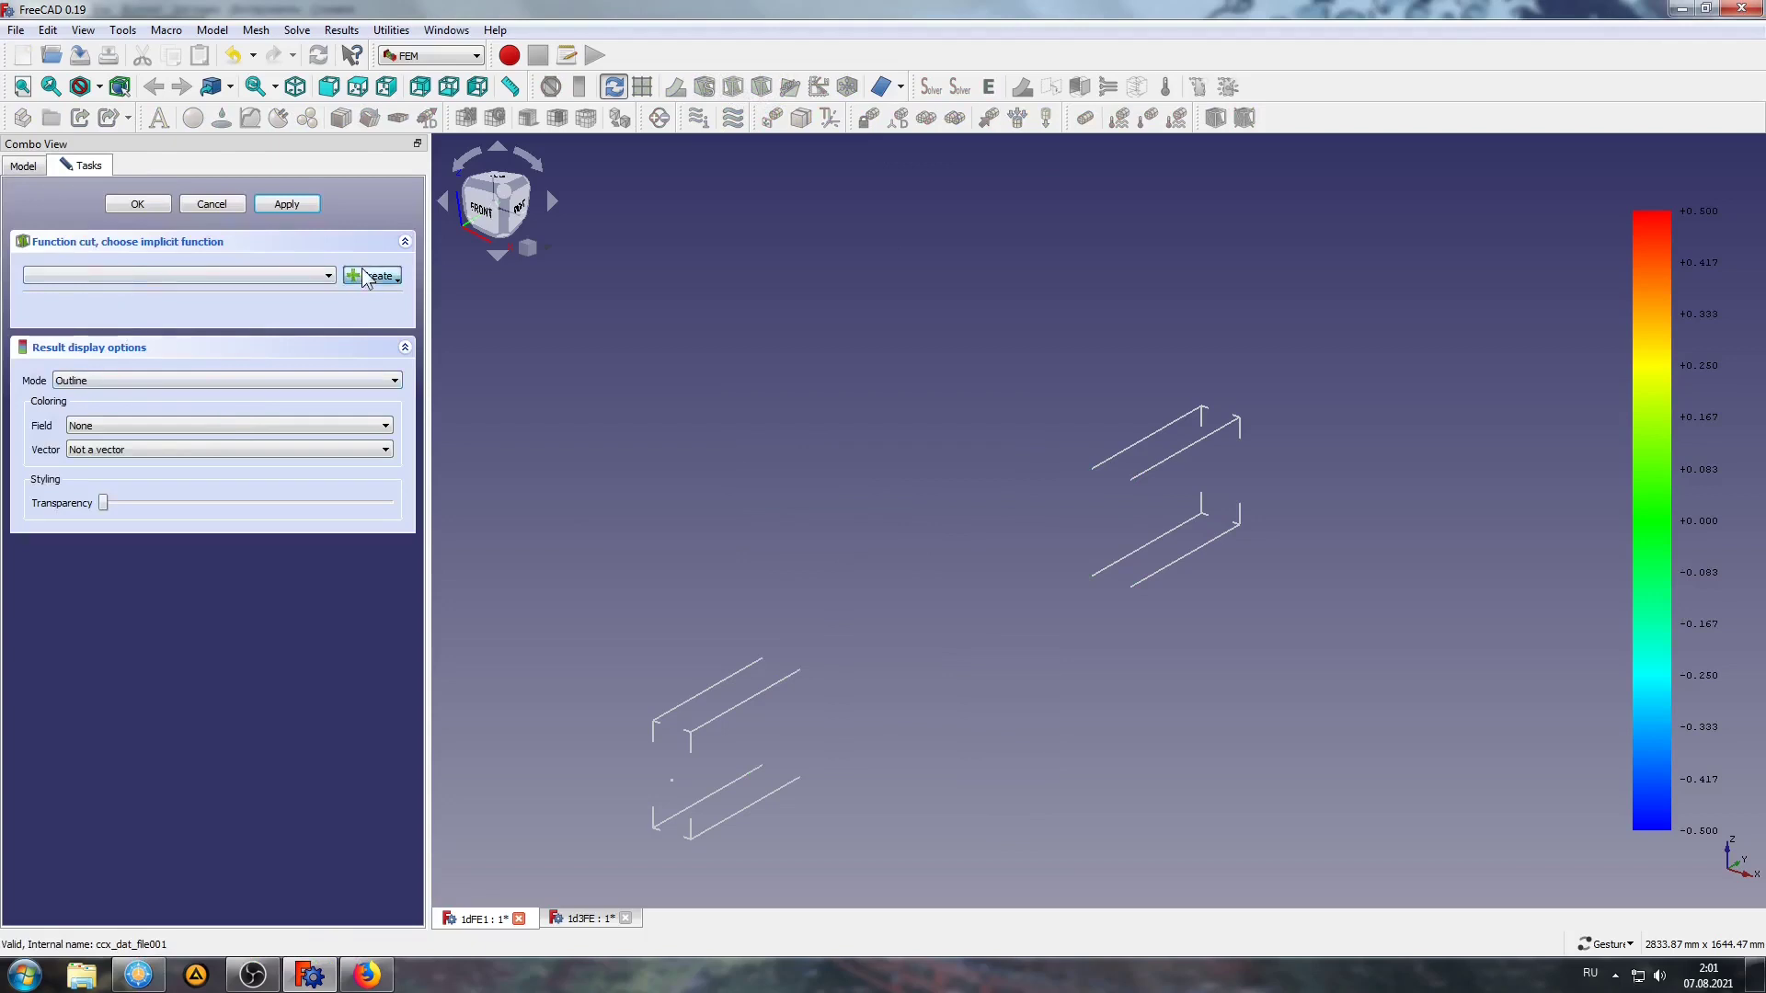
{"action": "left_click", "coordinate": [373, 296]}
{"action": "left_click", "coordinate": [142, 425]}
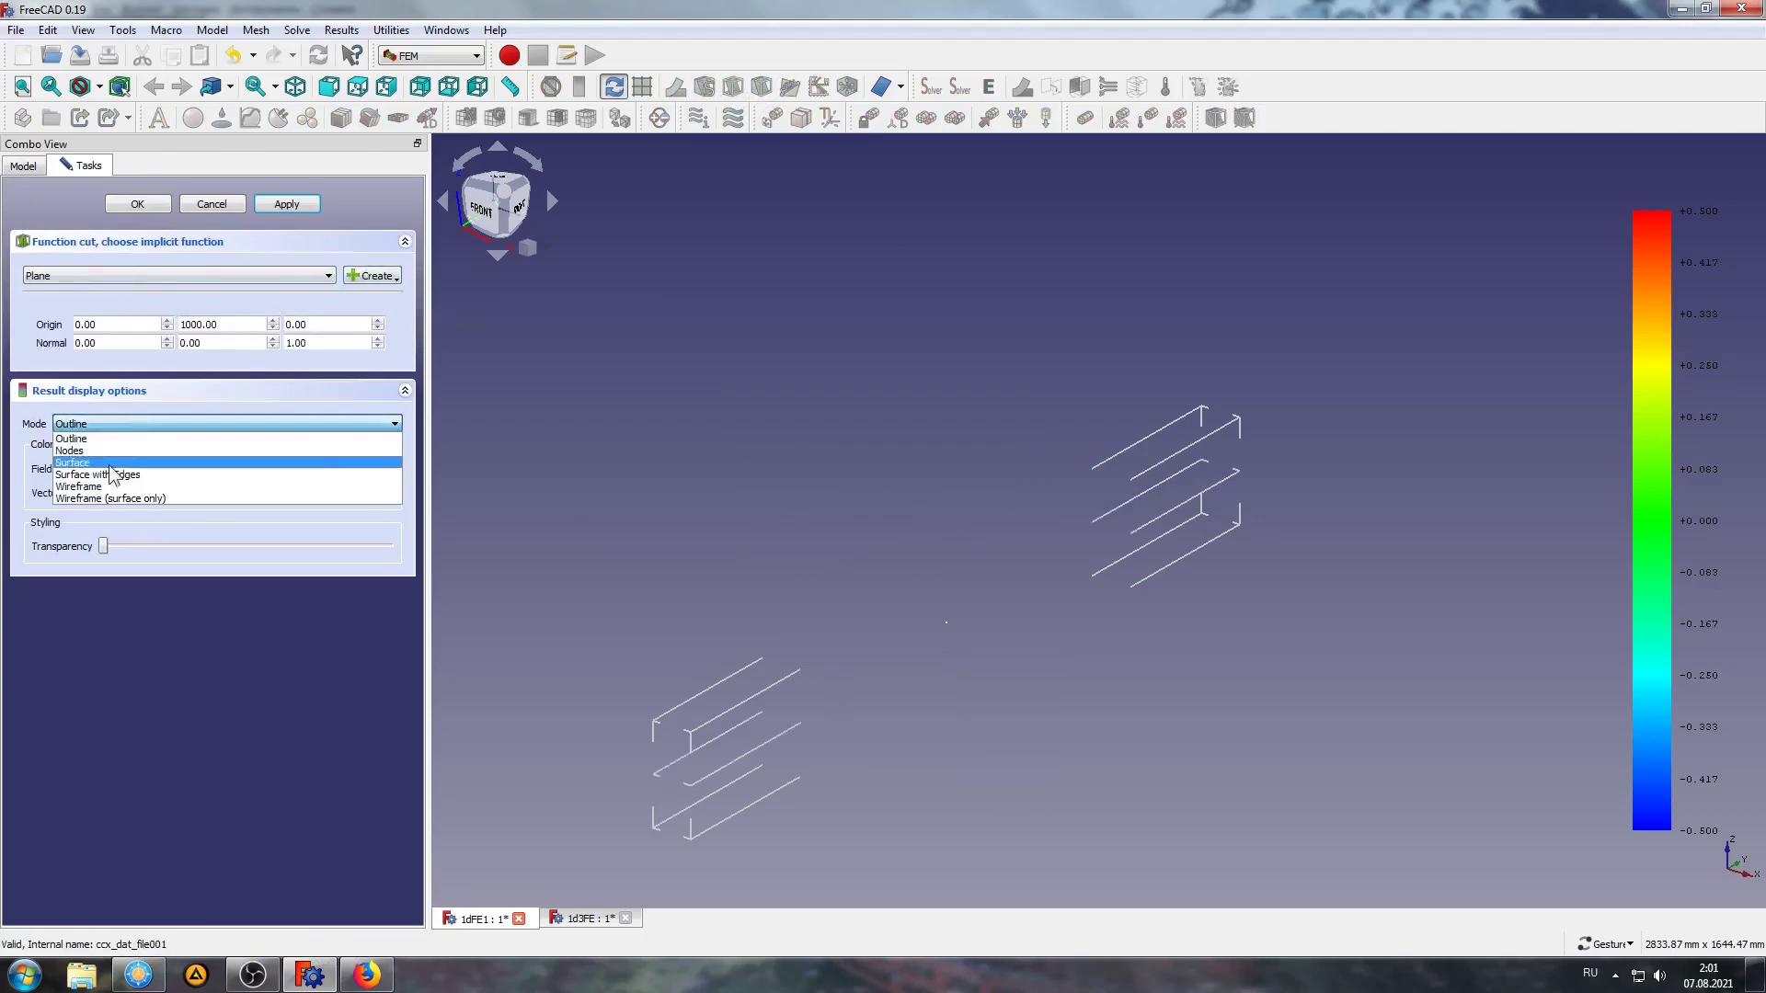
{"action": "left_click", "coordinate": [109, 466]}
{"action": "left_click_drag", "start_coordinate": [720, 485], "coordinate": [737, 517]}
{"action": "left_click", "coordinate": [85, 471]}
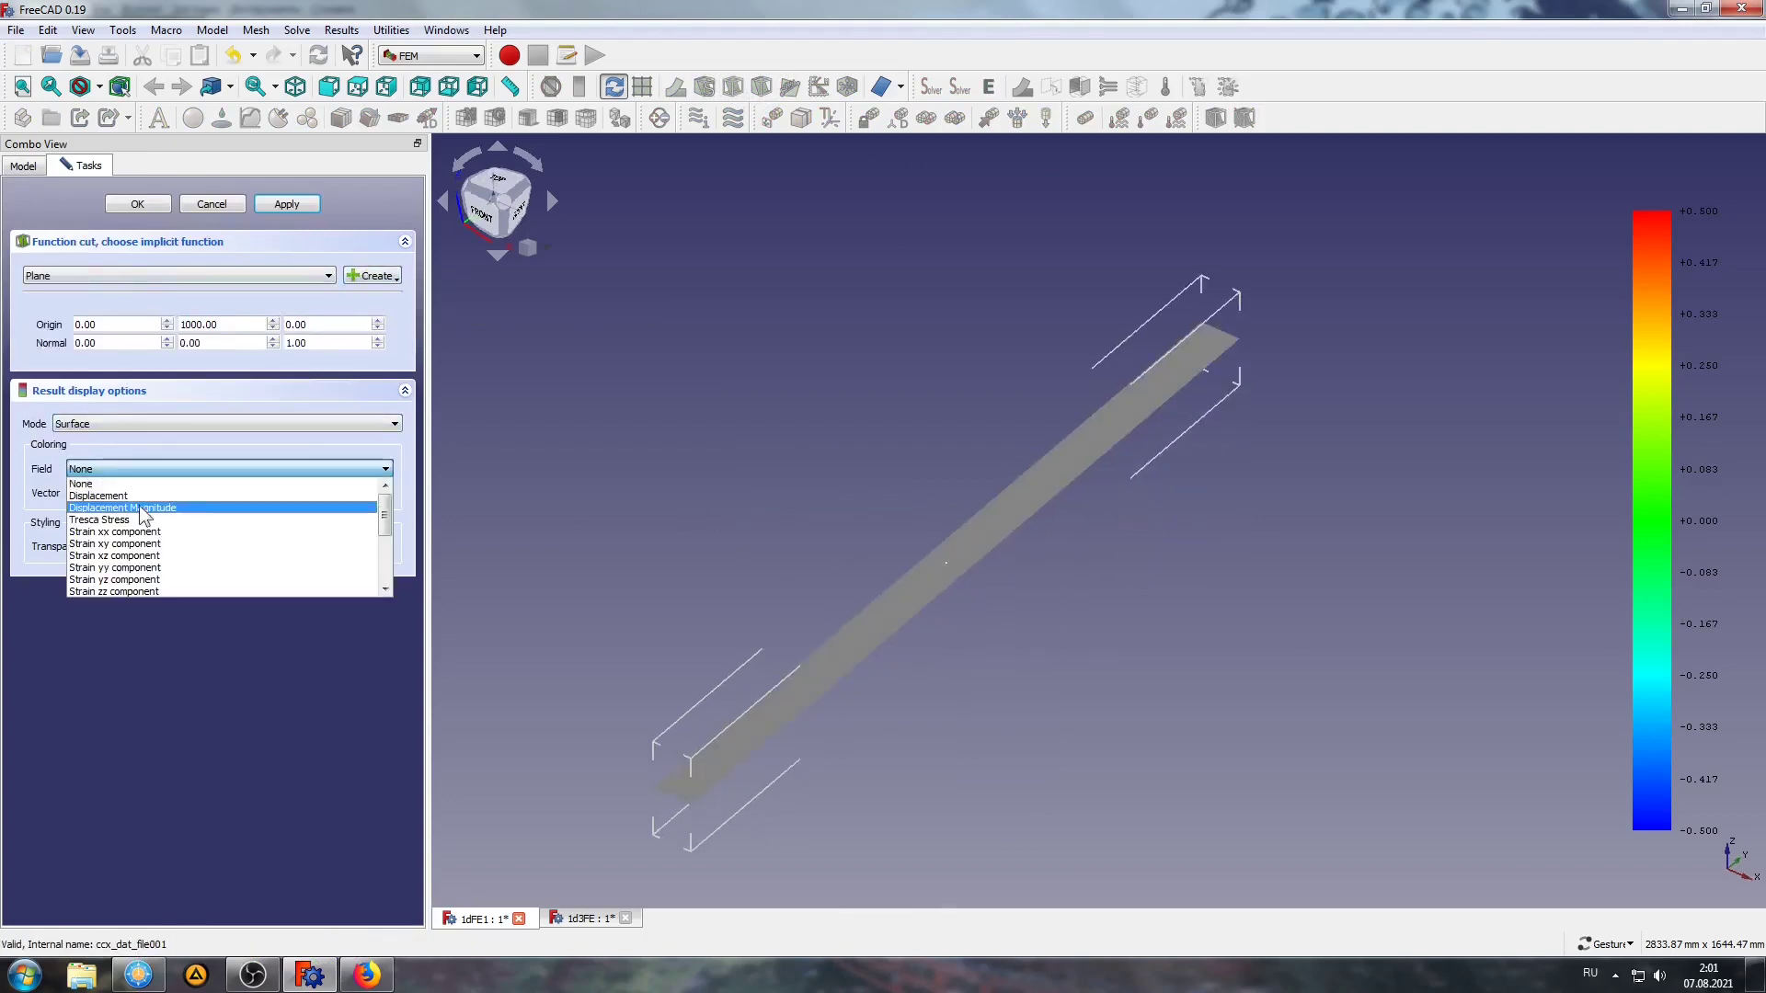
{"action": "left_click", "coordinate": [142, 517]}
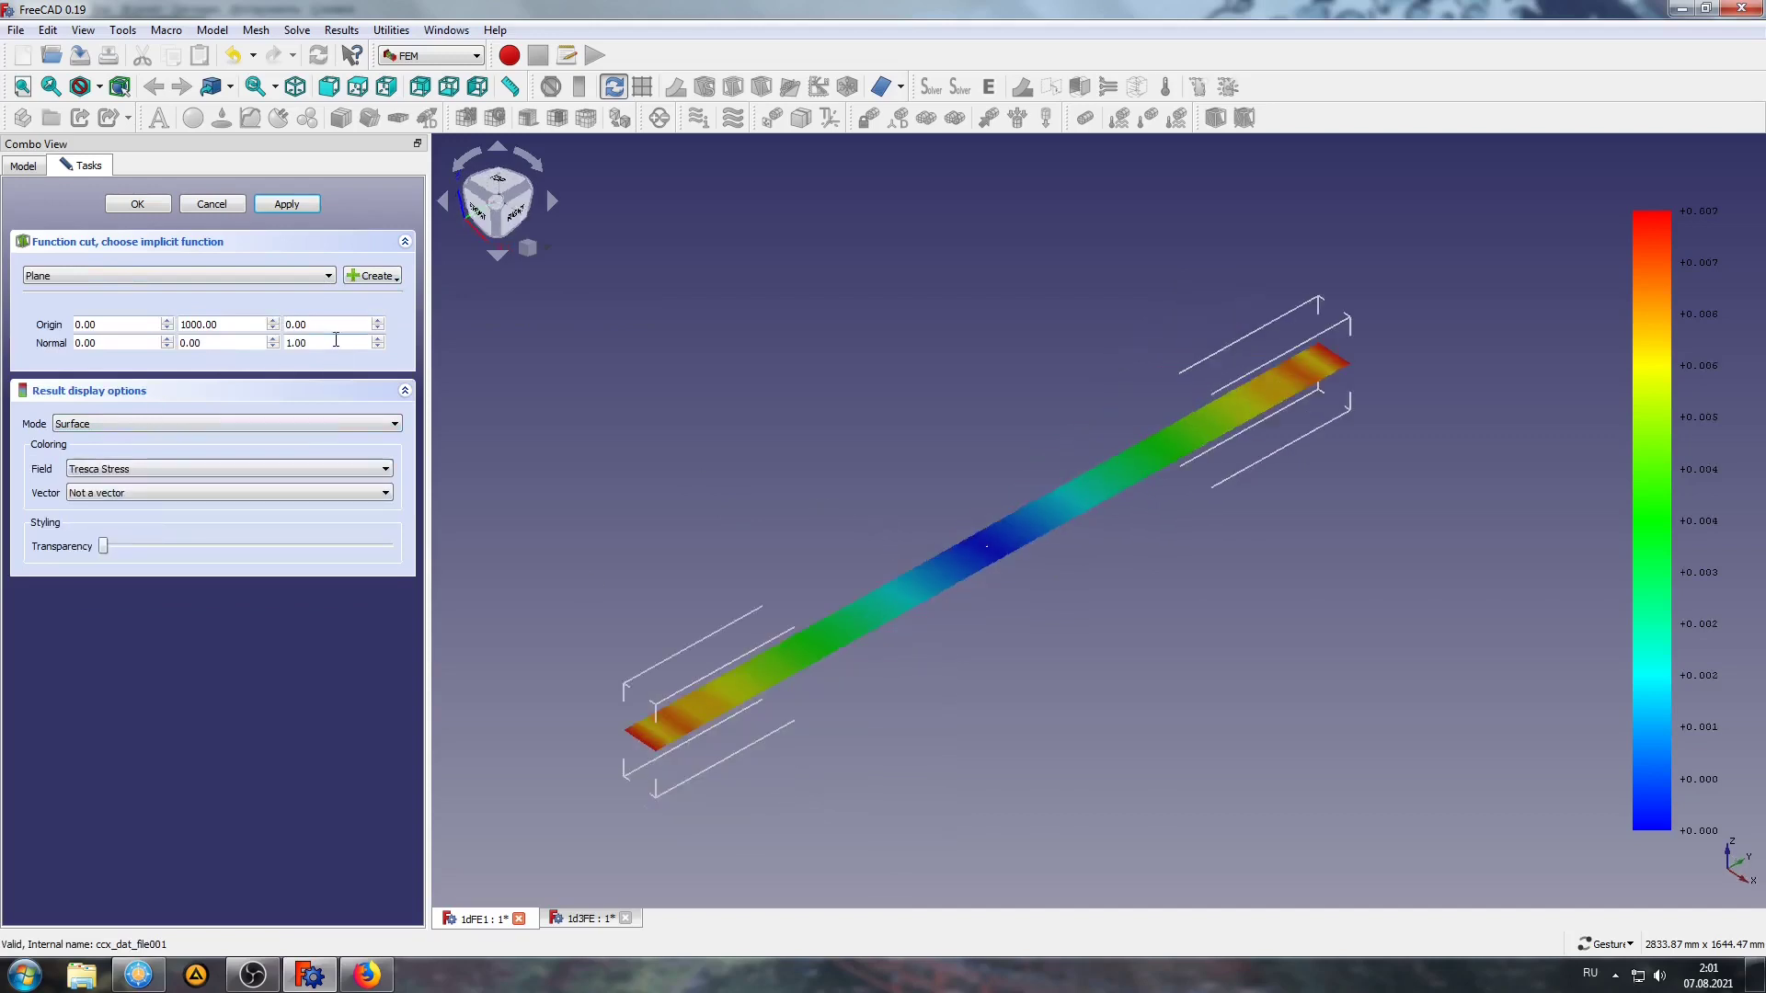
Set the cut plane's normal to (1, 0, 0) so it slices the beam lengthwise.
{"action": "double_click", "coordinate": [208, 340]}
{"action": "left_click", "coordinate": [300, 200]}
{"action": "left_click_drag", "start_coordinate": [556, 433], "coordinate": [546, 408]}
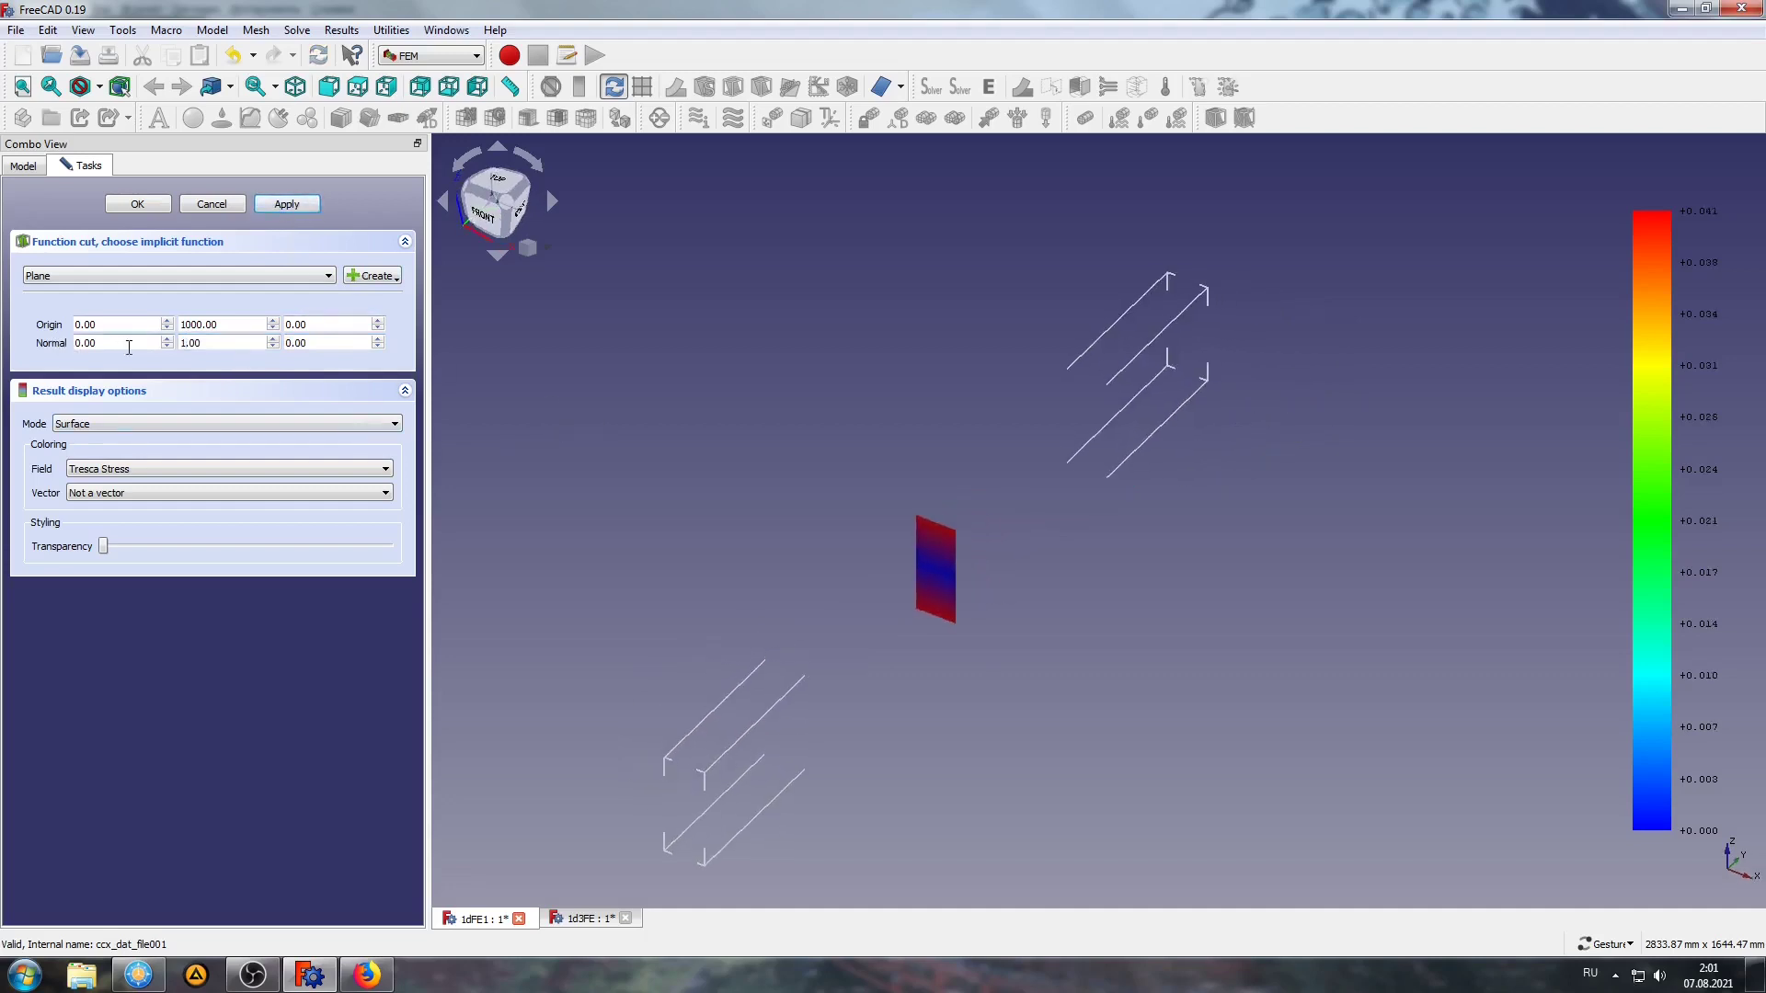
{"action": "type", "text": "1"}
{"action": "type", "text": "0"}
{"action": "left_click", "coordinate": [284, 204]}
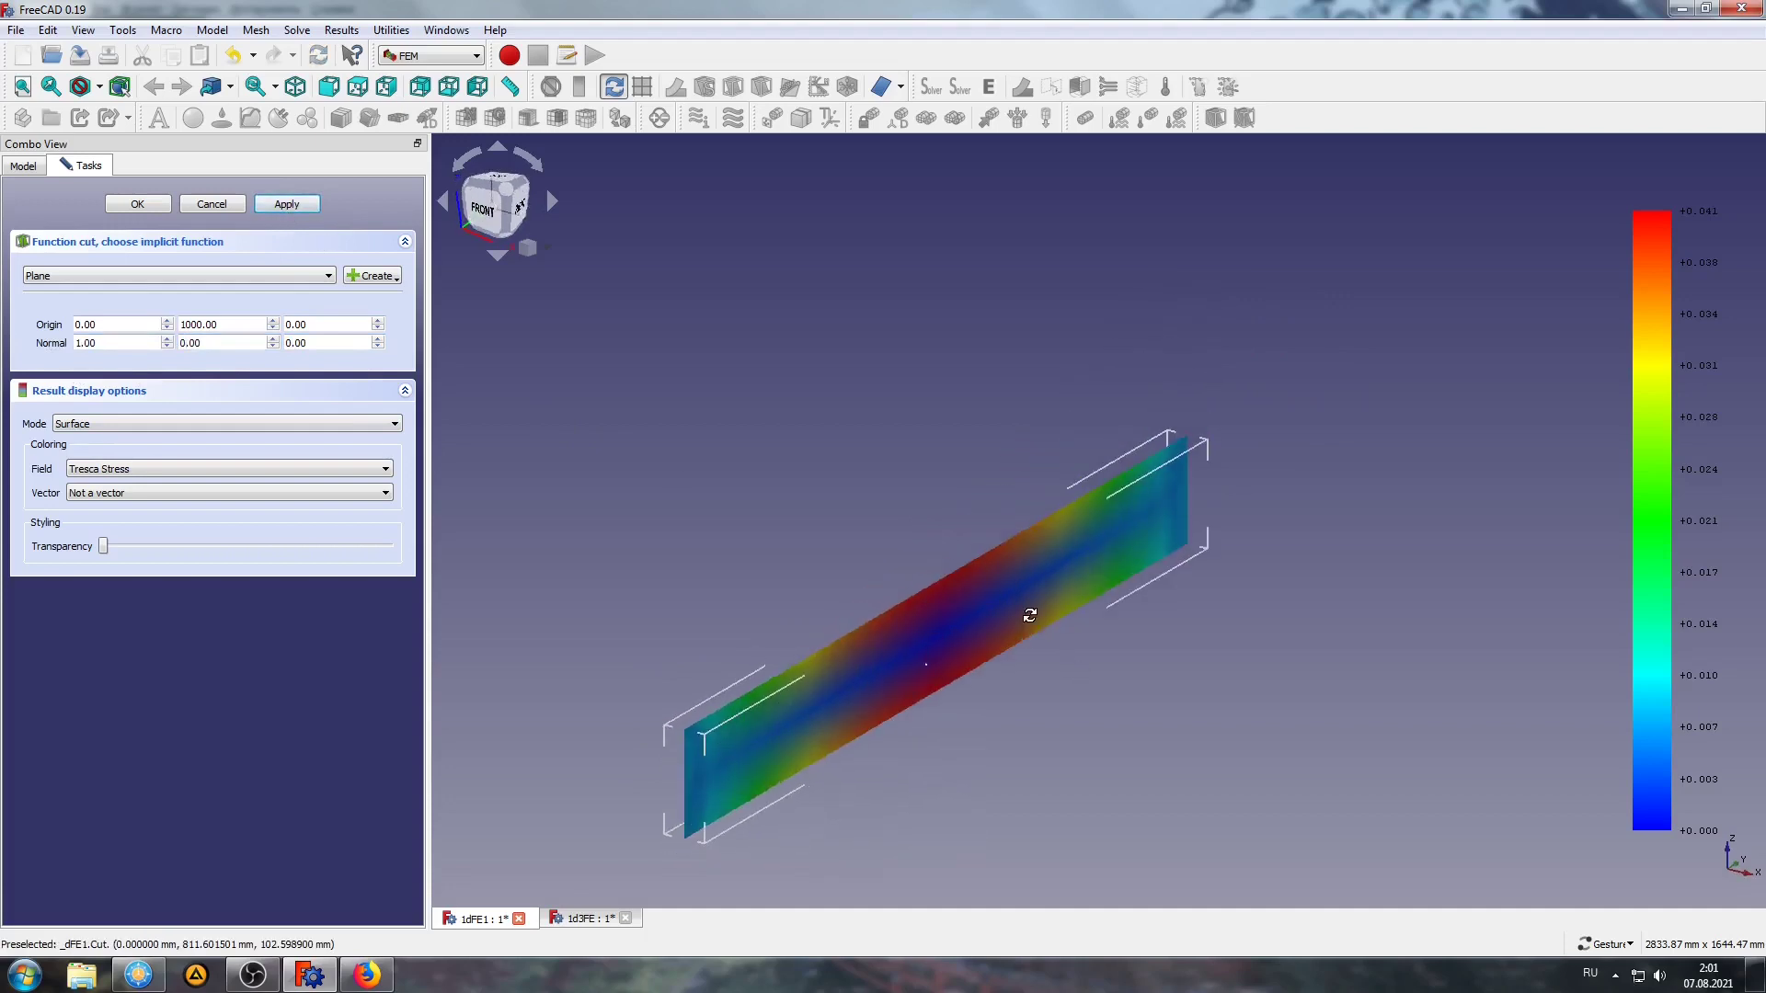
{"action": "left_click_drag", "start_coordinate": [1029, 615], "coordinate": [1074, 601]}
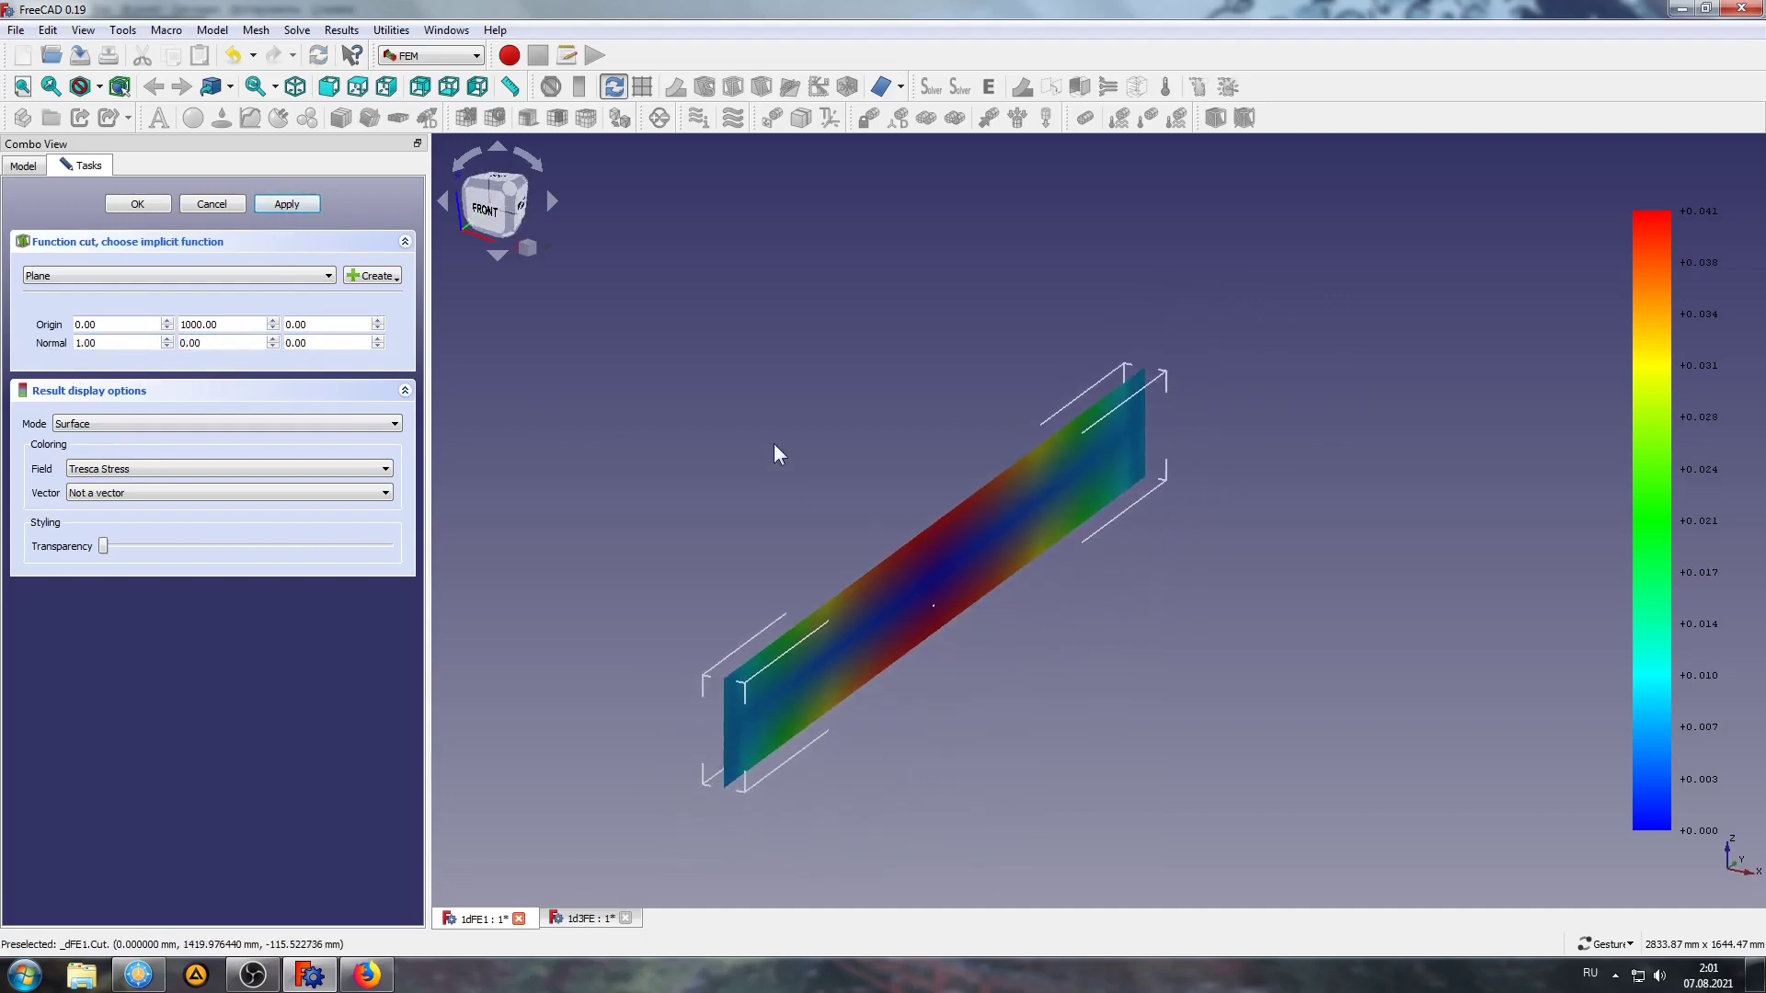
{"action": "left_click_drag", "start_coordinate": [797, 493], "coordinate": [1018, 595]}
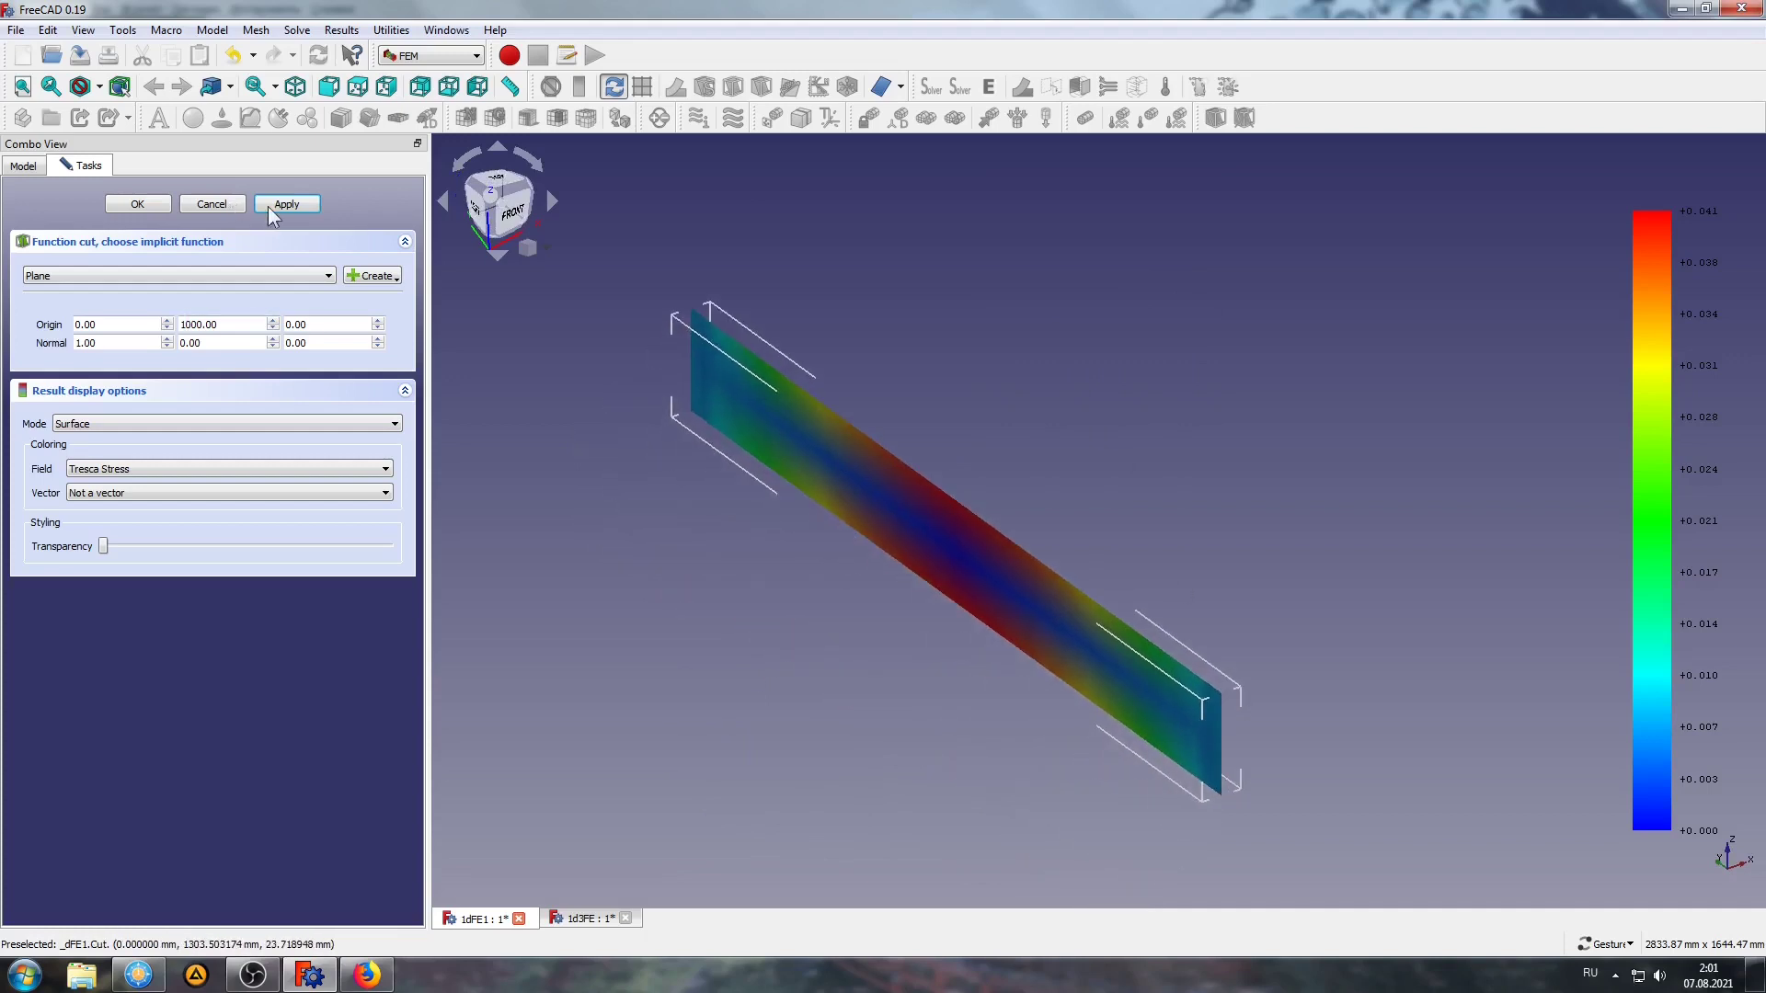
Set the ResultPipeline to Surface mode with about 75% transparency.
{"action": "key", "text": "Escape"}
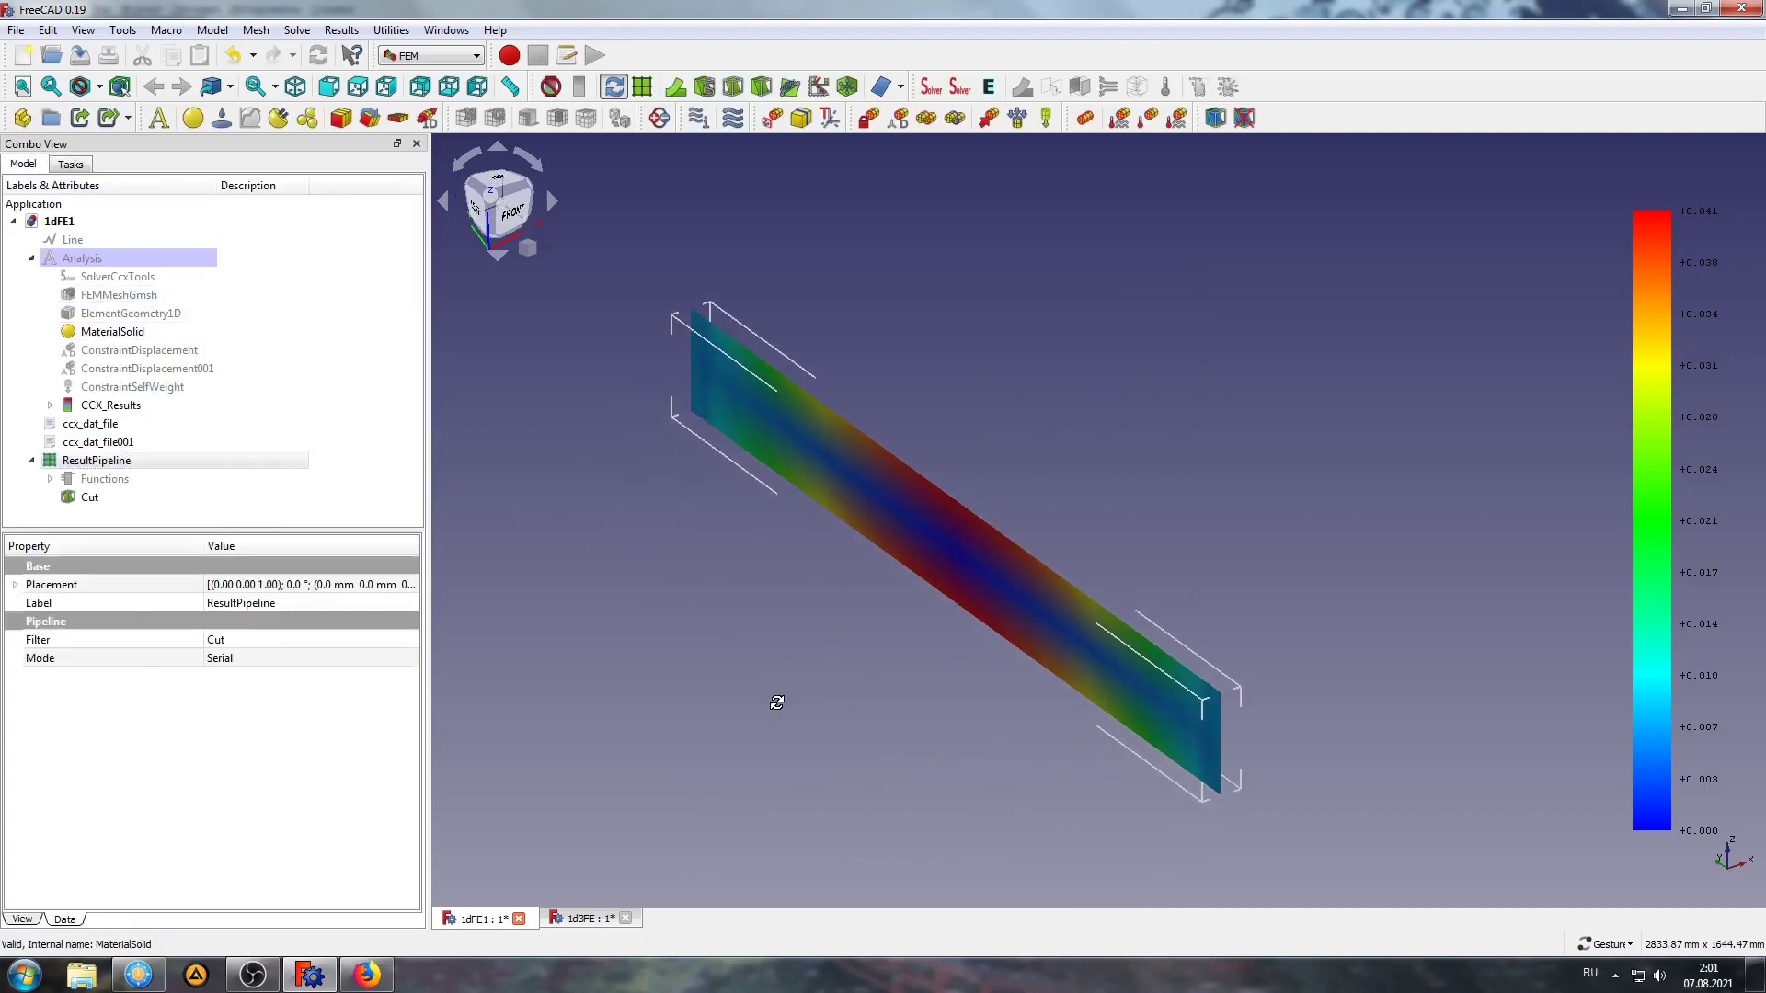
{"action": "left_click", "coordinate": [101, 242]}
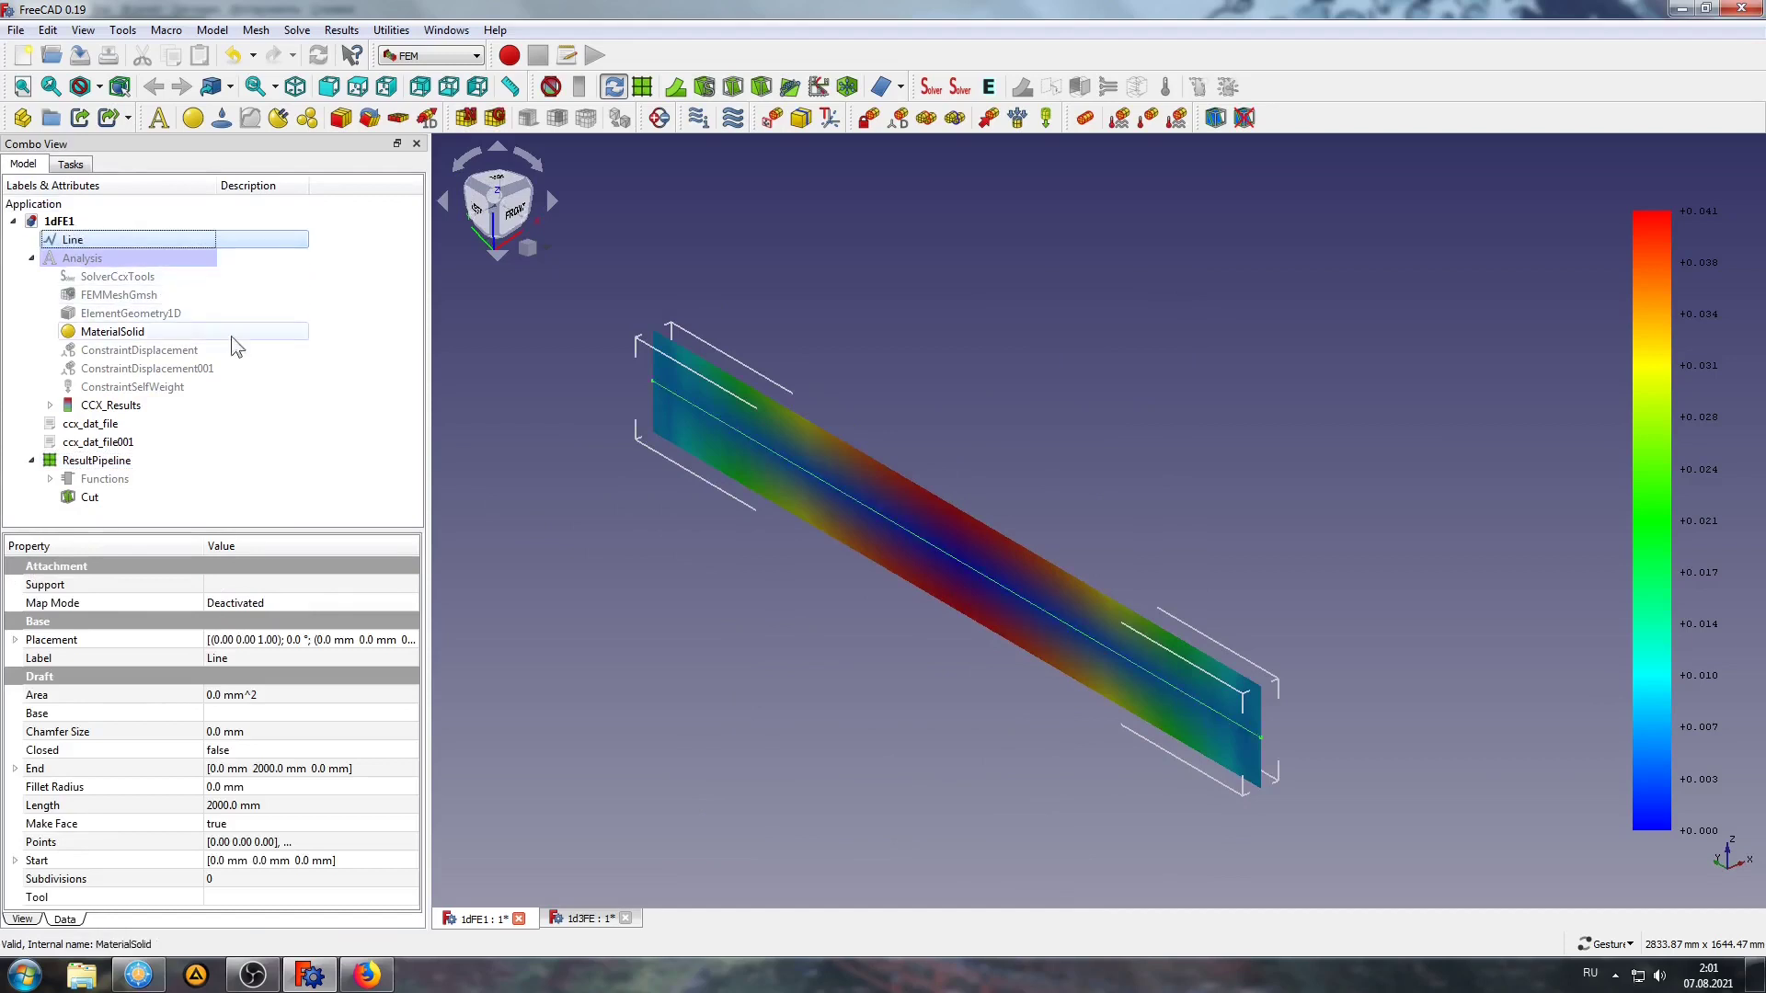
{"action": "left_click", "coordinate": [501, 403]}
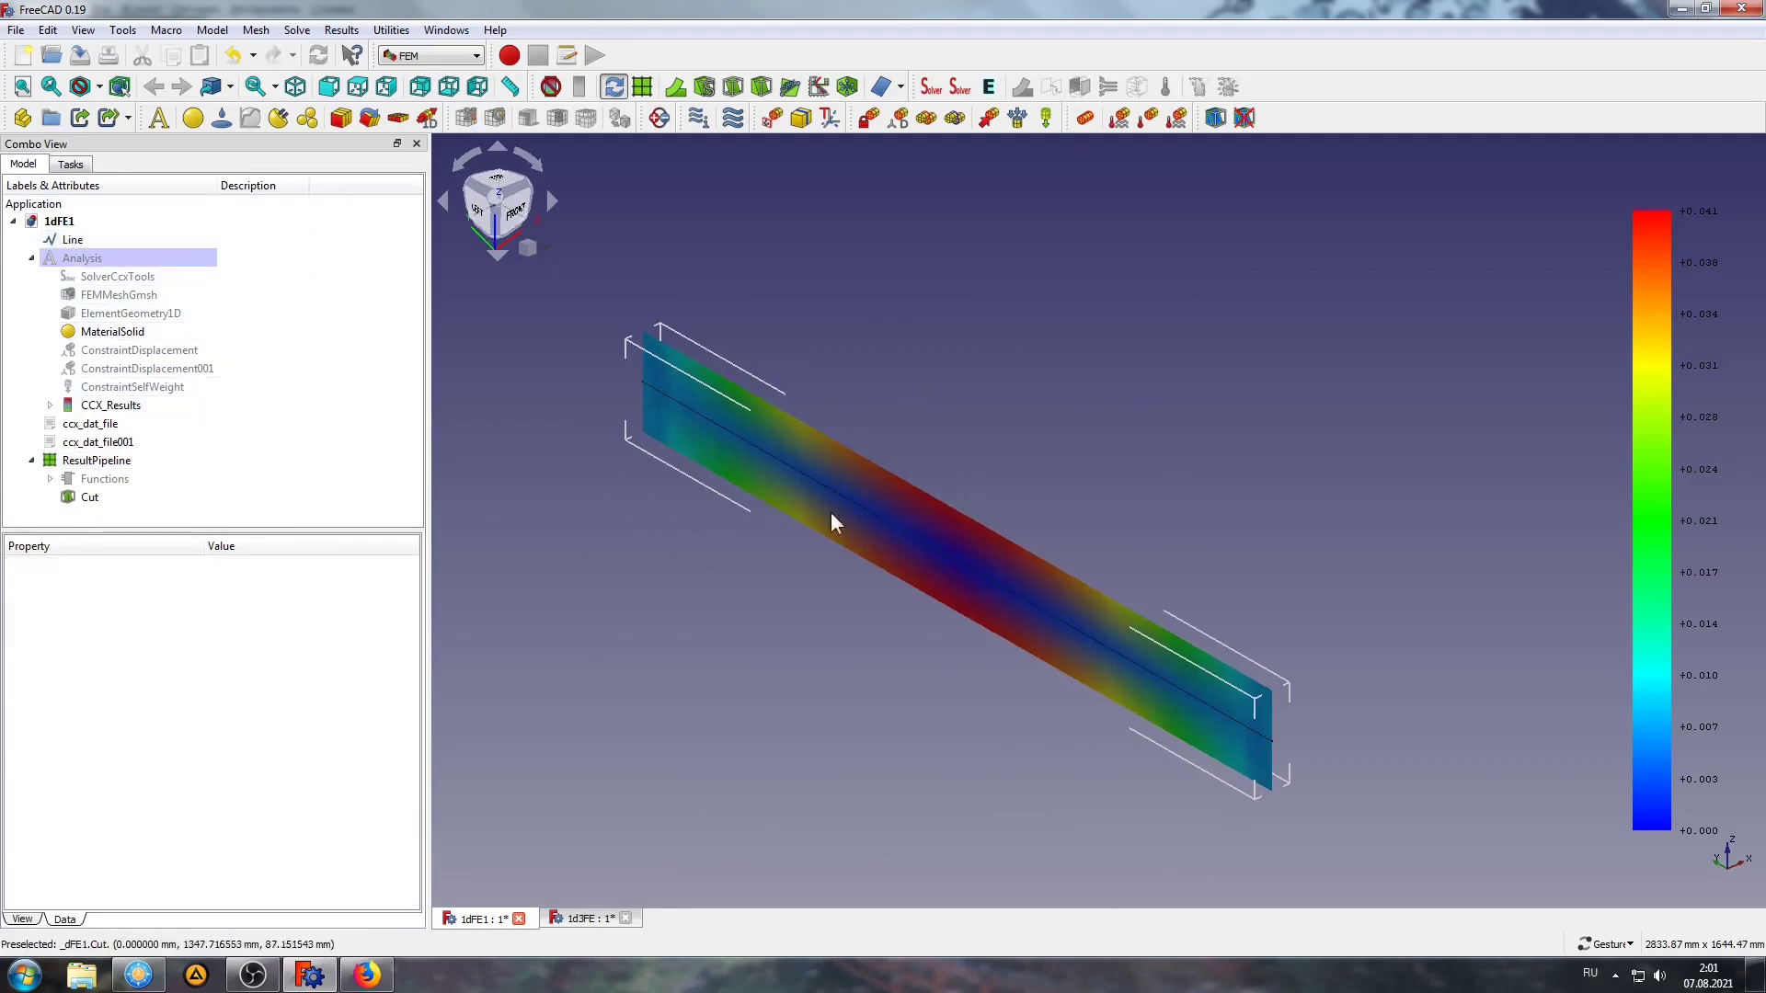
{"action": "double_click", "coordinate": [97, 464]}
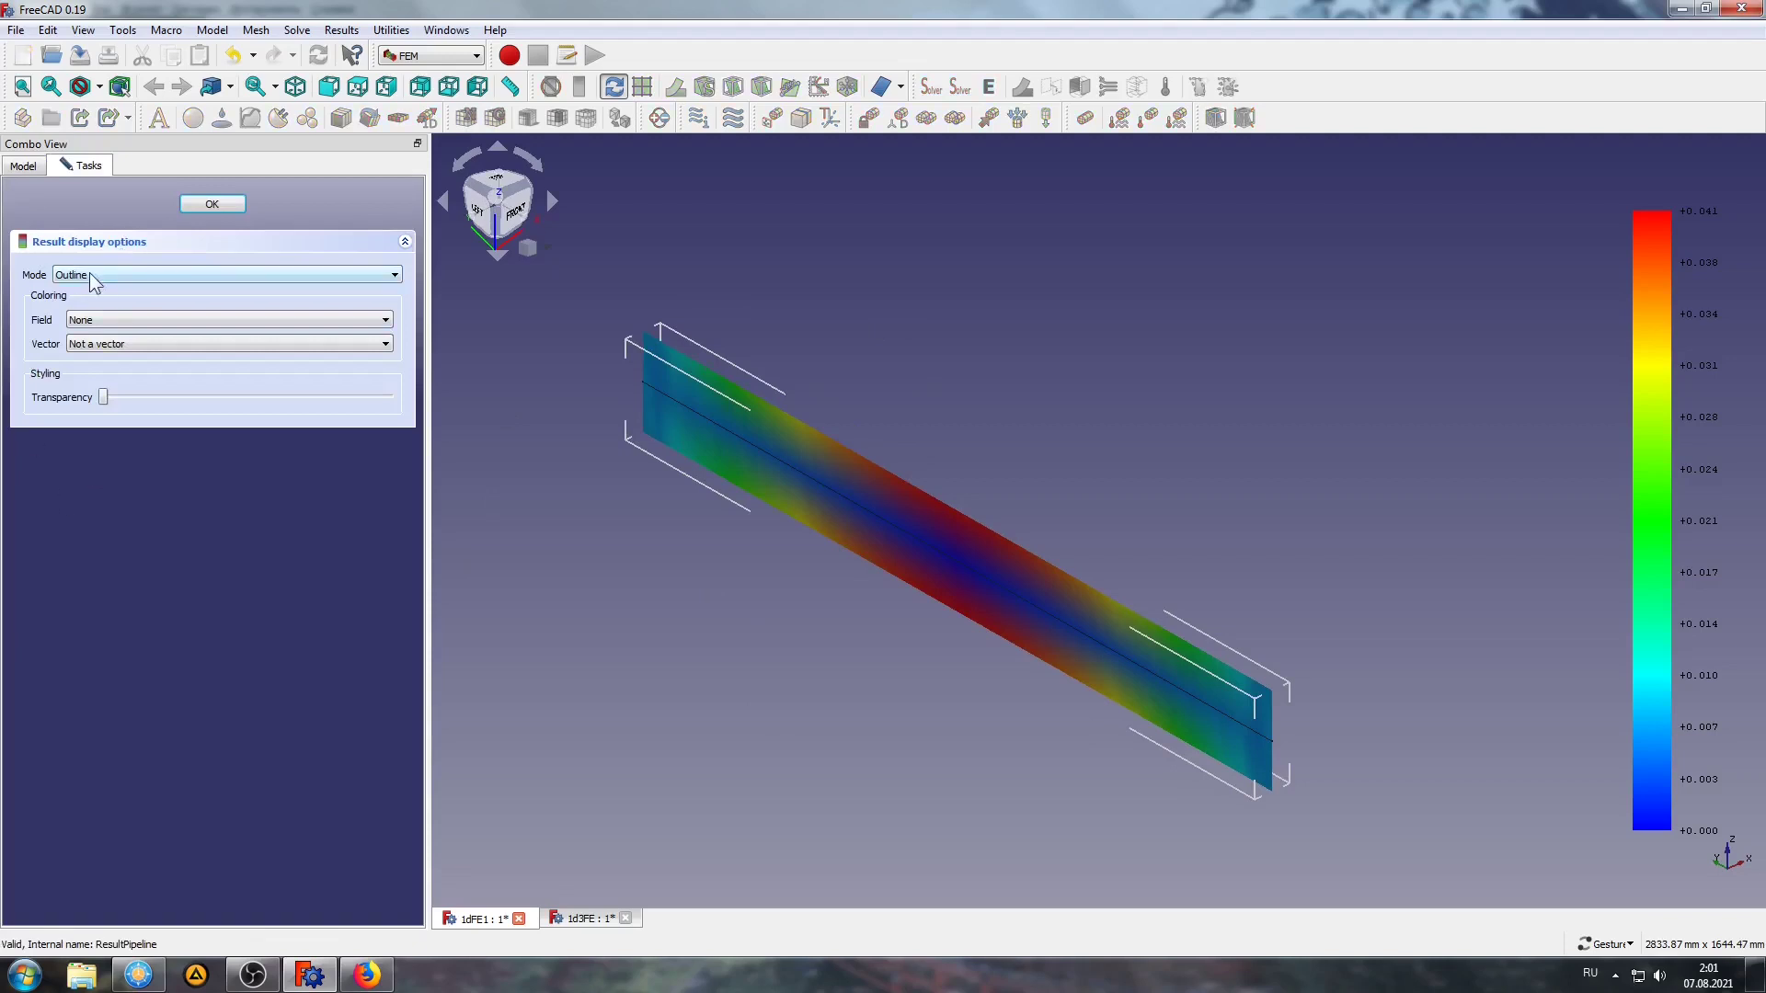
{"action": "left_click", "coordinate": [92, 276]}
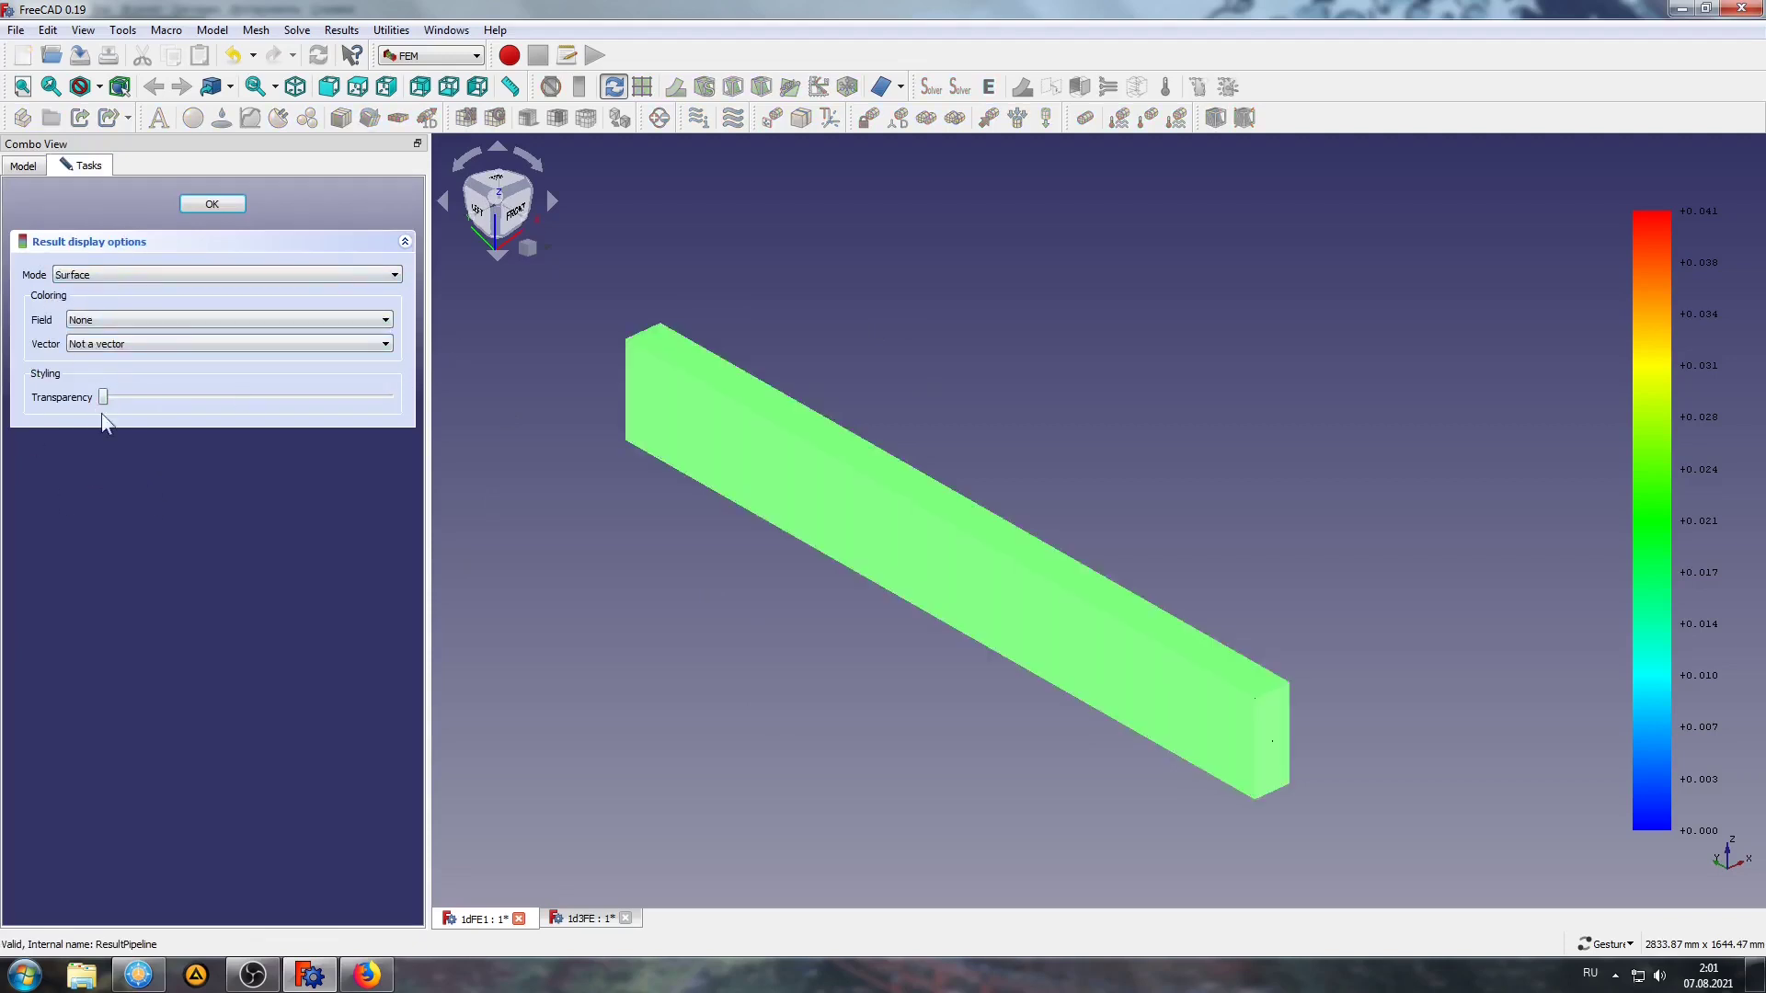
{"action": "left_click_drag", "start_coordinate": [104, 397], "coordinate": [296, 395]}
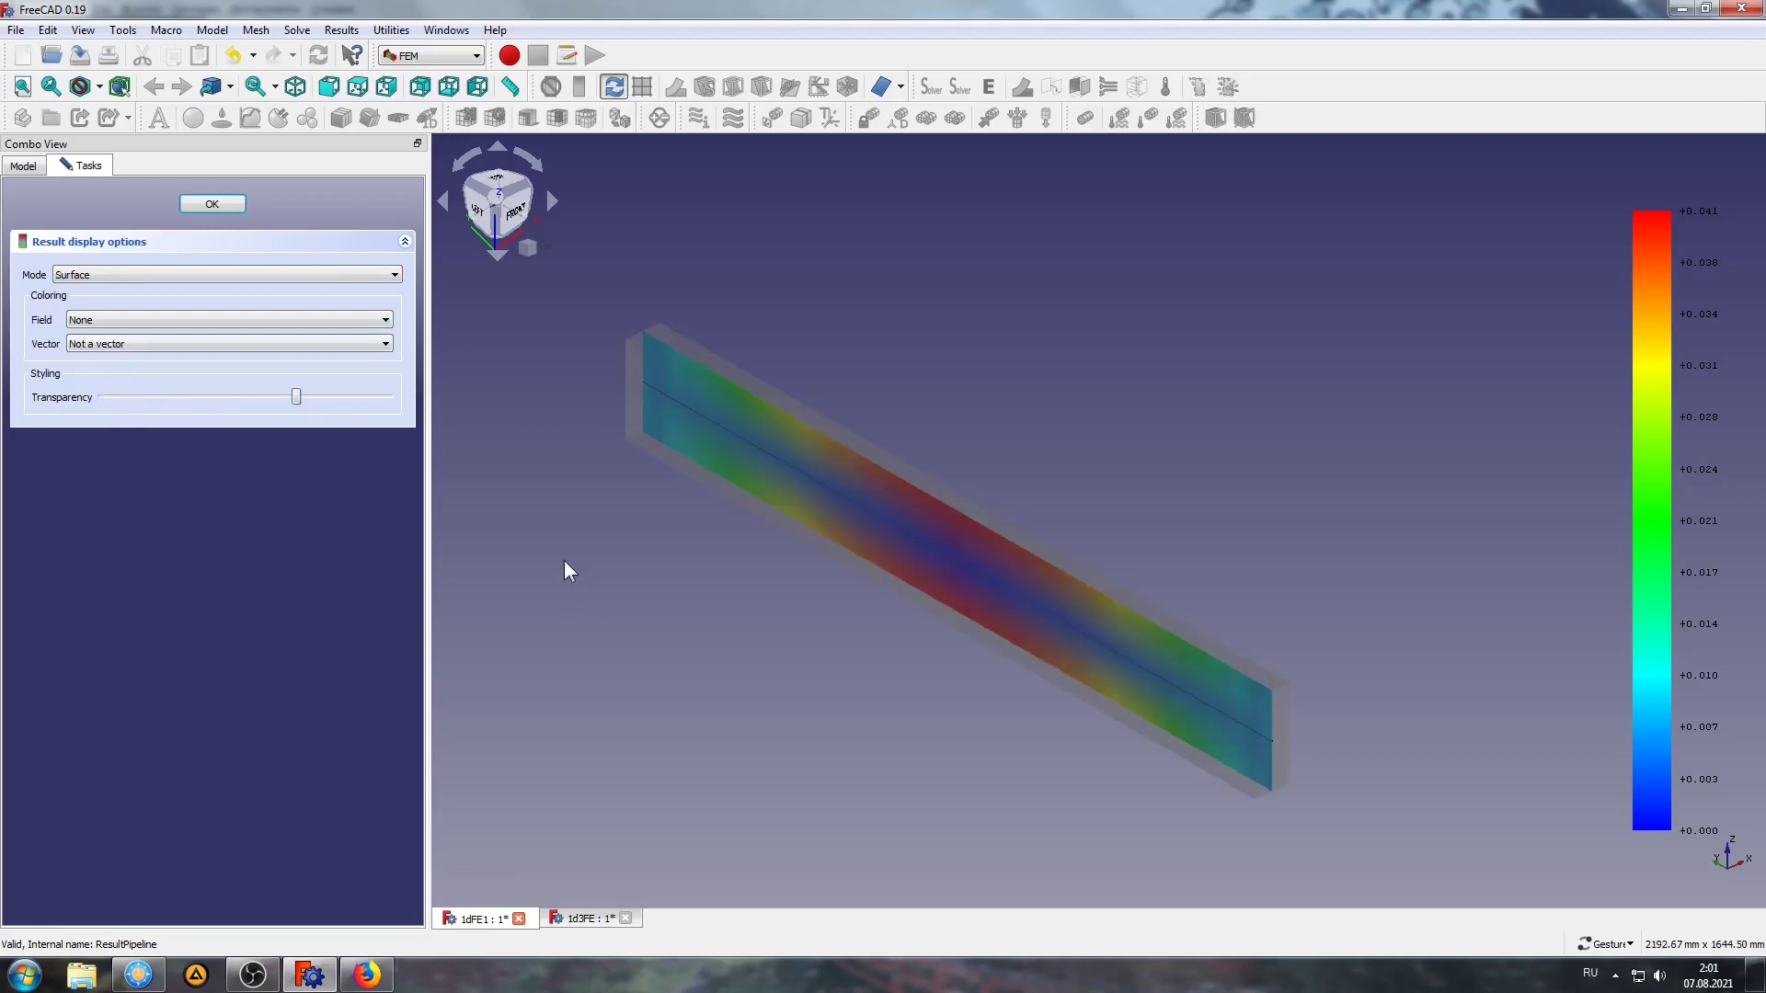
{"action": "left_click_drag", "start_coordinate": [564, 572], "coordinate": [914, 714]}
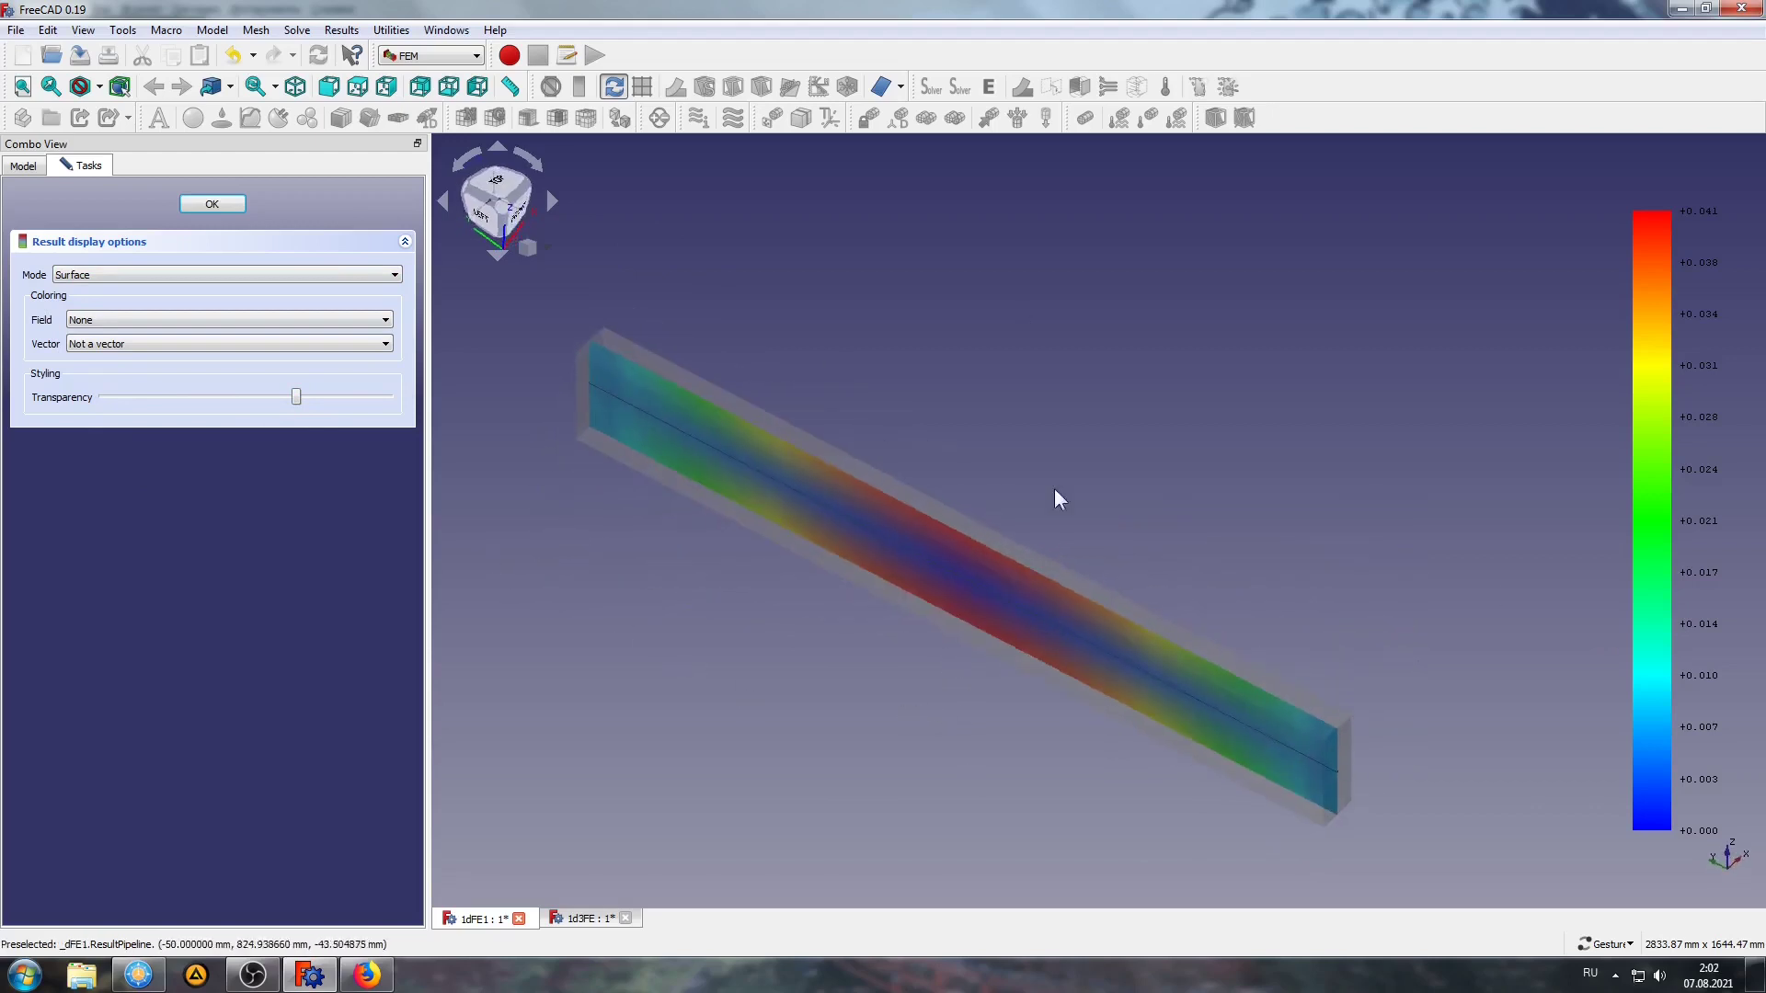
{"action": "left_click_drag", "start_coordinate": [892, 620], "coordinate": [661, 662]}
{"action": "left_click", "coordinate": [203, 204]}
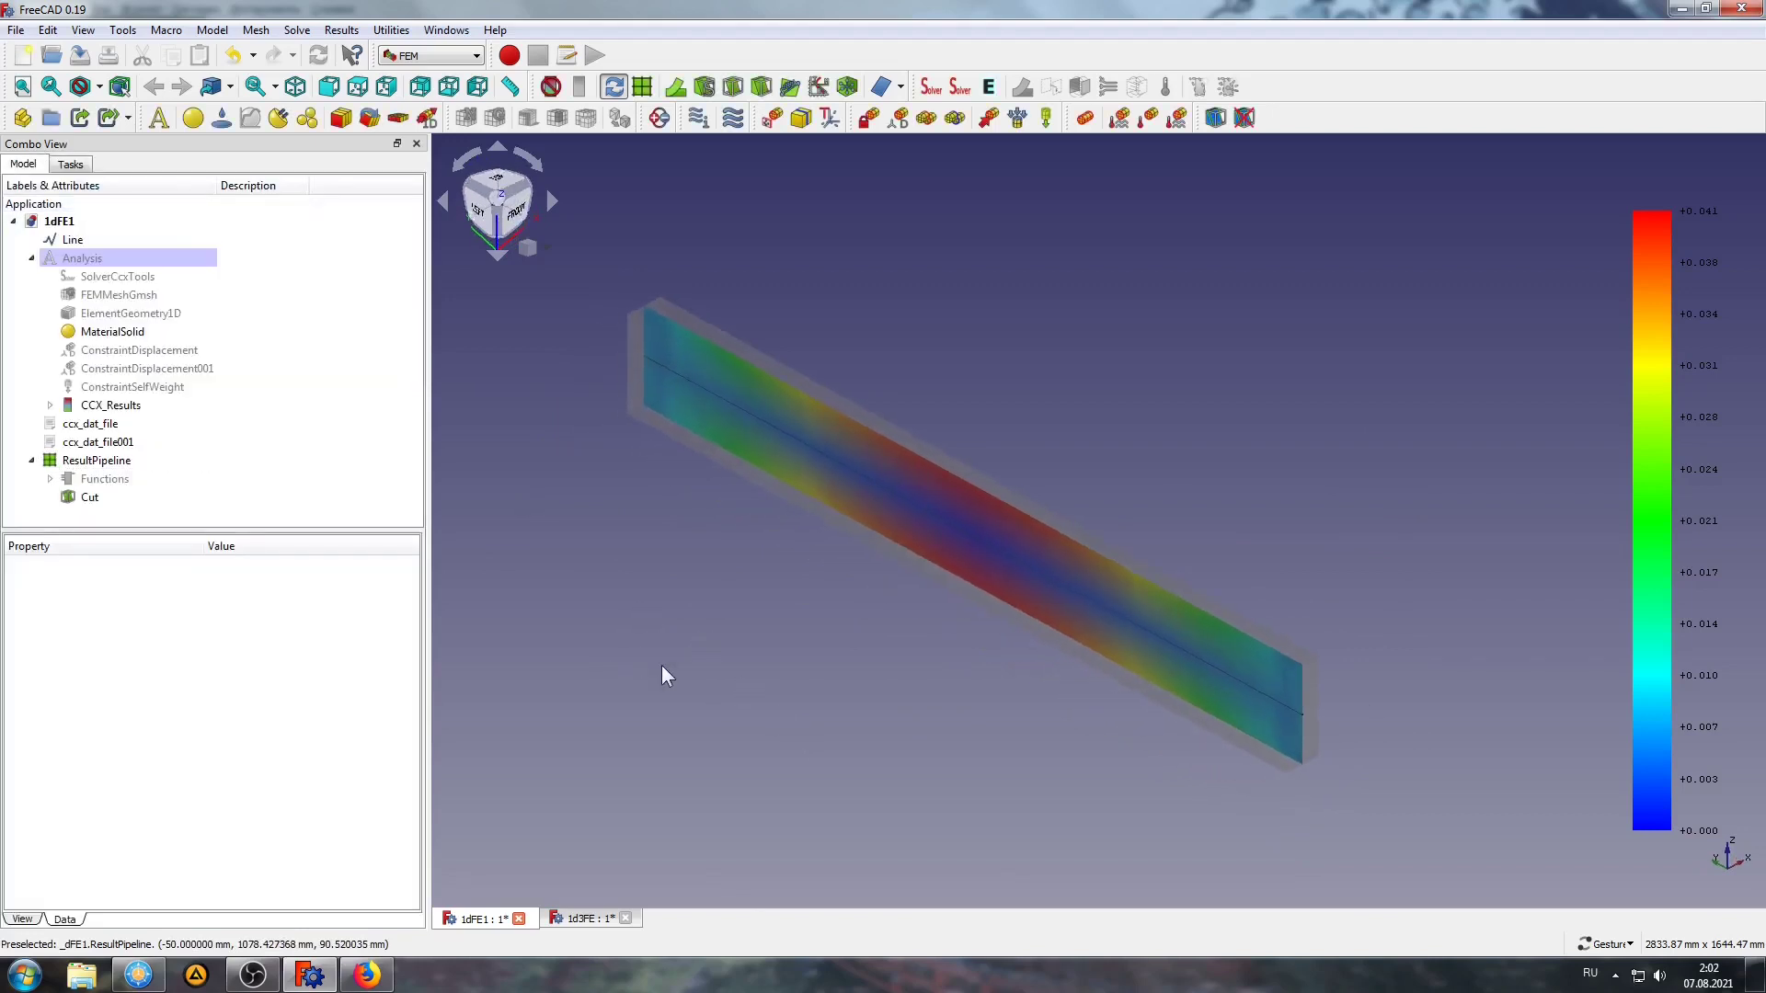
Add a data-along-line filter from (0, 0, 120) to (0, 2000, 120).
{"action": "left_click", "coordinate": [97, 460]}
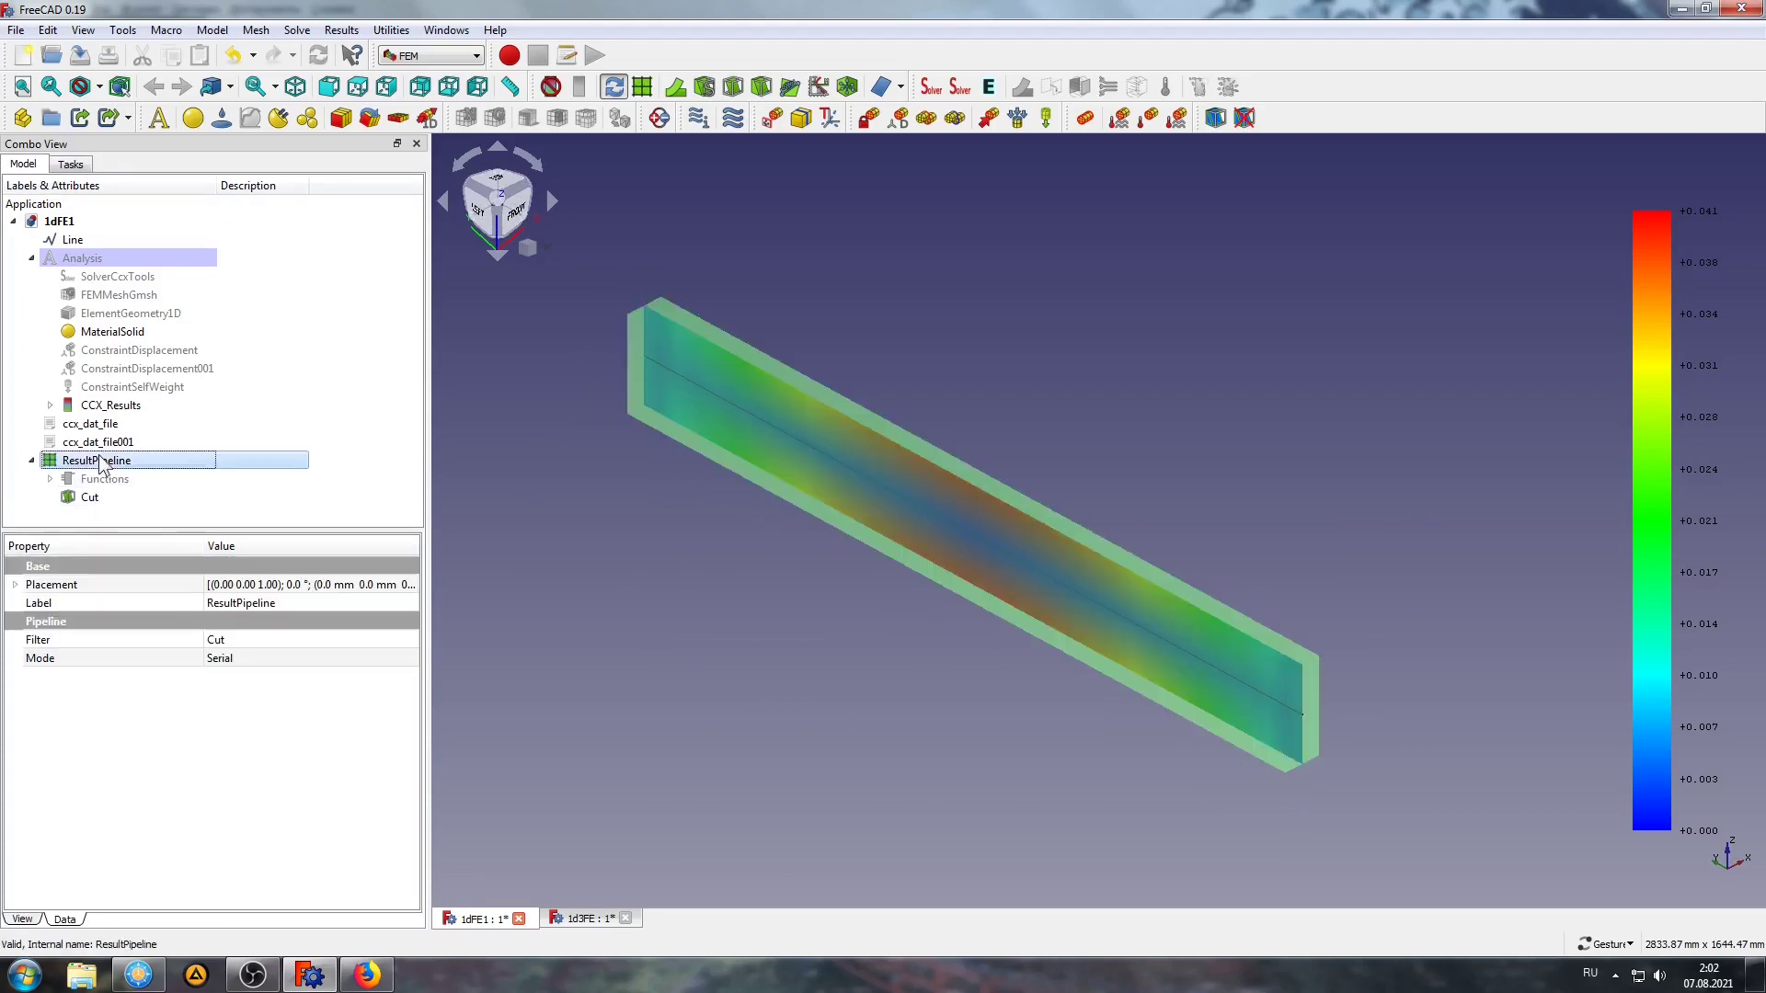
{"action": "left_click", "coordinate": [792, 89]}
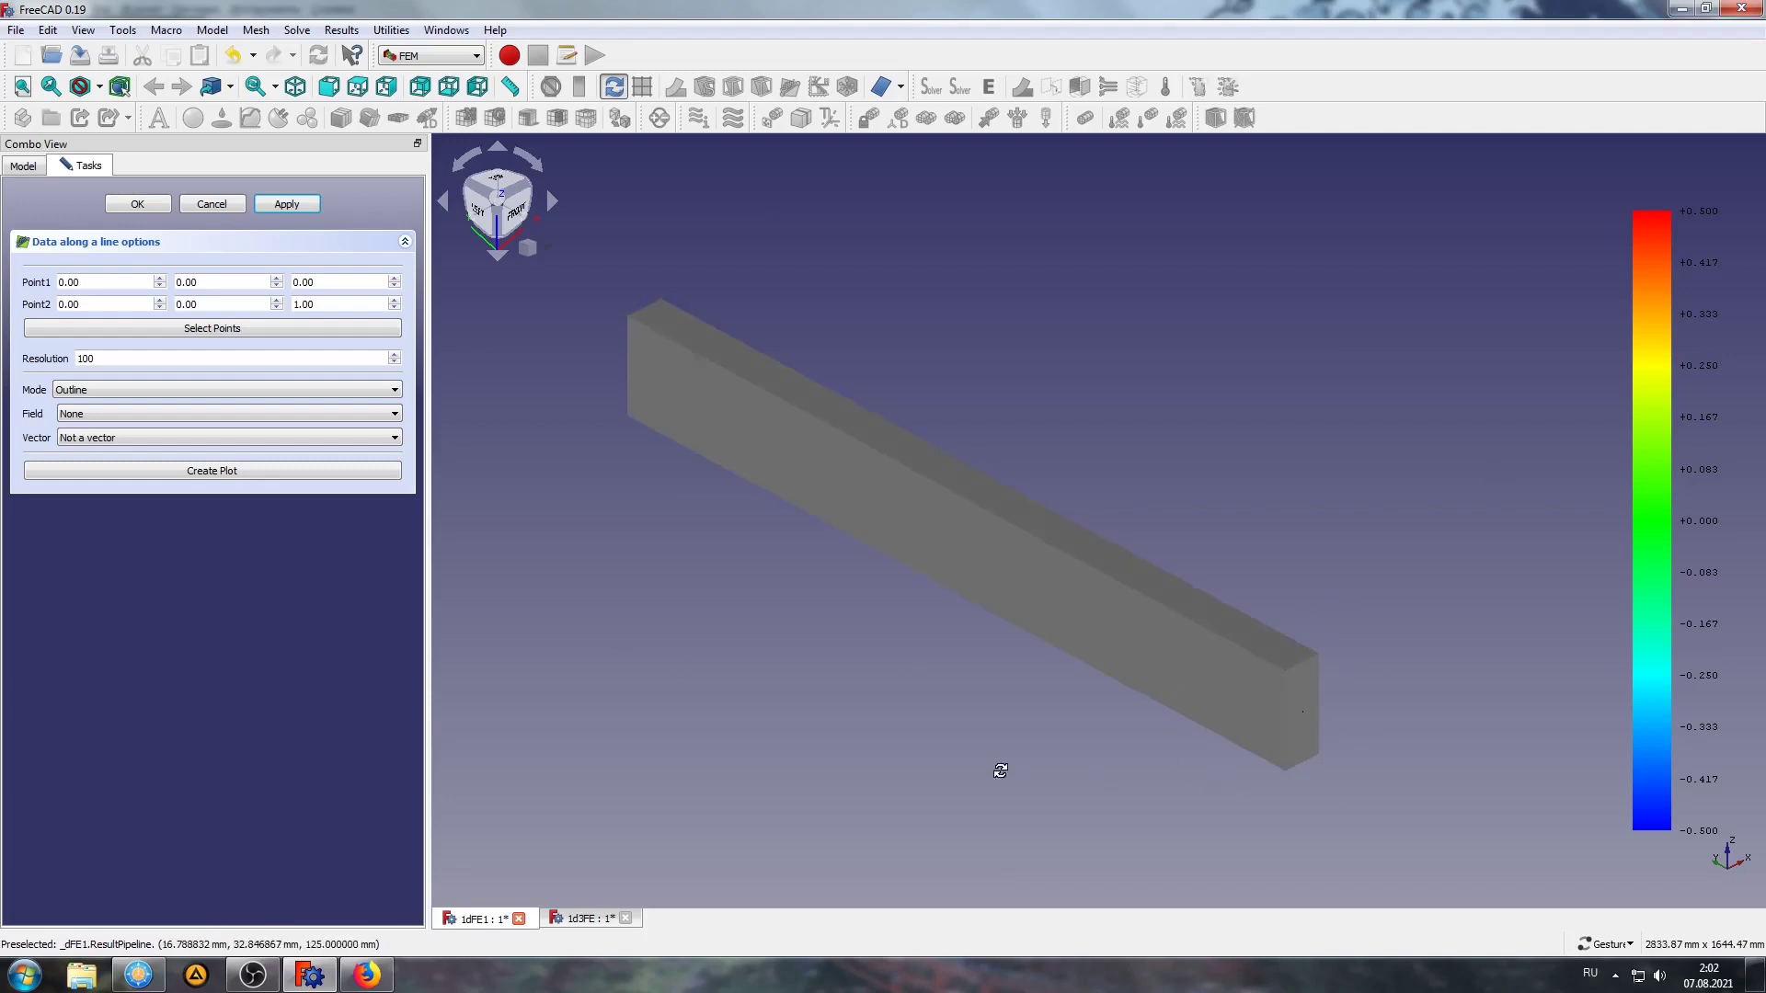
{"action": "left_click_drag", "start_coordinate": [1000, 771], "coordinate": [1408, 643]}
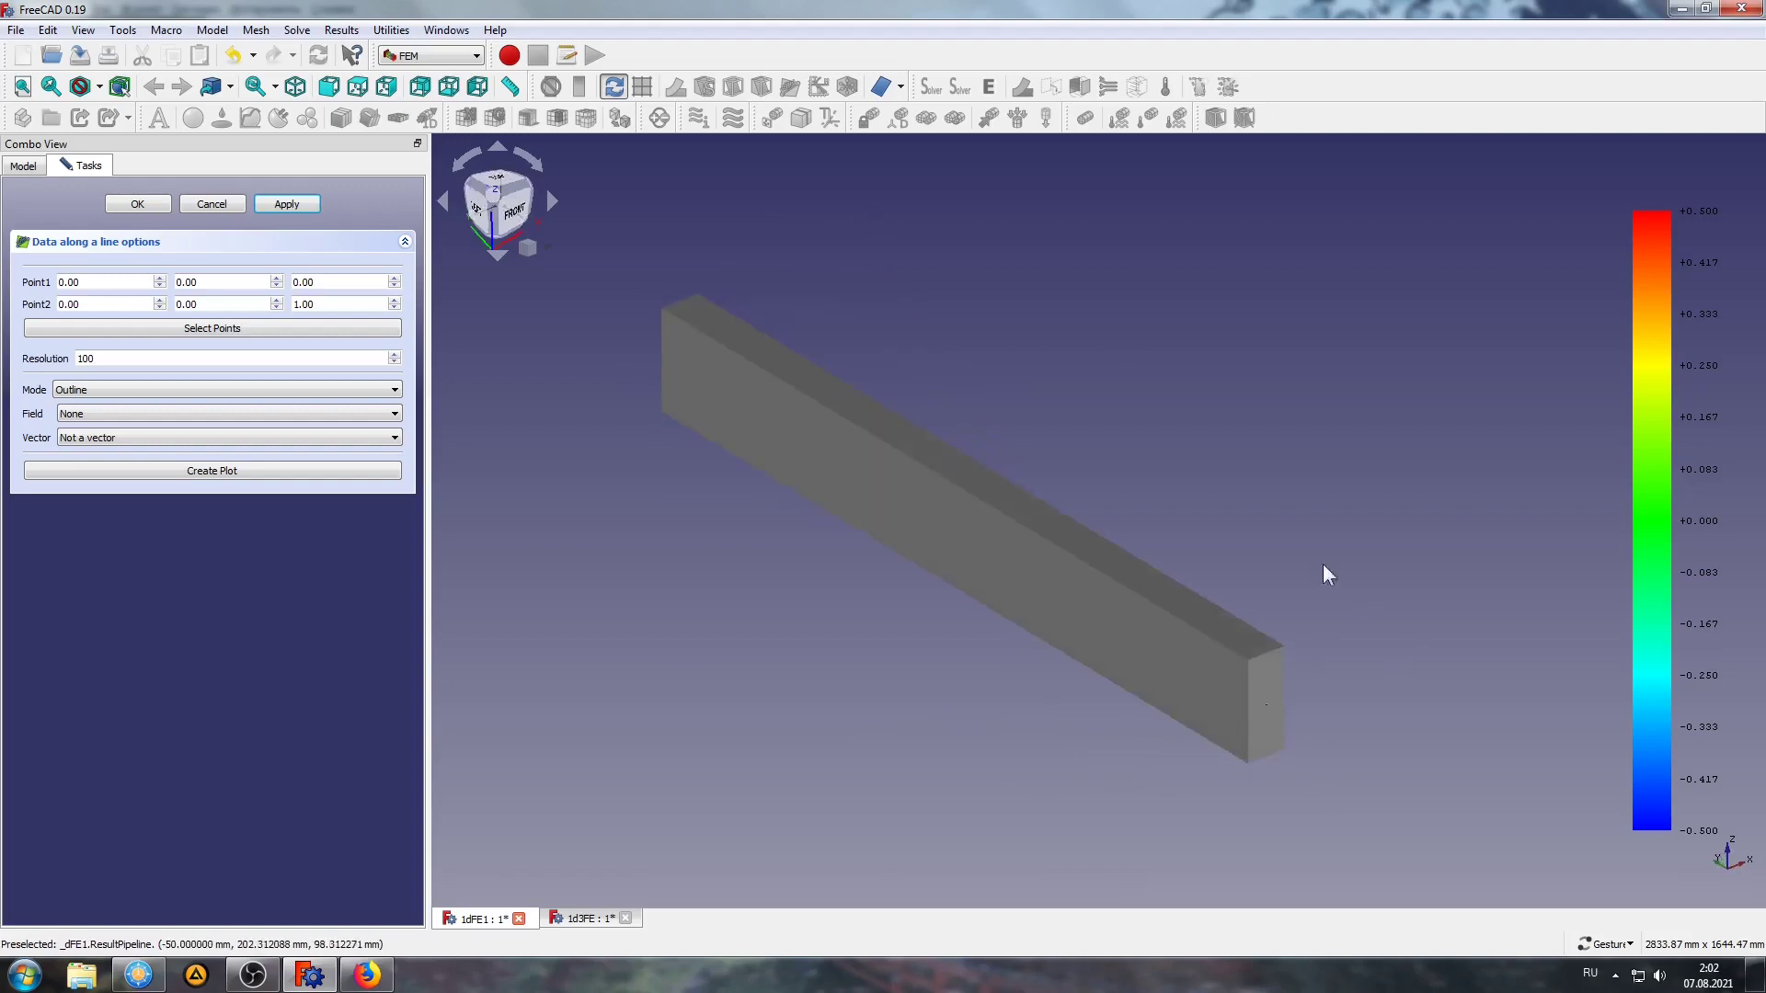
{"action": "left_click", "coordinate": [782, 702]}
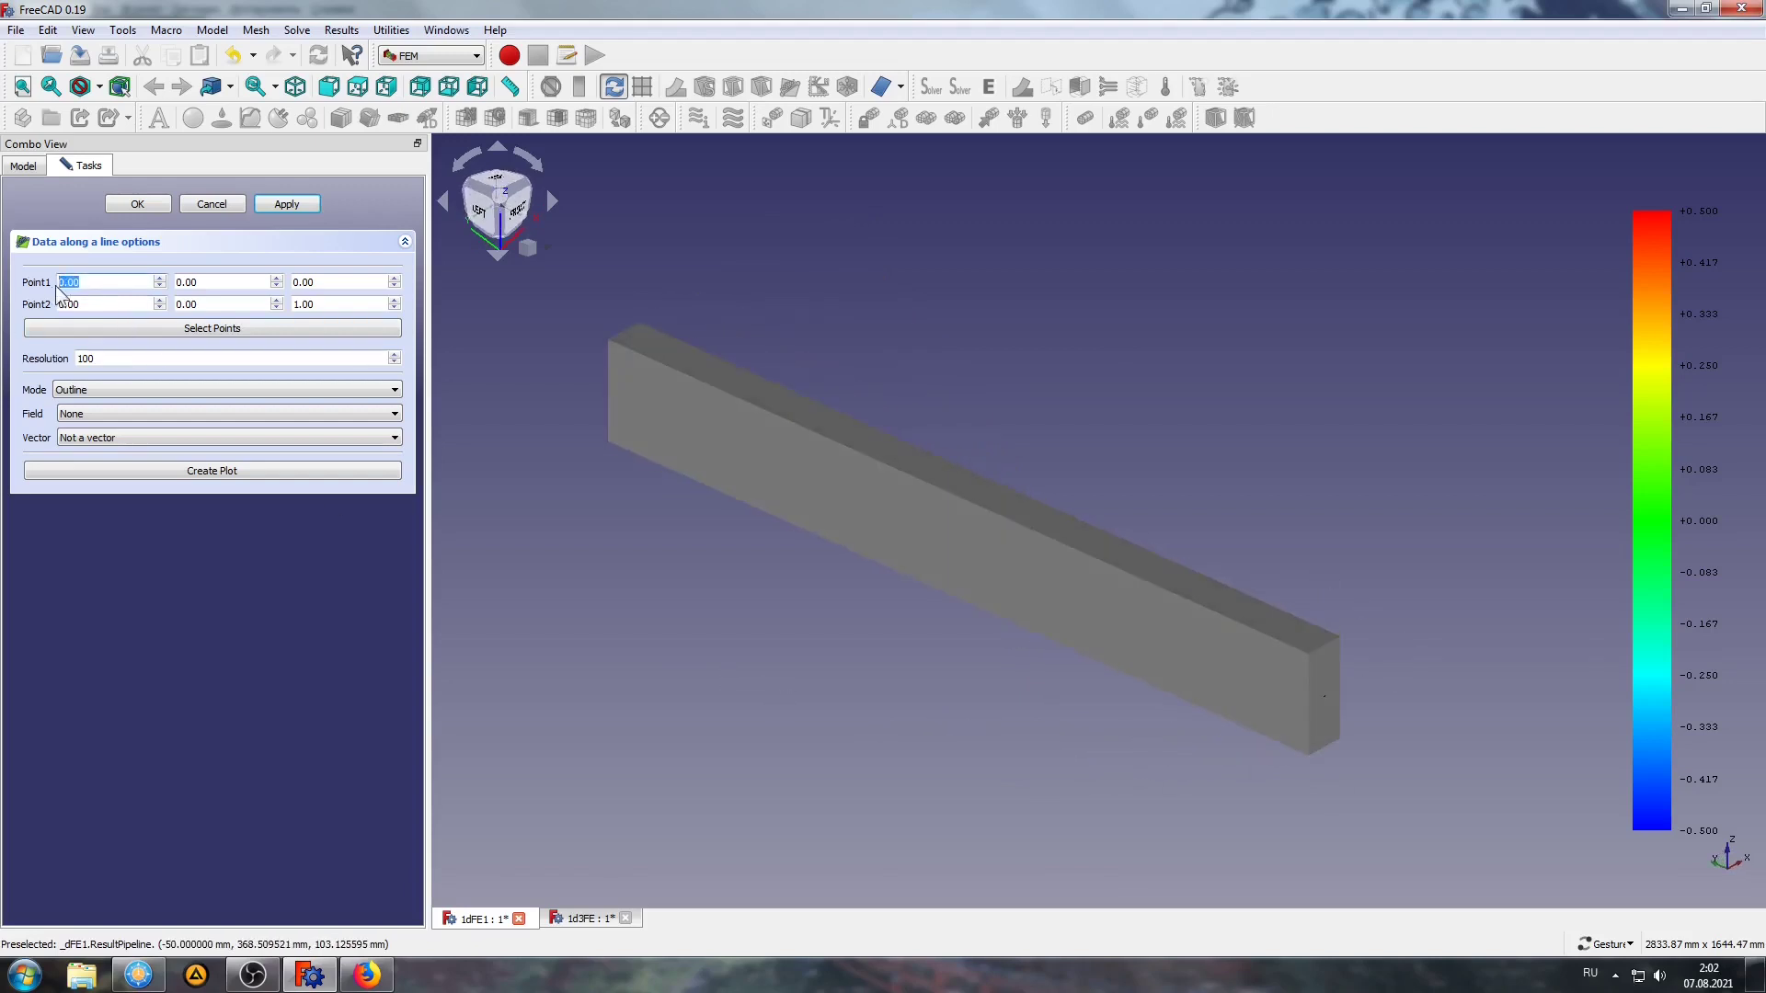
{"action": "key", "text": "Tab"}
{"action": "type", "text": "2"}
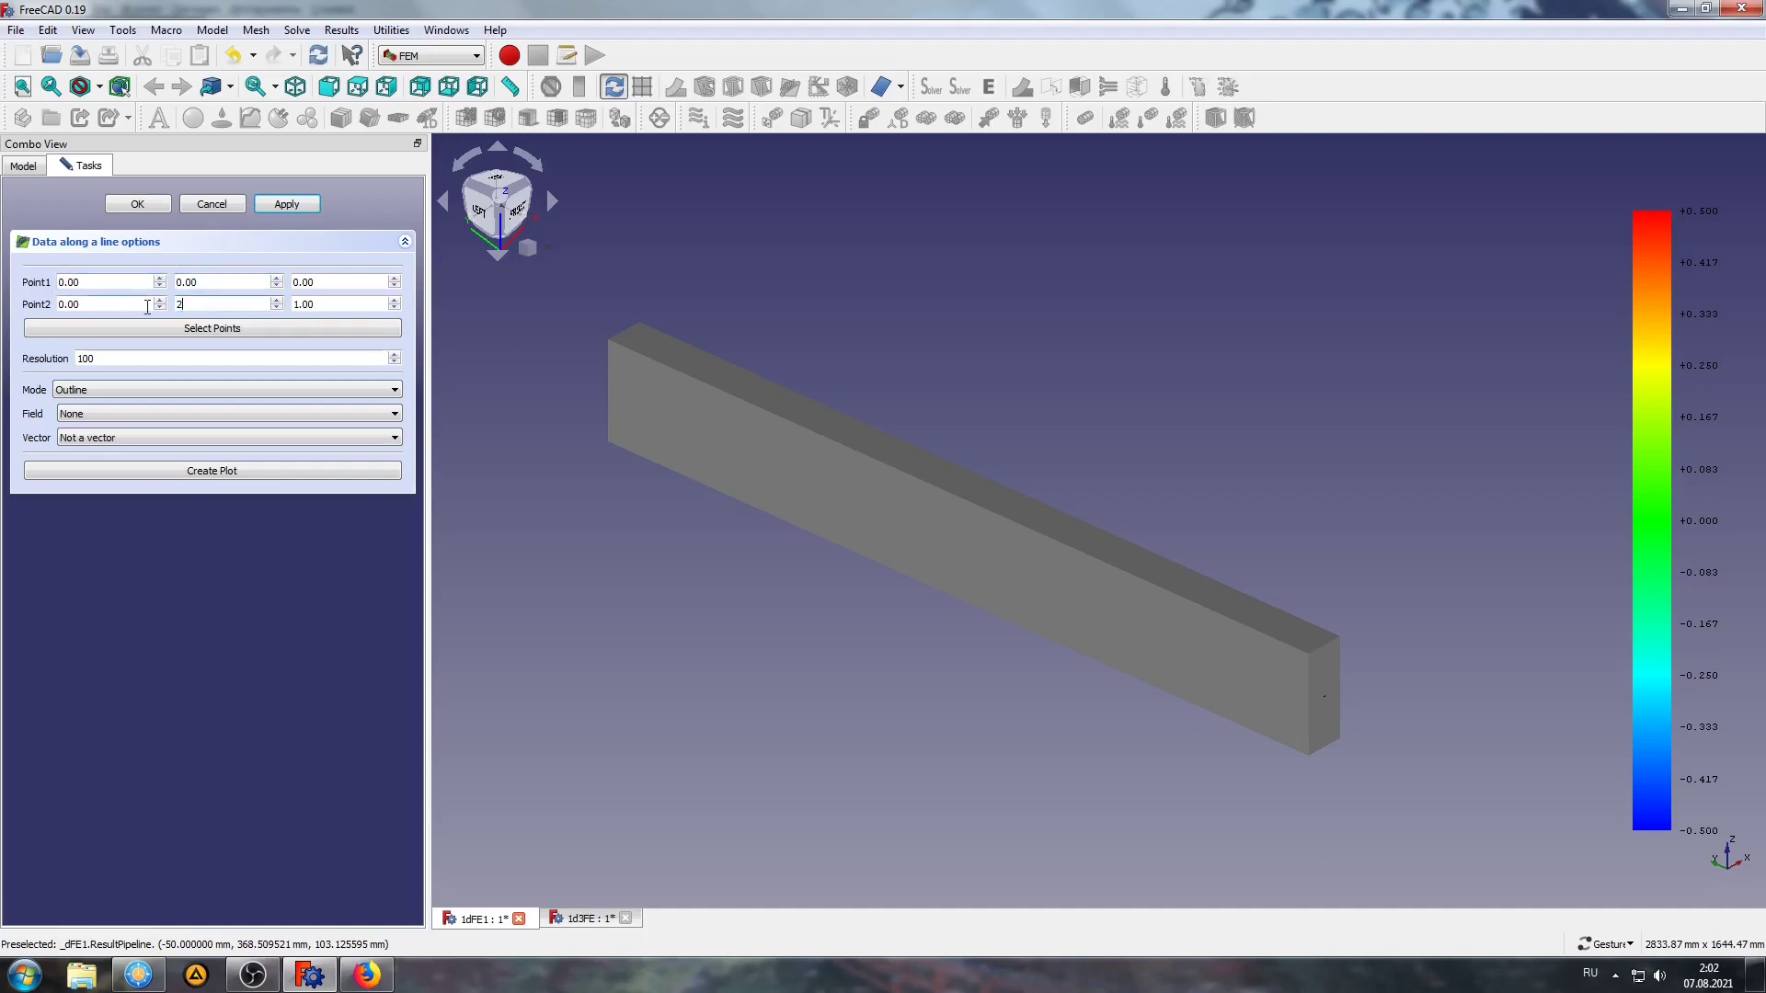
{"action": "type", "text": "000"}
{"action": "key", "text": "Tab"}
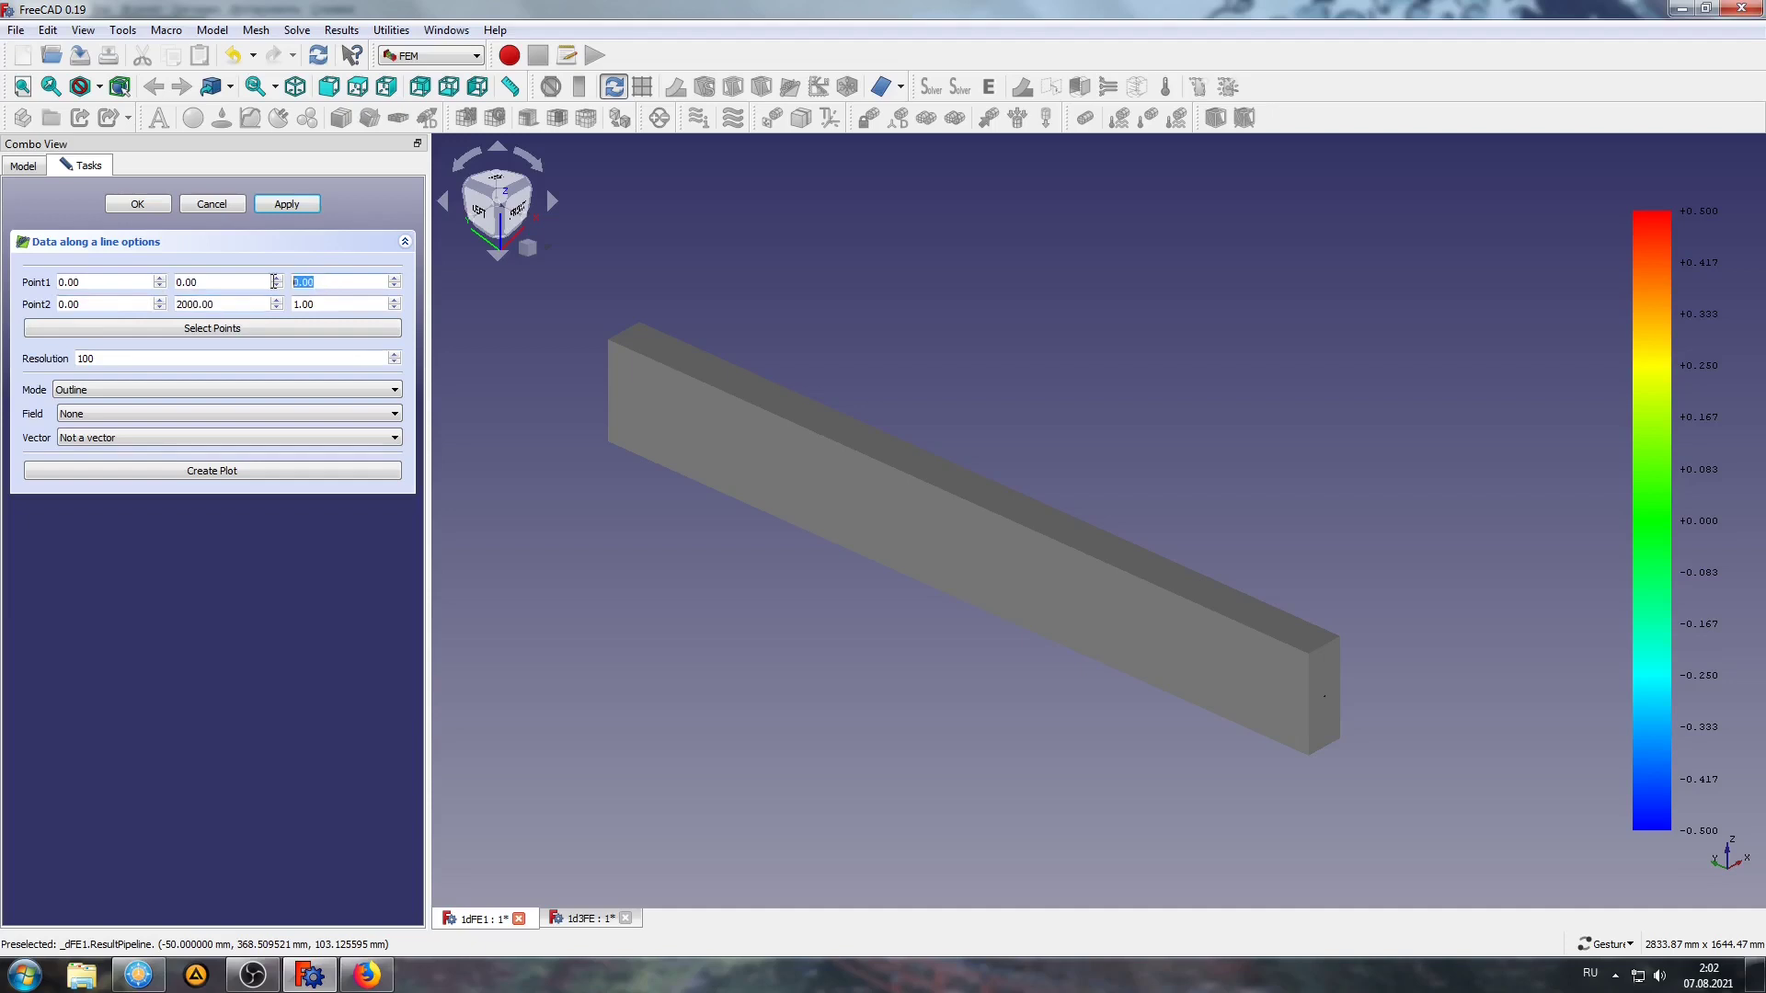
{"action": "type", "text": "120"}
{"action": "key", "text": "Tab"}
{"action": "type", "text": "120"}
{"action": "left_click", "coordinate": [294, 204]}
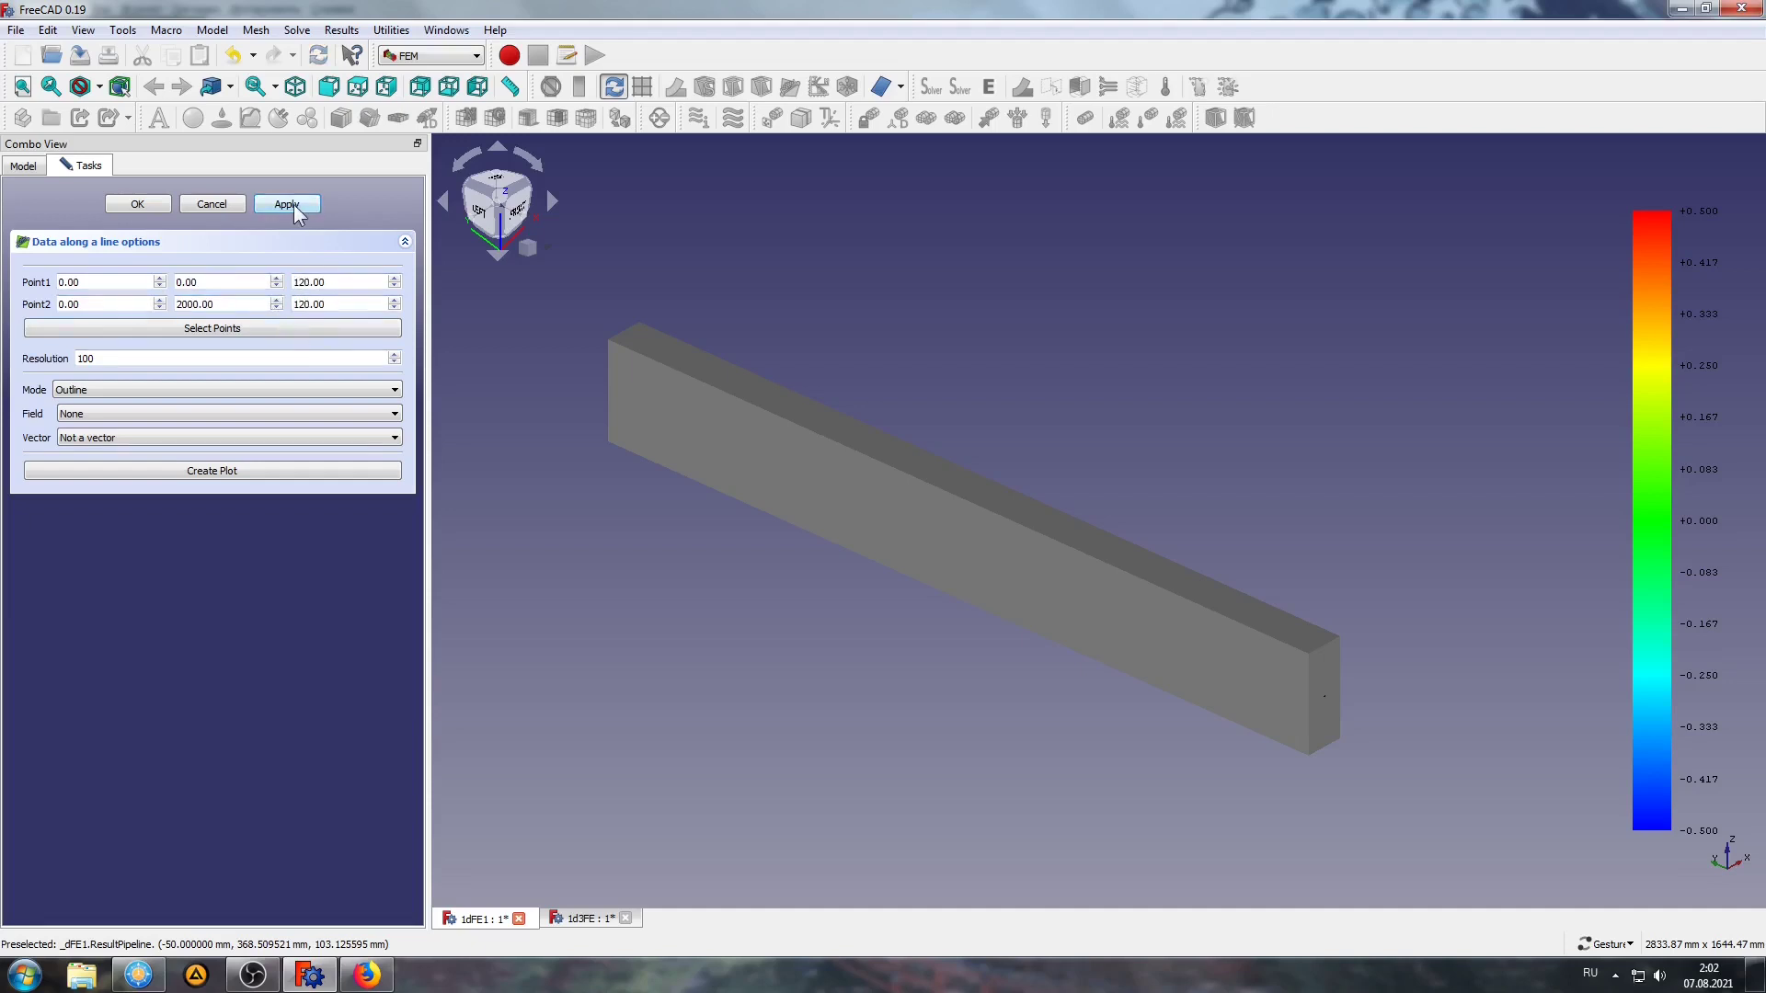
Show the line data as Surface coloured by Minor Principal Stress, and accept.
{"action": "left_click", "coordinate": [91, 390]}
{"action": "left_click", "coordinate": [98, 401]}
{"action": "left_click", "coordinate": [102, 415]}
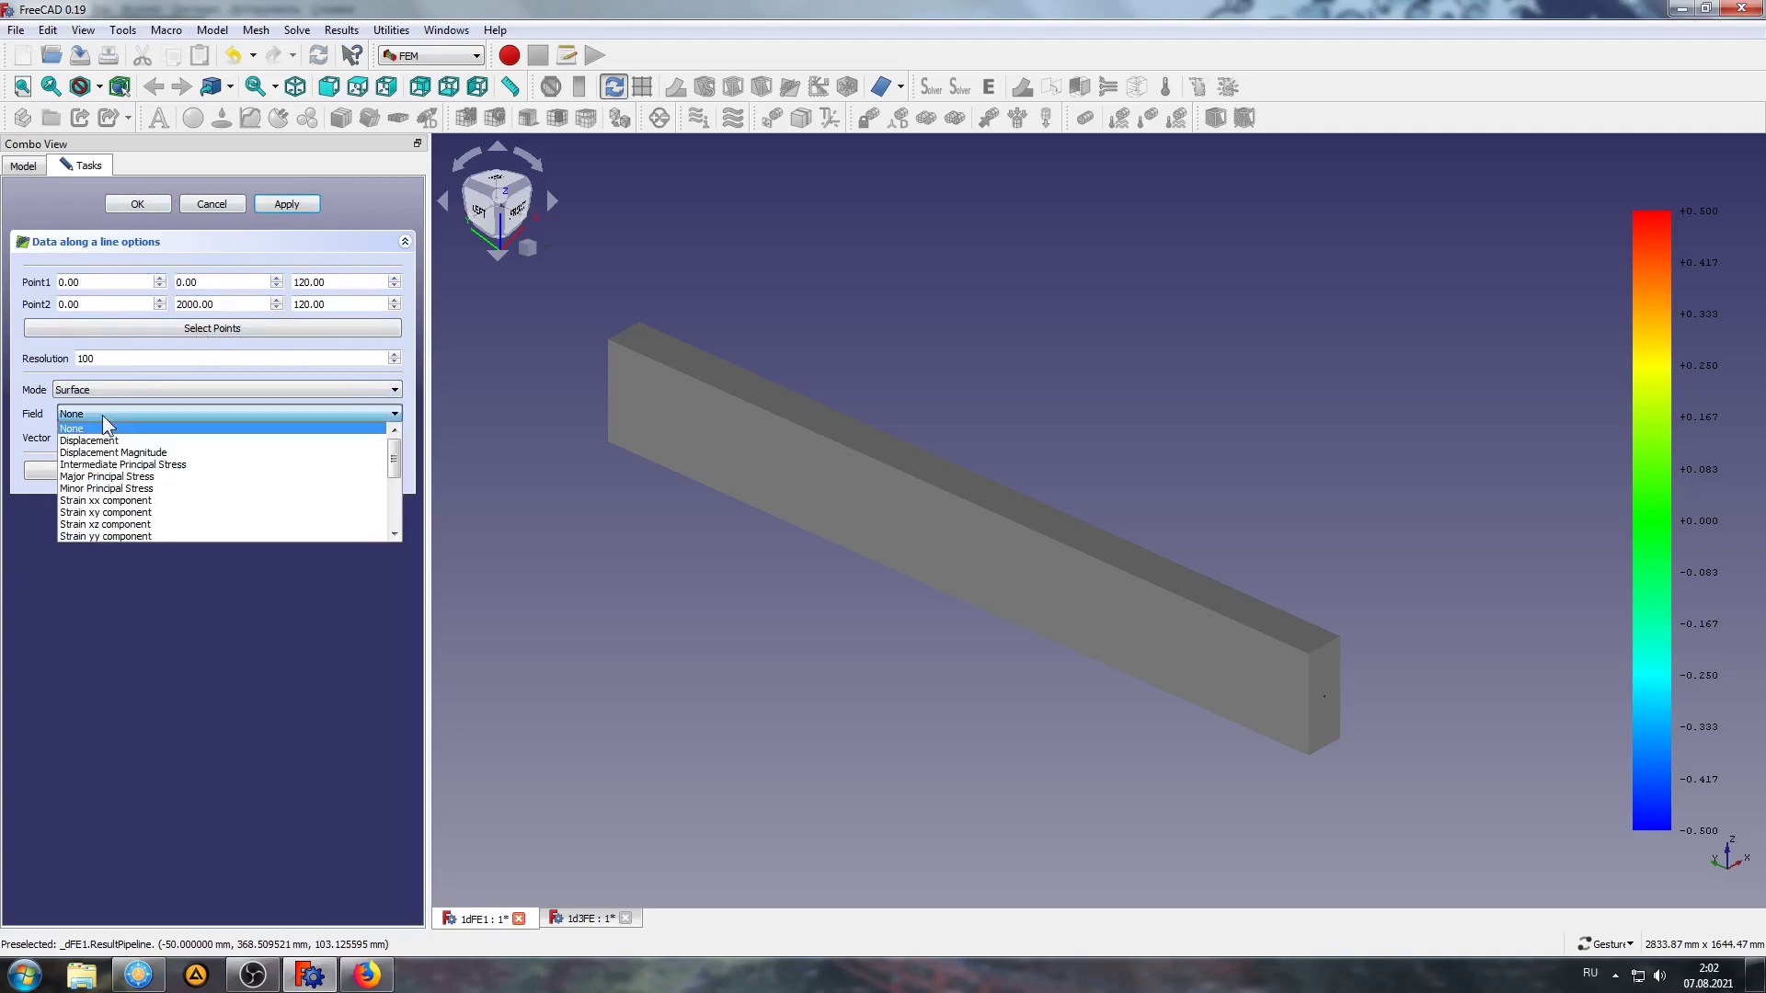
{"action": "left_click", "coordinate": [108, 488]}
{"action": "left_click", "coordinate": [280, 205]}
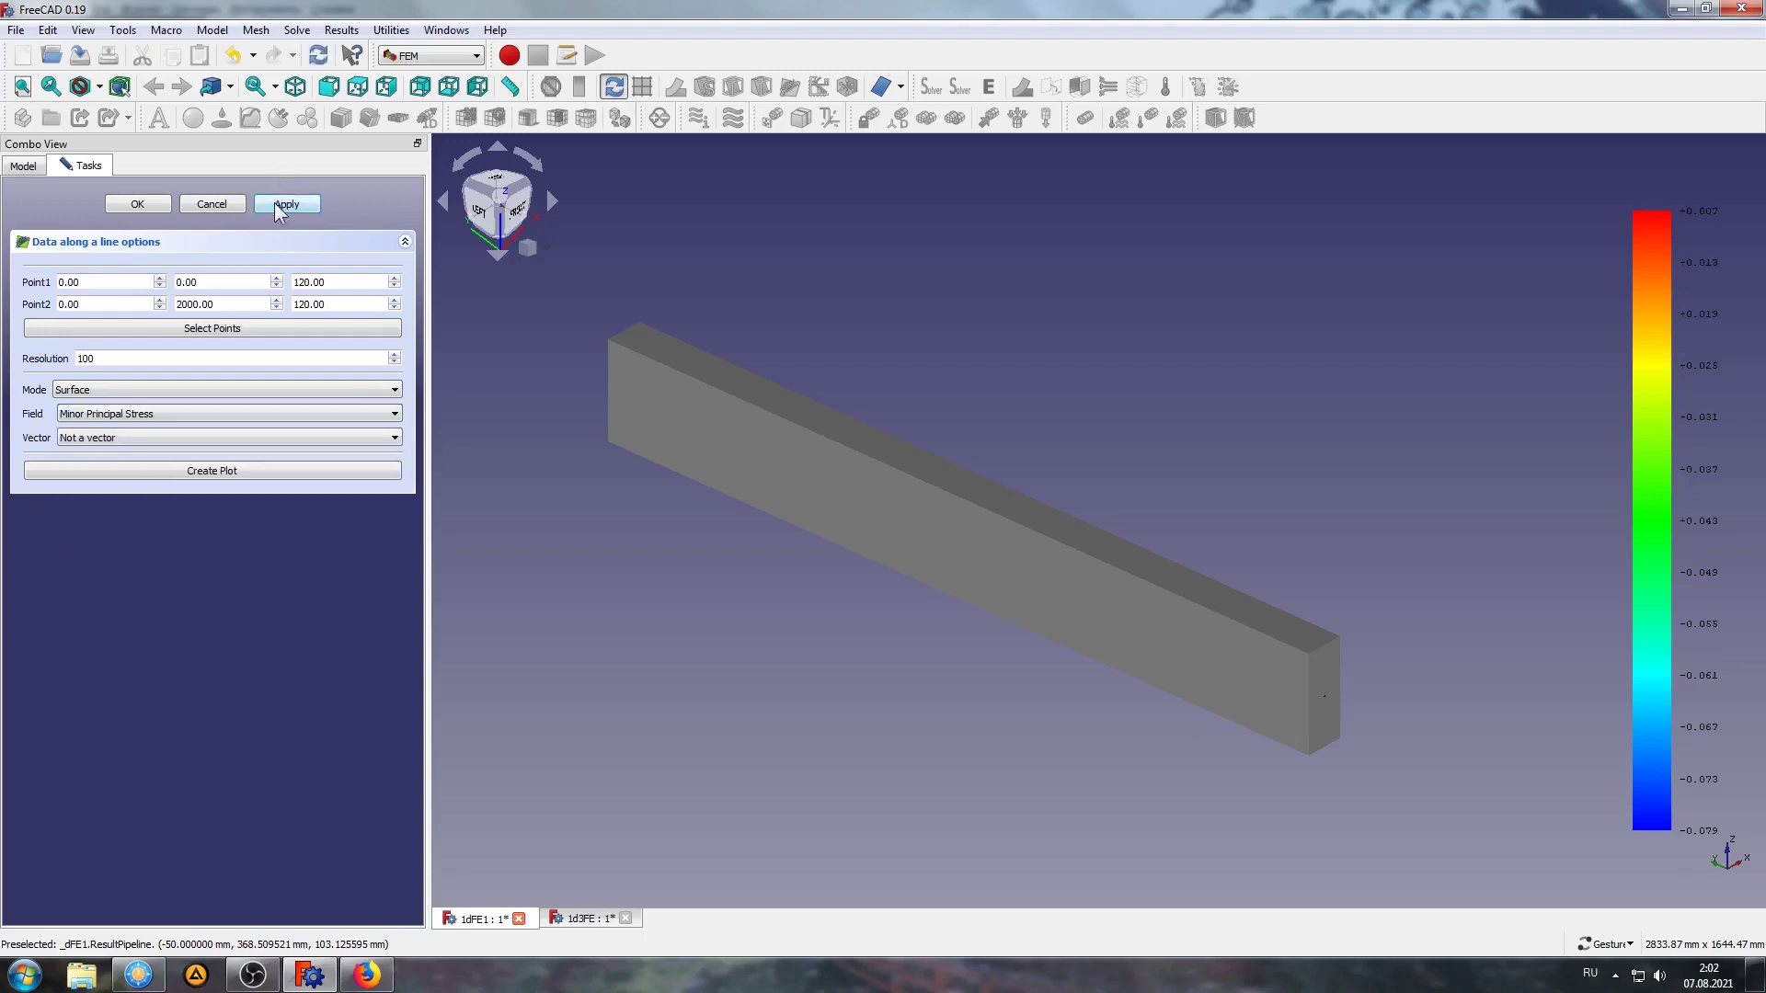
{"action": "left_click", "coordinate": [146, 205]}
{"action": "left_click", "coordinate": [74, 462]}
Hide the Cut so the stress-coloured line is visible.
{"action": "double_click", "coordinate": [75, 465]}
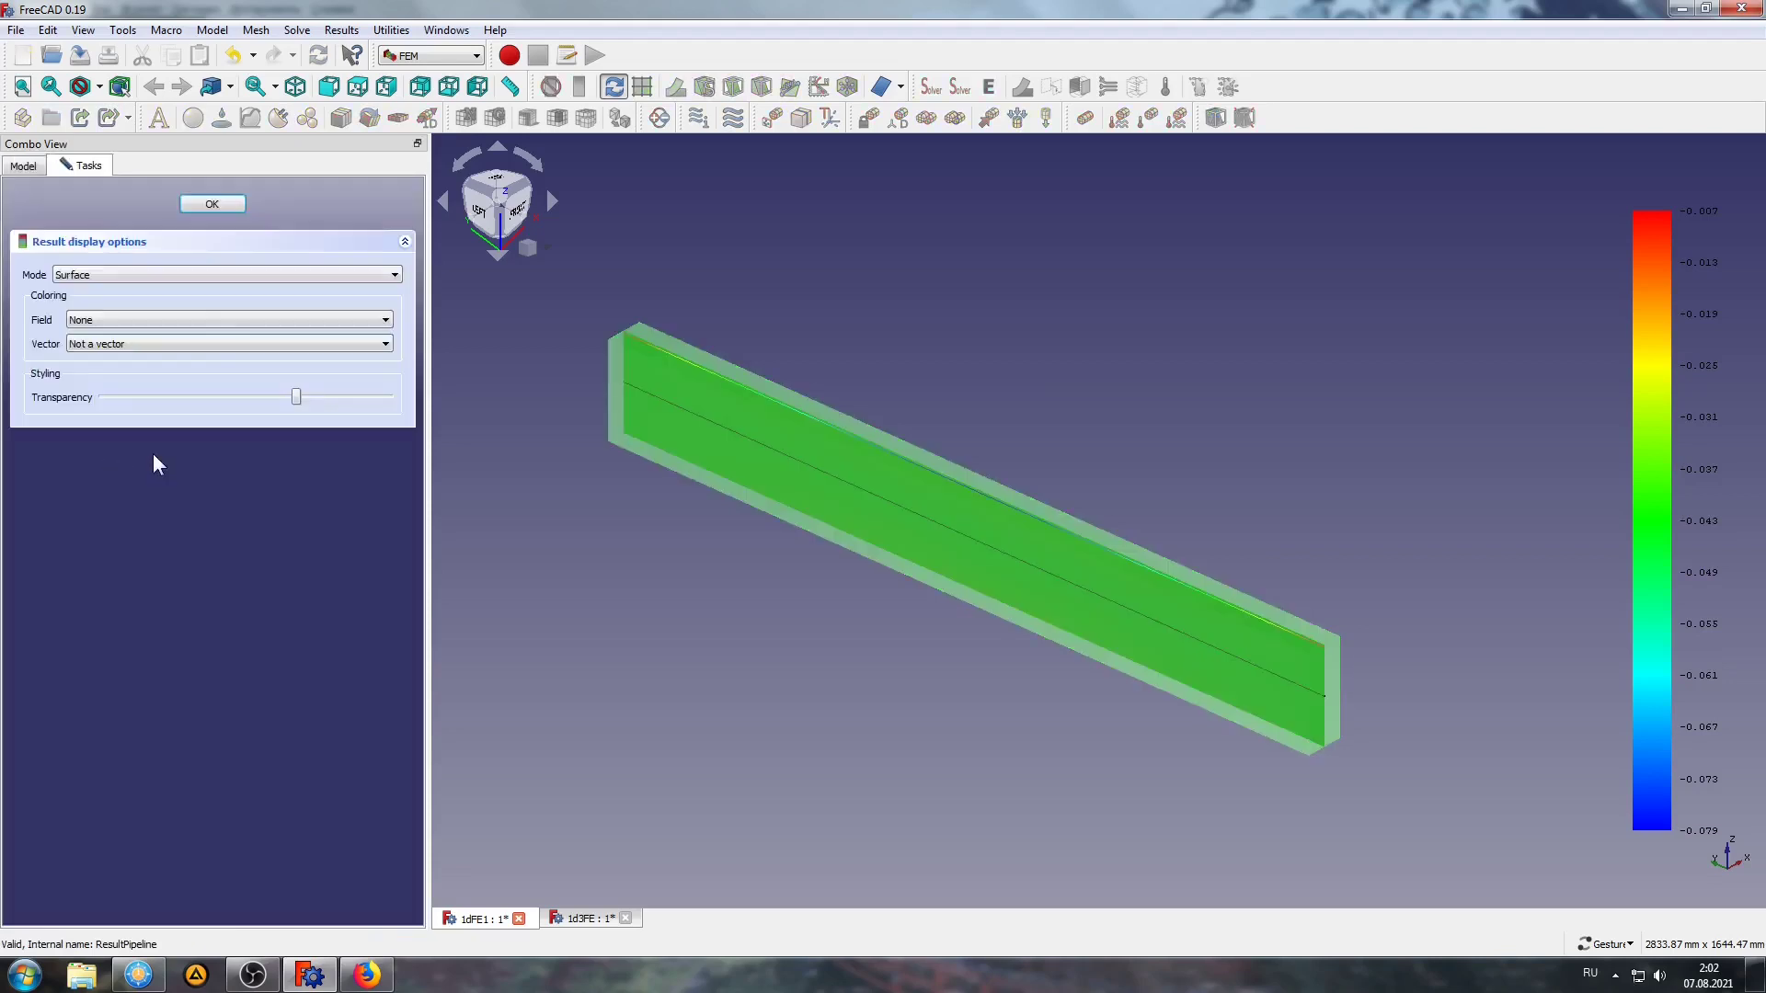
{"action": "left_click", "coordinate": [238, 210]}
{"action": "left_click_drag", "start_coordinate": [511, 364], "coordinate": [528, 367]}
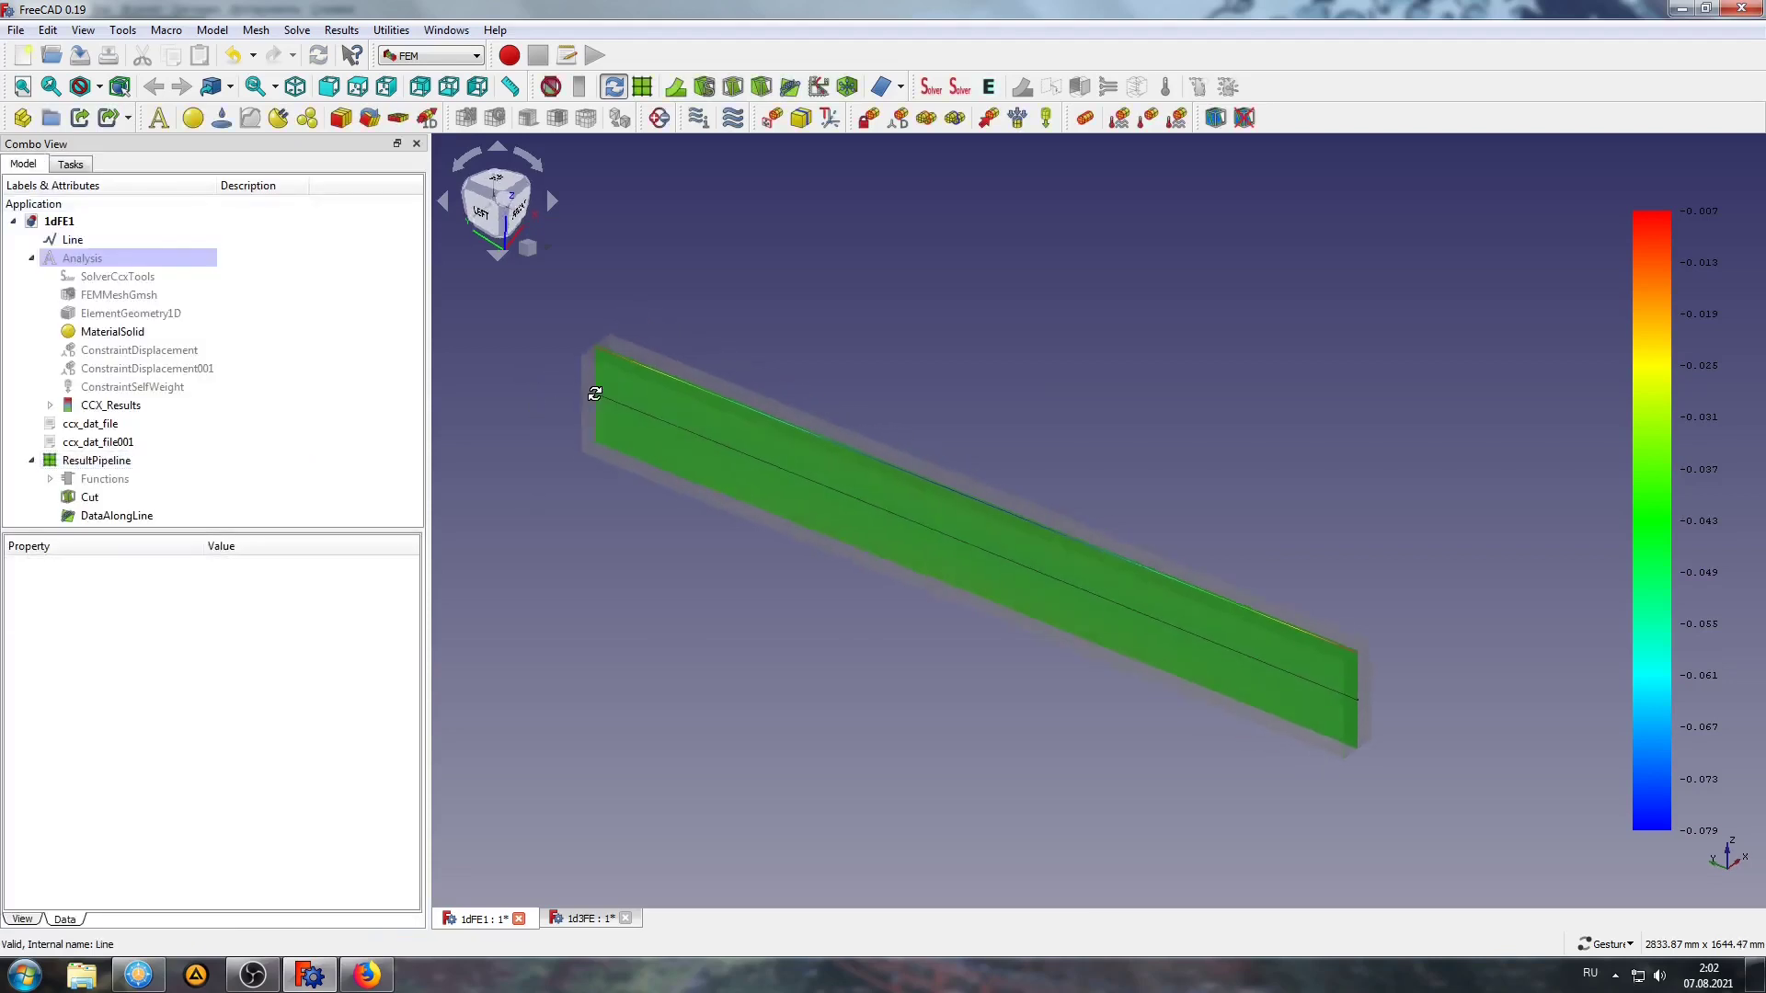
{"action": "left_click", "coordinate": [89, 497]}
{"action": "key", "text": "space"}
{"action": "left_click", "coordinate": [493, 620]}
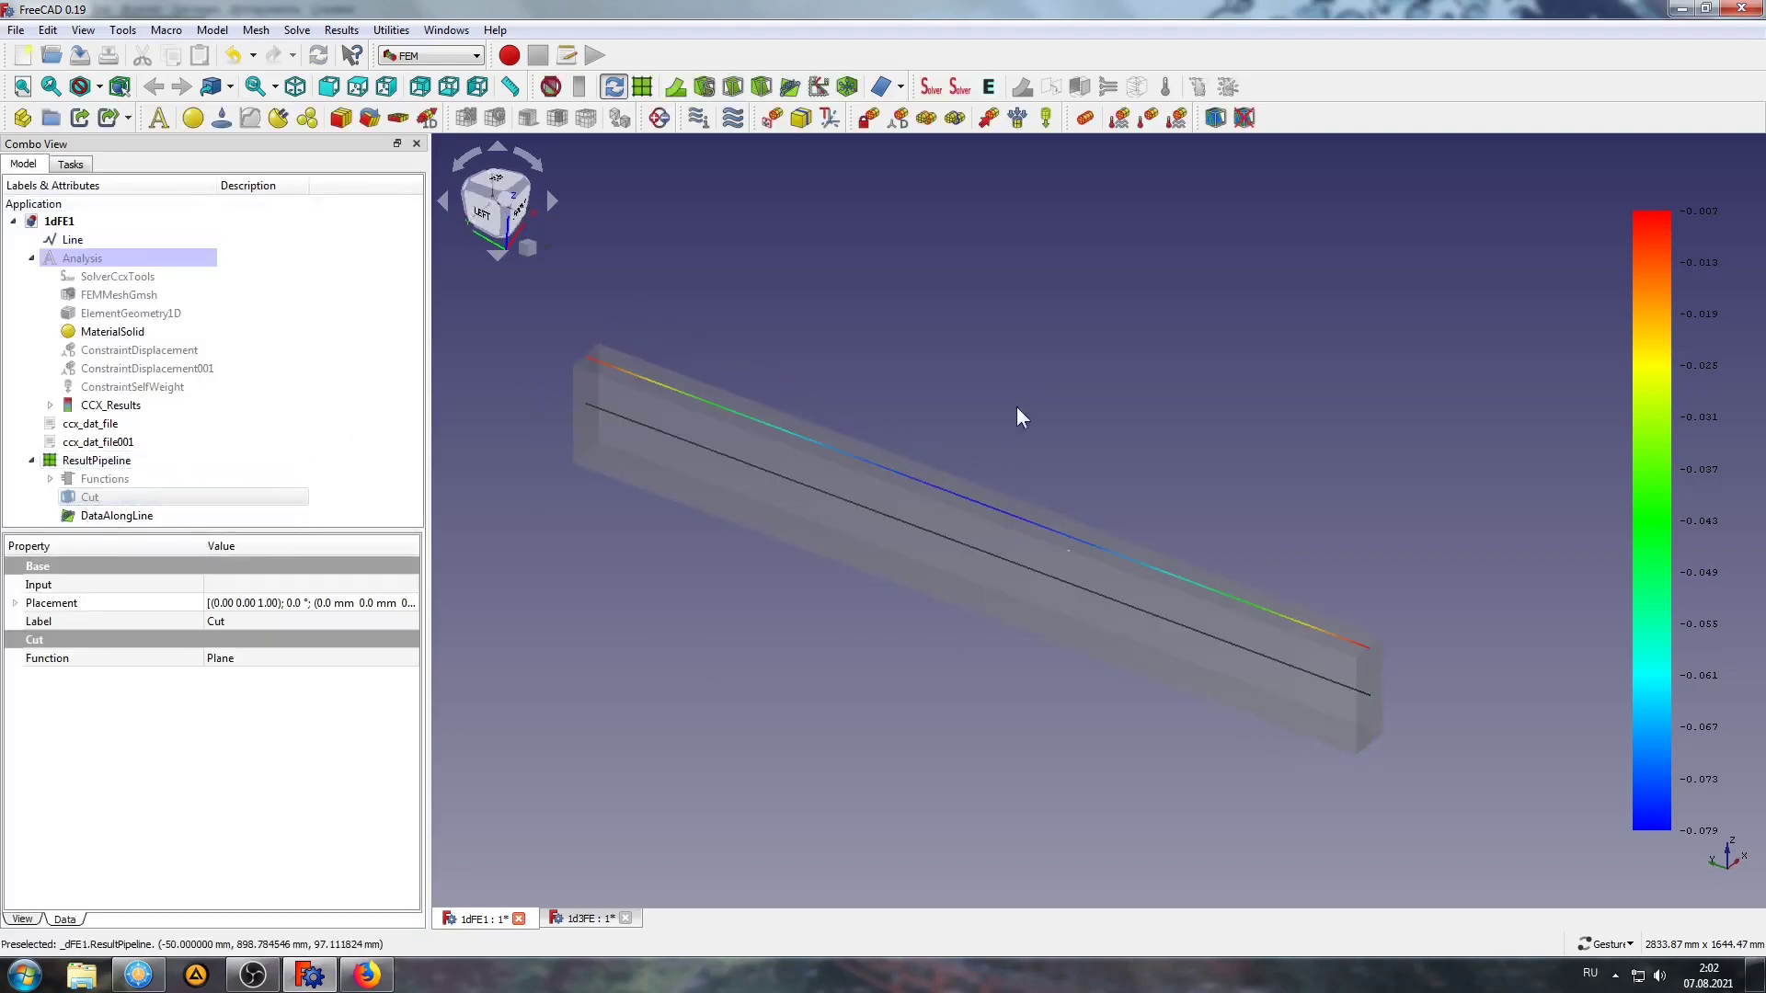
{"action": "left_click_drag", "start_coordinate": [803, 461], "coordinate": [616, 581]}
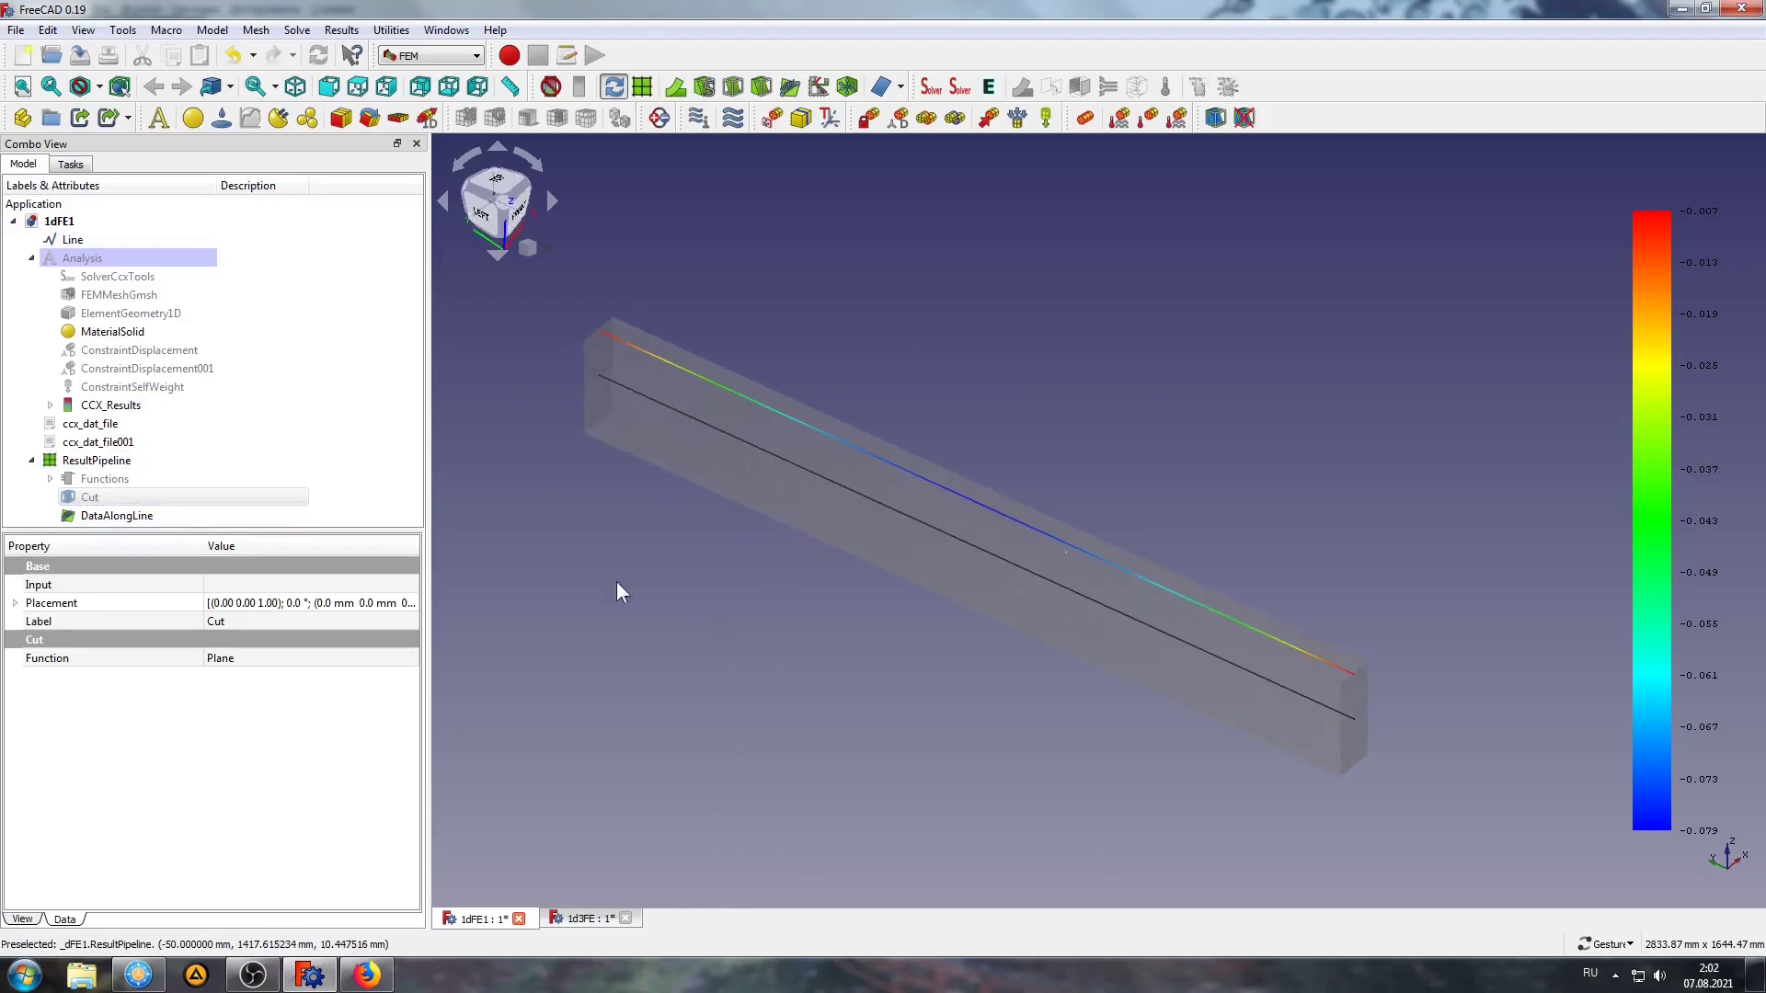
Plot Linearized Stresses for DataAlongLine, then close the plot window.
{"action": "left_click", "coordinate": [85, 516]}
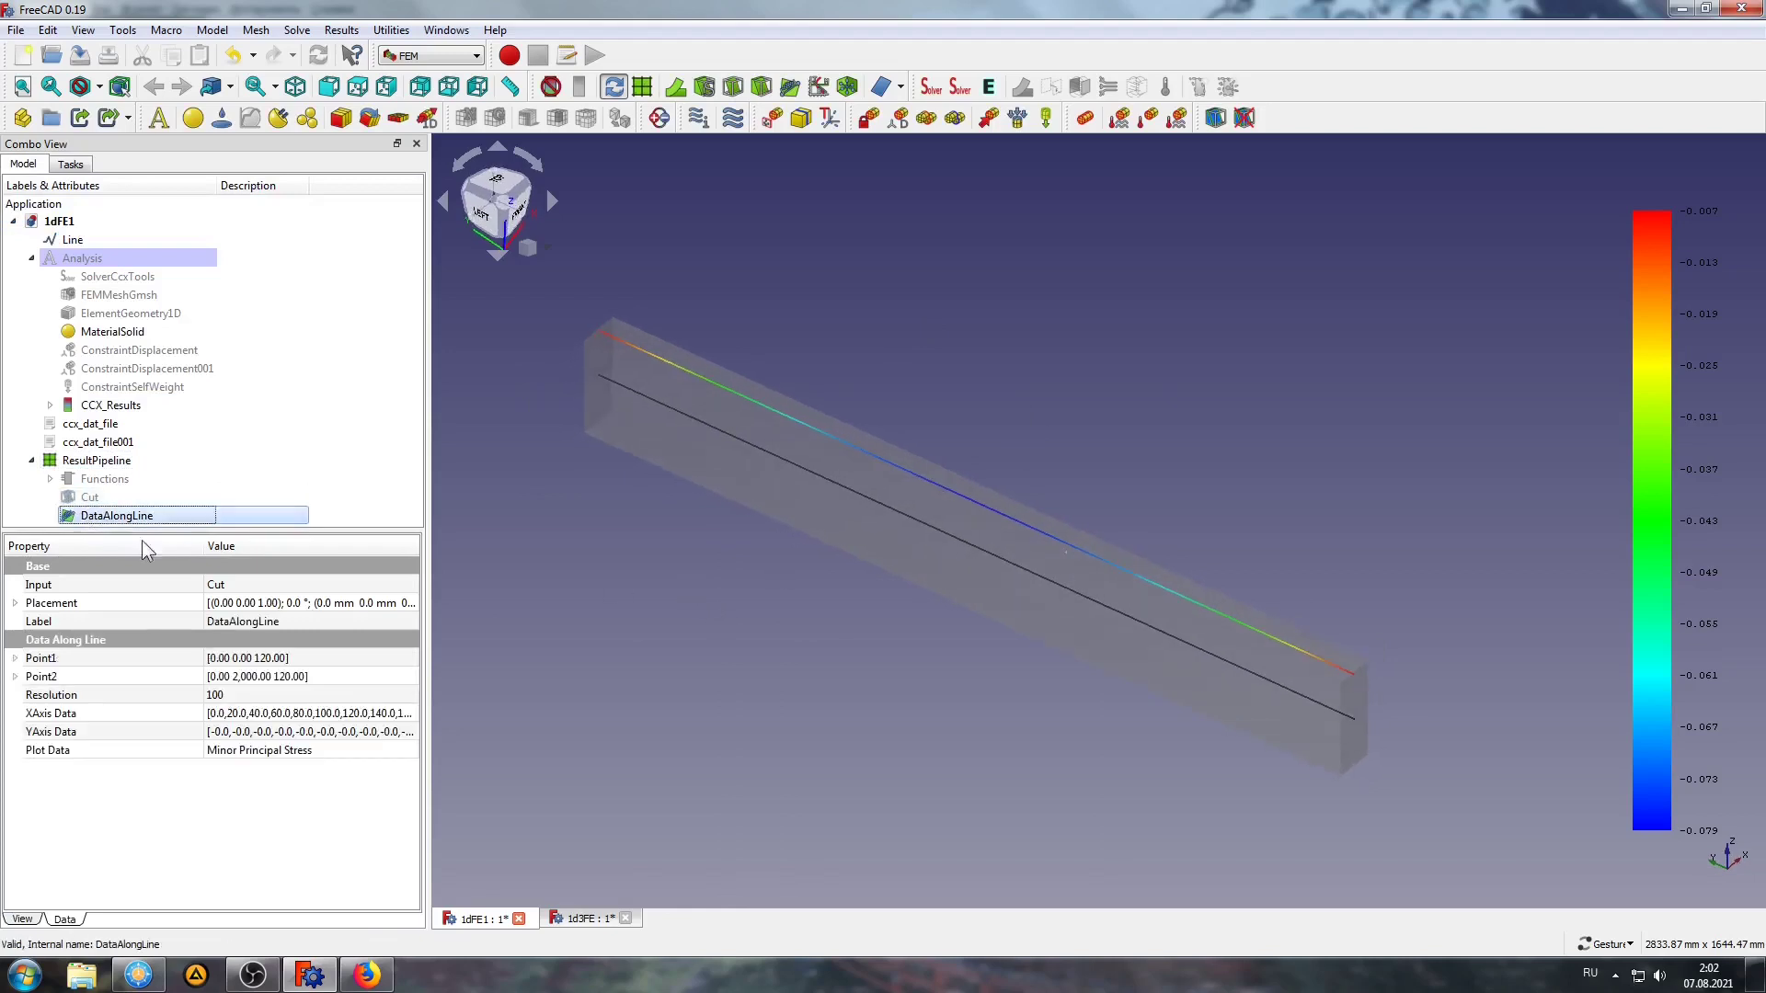
{"action": "left_click", "coordinate": [790, 89]}
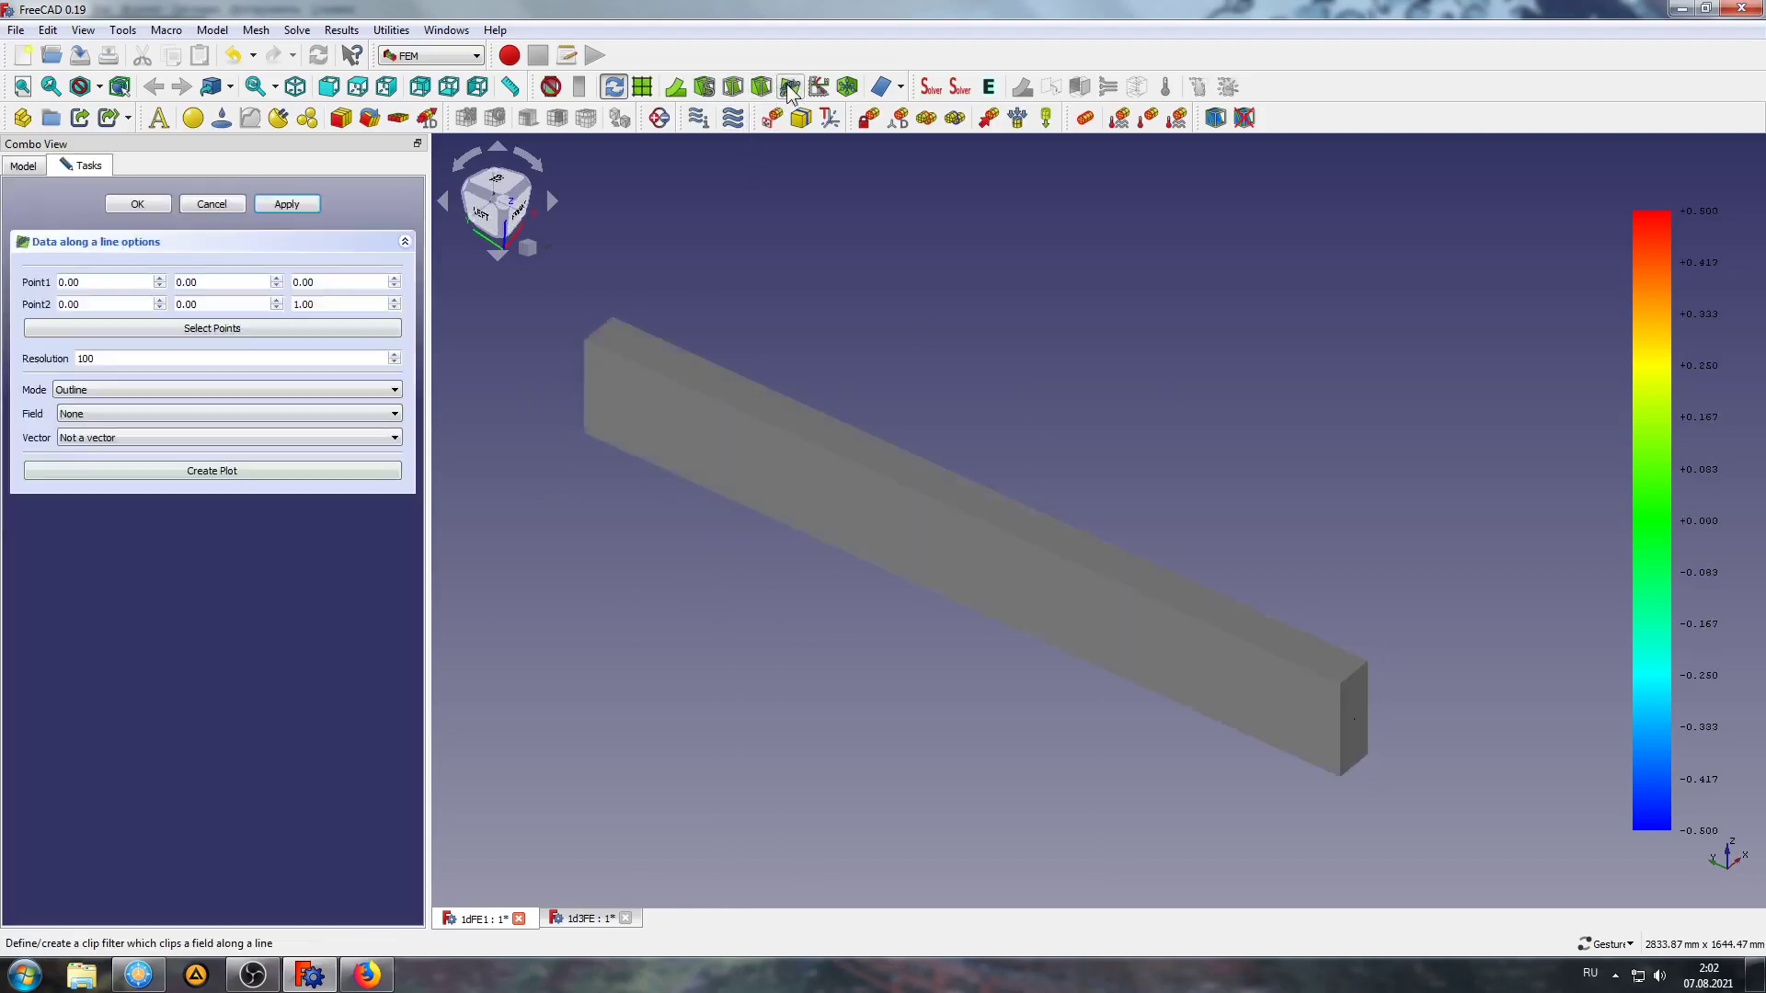
{"action": "left_click", "coordinate": [211, 204]}
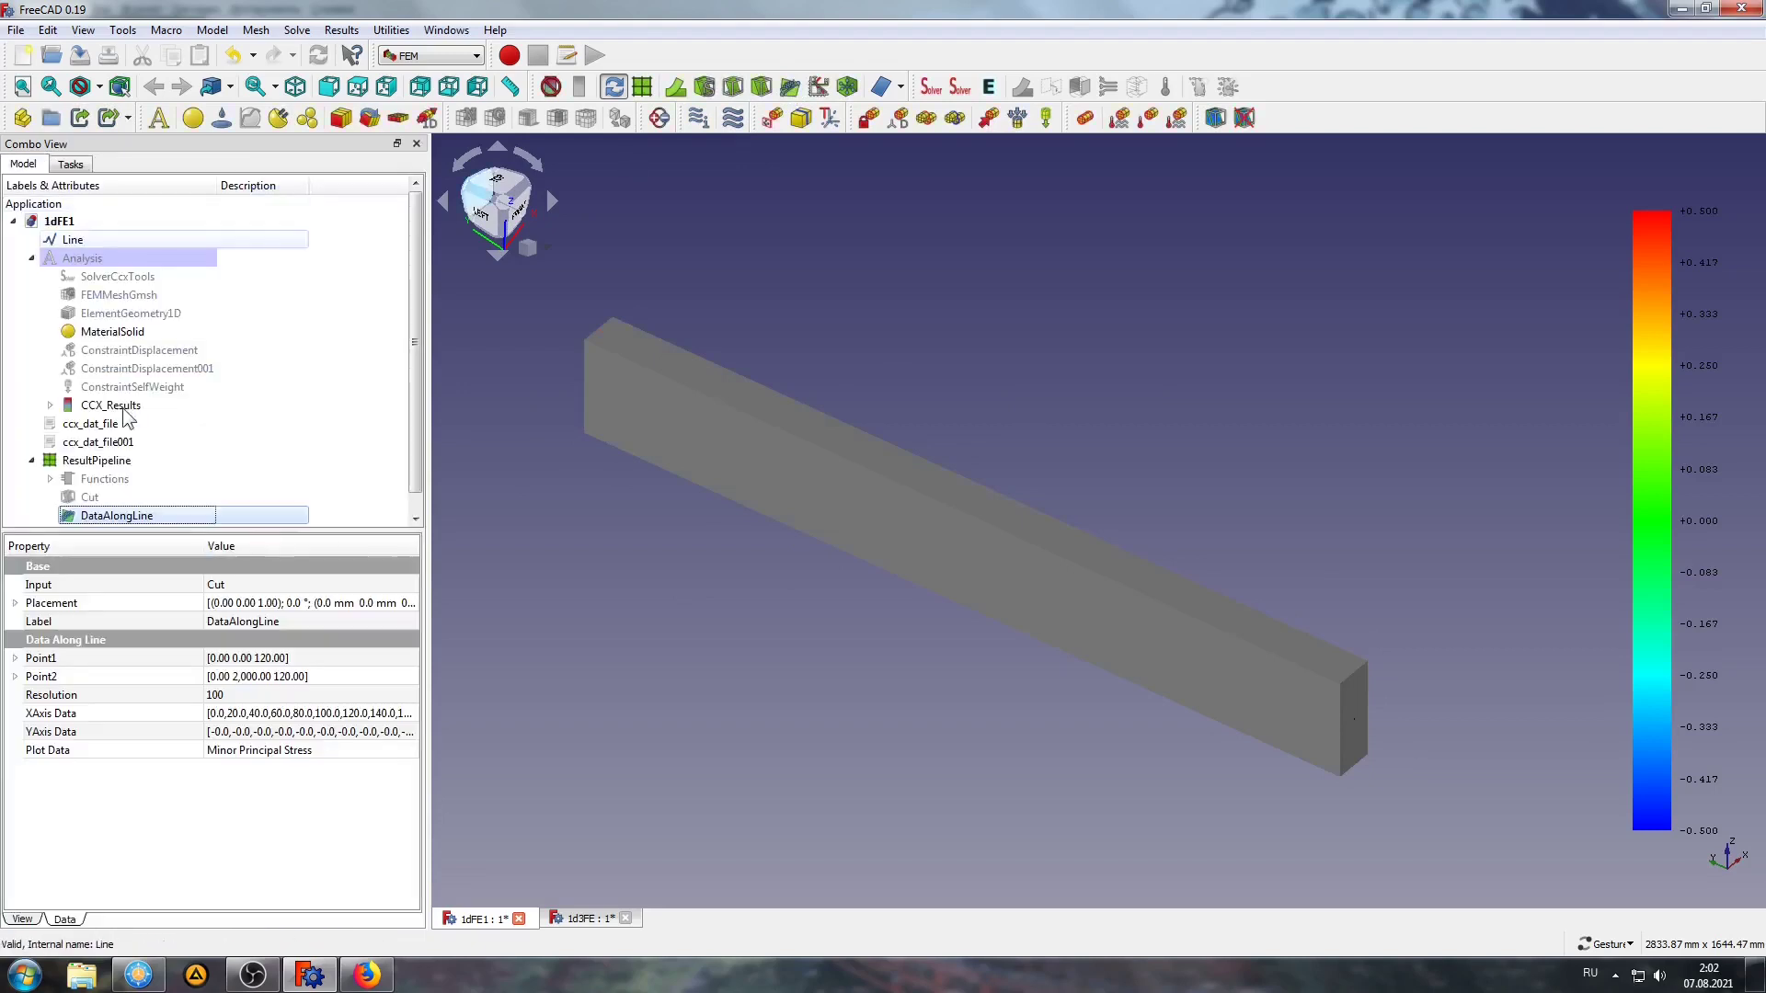
{"action": "left_click", "coordinate": [818, 86]}
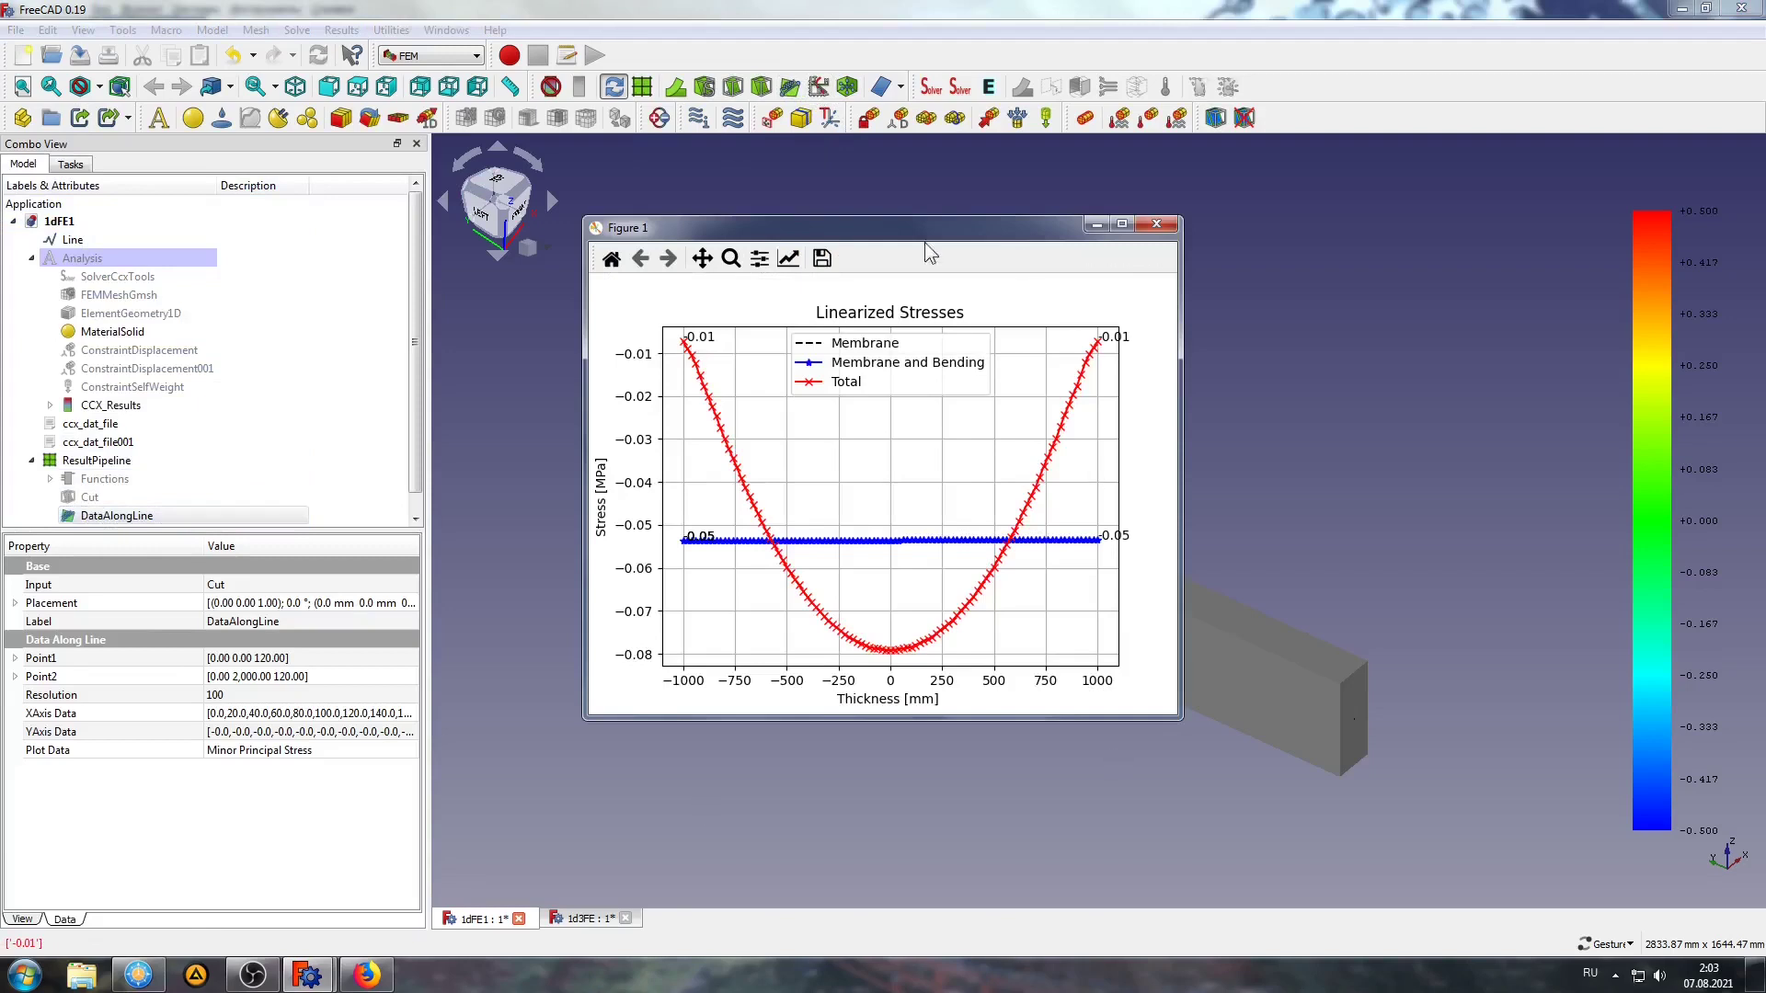
{"action": "left_click", "coordinate": [1159, 225]}
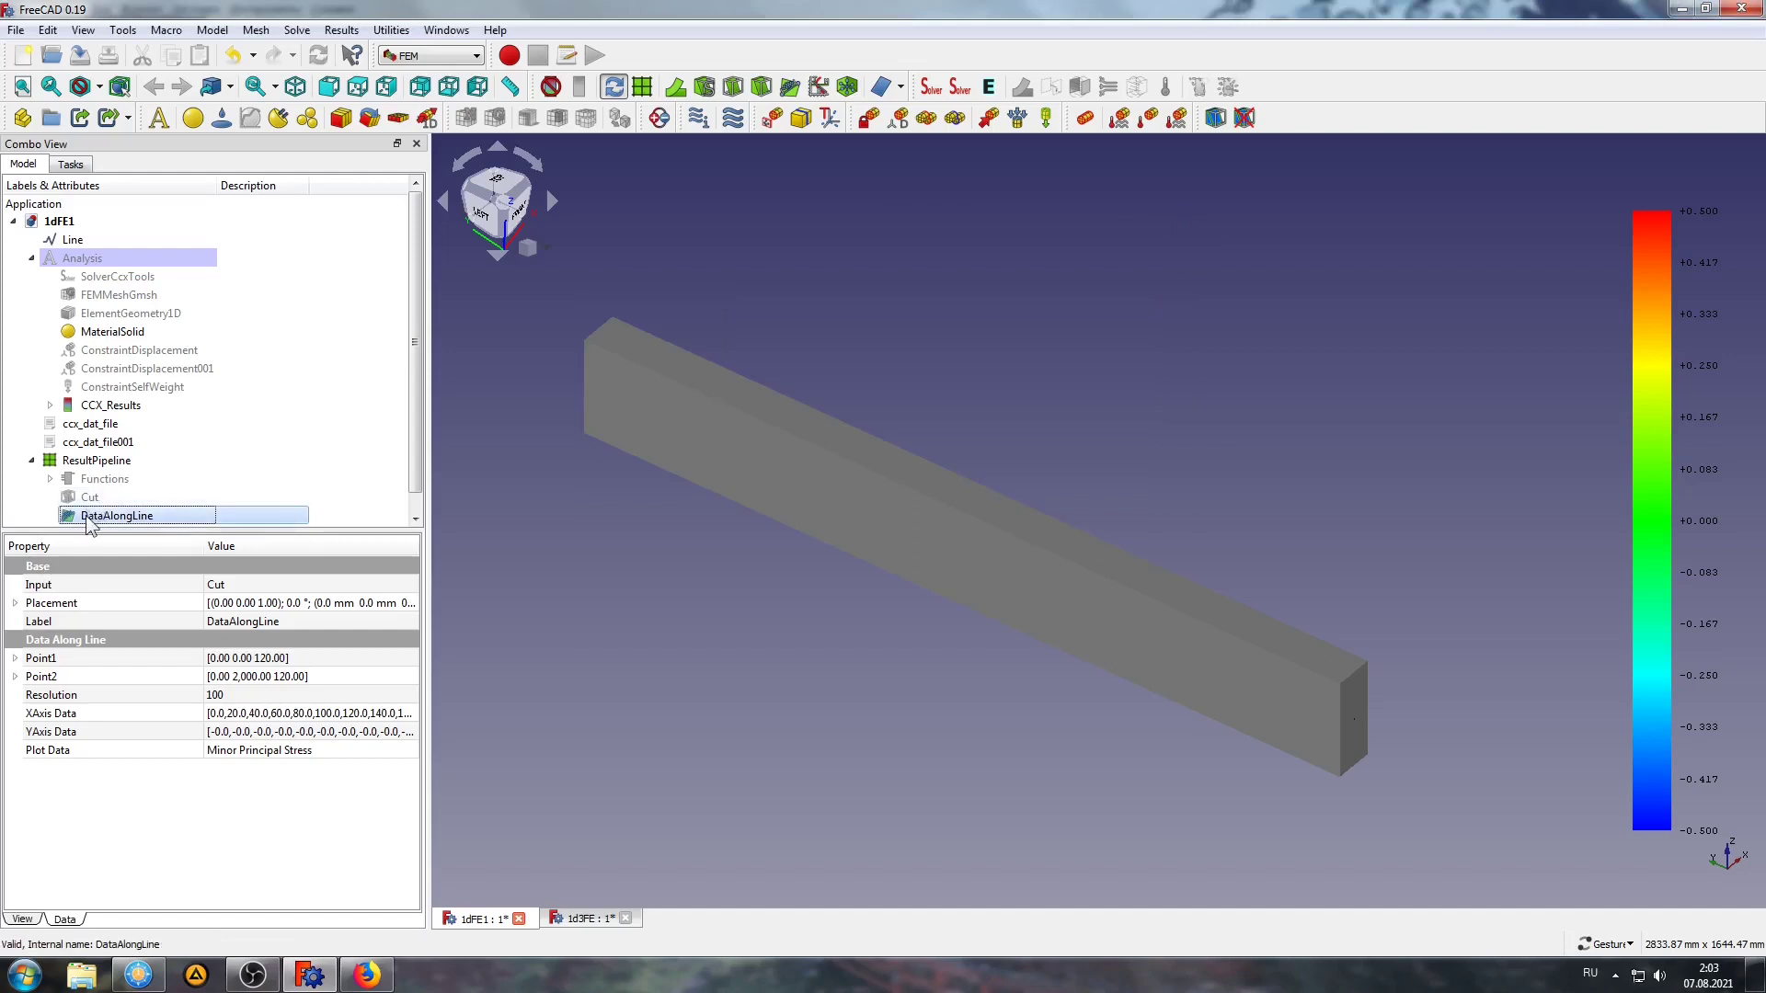
Delete the DataAlongLine and DataAlongLine001 filters, confirming each deletion.
{"action": "key", "text": "Delete"}
{"action": "left_click", "coordinate": [909, 541]}
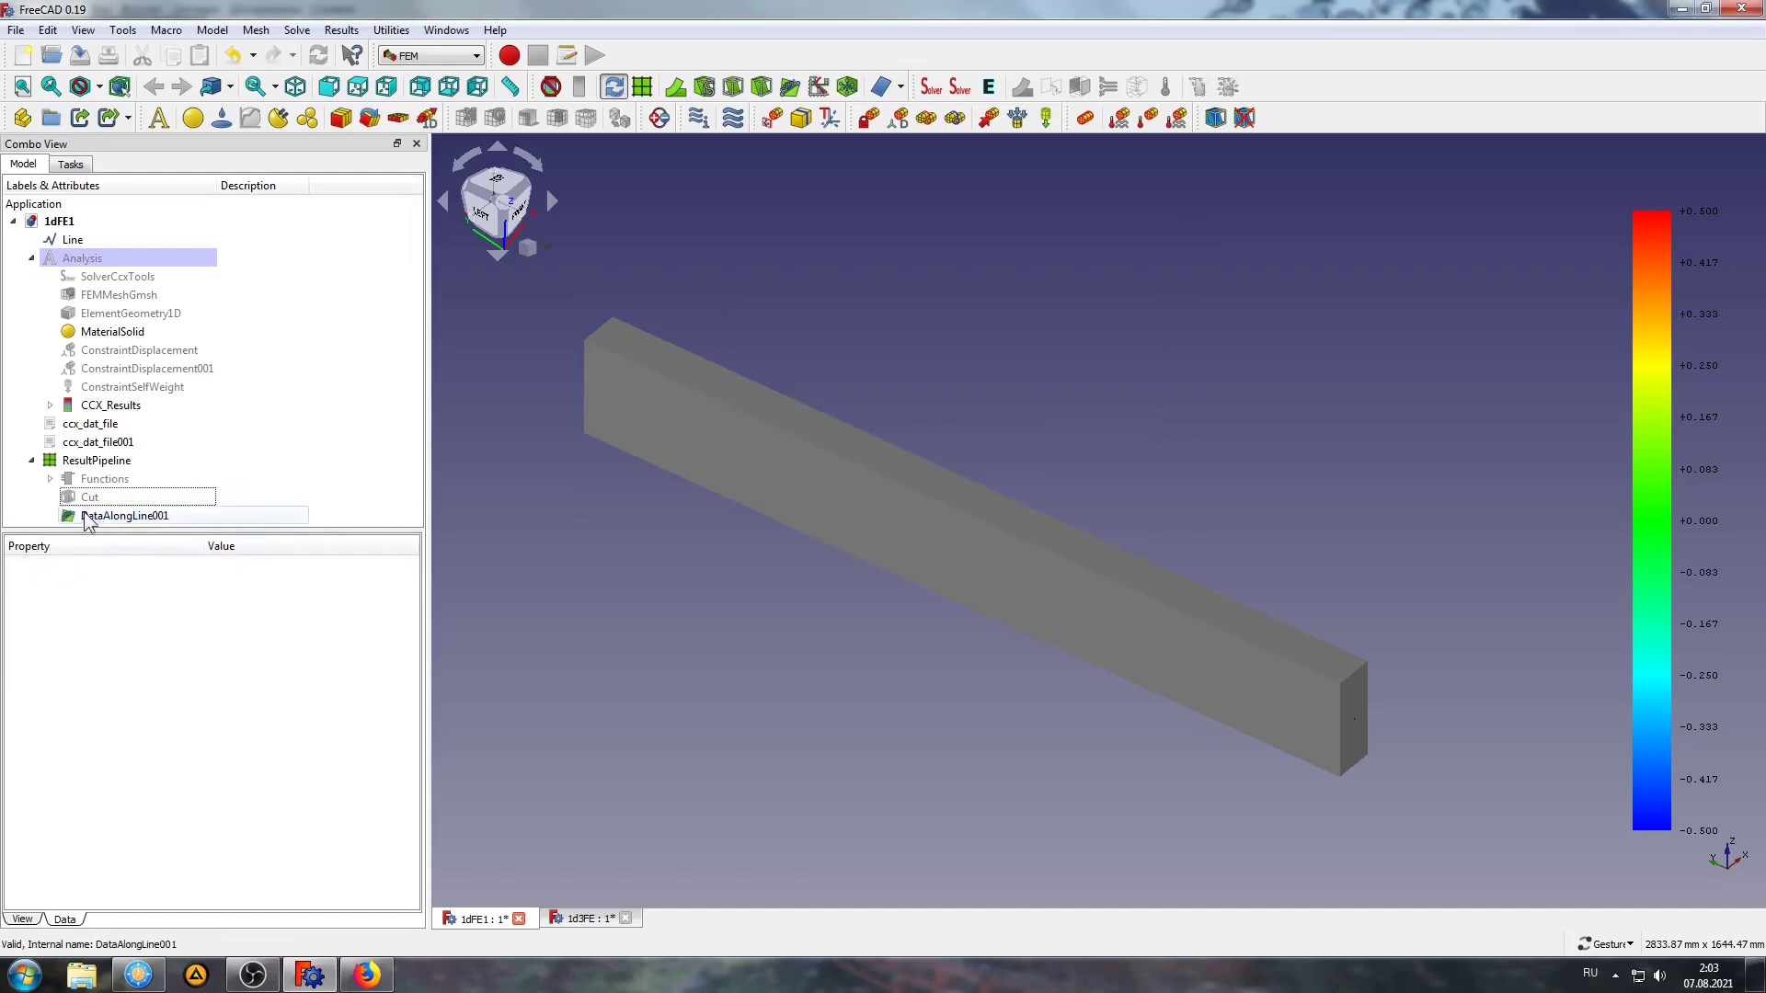
{"action": "left_click", "coordinate": [94, 515]}
{"action": "key", "text": "Delete"}
{"action": "left_click", "coordinate": [907, 533]}
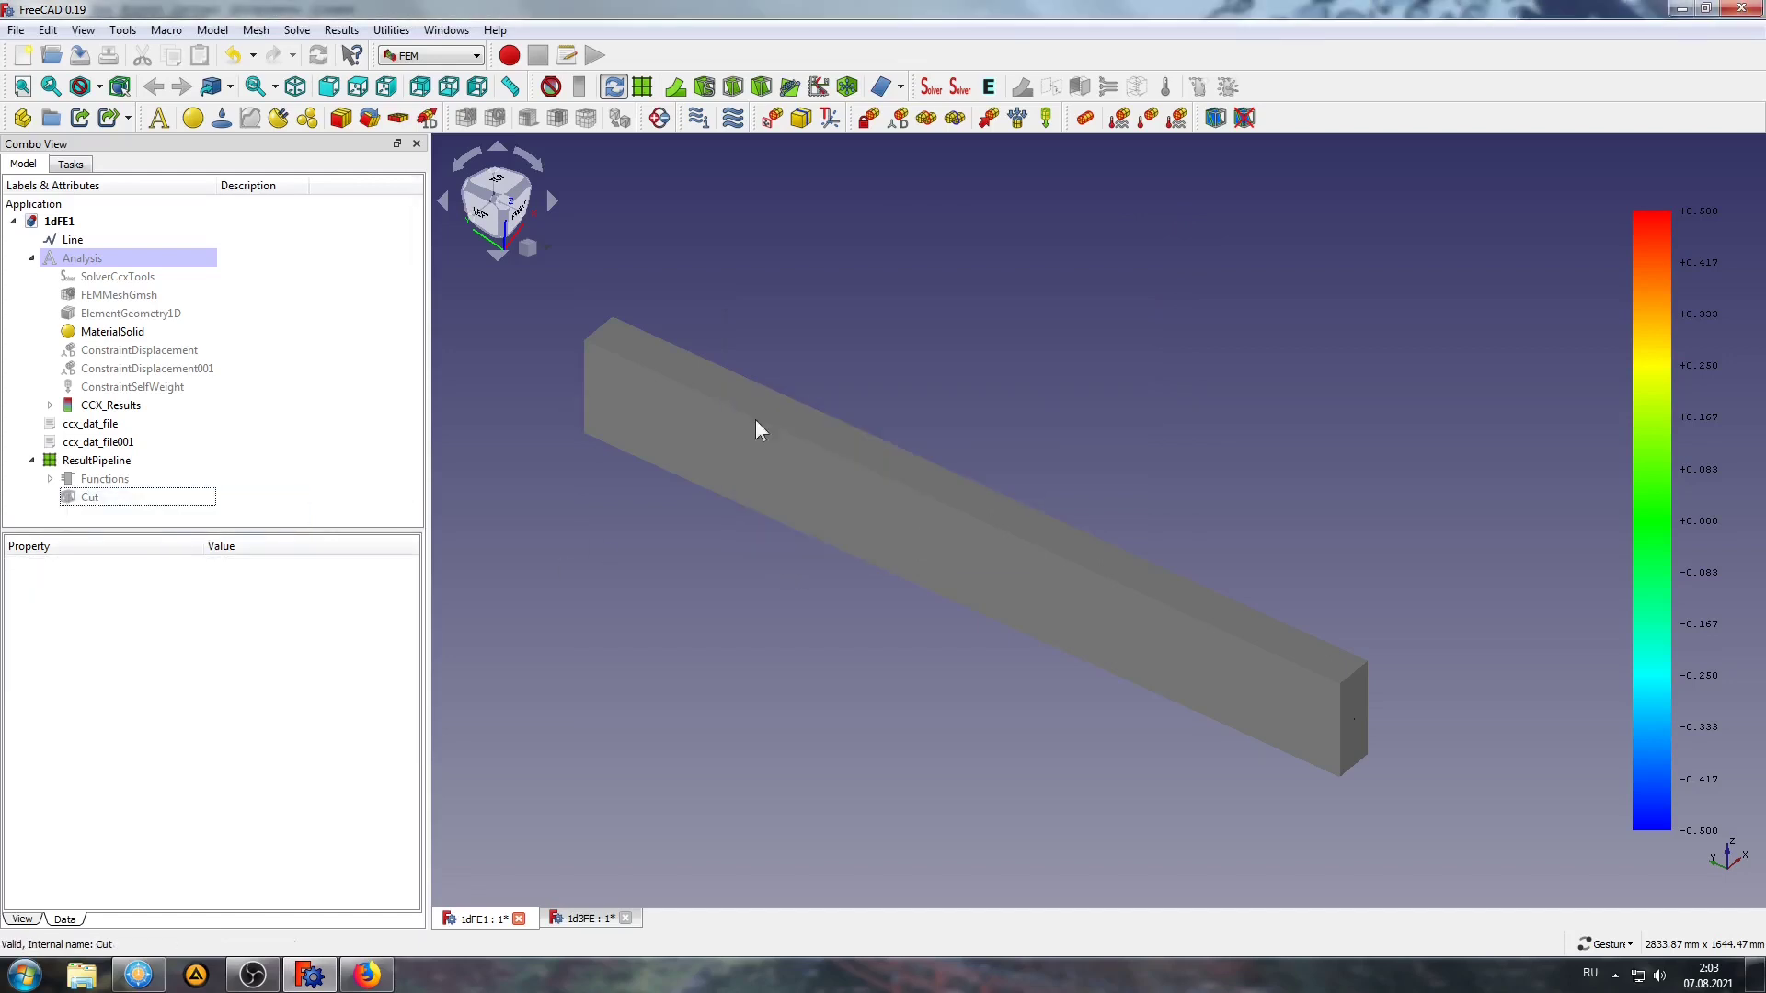
Delete the Cut, its Functions group and the leftover Plane function.
{"action": "left_click", "coordinate": [89, 497]}
{"action": "key", "text": "Delete"}
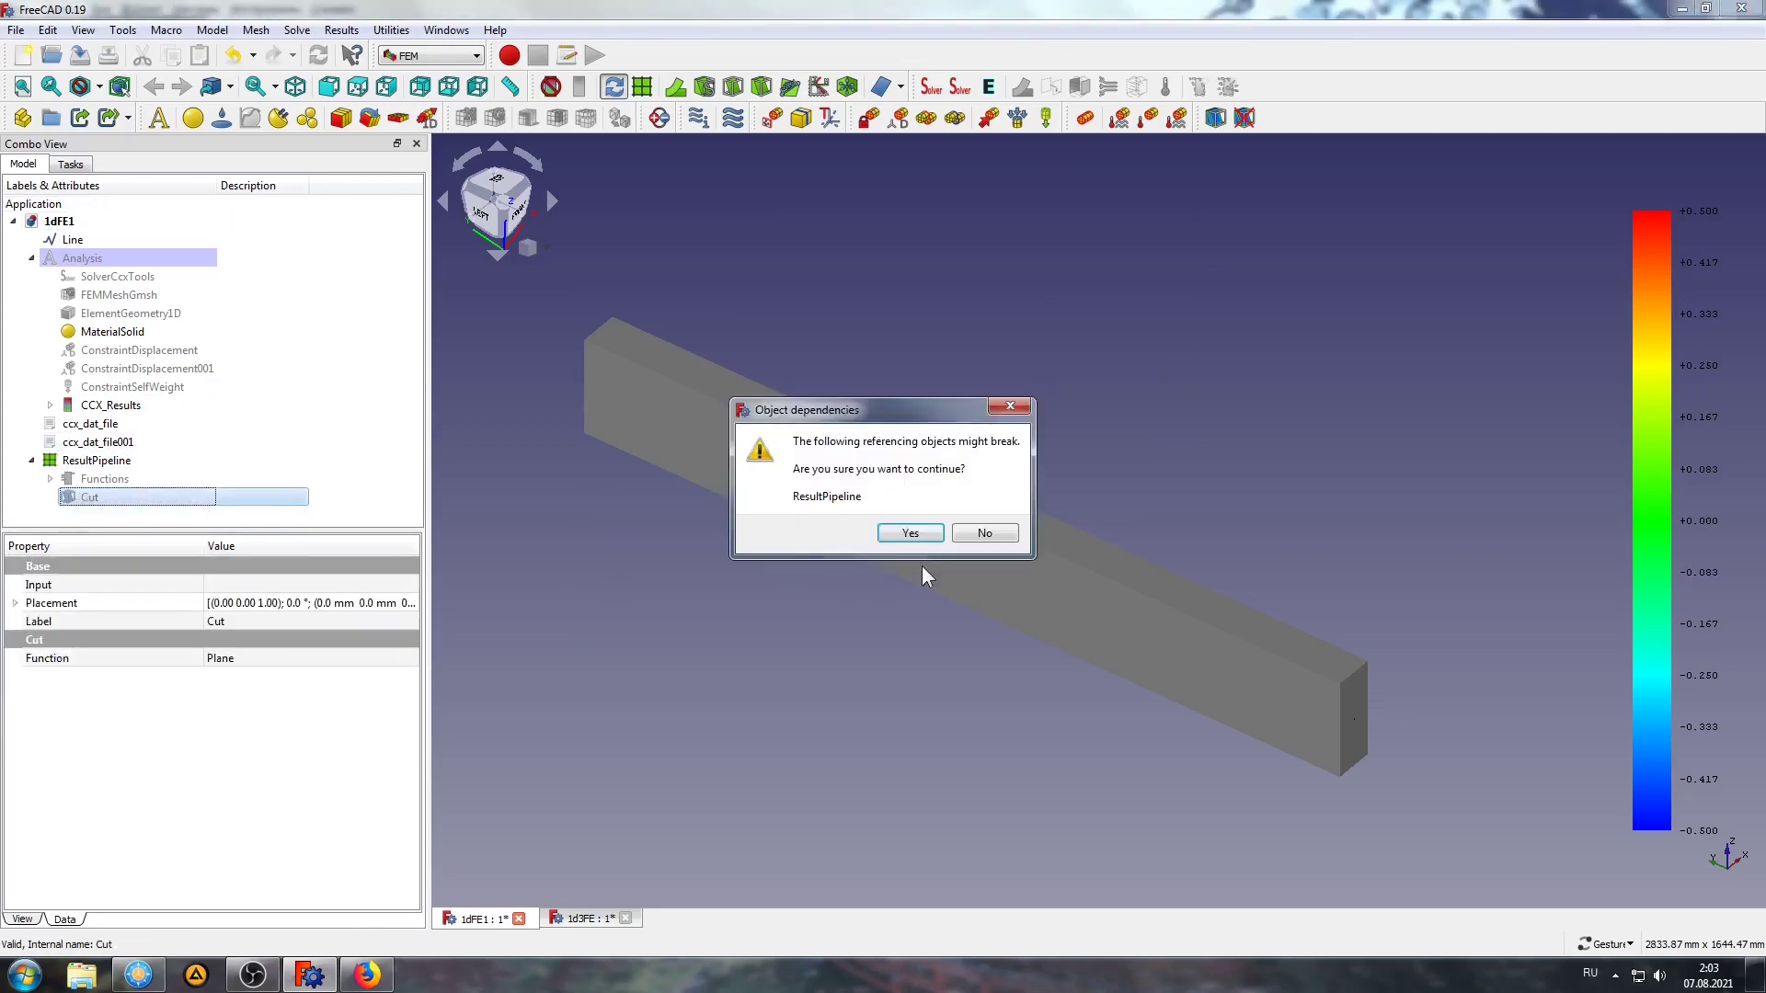
{"action": "left_click", "coordinate": [910, 534]}
{"action": "left_click", "coordinate": [102, 478]}
{"action": "key", "text": "Delete"}
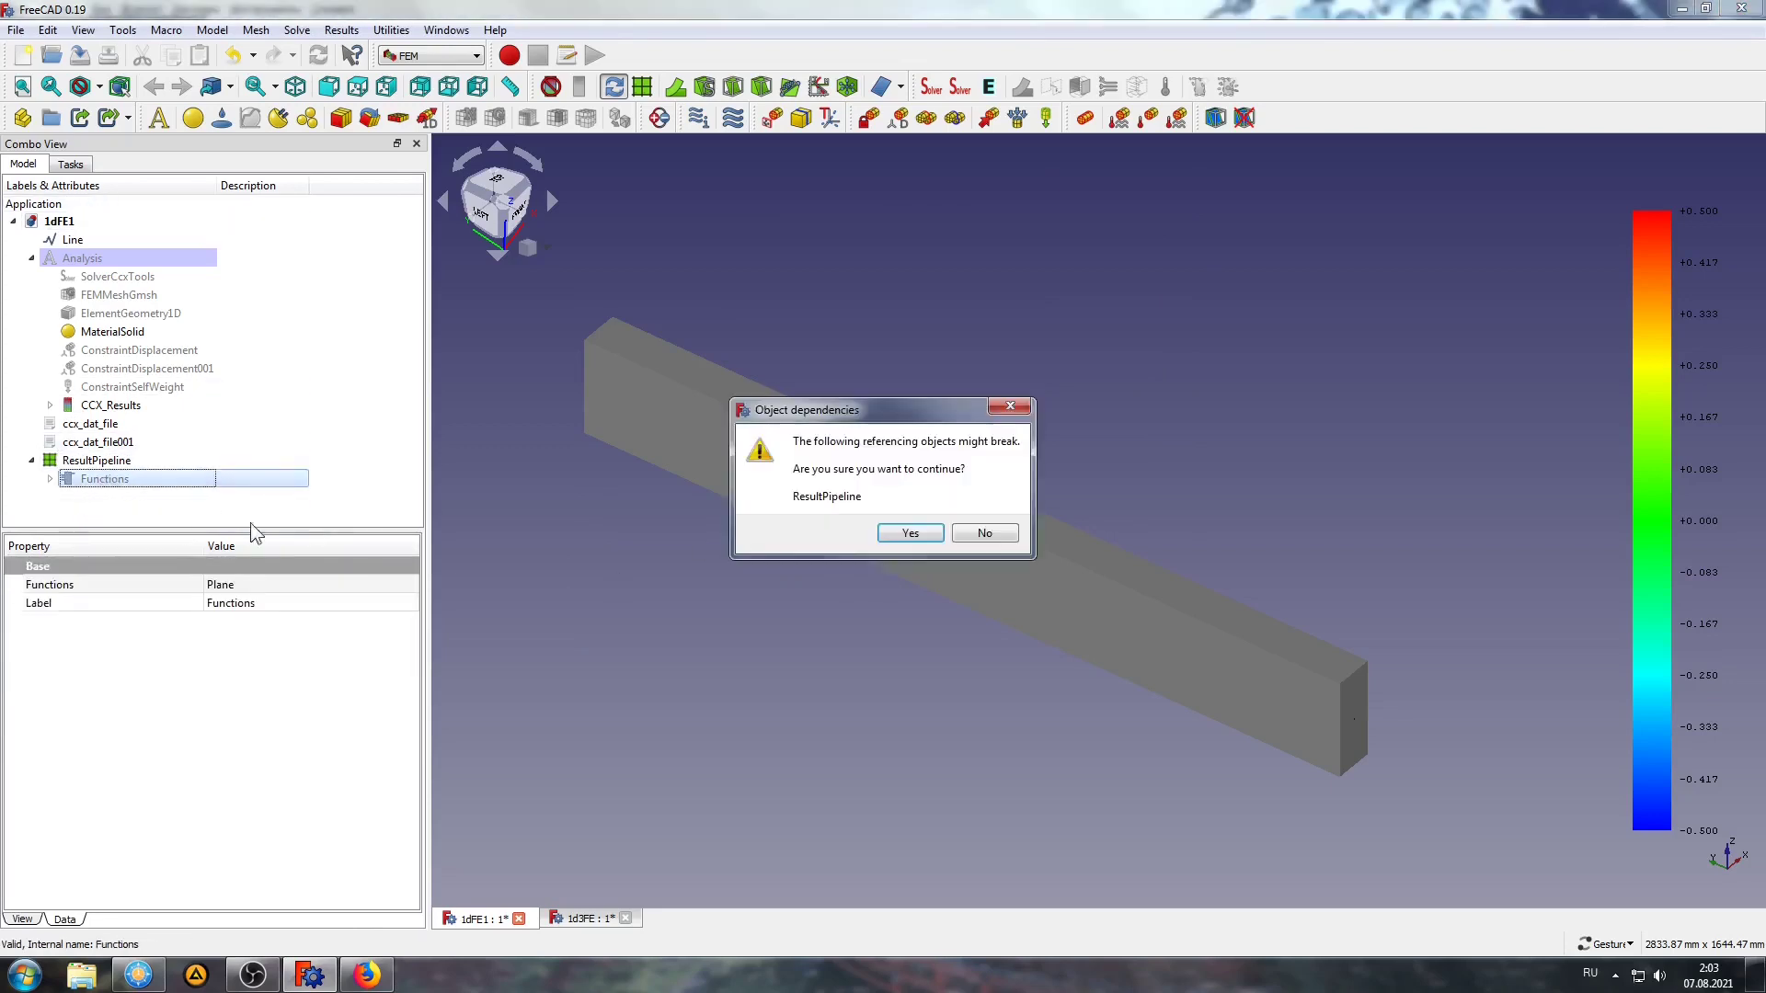
{"action": "left_click", "coordinate": [931, 541]}
{"action": "left_click", "coordinate": [107, 473]}
{"action": "key", "text": "Delete"}
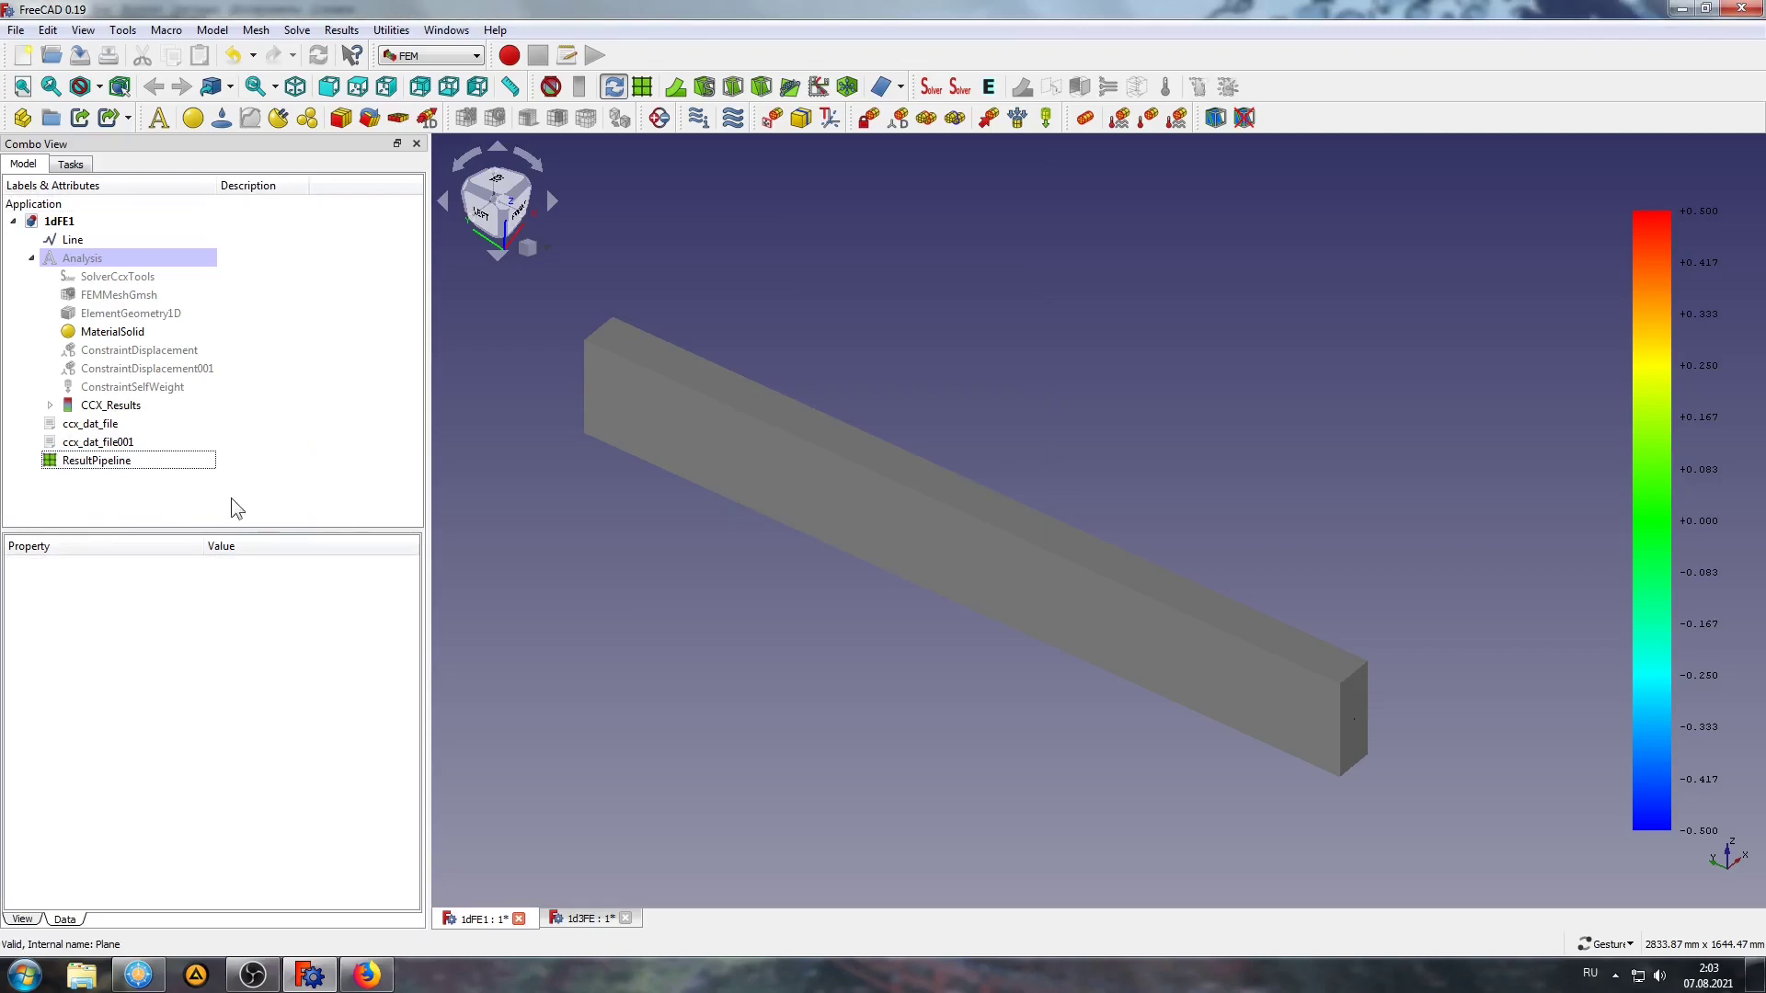
Open and close the ResultPipeline options, then rotate the beam view slightly.
{"action": "left_click", "coordinate": [77, 469]}
{"action": "double_click", "coordinate": [92, 463]}
{"action": "left_click", "coordinate": [213, 203]}
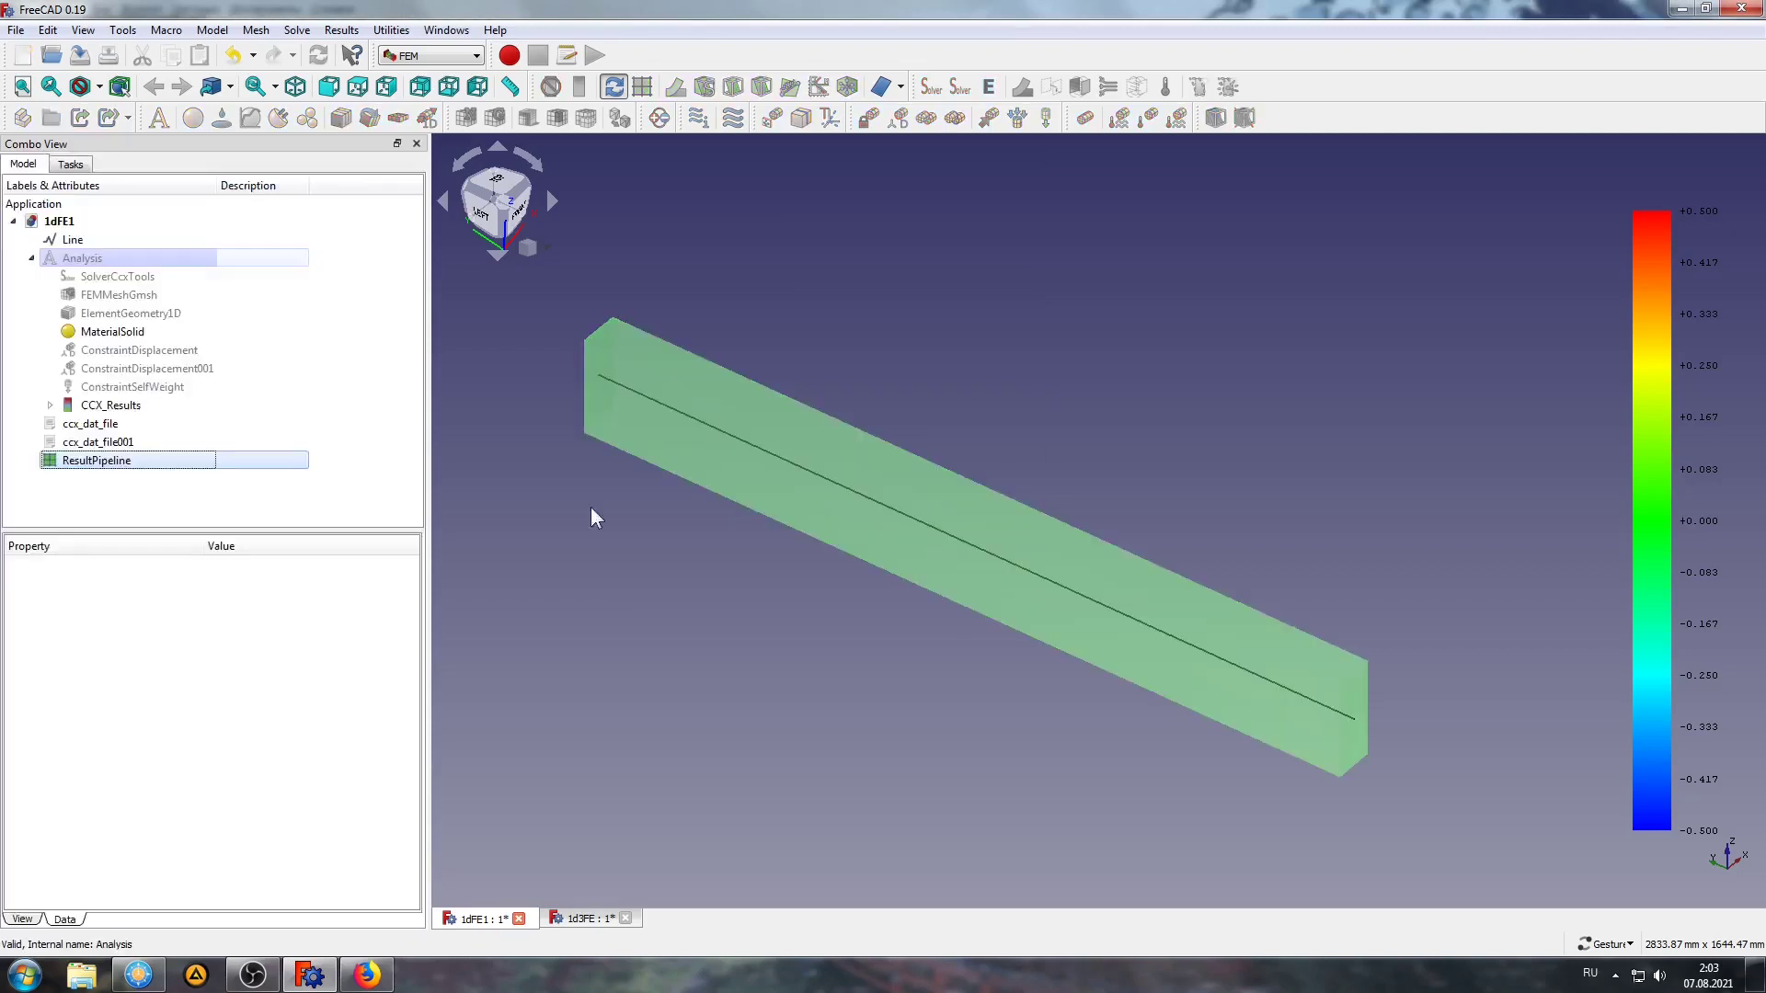
{"action": "left_click", "coordinate": [682, 619]}
{"action": "left_click_drag", "start_coordinate": [682, 619], "coordinate": [633, 613]}
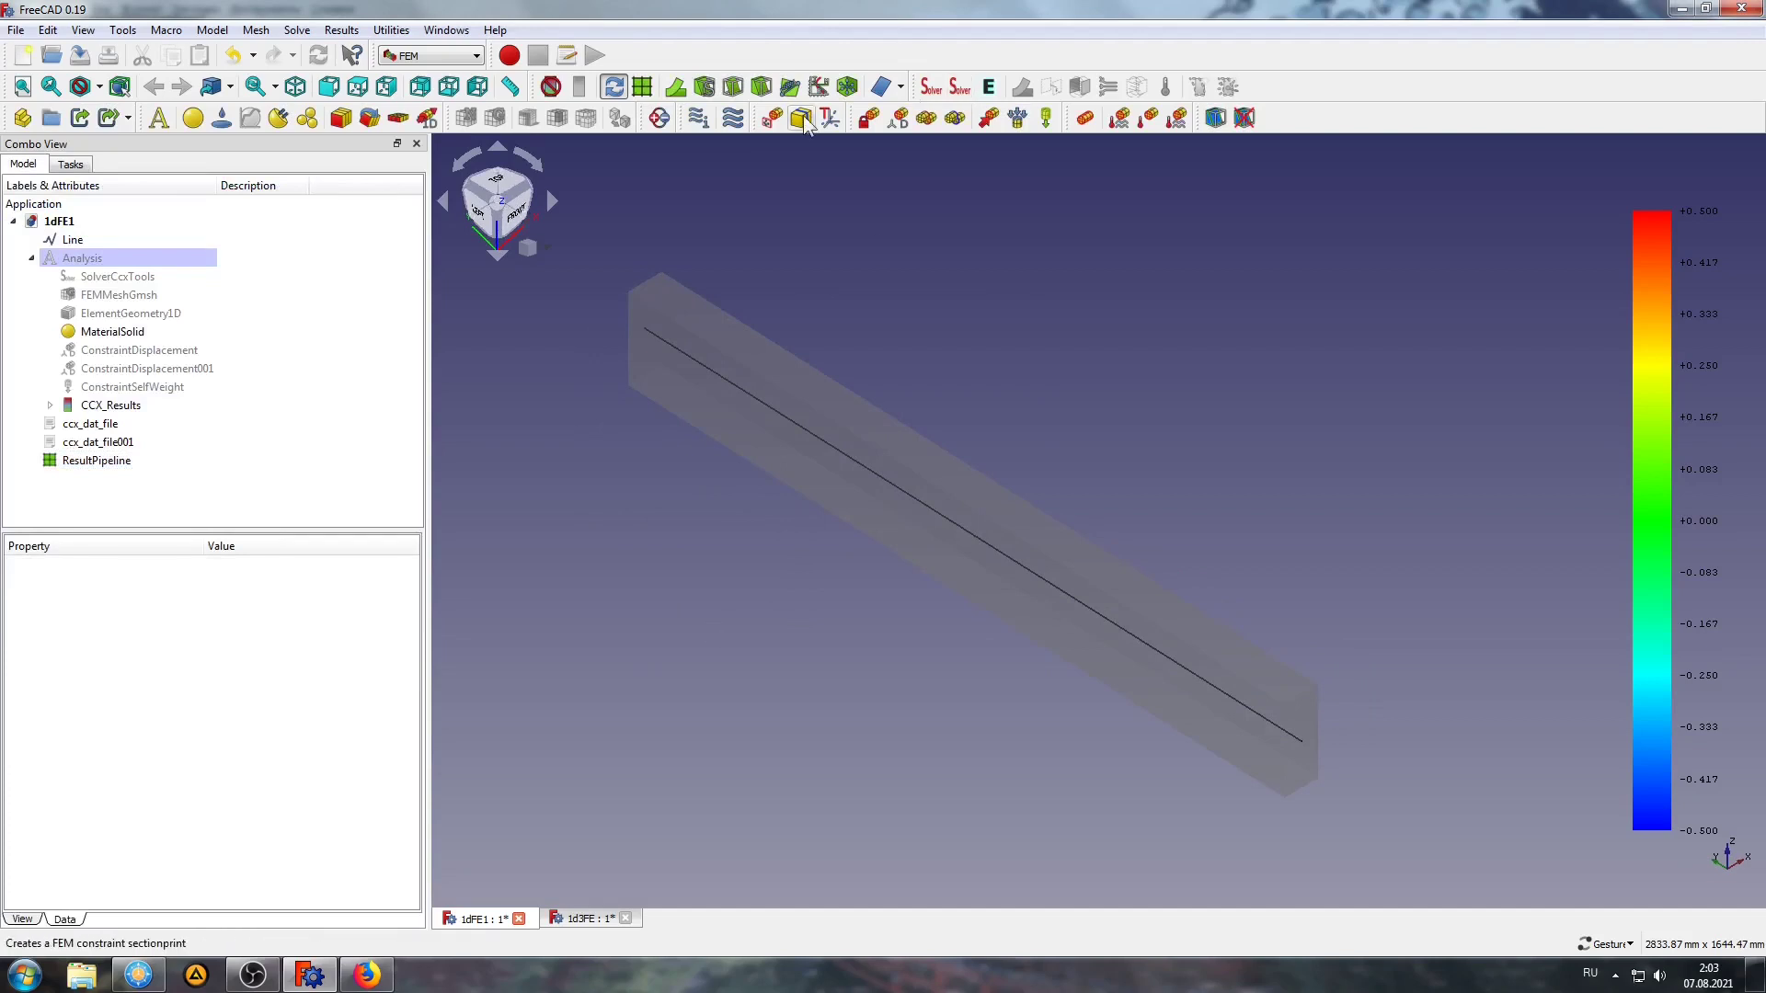
Add a DataAtPoint filter and set its Display Mode to Surface.
{"action": "left_click", "coordinate": [847, 92]}
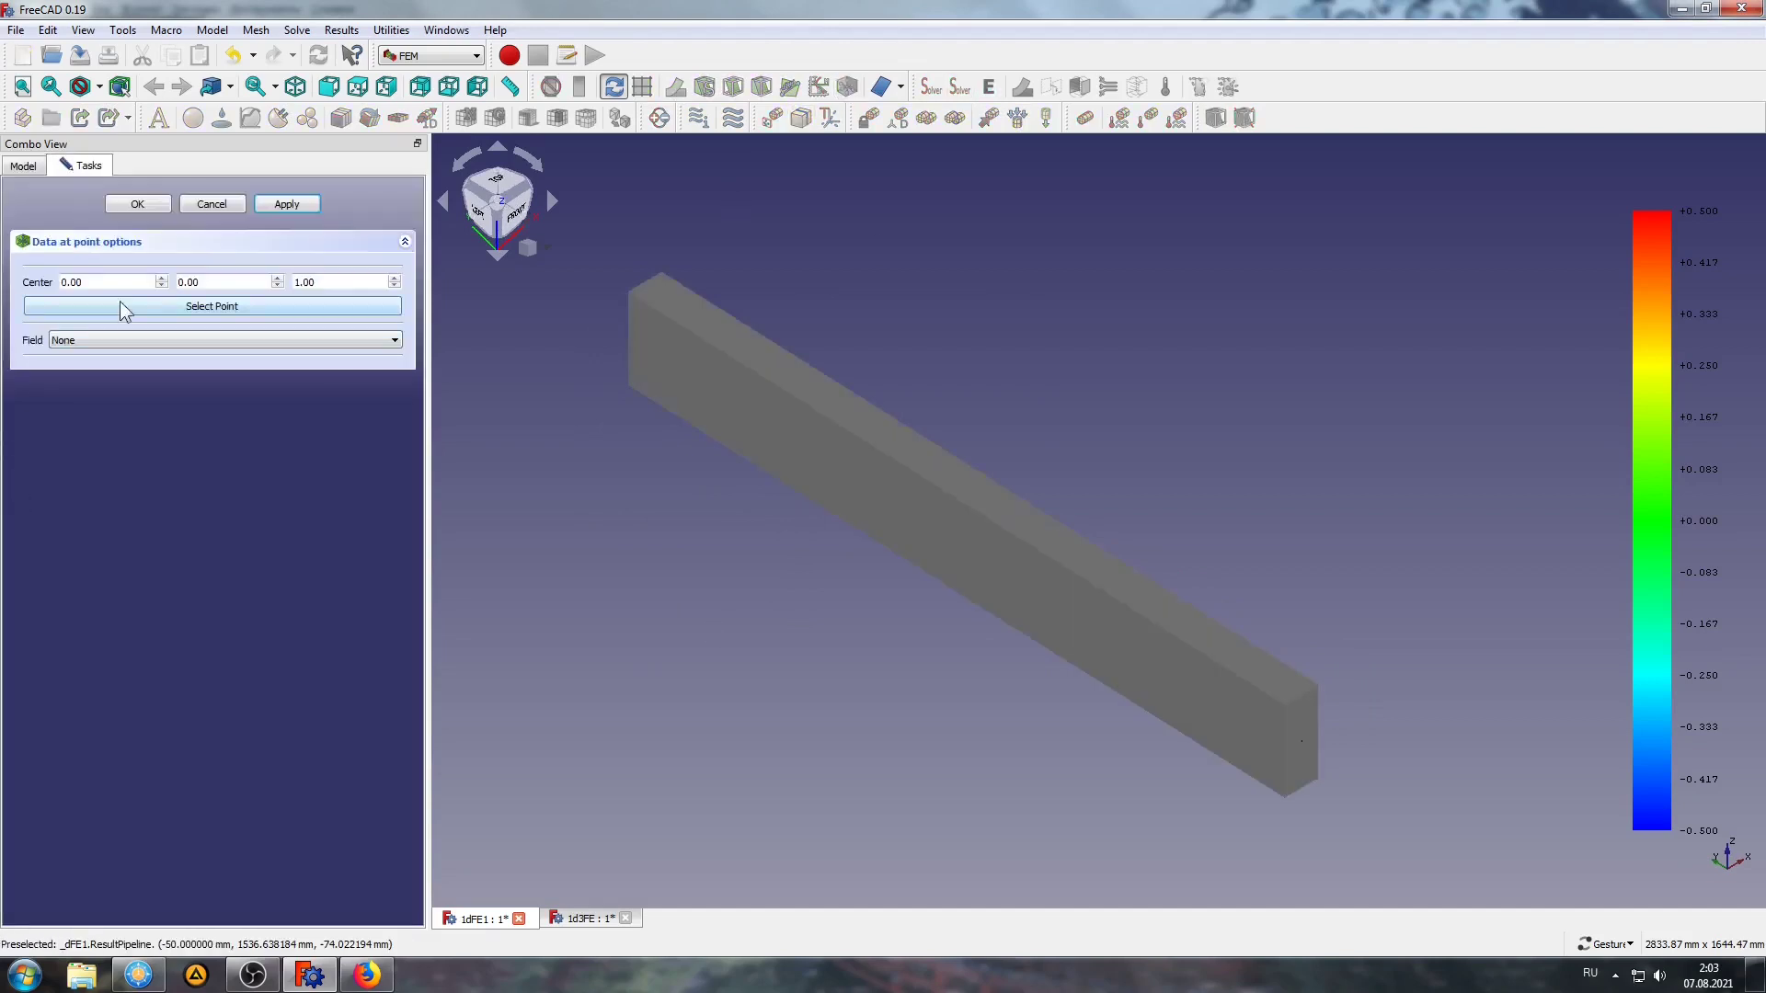
{"action": "left_click", "coordinate": [138, 205]}
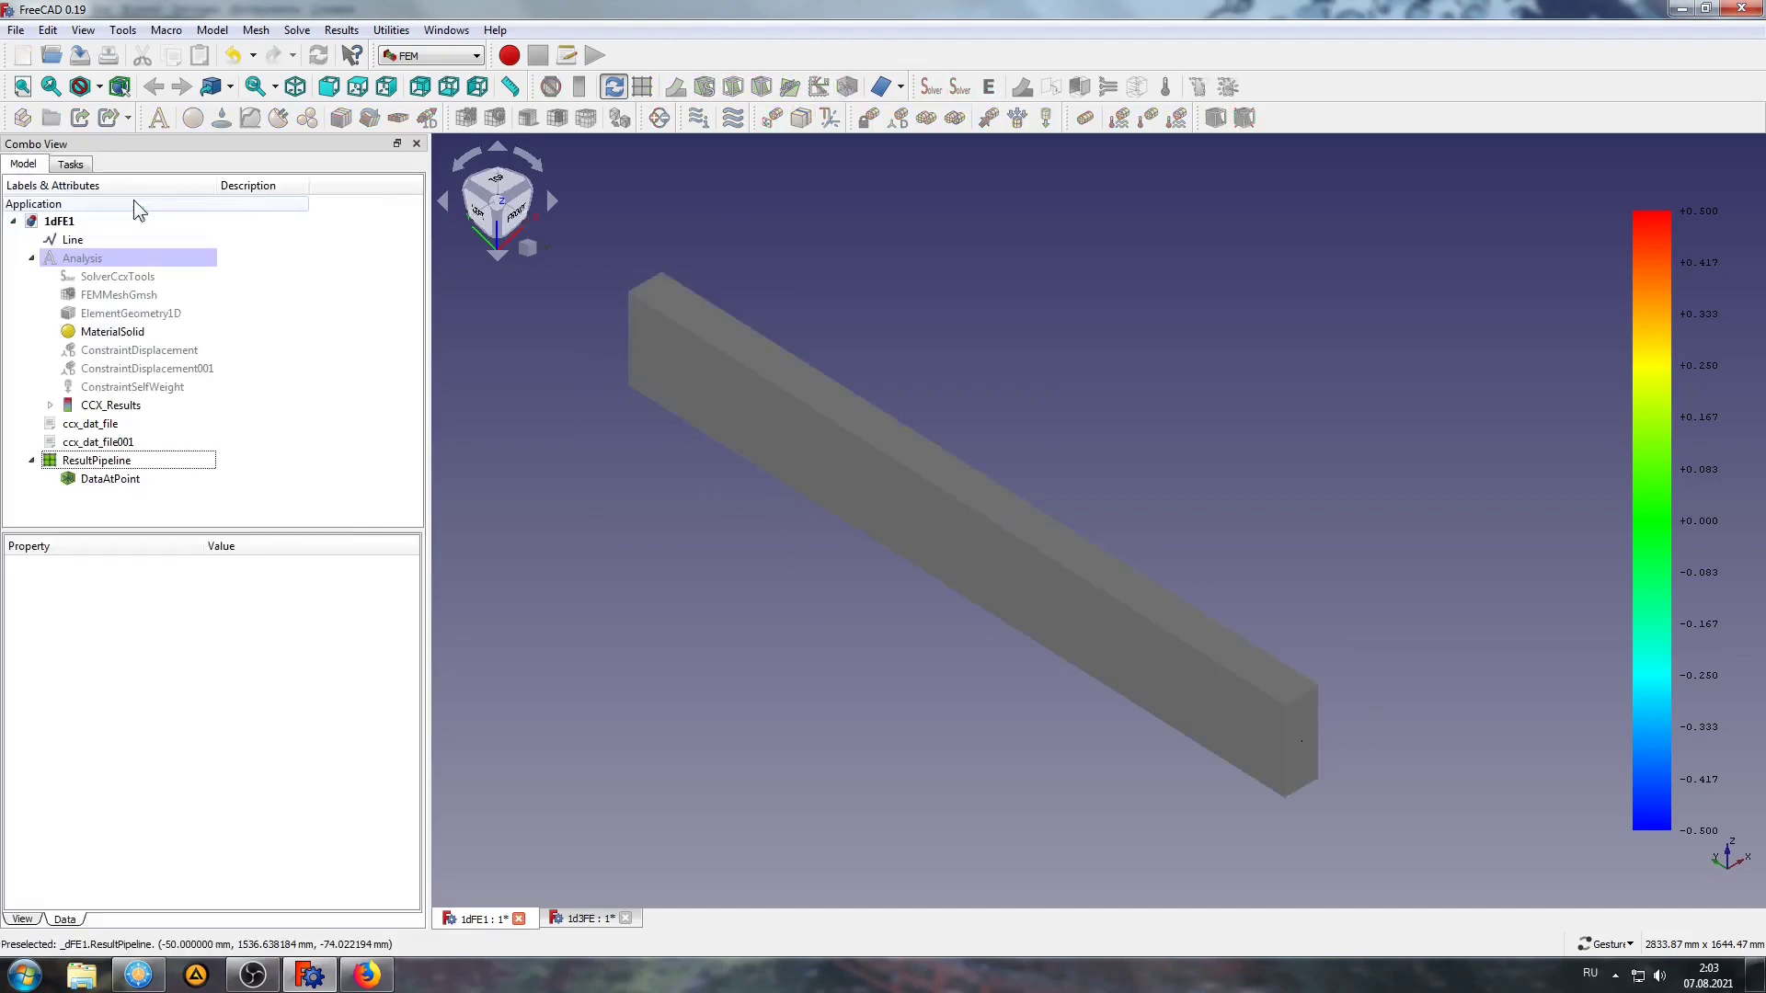
{"action": "left_click", "coordinate": [107, 479]}
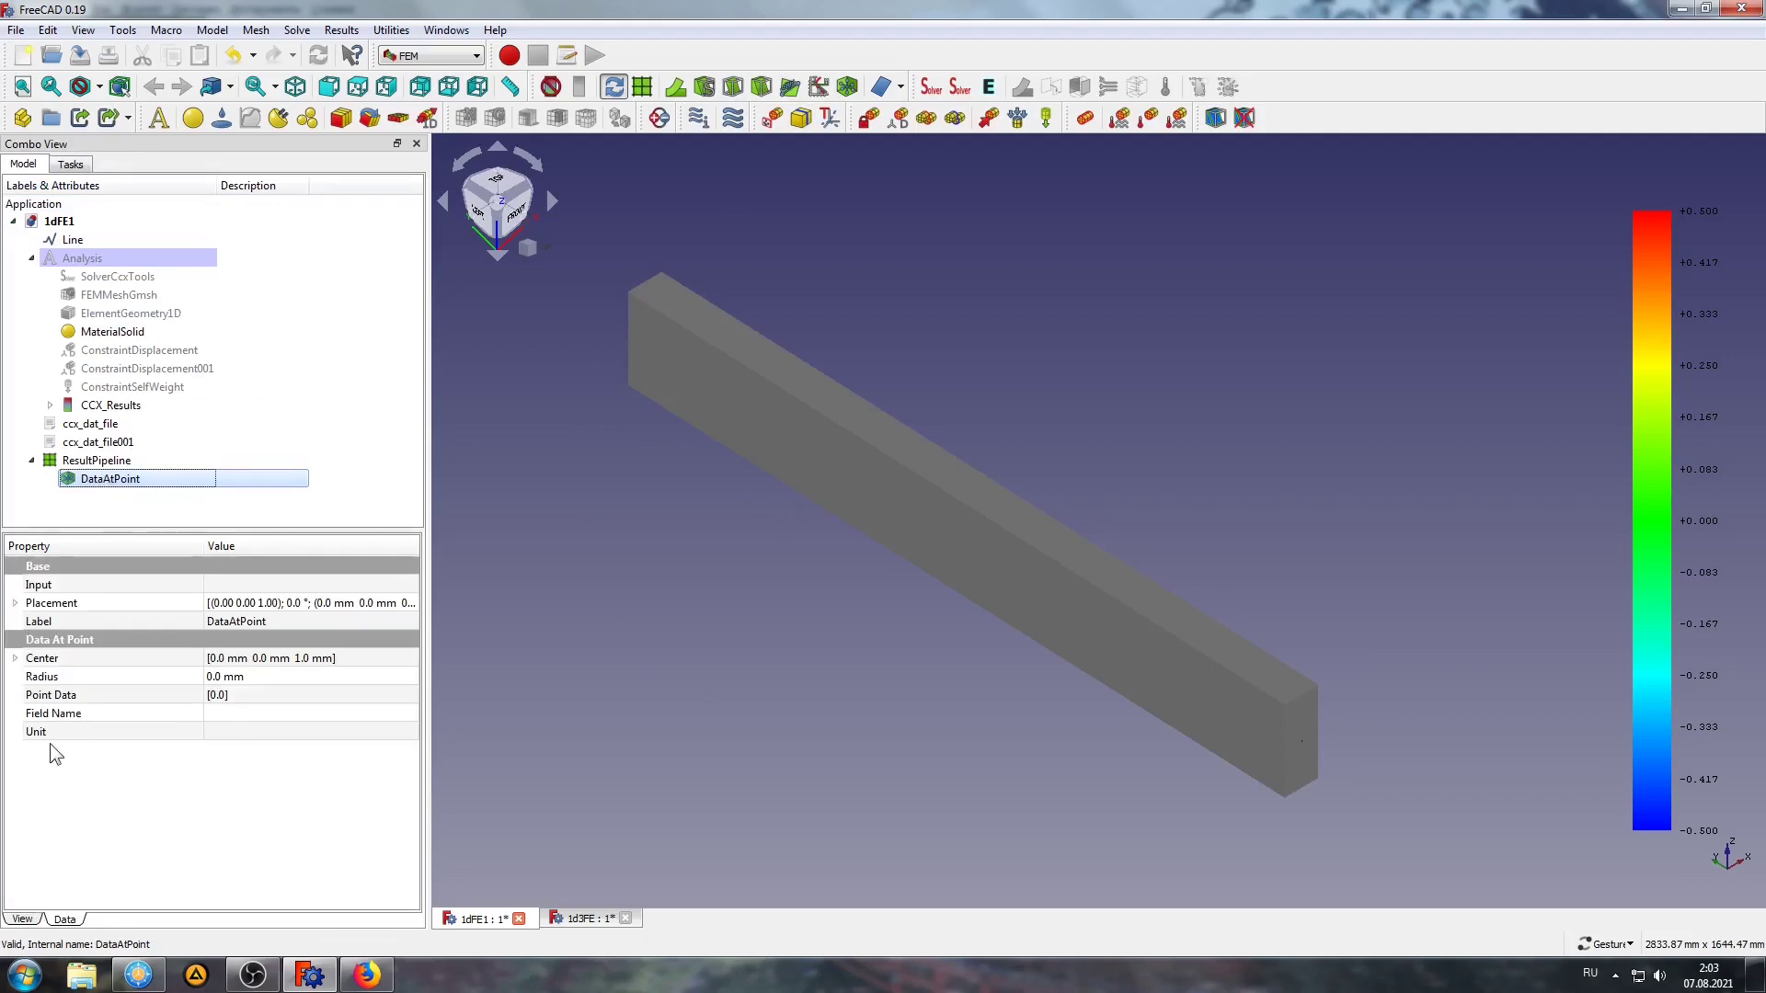
{"action": "left_click", "coordinate": [21, 919]}
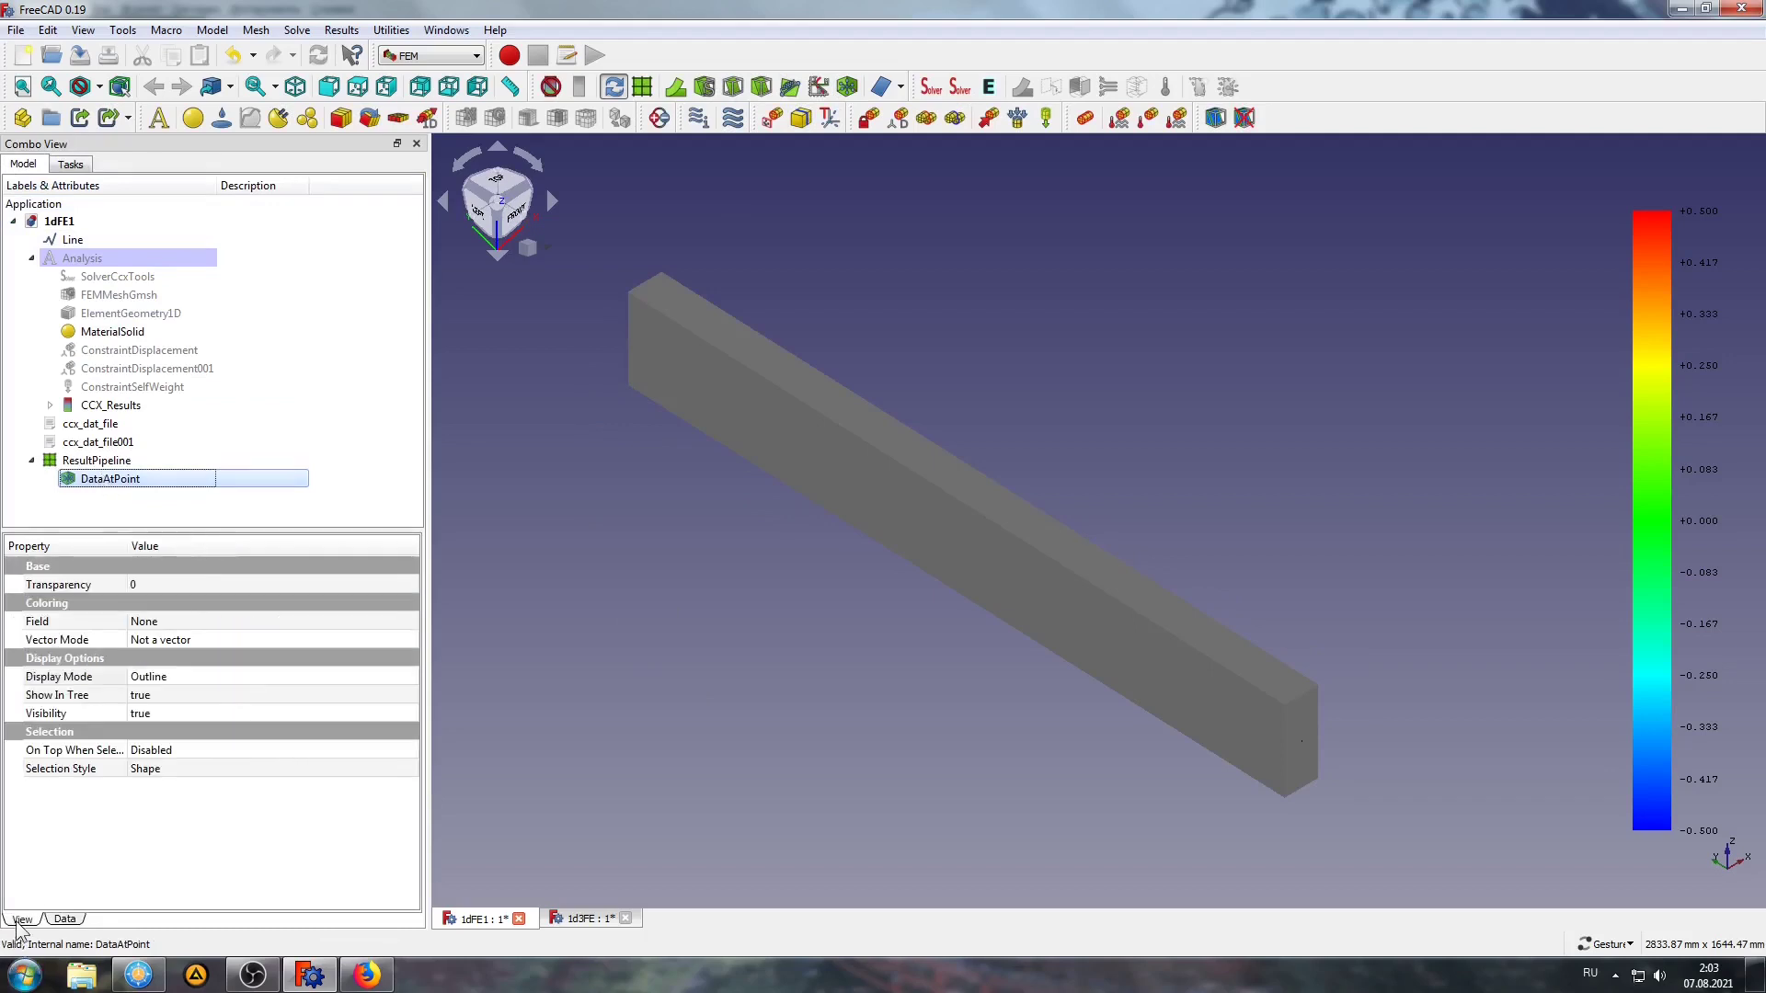
{"action": "double_click", "coordinate": [191, 678]}
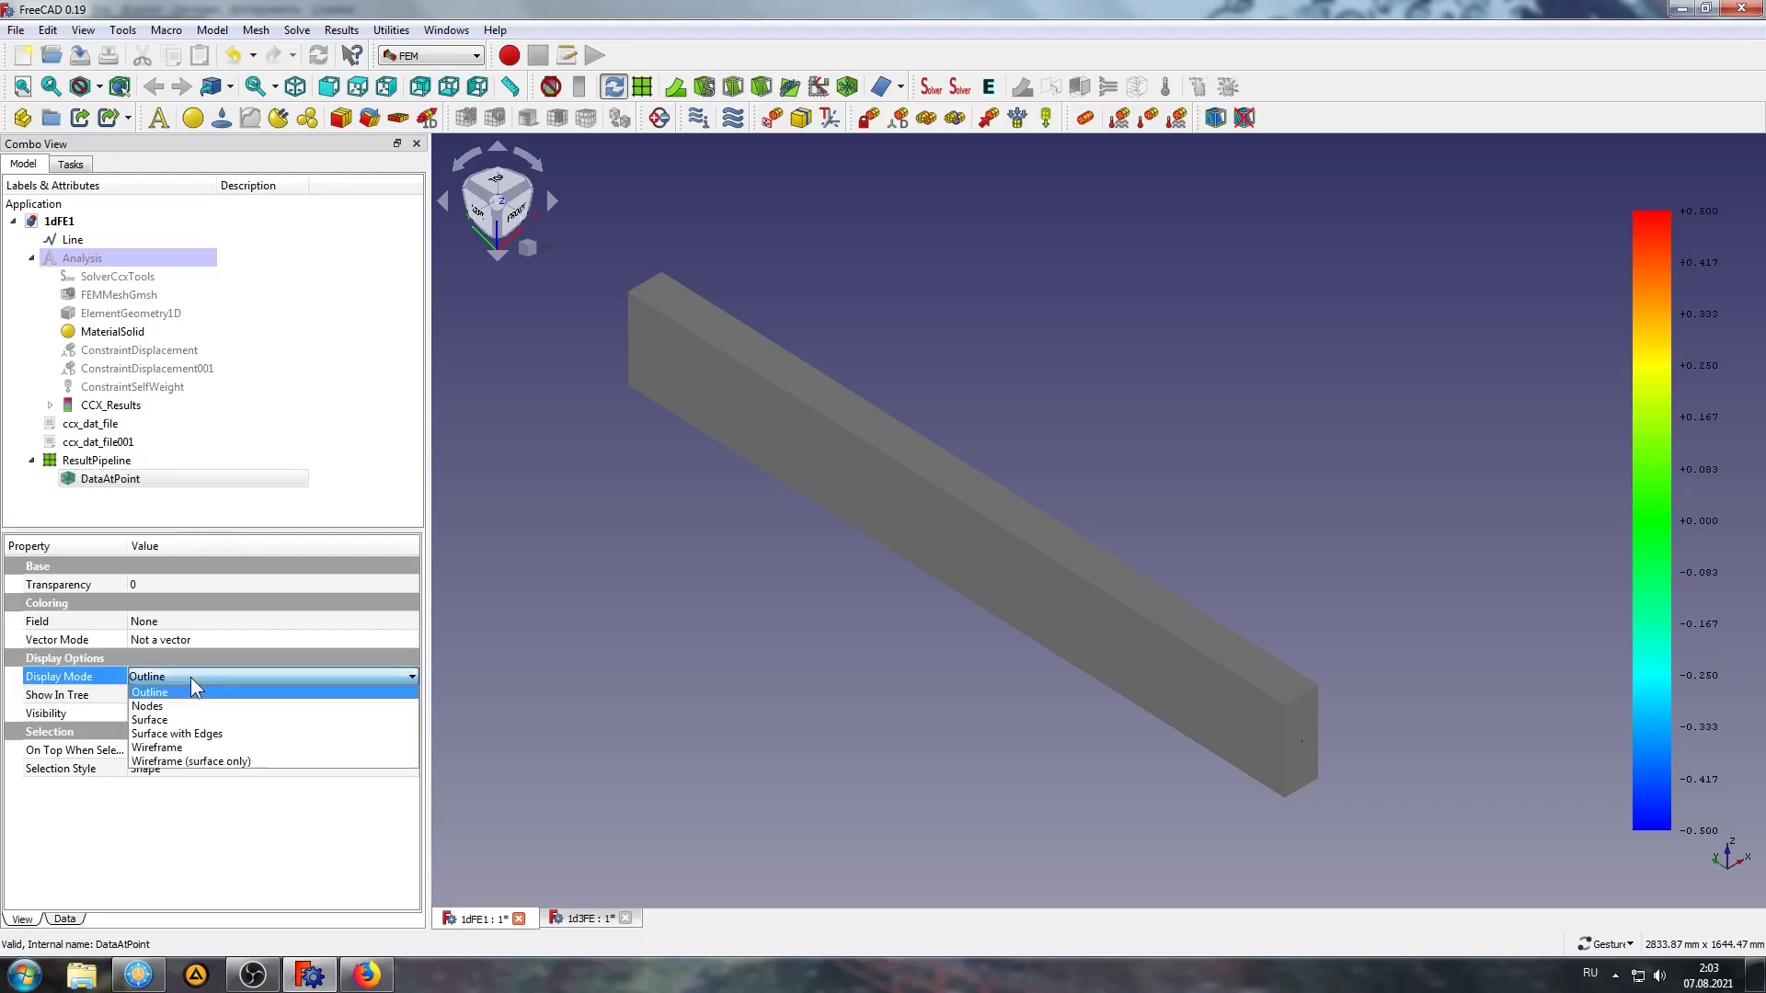
{"action": "left_click", "coordinate": [162, 721]}
Confirm the ResultPipeline display options, keeping the beam translucent, and rotate the view slightly.
{"action": "left_click", "coordinate": [115, 461]}
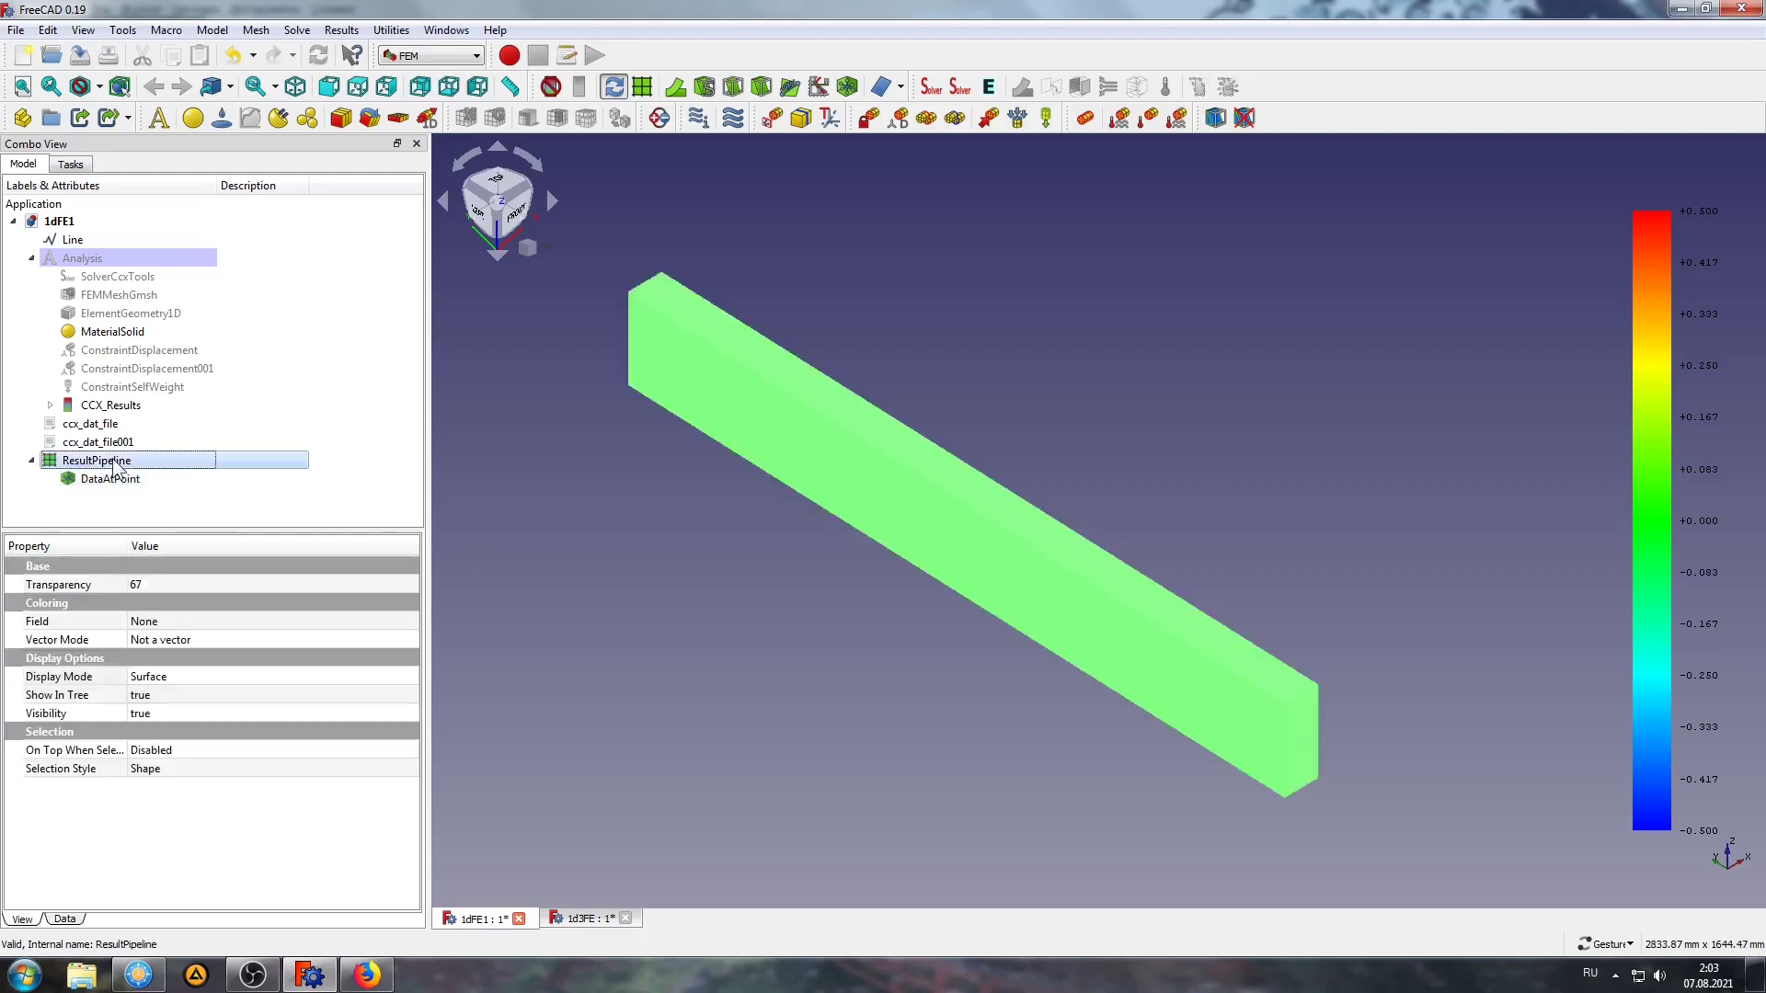
{"action": "double_click", "coordinate": [115, 462]}
{"action": "left_click", "coordinate": [212, 204]}
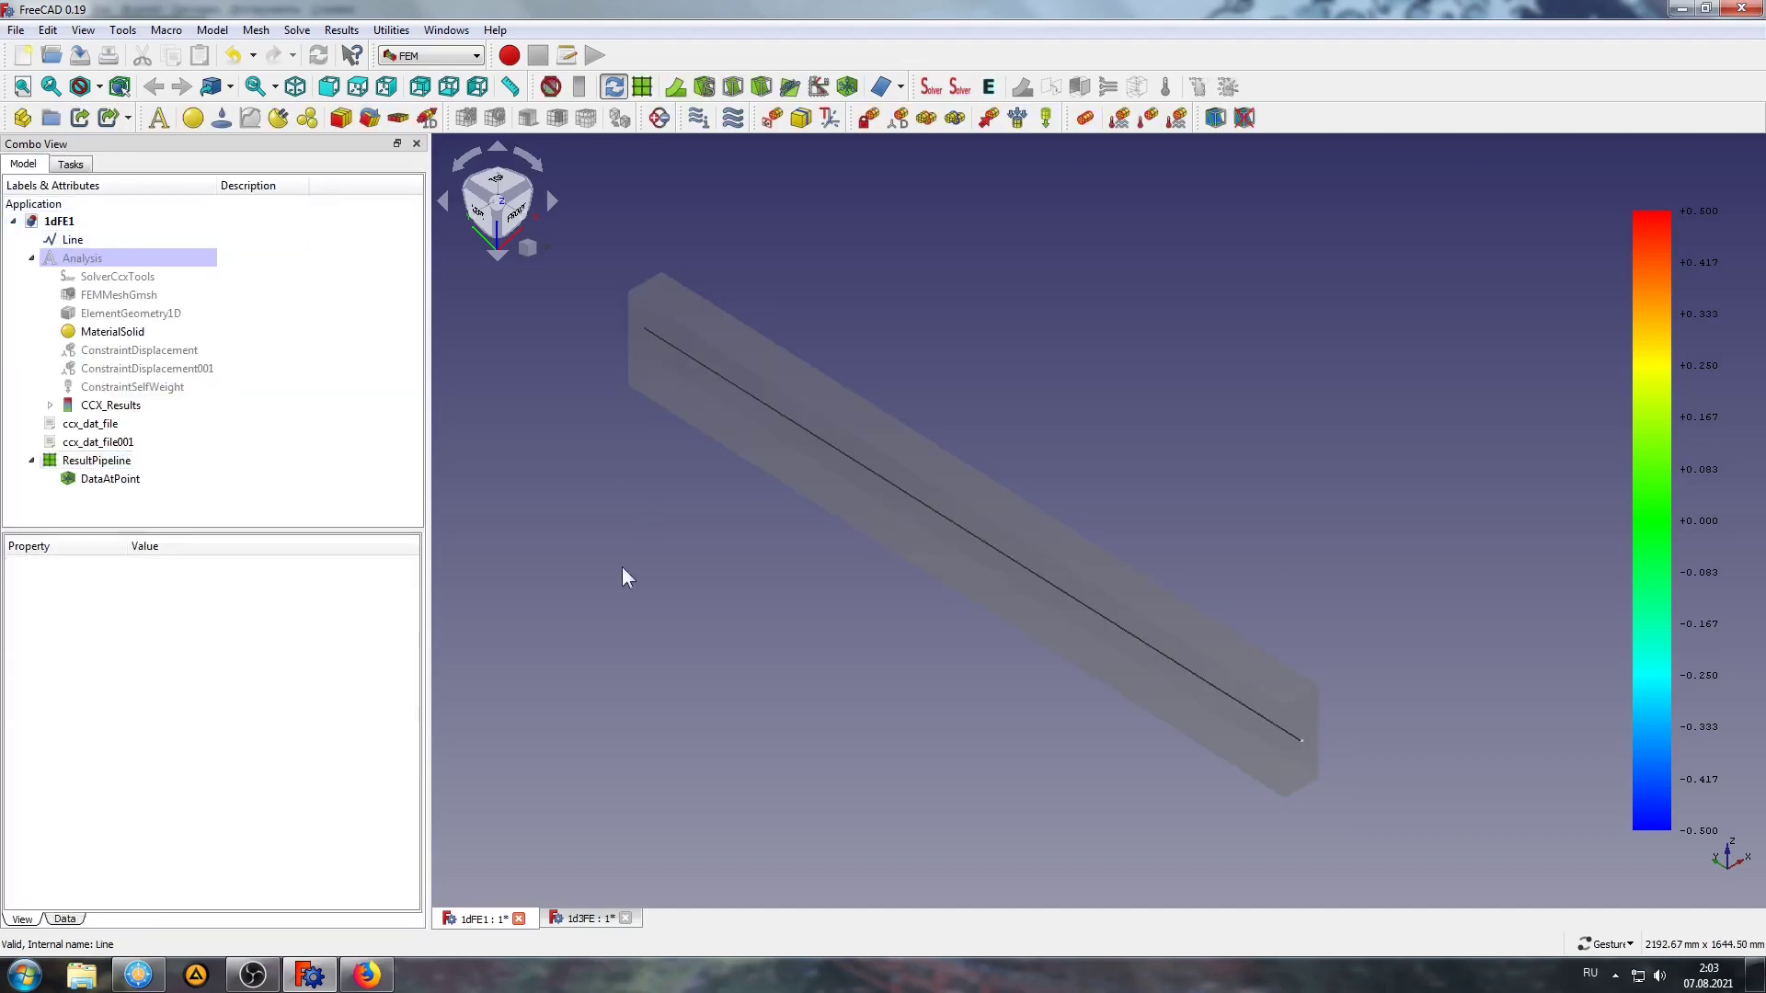
{"action": "left_click_drag", "start_coordinate": [718, 657], "coordinate": [749, 650]}
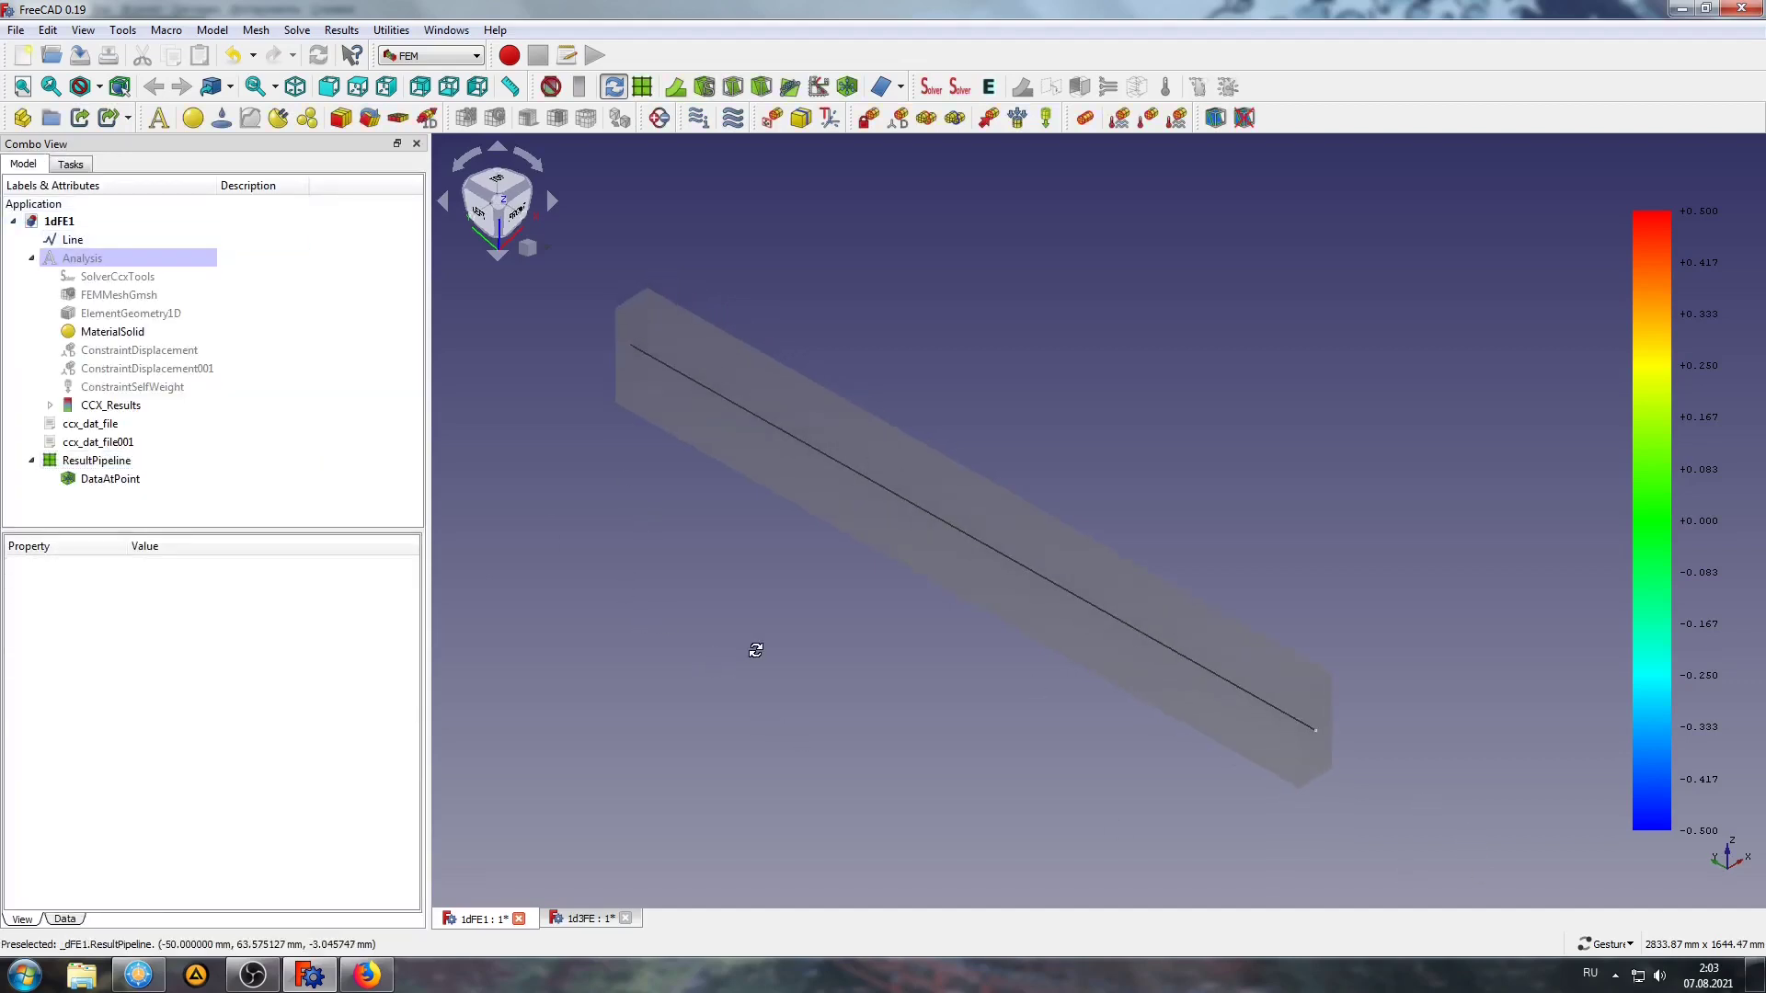
Set the DataAtPoint centre to (0, 1000, 120) and apply it.
{"action": "double_click", "coordinate": [82, 484]}
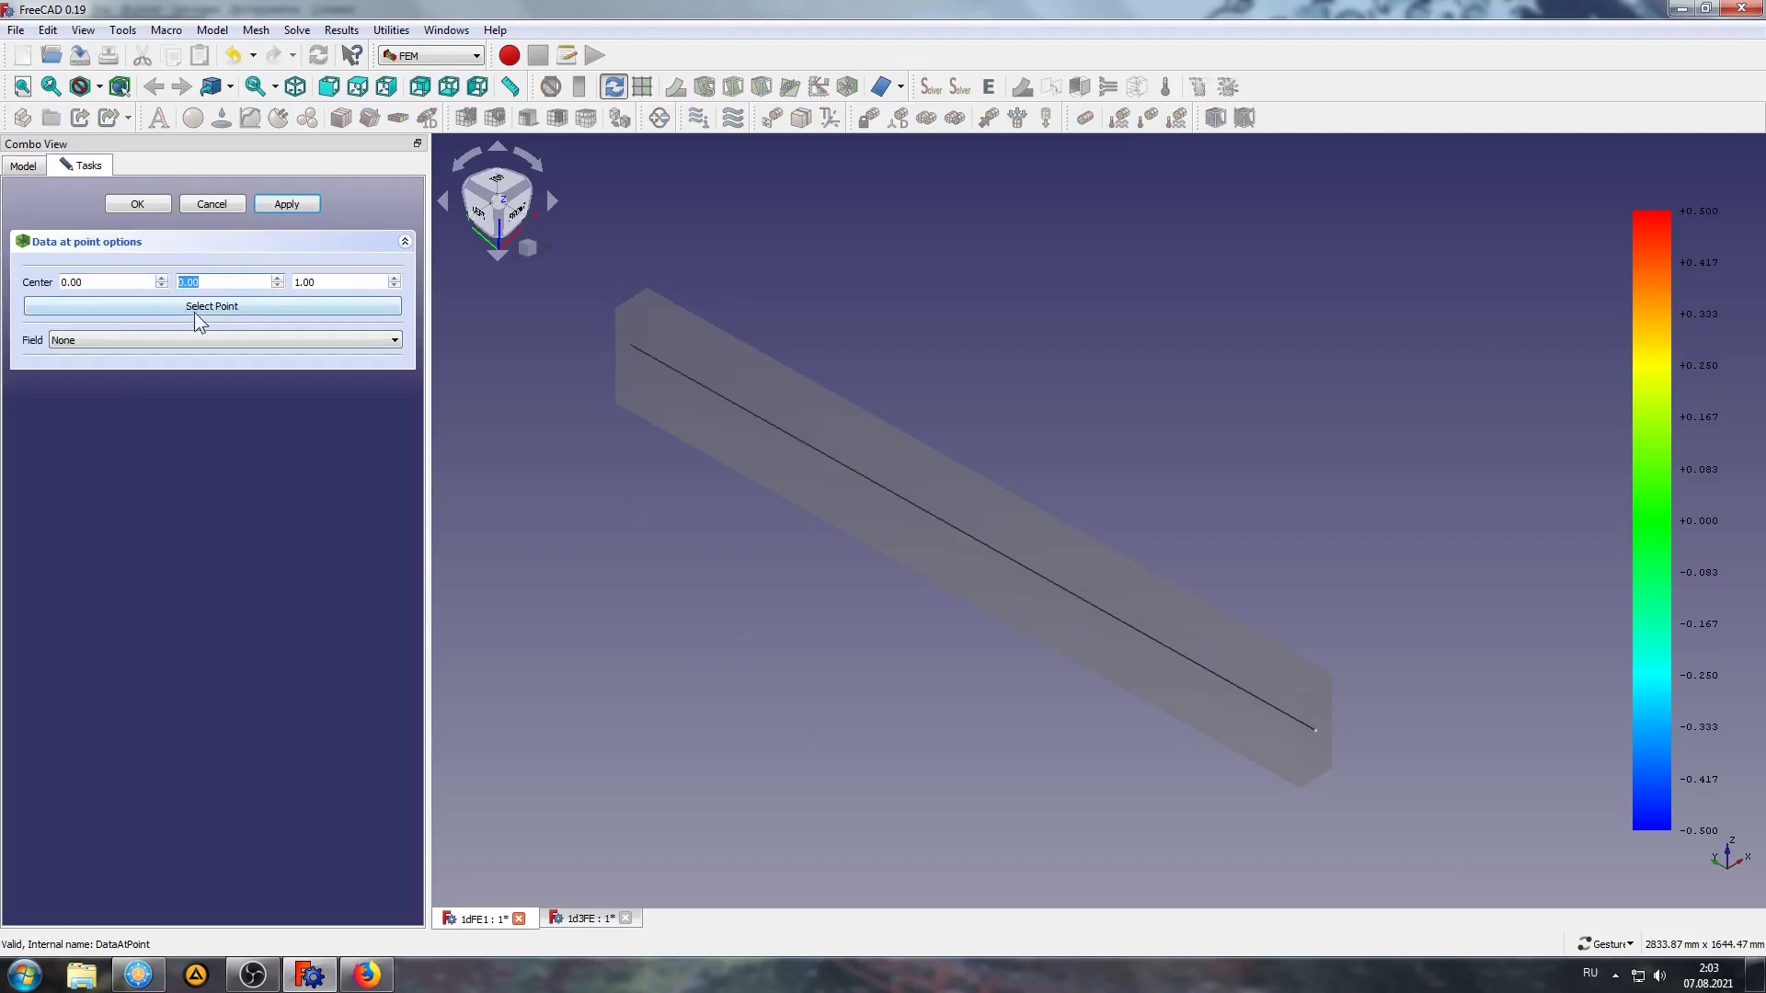
{"action": "type", "text": "1000"}
{"action": "left_click", "coordinate": [285, 203]}
{"action": "left_click", "coordinate": [294, 291]}
{"action": "type", "text": "120"}
{"action": "left_click", "coordinate": [289, 203]}
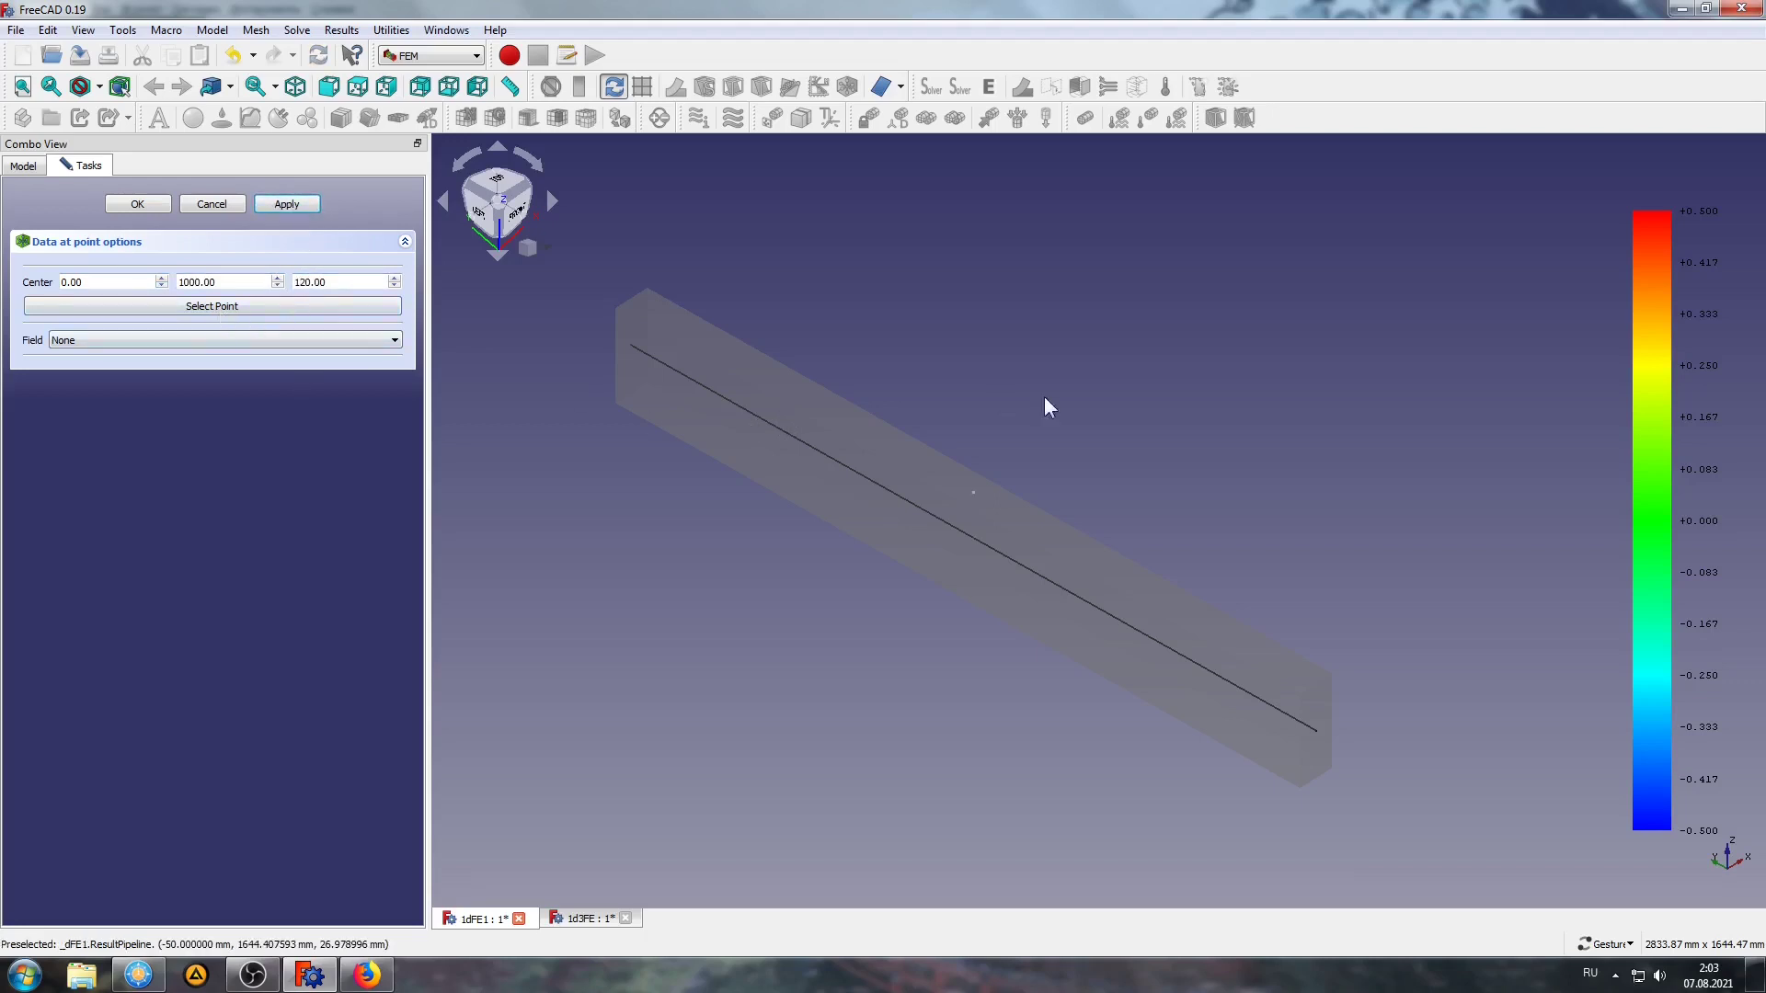
Sample Minor Principal Stress at the point, reading -0.077607, and move the value message aside.
{"action": "scroll", "coordinate": [968, 495], "scroll_direction": "up", "scroll_amount": 6}
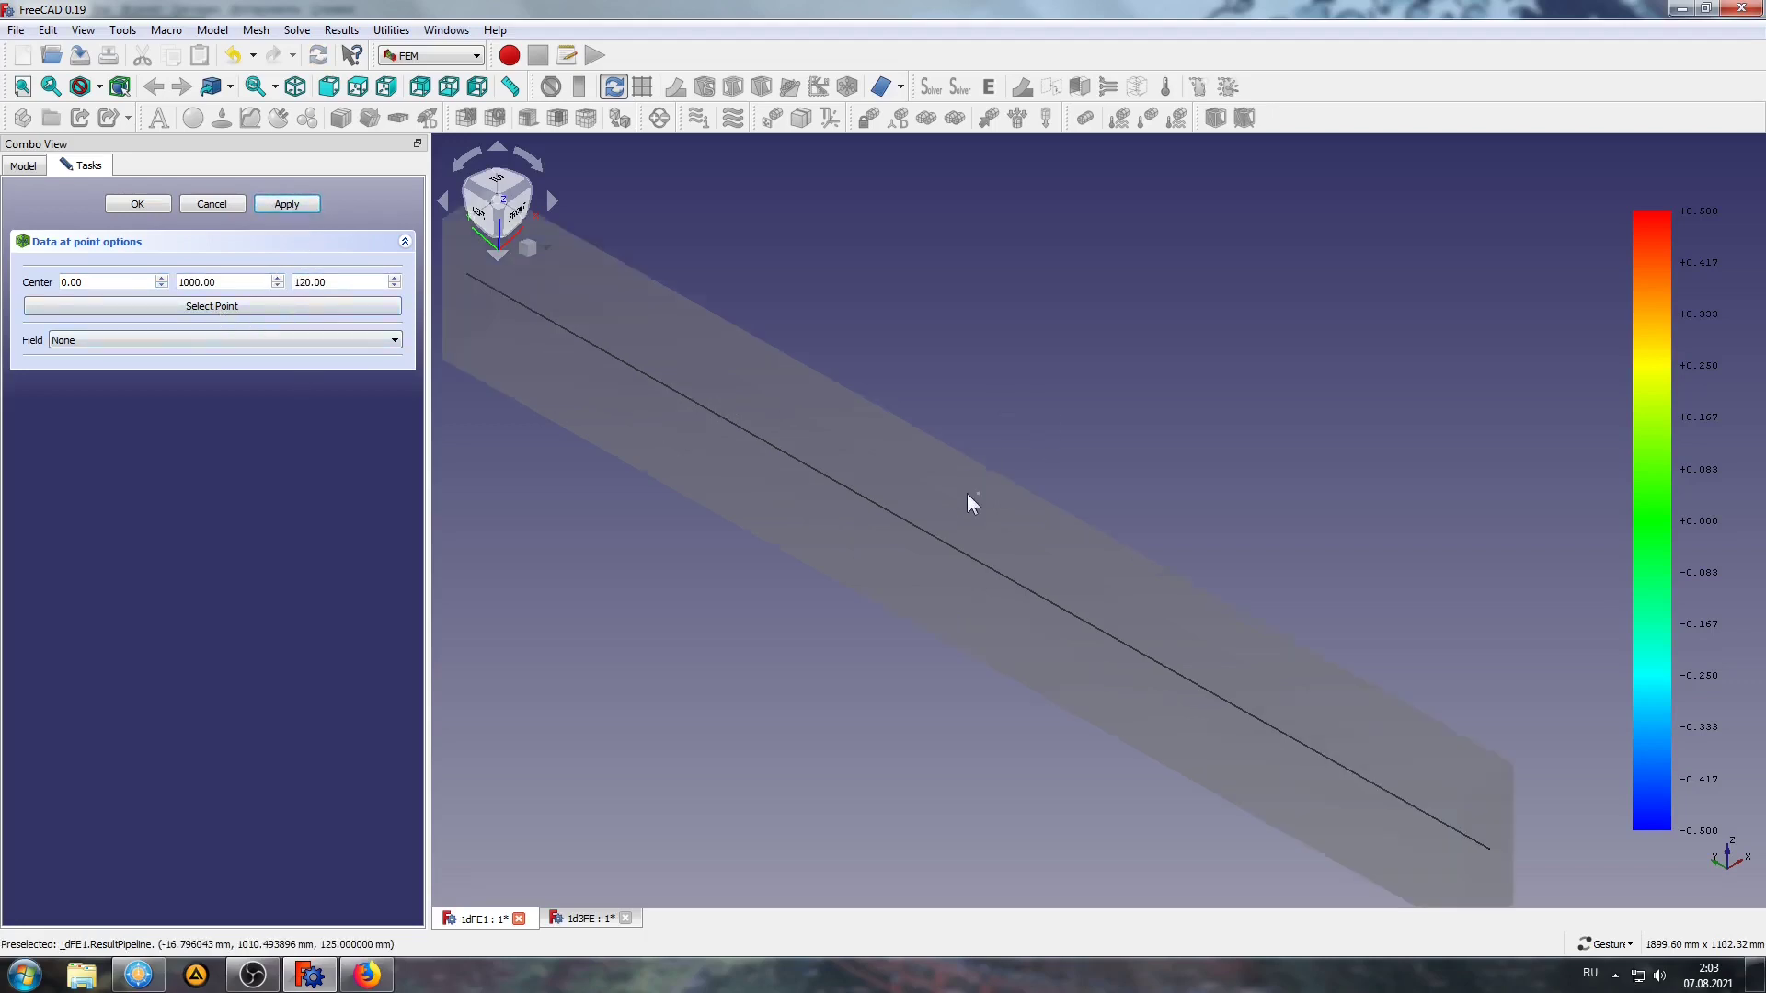
{"action": "left_click", "coordinate": [140, 338]}
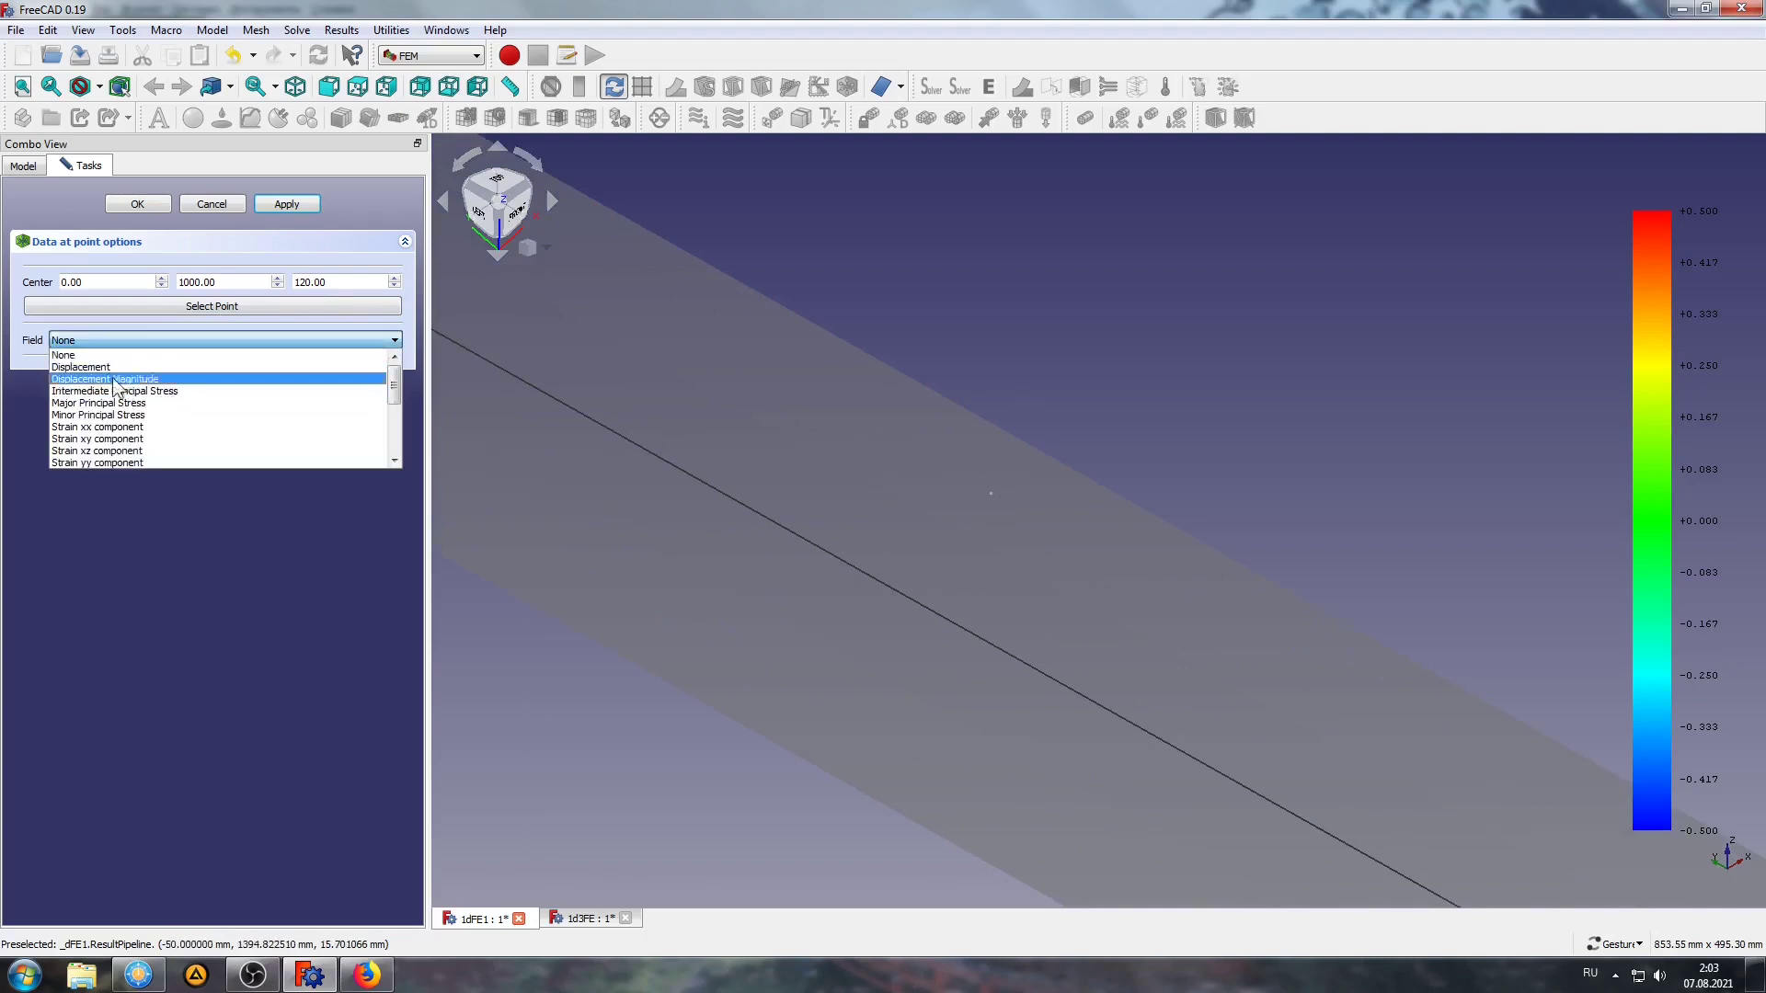
{"action": "left_click", "coordinate": [144, 416]}
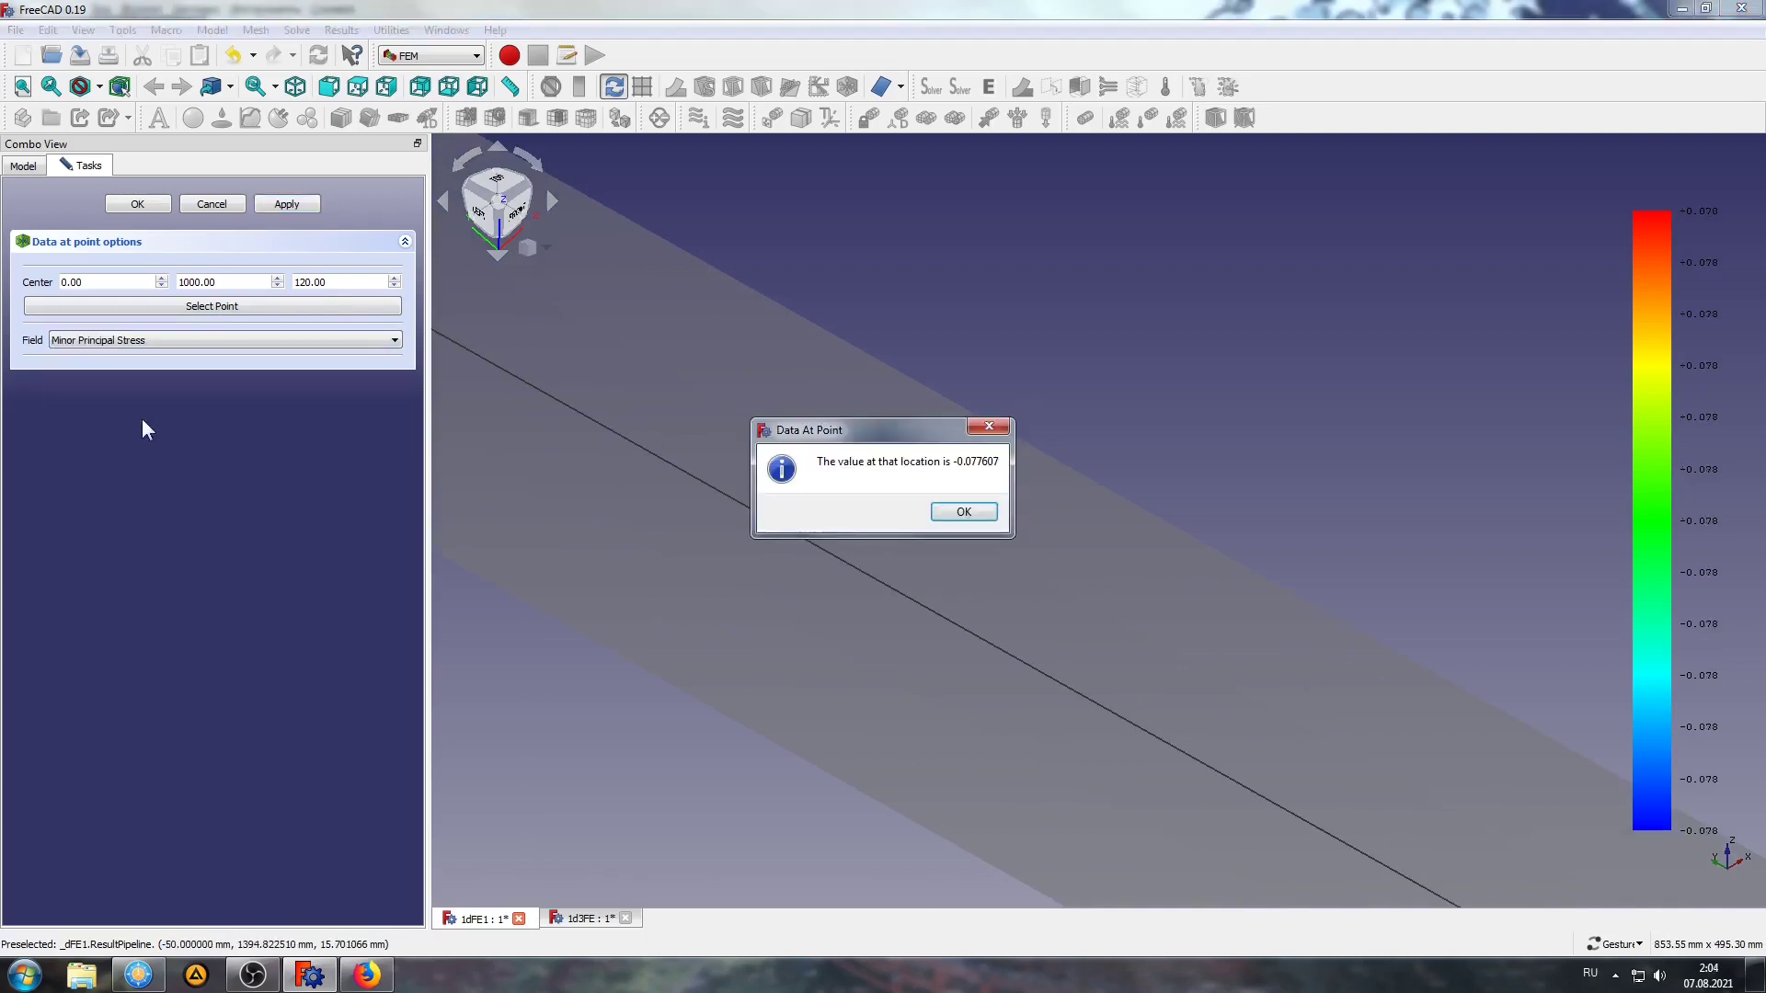
{"action": "left_click_drag", "start_coordinate": [894, 429], "coordinate": [794, 350]}
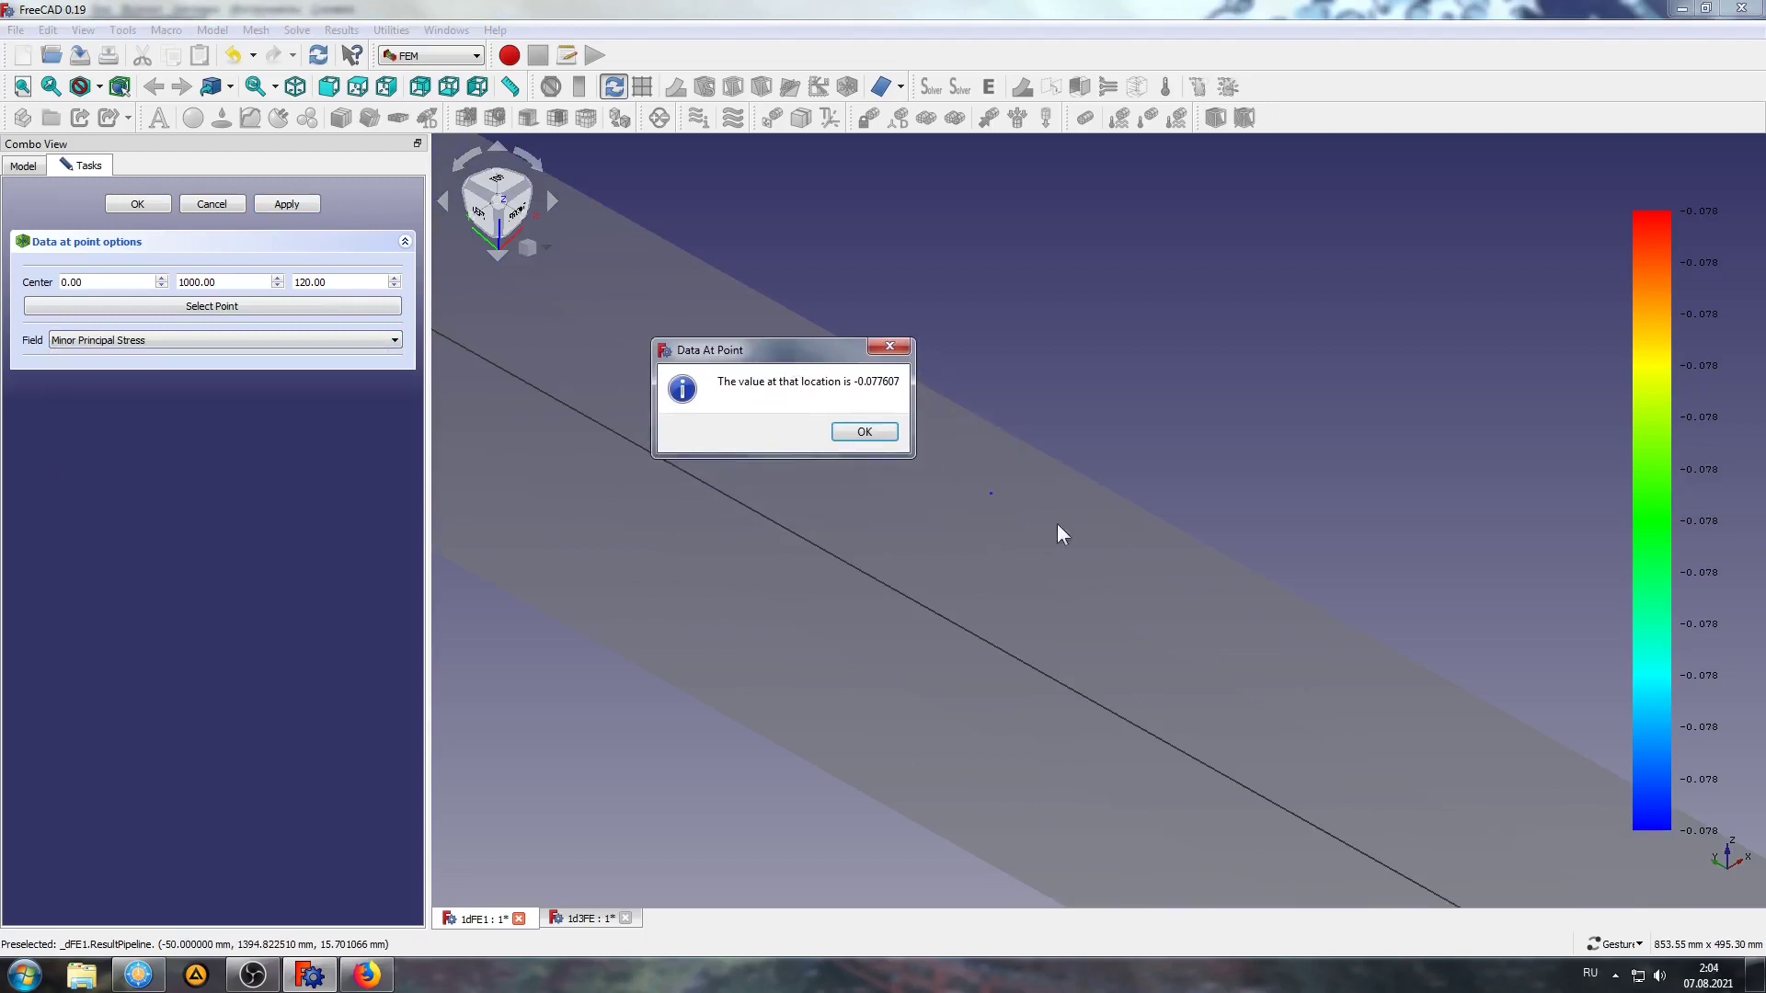
Colour CCX_Results001 by Max Principal Stress (-15.1 to 840.2 kPa), orbit to inspect, then close.
{"action": "left_click", "coordinate": [865, 431]}
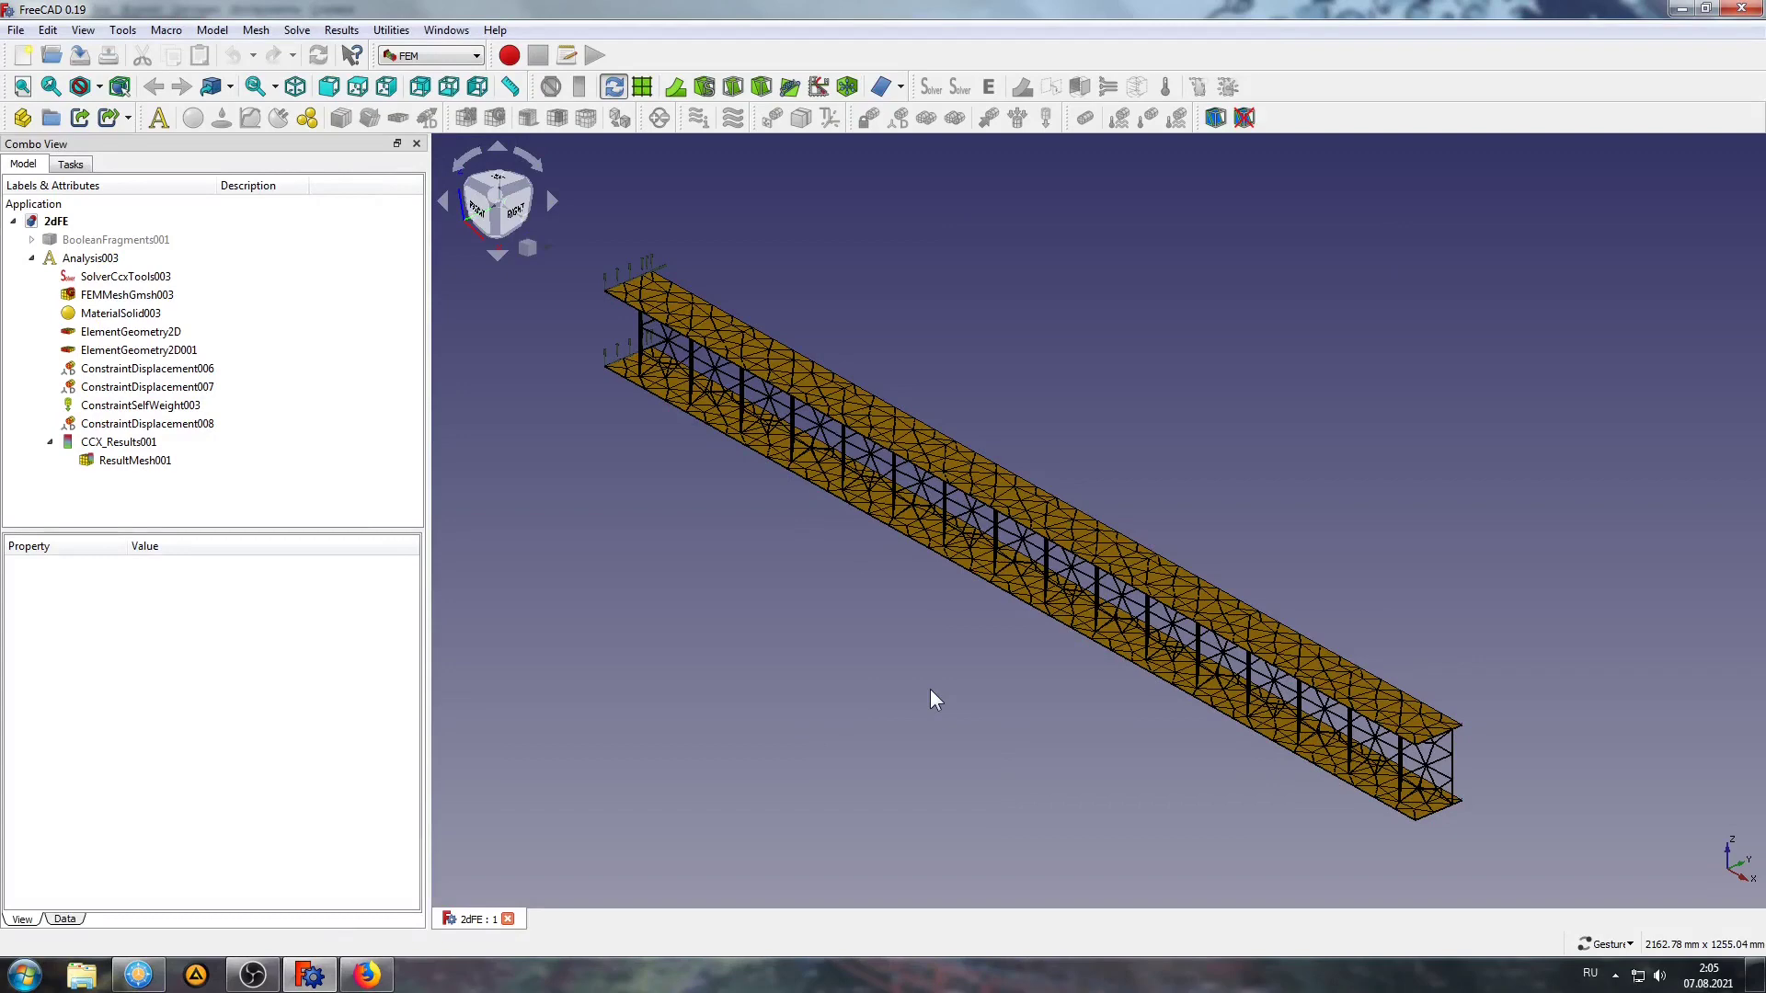
{"action": "left_click_drag", "start_coordinate": [935, 760], "coordinate": [993, 662]}
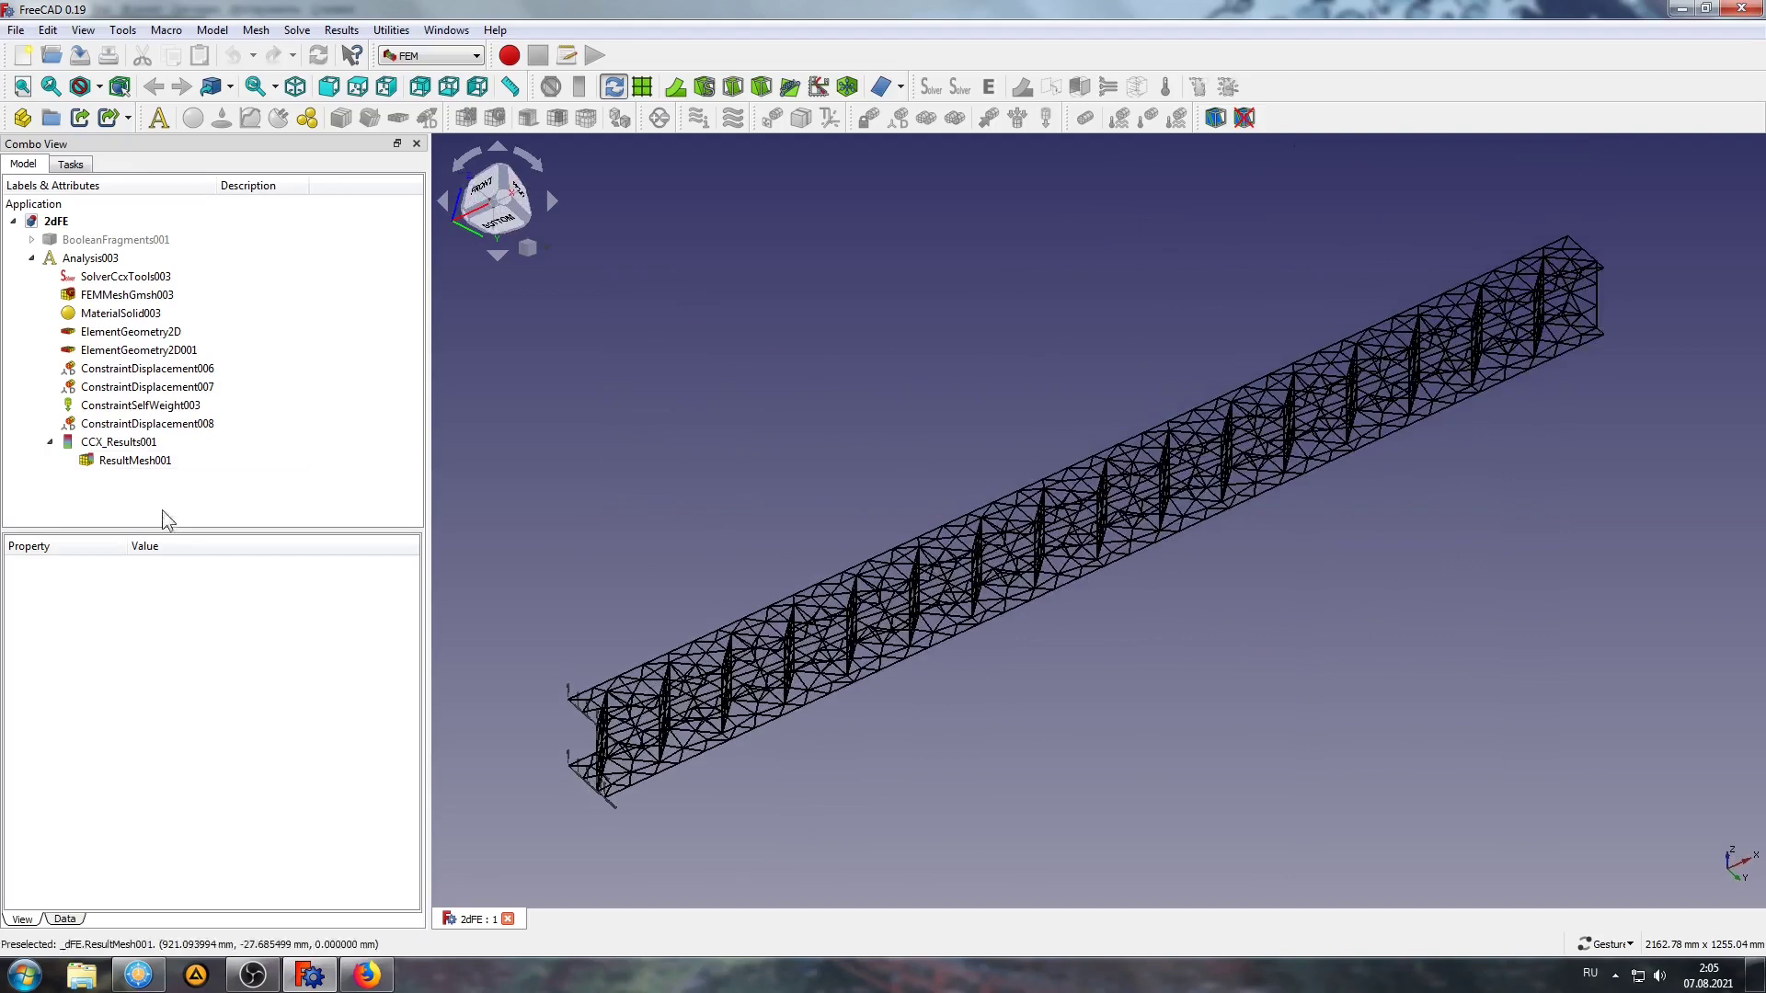
{"action": "left_click", "coordinate": [122, 443]}
{"action": "double_click", "coordinate": [123, 444]}
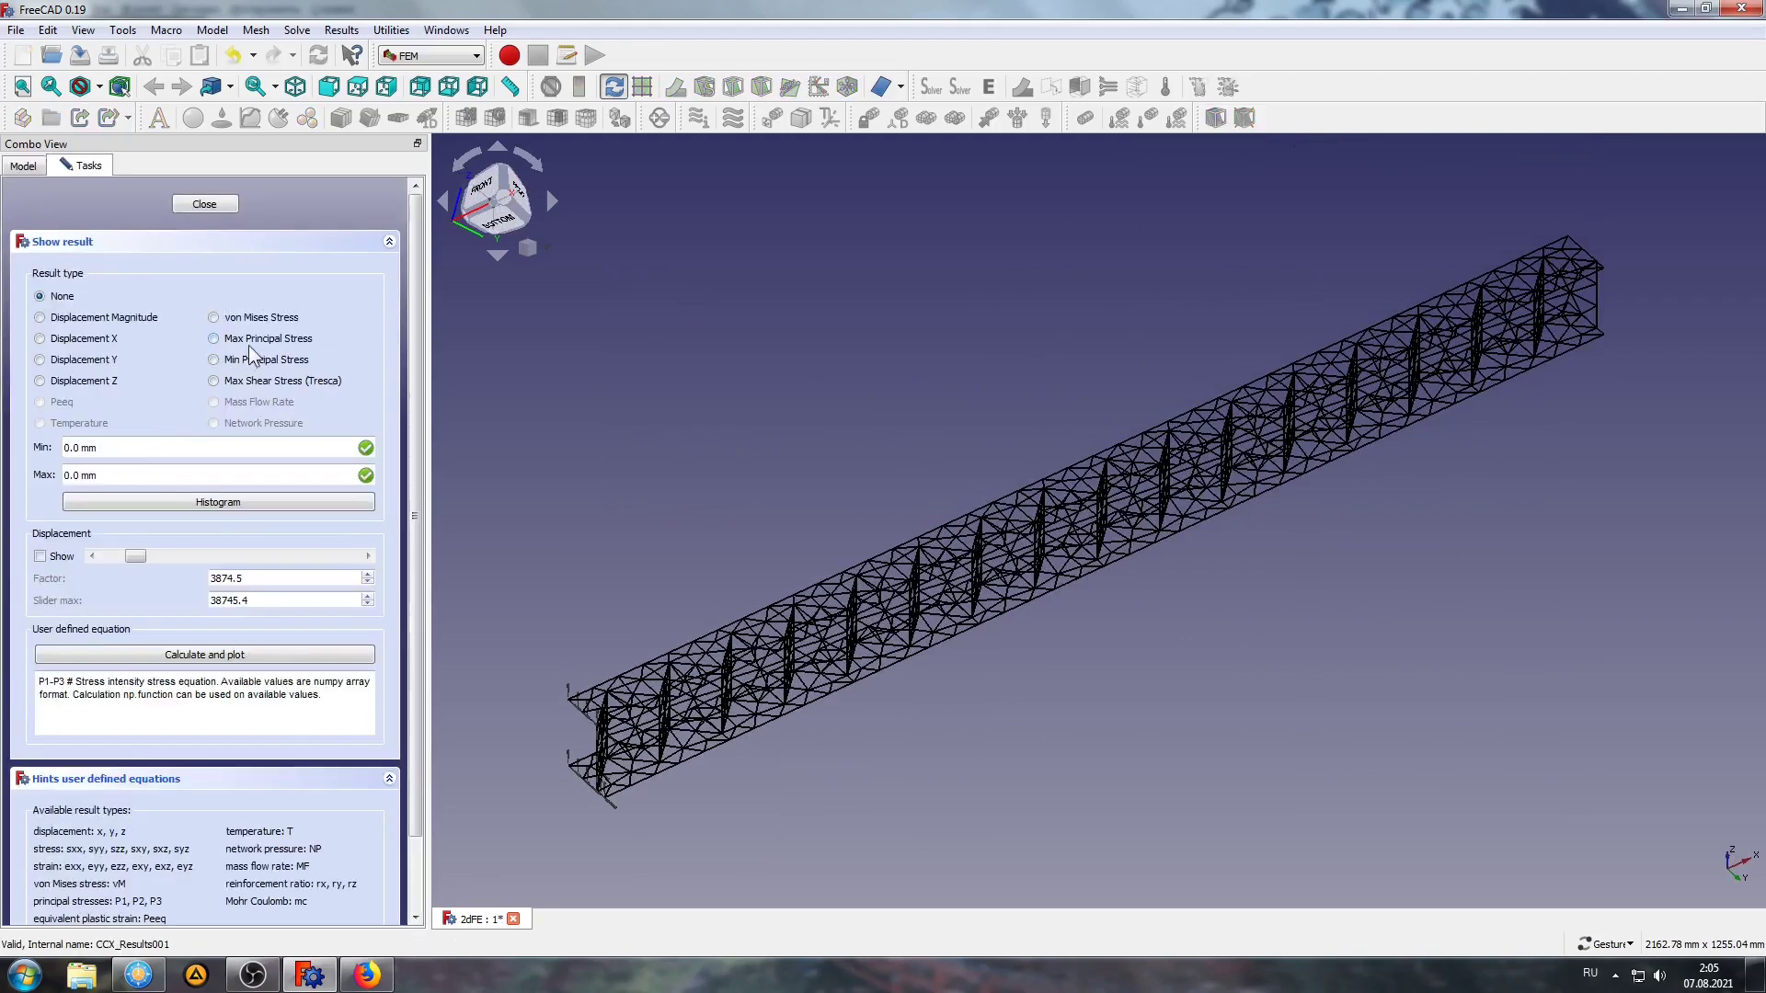
{"action": "left_click", "coordinate": [251, 341]}
{"action": "mouse_move", "coordinate": [1102, 367]}
{"action": "left_mouse_down"}
{"action": "mouse_move", "coordinate": [1092, 497]}
{"action": "mouse_move", "coordinate": [670, 526]}
{"action": "mouse_move", "coordinate": [670, 544]}
{"action": "mouse_move", "coordinate": [678, 516]}
{"action": "mouse_move", "coordinate": [688, 584]}
{"action": "mouse_move", "coordinate": [920, 479]}
{"action": "mouse_move", "coordinate": [1088, 457]}
{"action": "mouse_move", "coordinate": [1104, 346]}
{"action": "mouse_move", "coordinate": [1132, 392]}
{"action": "mouse_move", "coordinate": [1045, 423]}
{"action": "mouse_move", "coordinate": [1145, 454]}
{"action": "mouse_move", "coordinate": [907, 493]}
{"action": "mouse_move", "coordinate": [985, 552]}
{"action": "mouse_move", "coordinate": [1083, 677]}
{"action": "mouse_move", "coordinate": [544, 185]}
{"action": "left_mouse_up"}
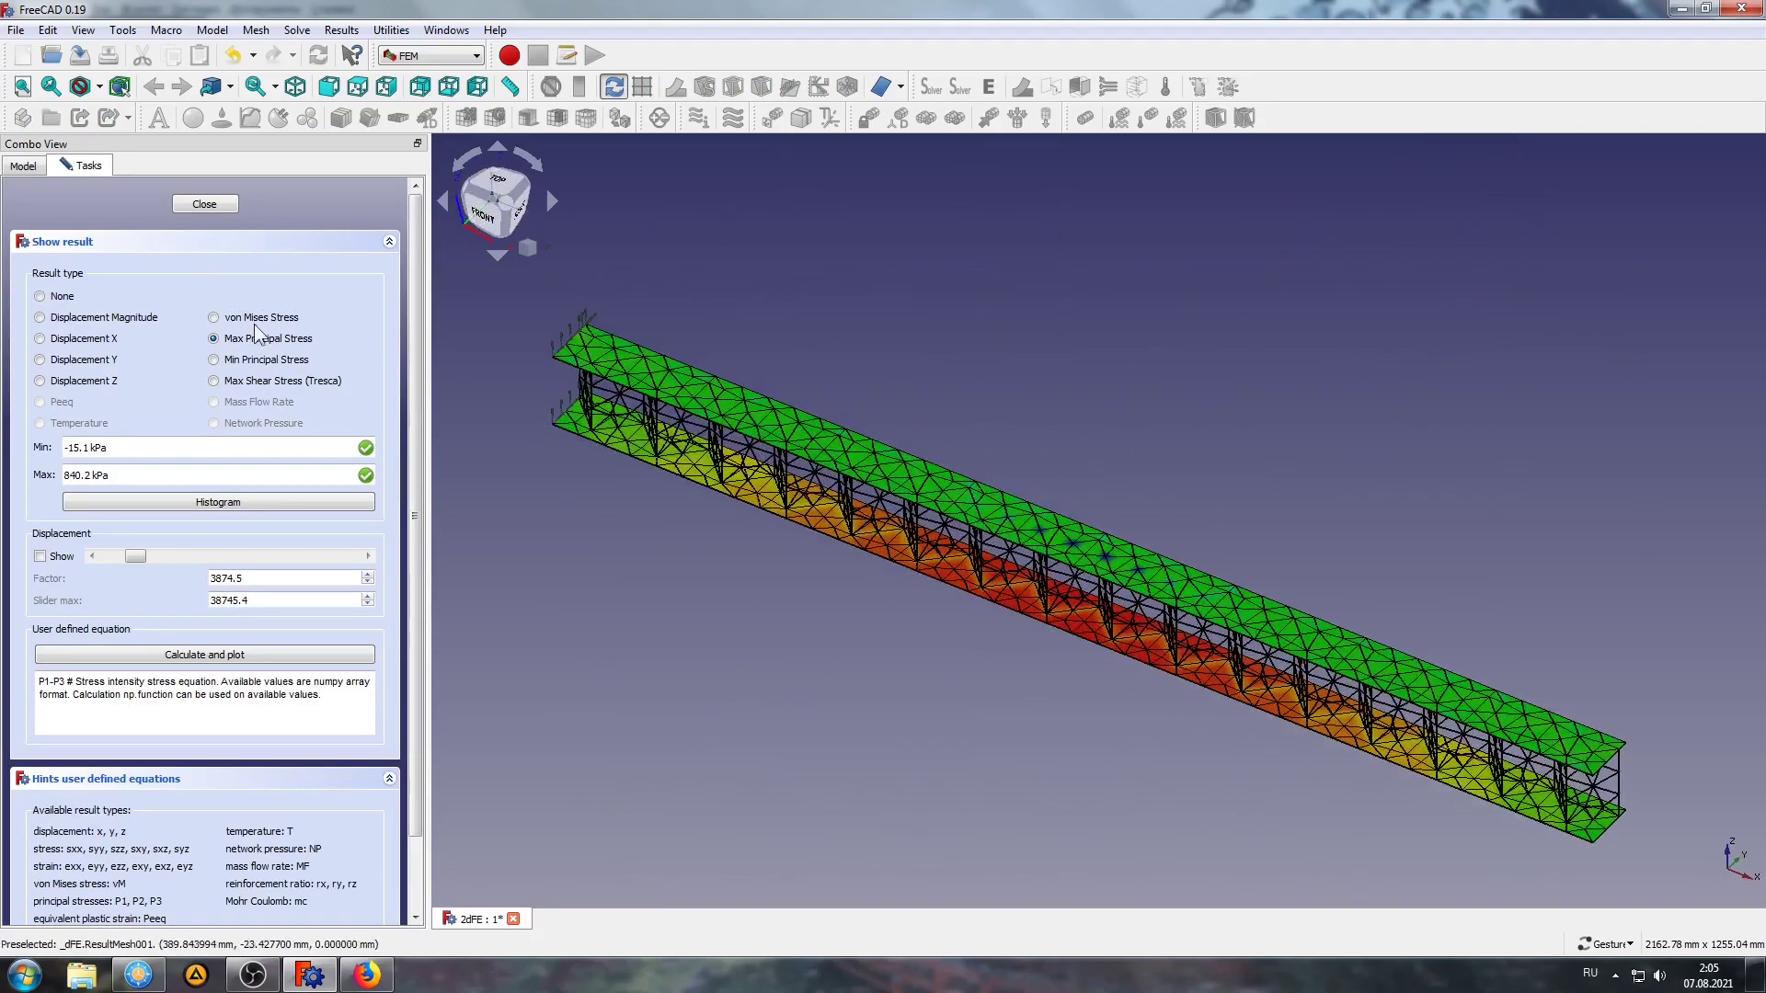
{"action": "left_click", "coordinate": [228, 204]}
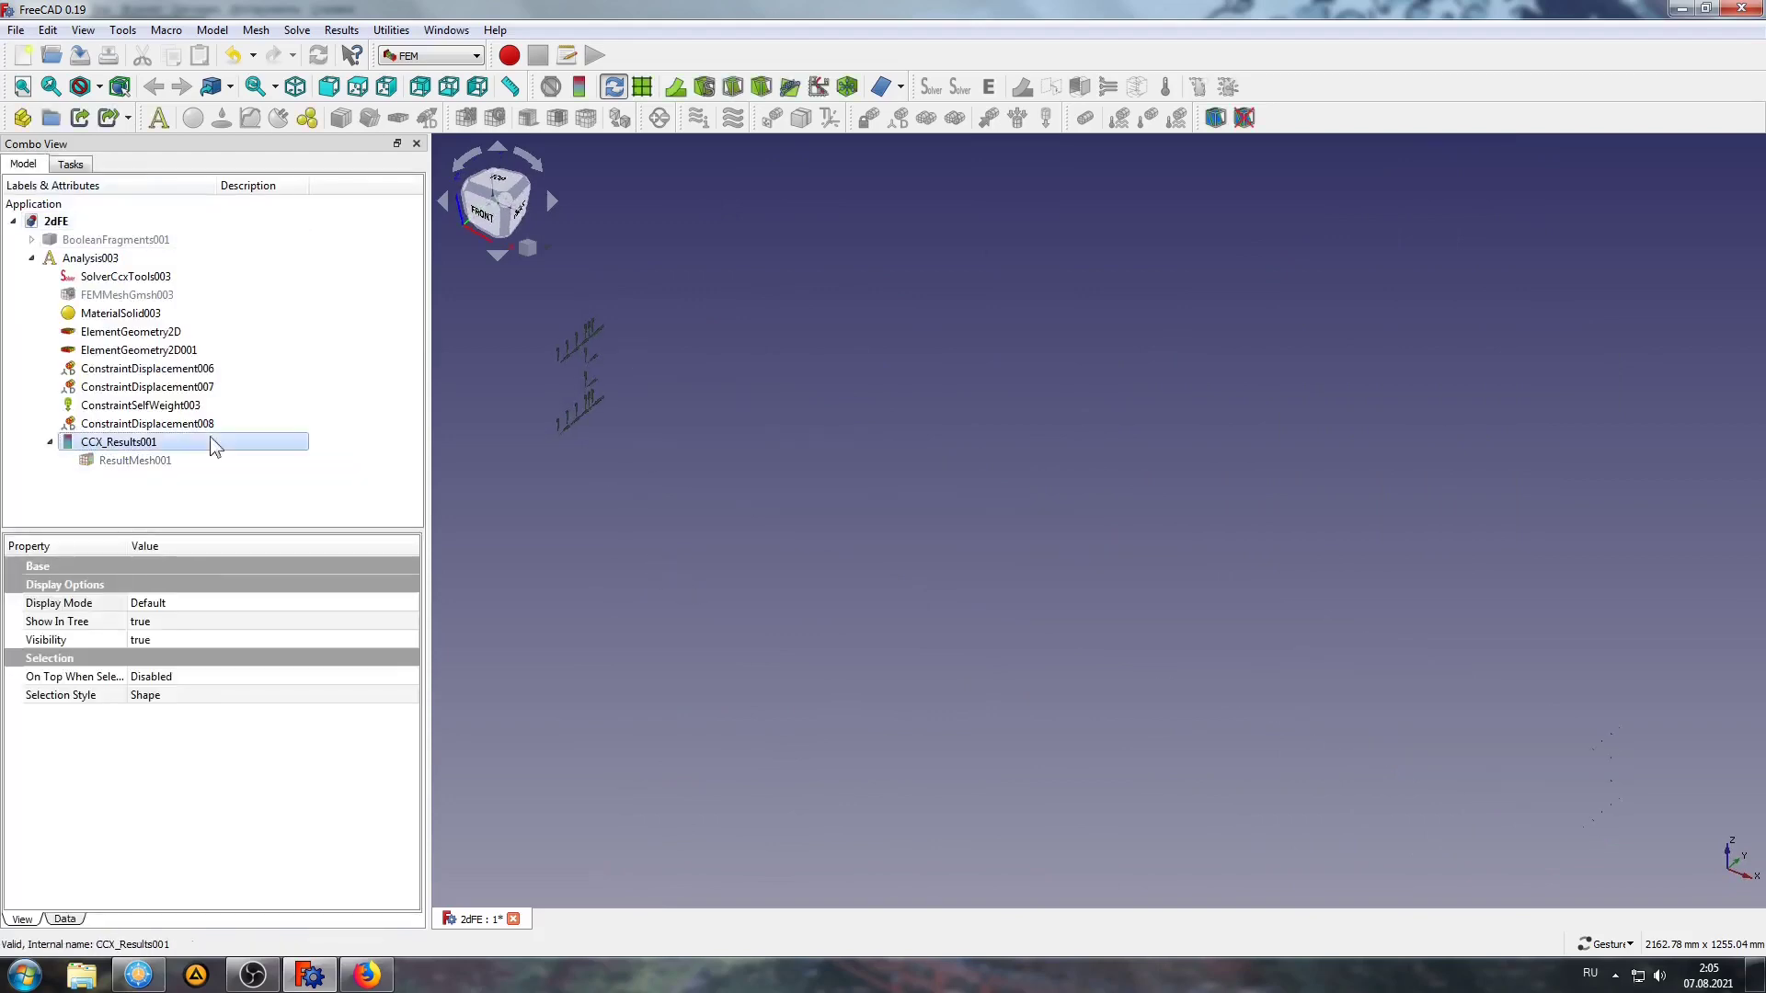
Show ResultMesh001 with Backface Culling set to false and orbit to a side view.
{"action": "left_click", "coordinate": [138, 461]}
{"action": "key", "text": "space"}
{"action": "left_click", "coordinate": [202, 481]}
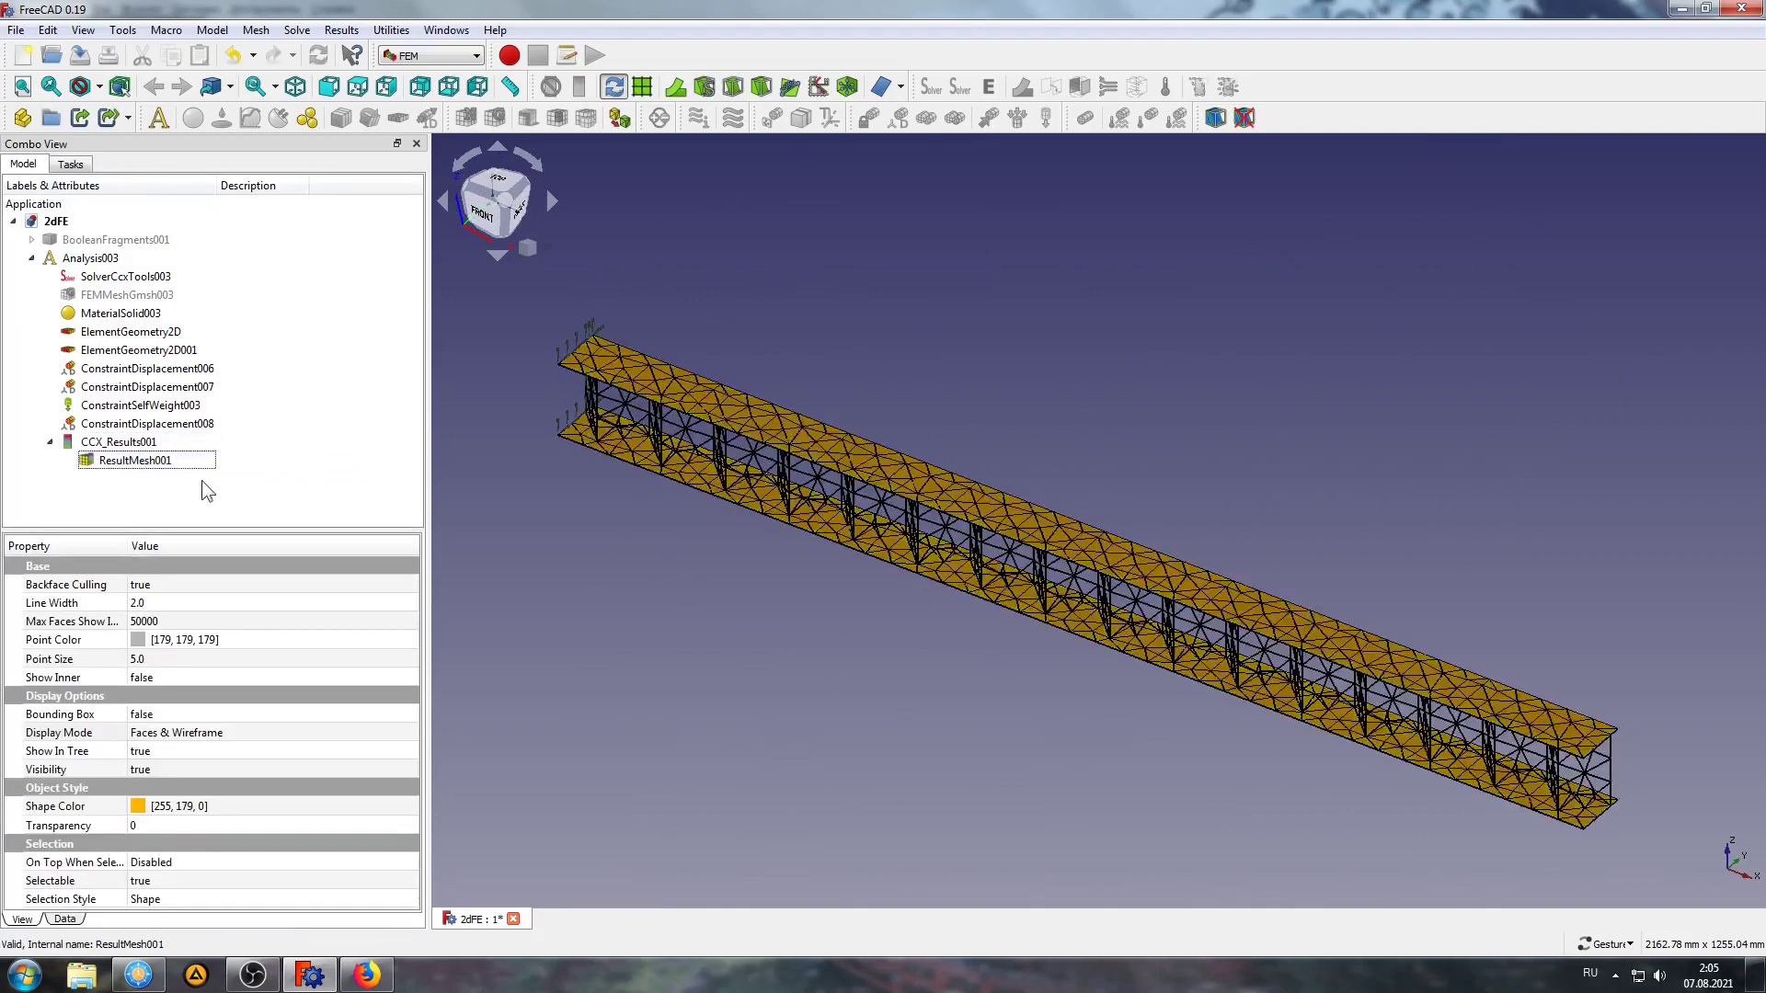
{"action": "left_click", "coordinate": [120, 461]}
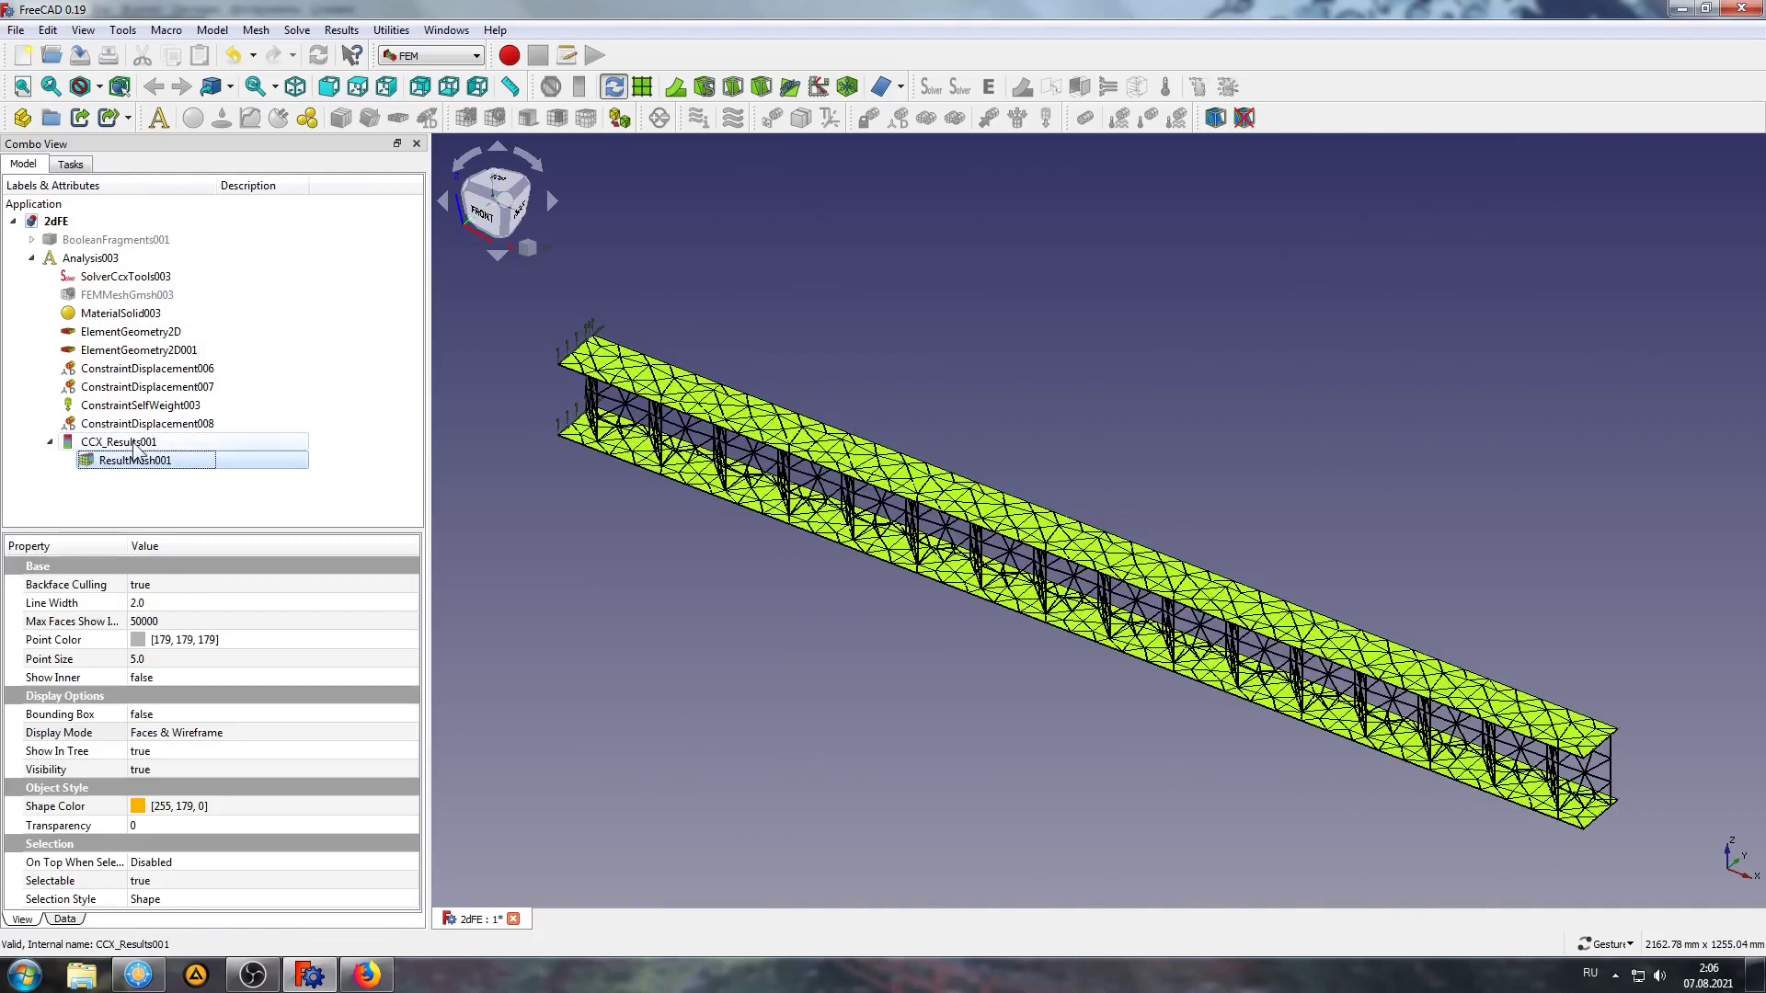
{"action": "left_click", "coordinate": [32, 589]}
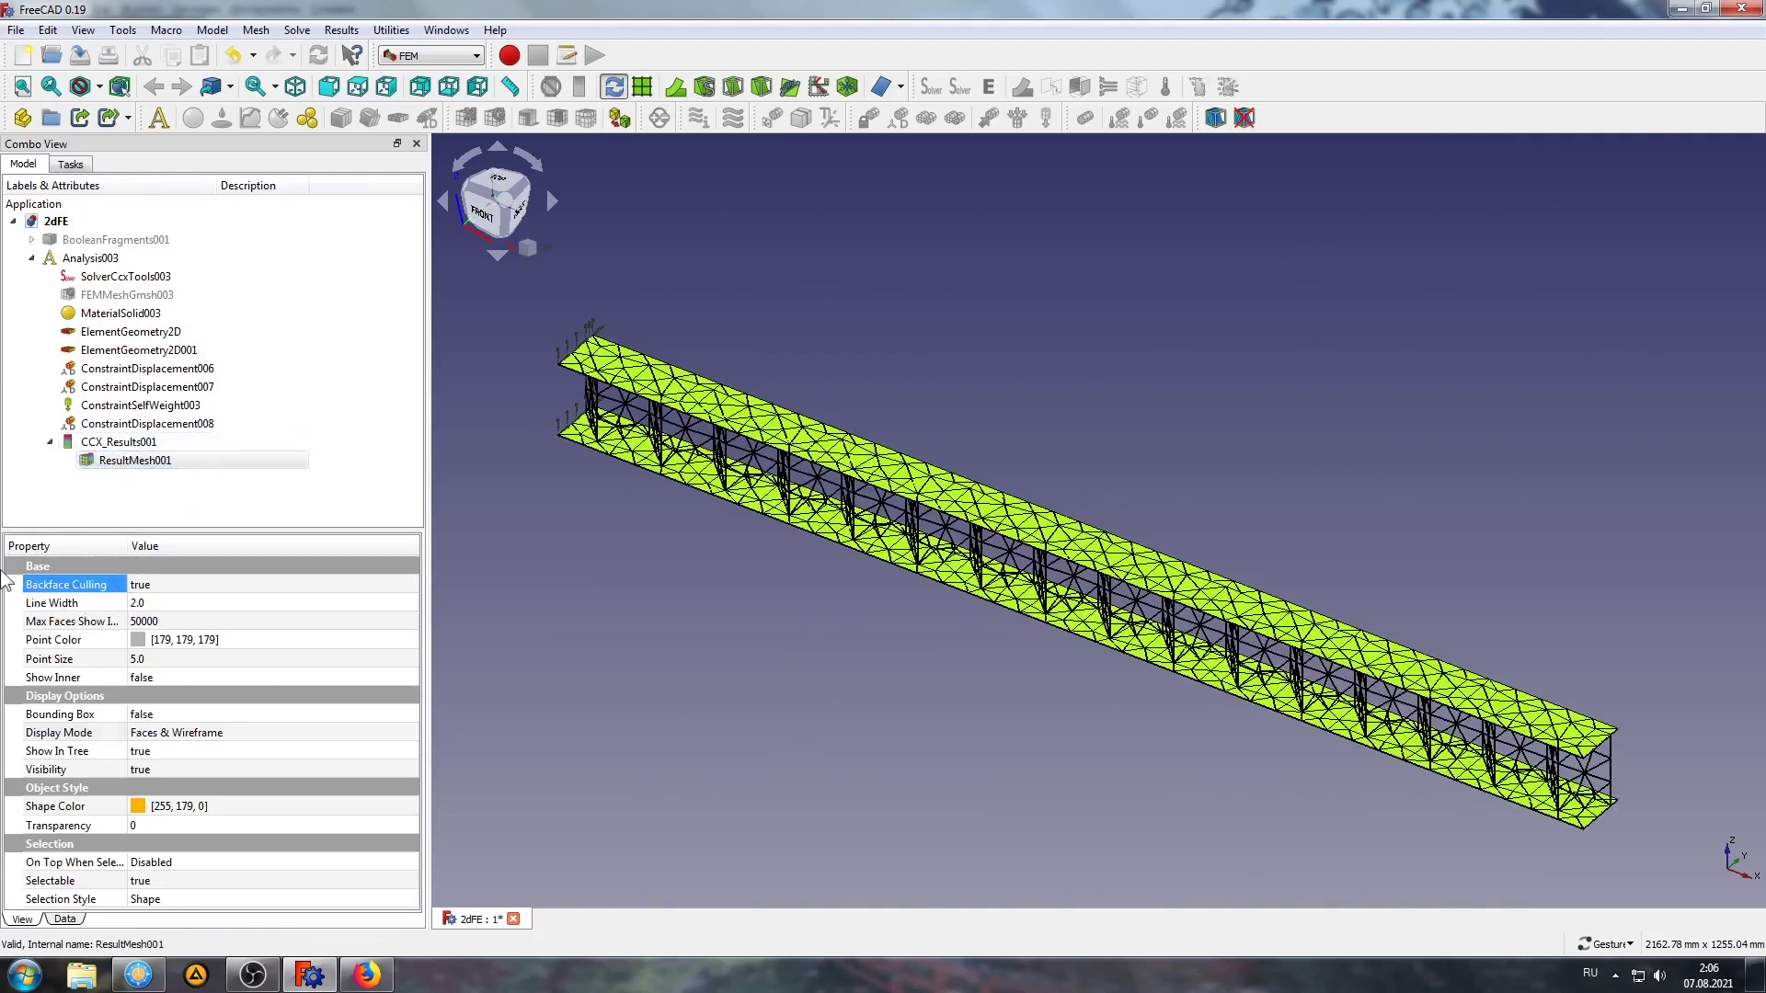
{"action": "left_click", "coordinate": [195, 584]}
{"action": "left_click", "coordinate": [163, 598]}
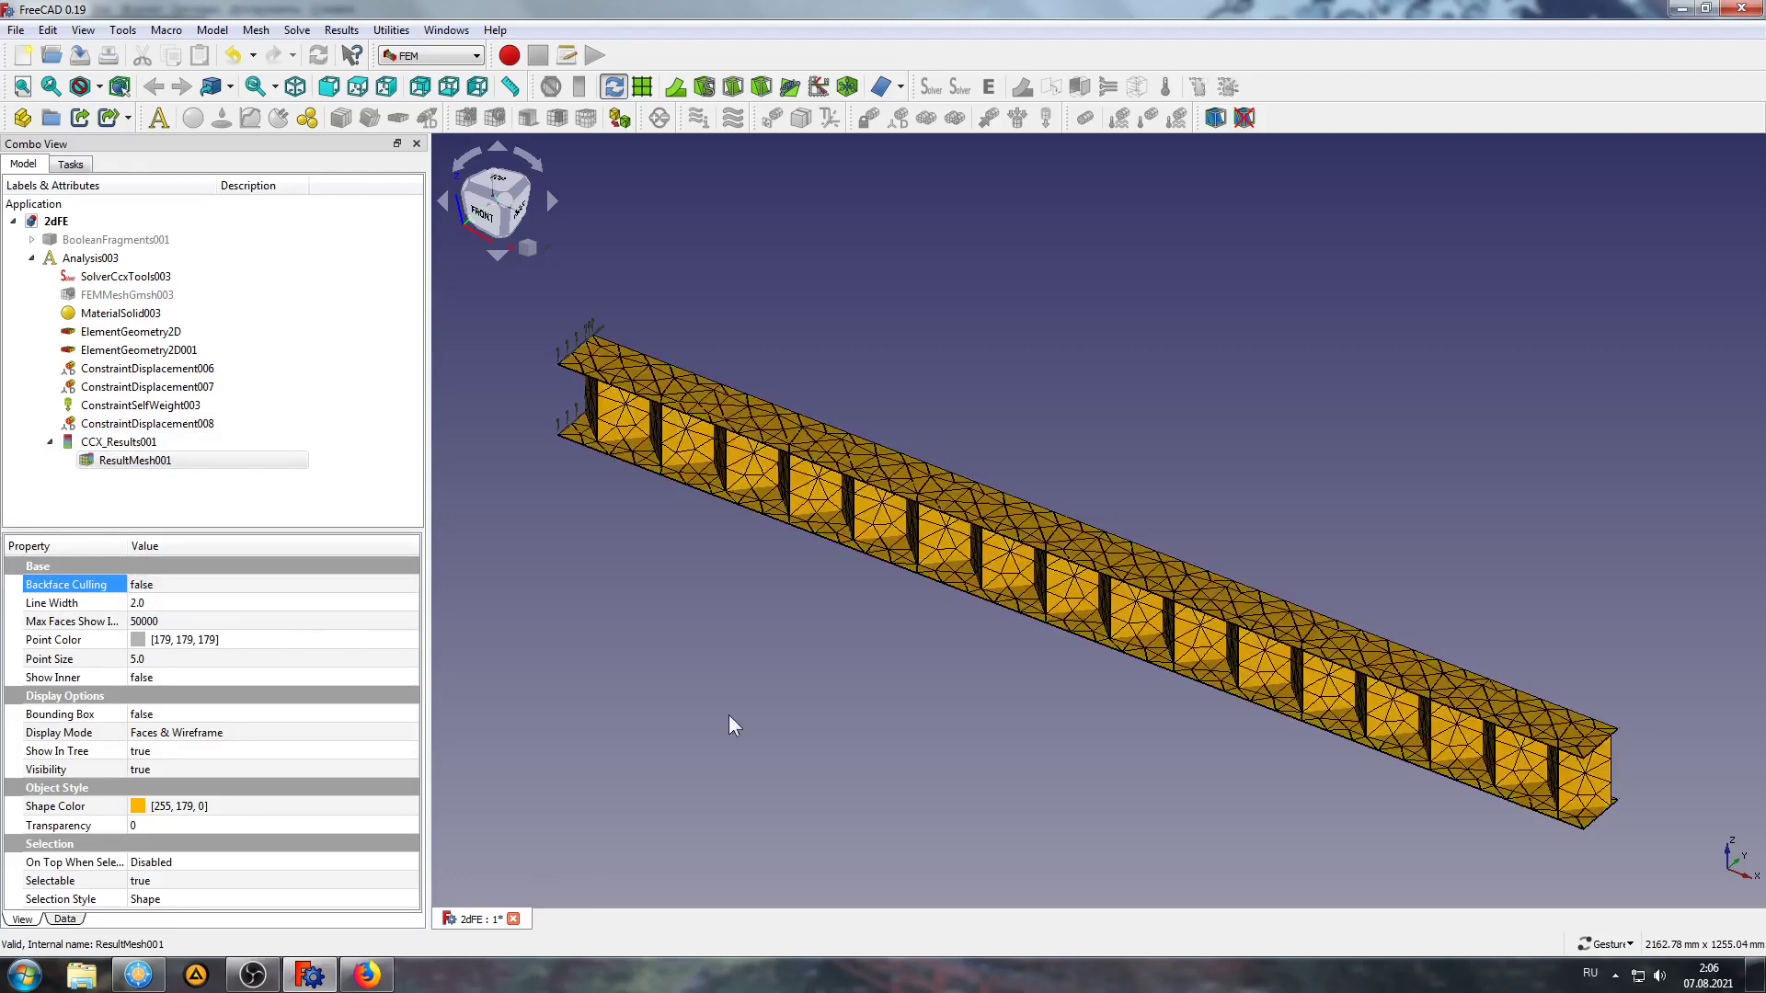
{"action": "left_click_drag", "start_coordinate": [729, 726], "coordinate": [714, 635]}
{"action": "left_click_drag", "start_coordinate": [1183, 781], "coordinate": [644, 589]}
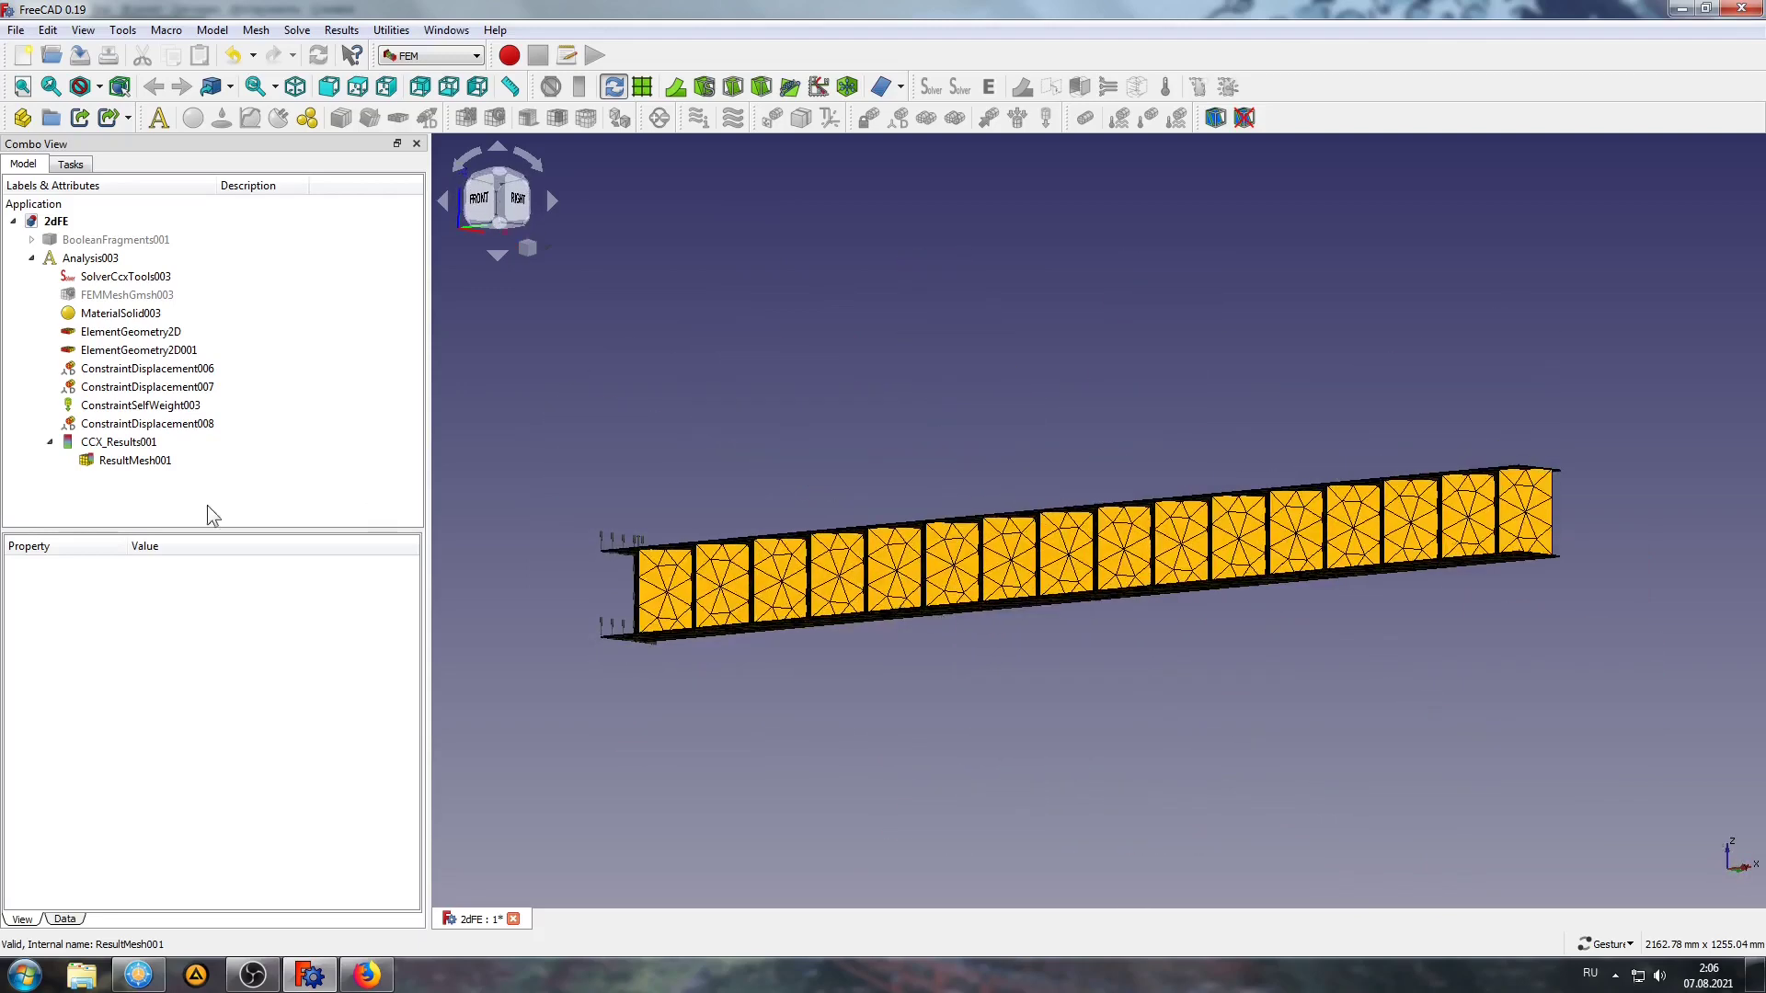
Recheck the Max Principal Stress colouring, close it, and hide ResultMesh001.
{"action": "left_click", "coordinate": [112, 466]}
{"action": "double_click", "coordinate": [117, 443]}
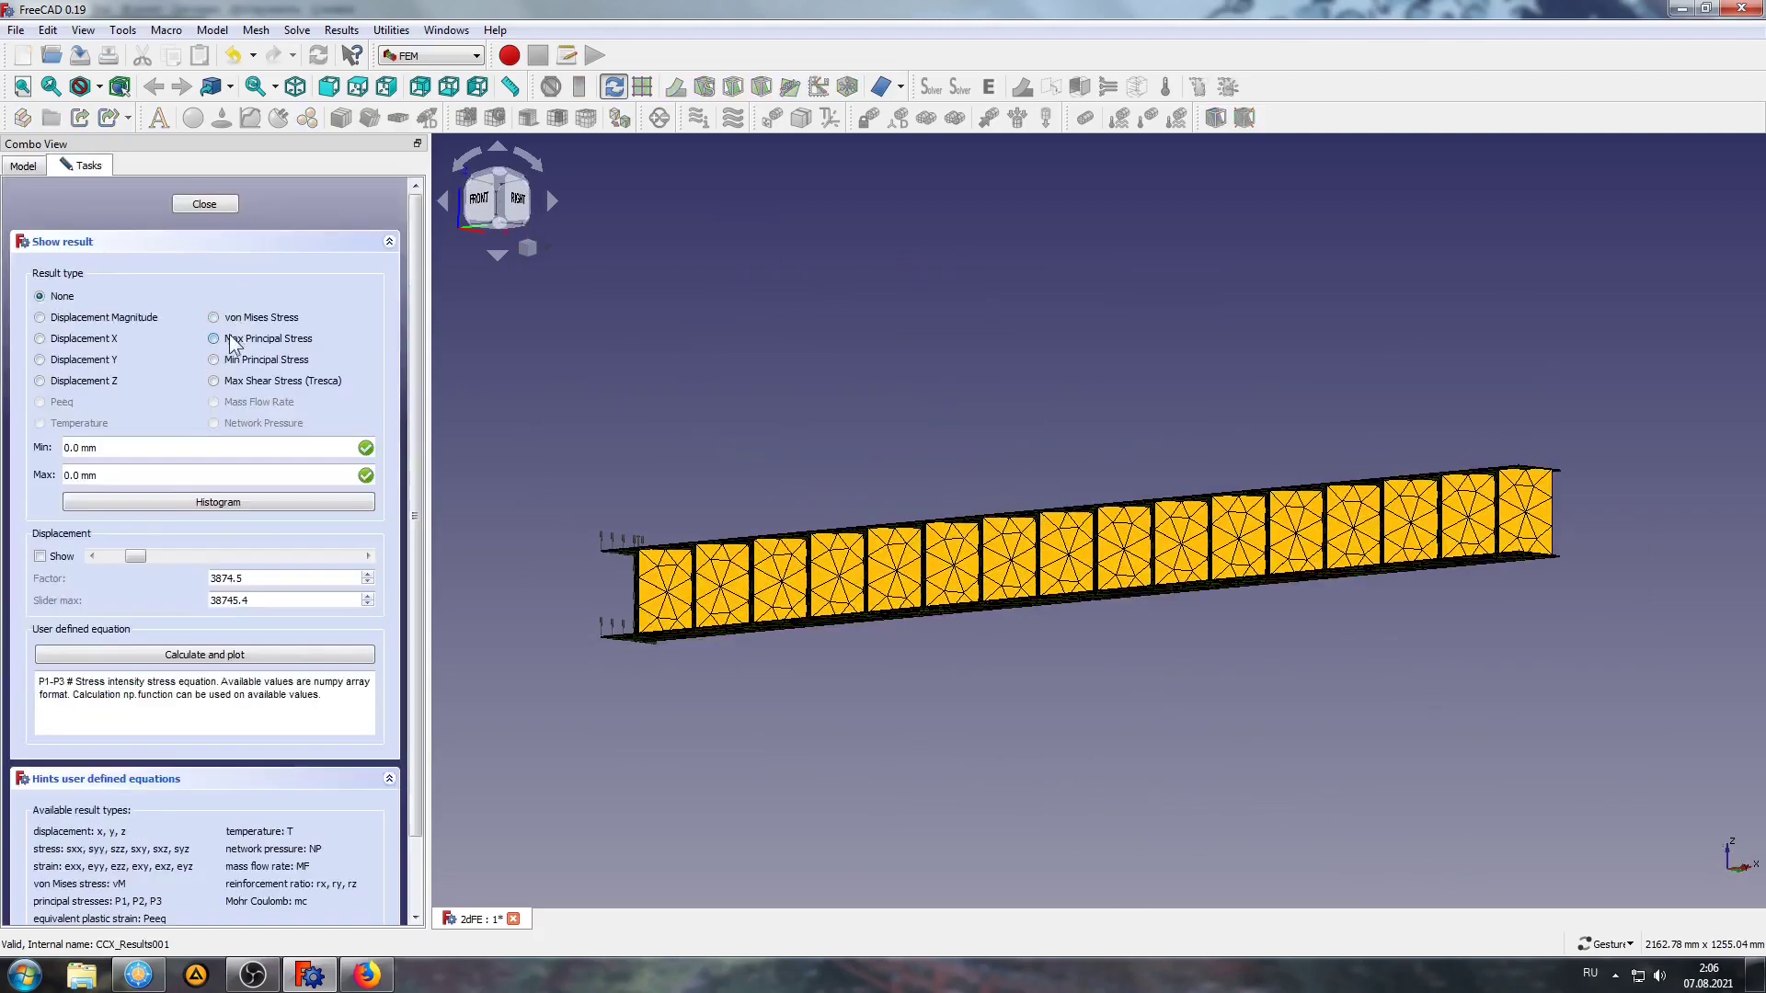
{"action": "left_click", "coordinate": [231, 343]}
{"action": "left_click_drag", "start_coordinate": [710, 342], "coordinate": [765, 358]}
{"action": "left_click", "coordinate": [204, 203]}
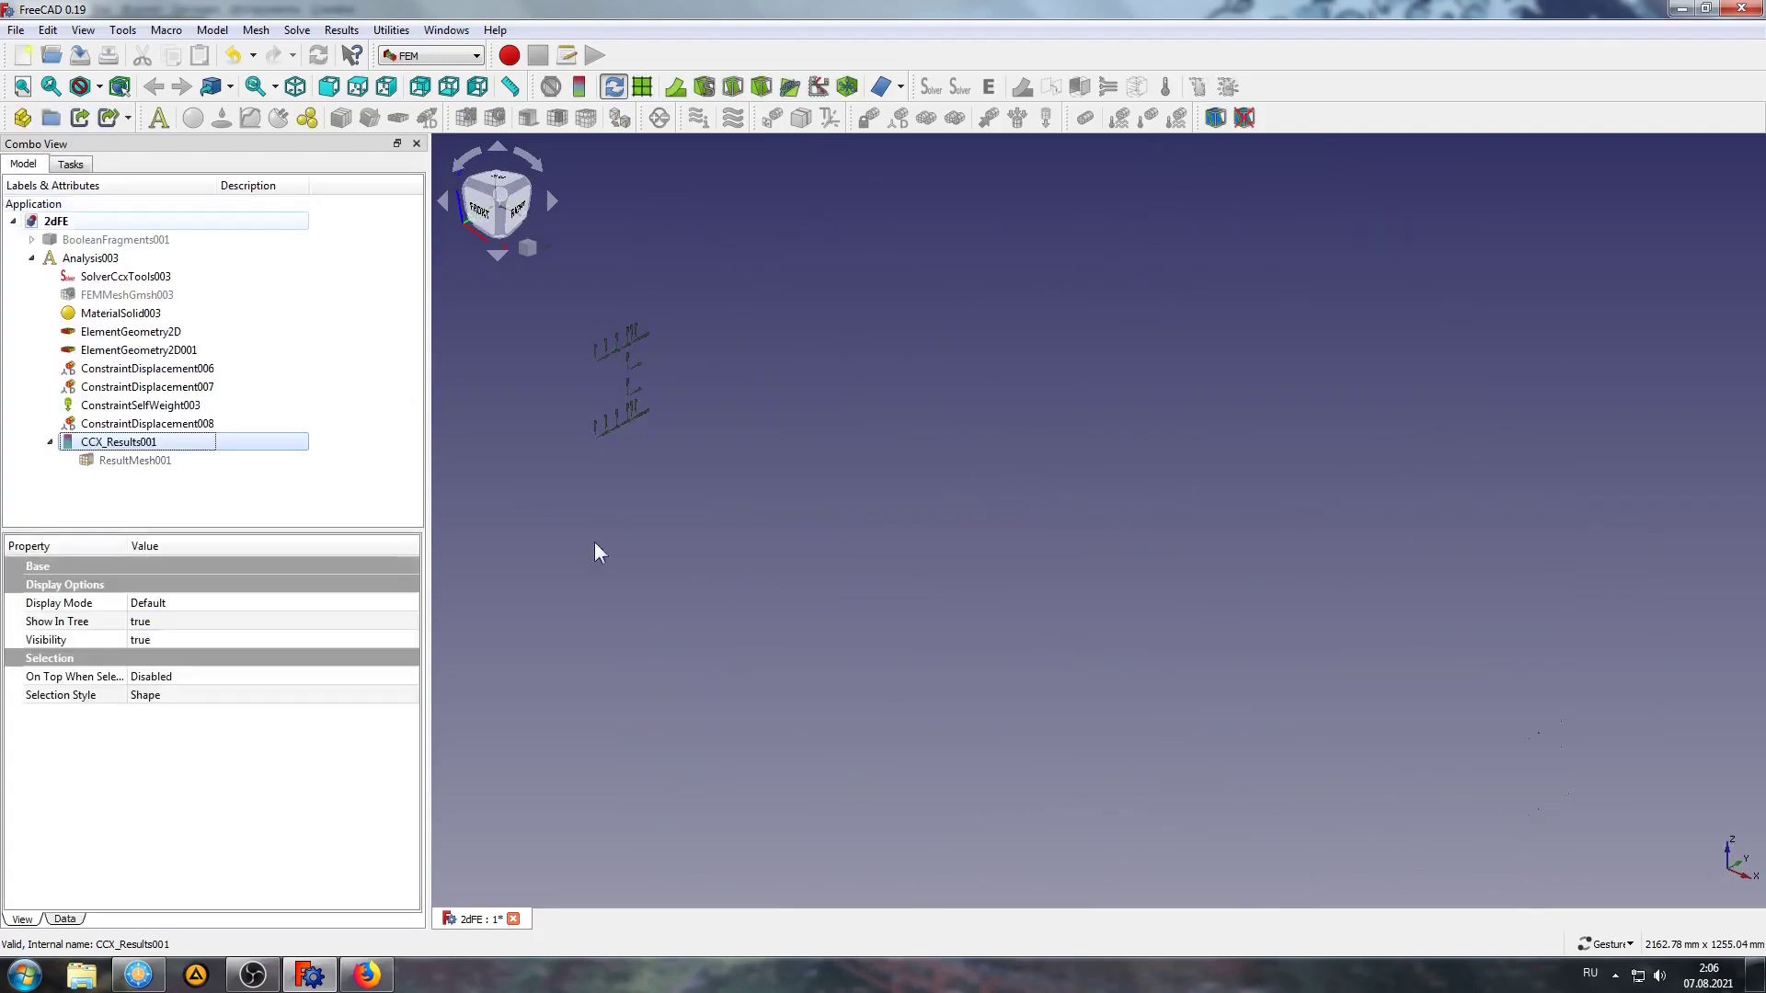
{"action": "left_click", "coordinate": [136, 460]}
{"action": "key", "text": "space"}
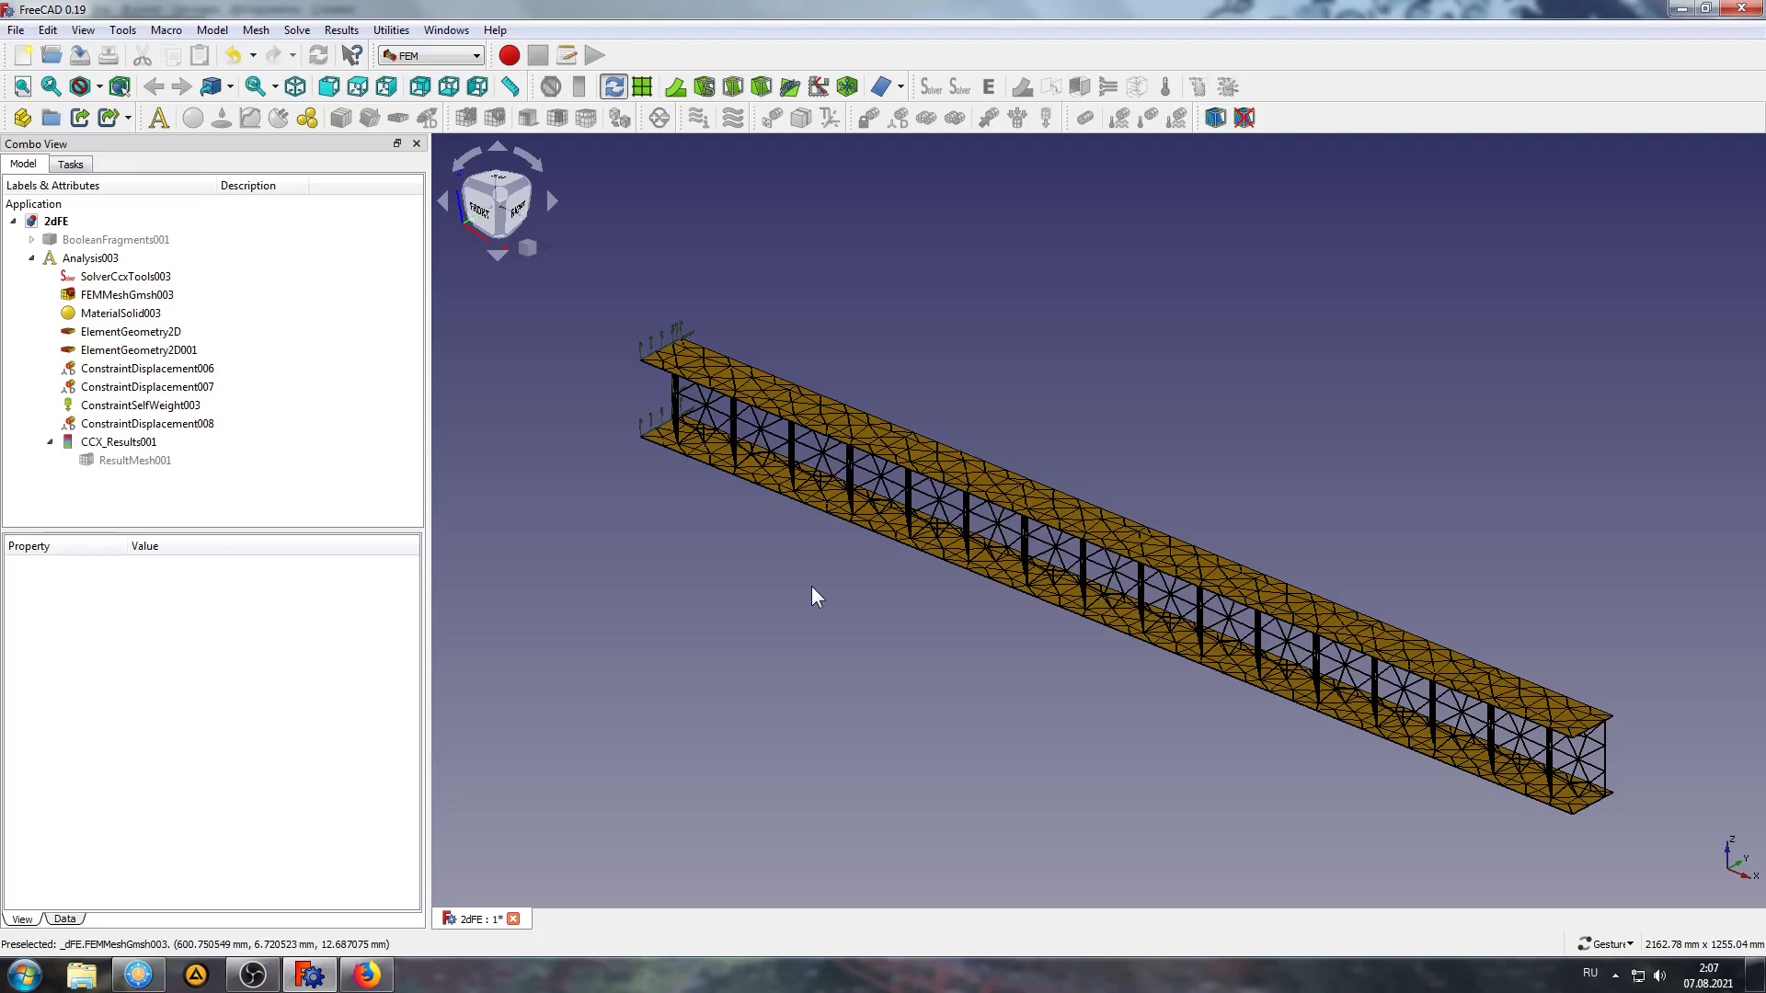
Switch to Firefox's CalculiX page on expanding 8-node shells into 20-node bricks.
{"action": "left_click", "coordinate": [361, 977]}
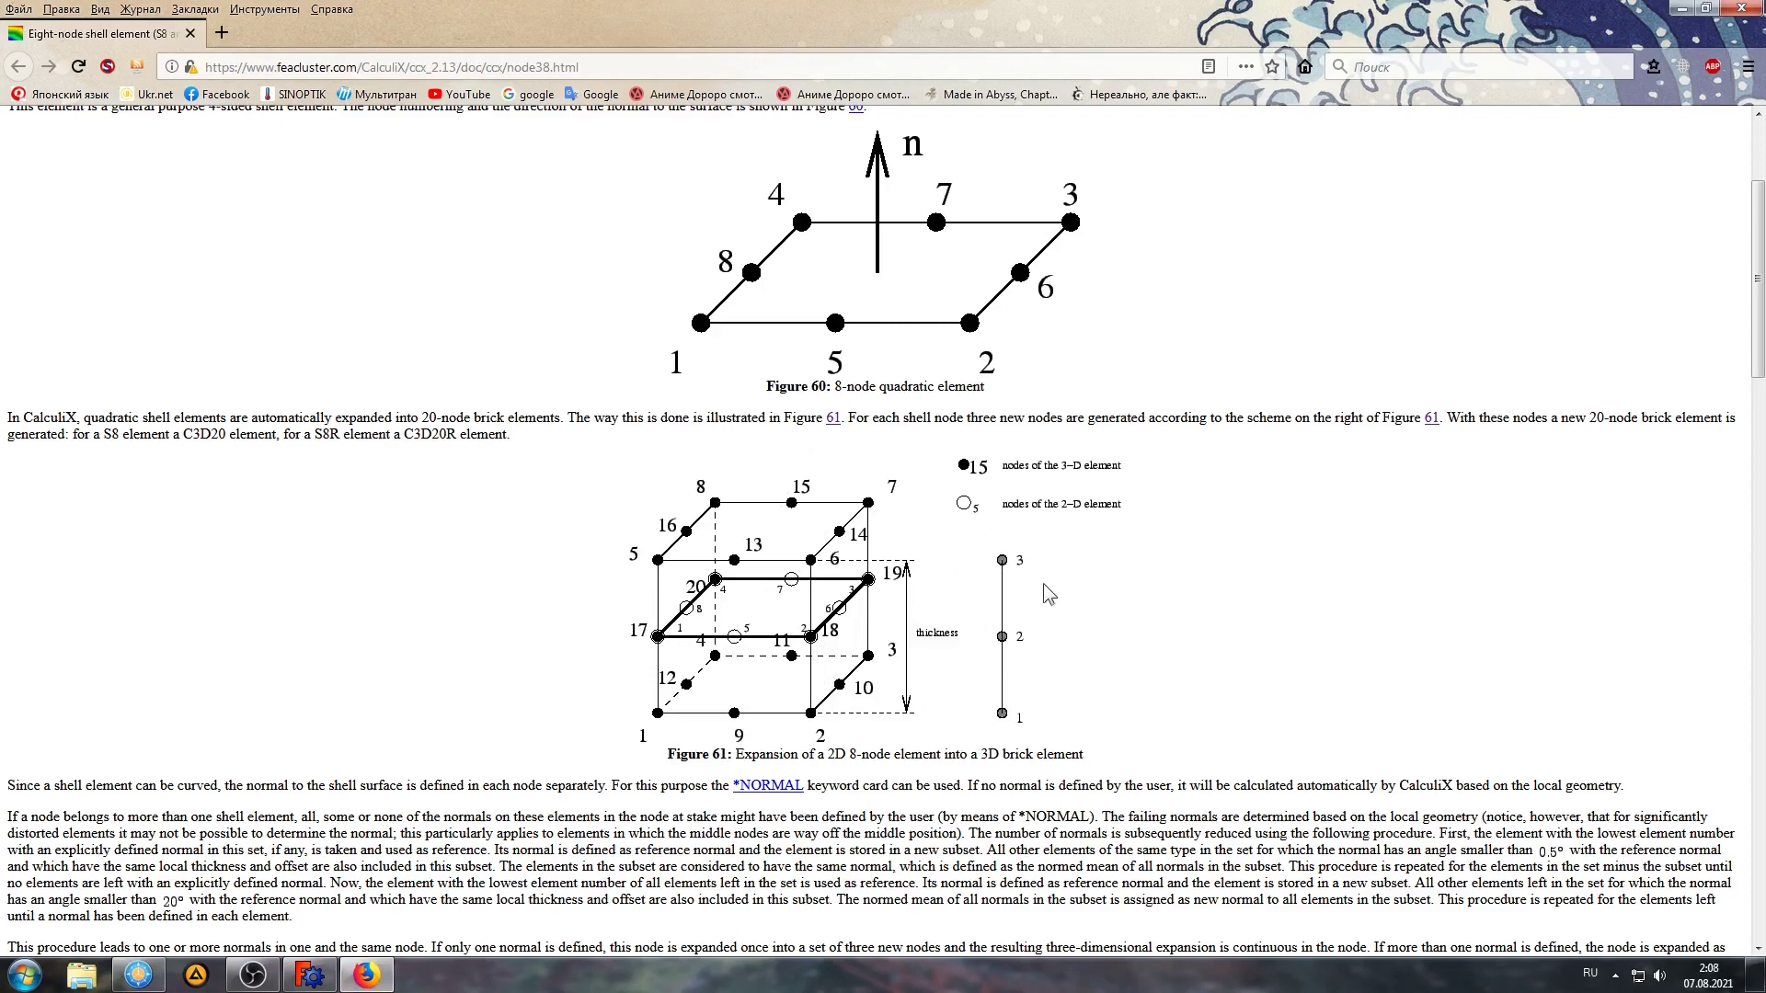
Back in FreeCAD, set SolverCcxTools003's Beam Shell Result Output3D to true.
{"action": "left_click", "coordinate": [318, 982]}
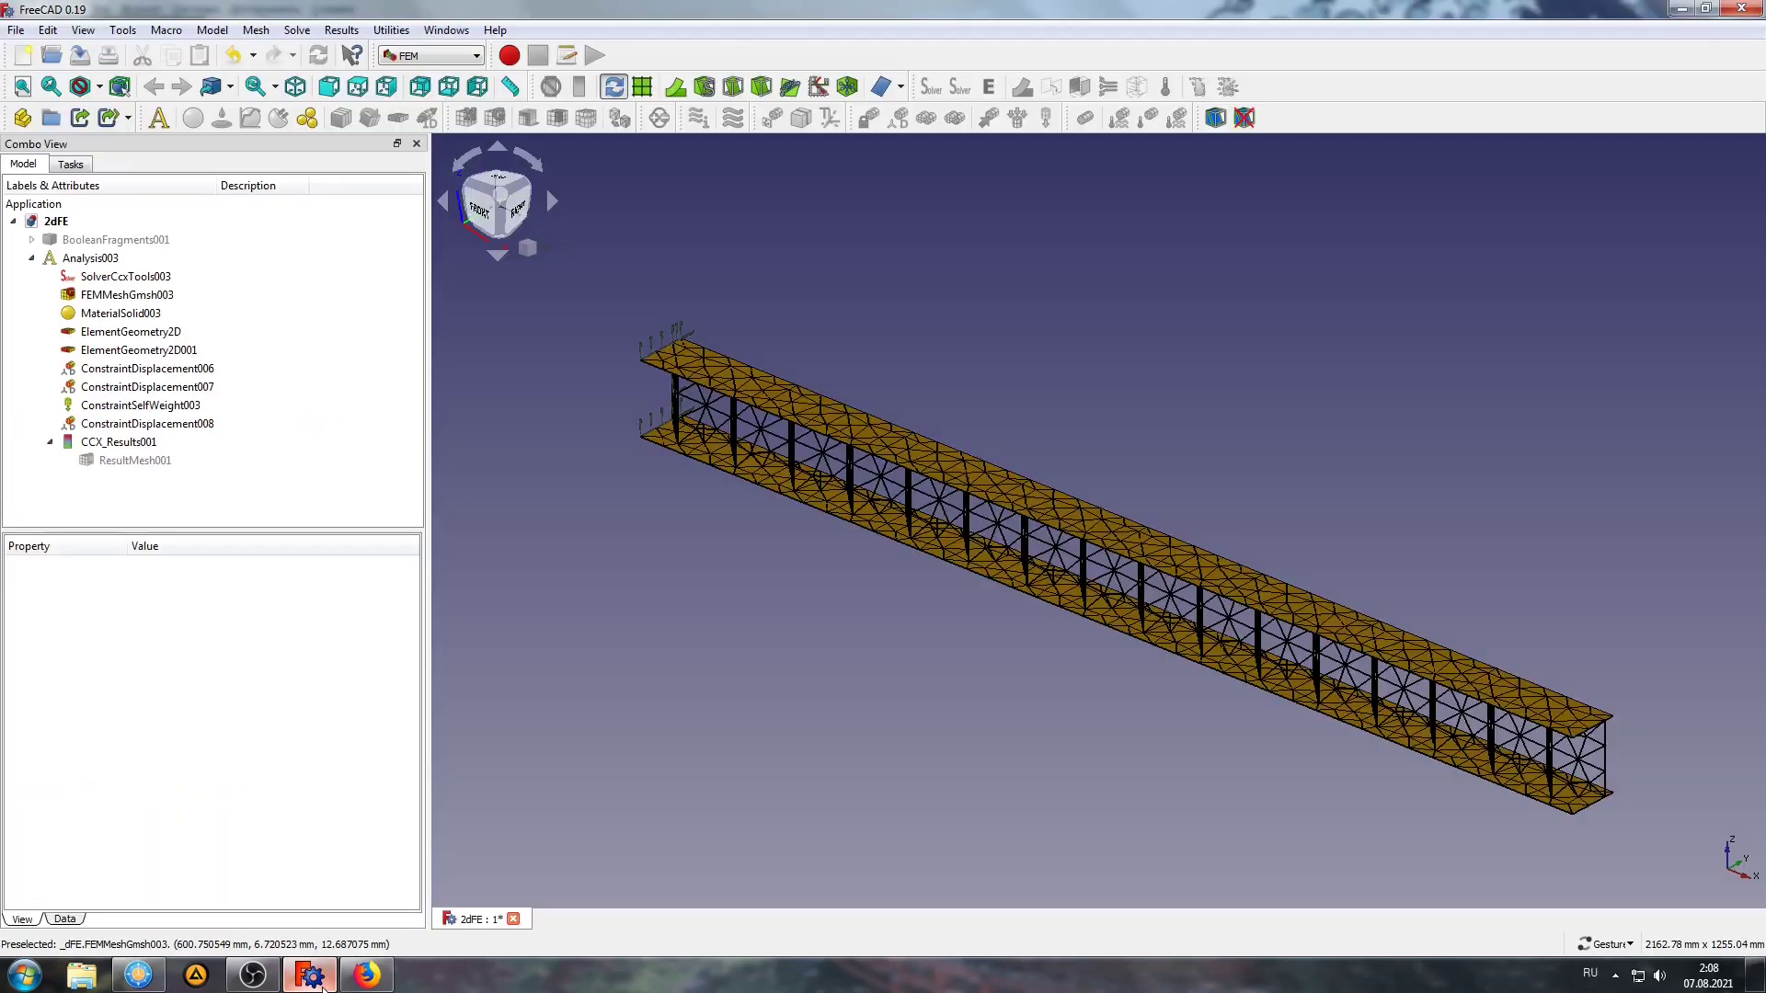
{"action": "left_click_drag", "start_coordinate": [851, 693], "coordinate": [840, 641]}
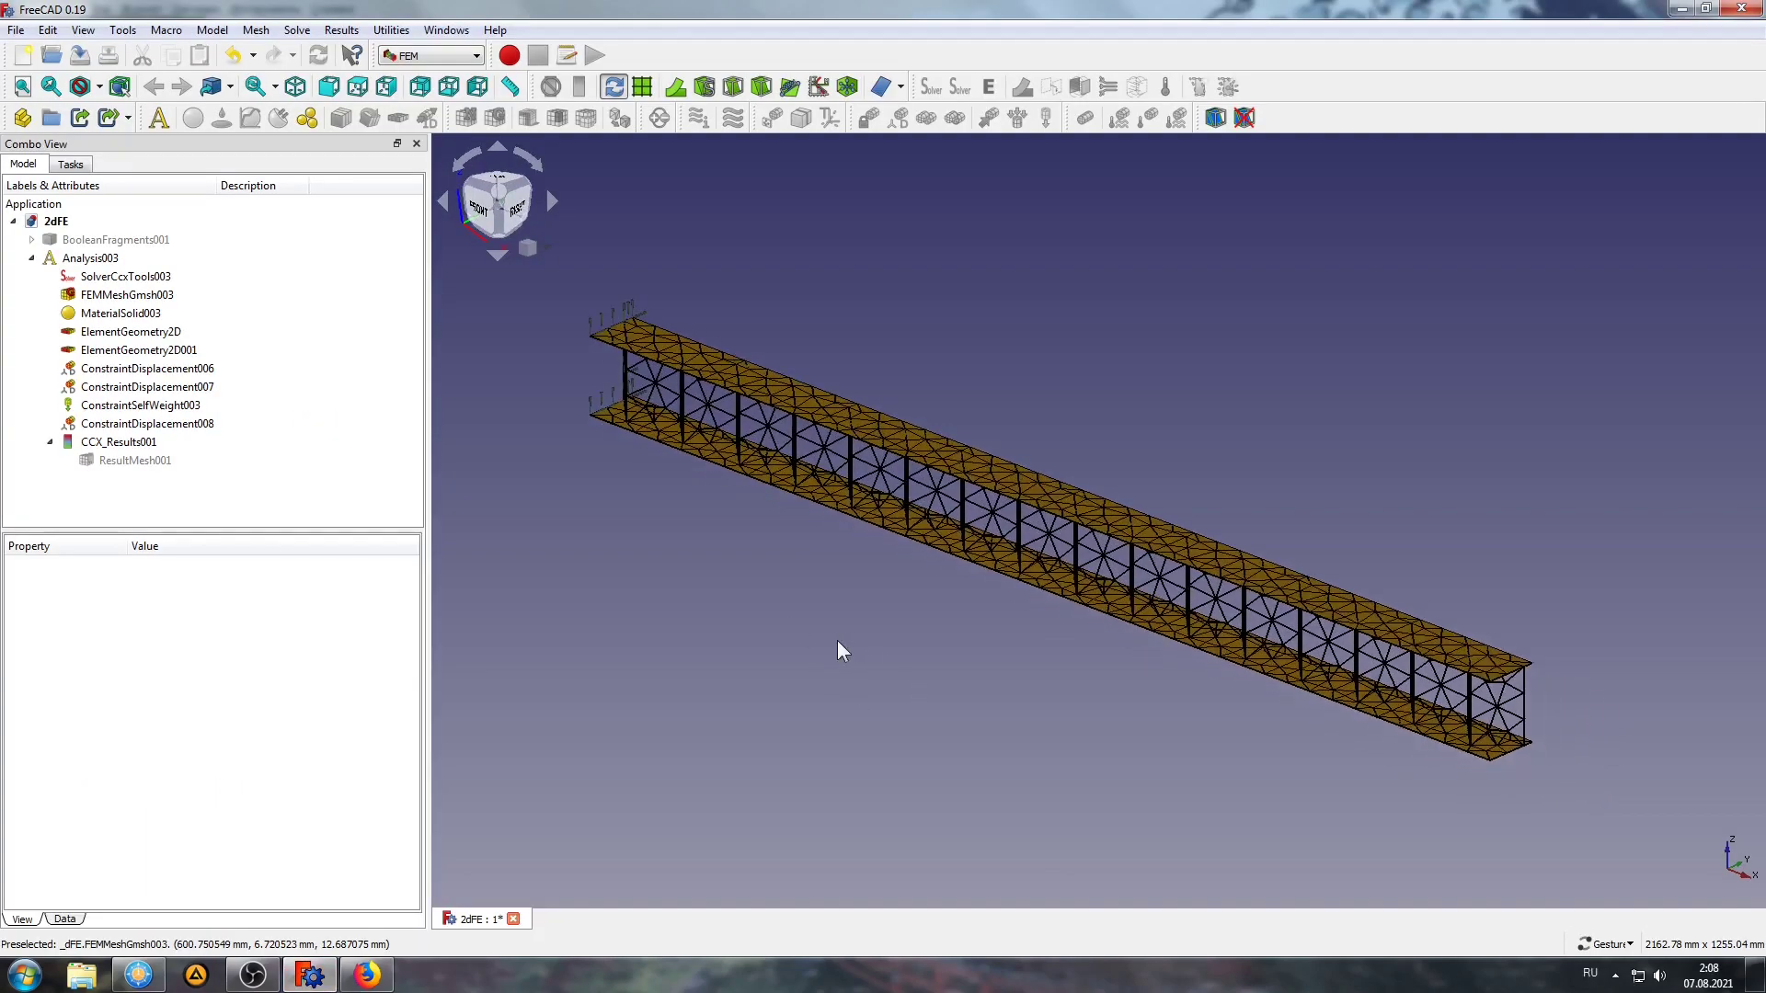
{"action": "left_click", "coordinate": [114, 278]}
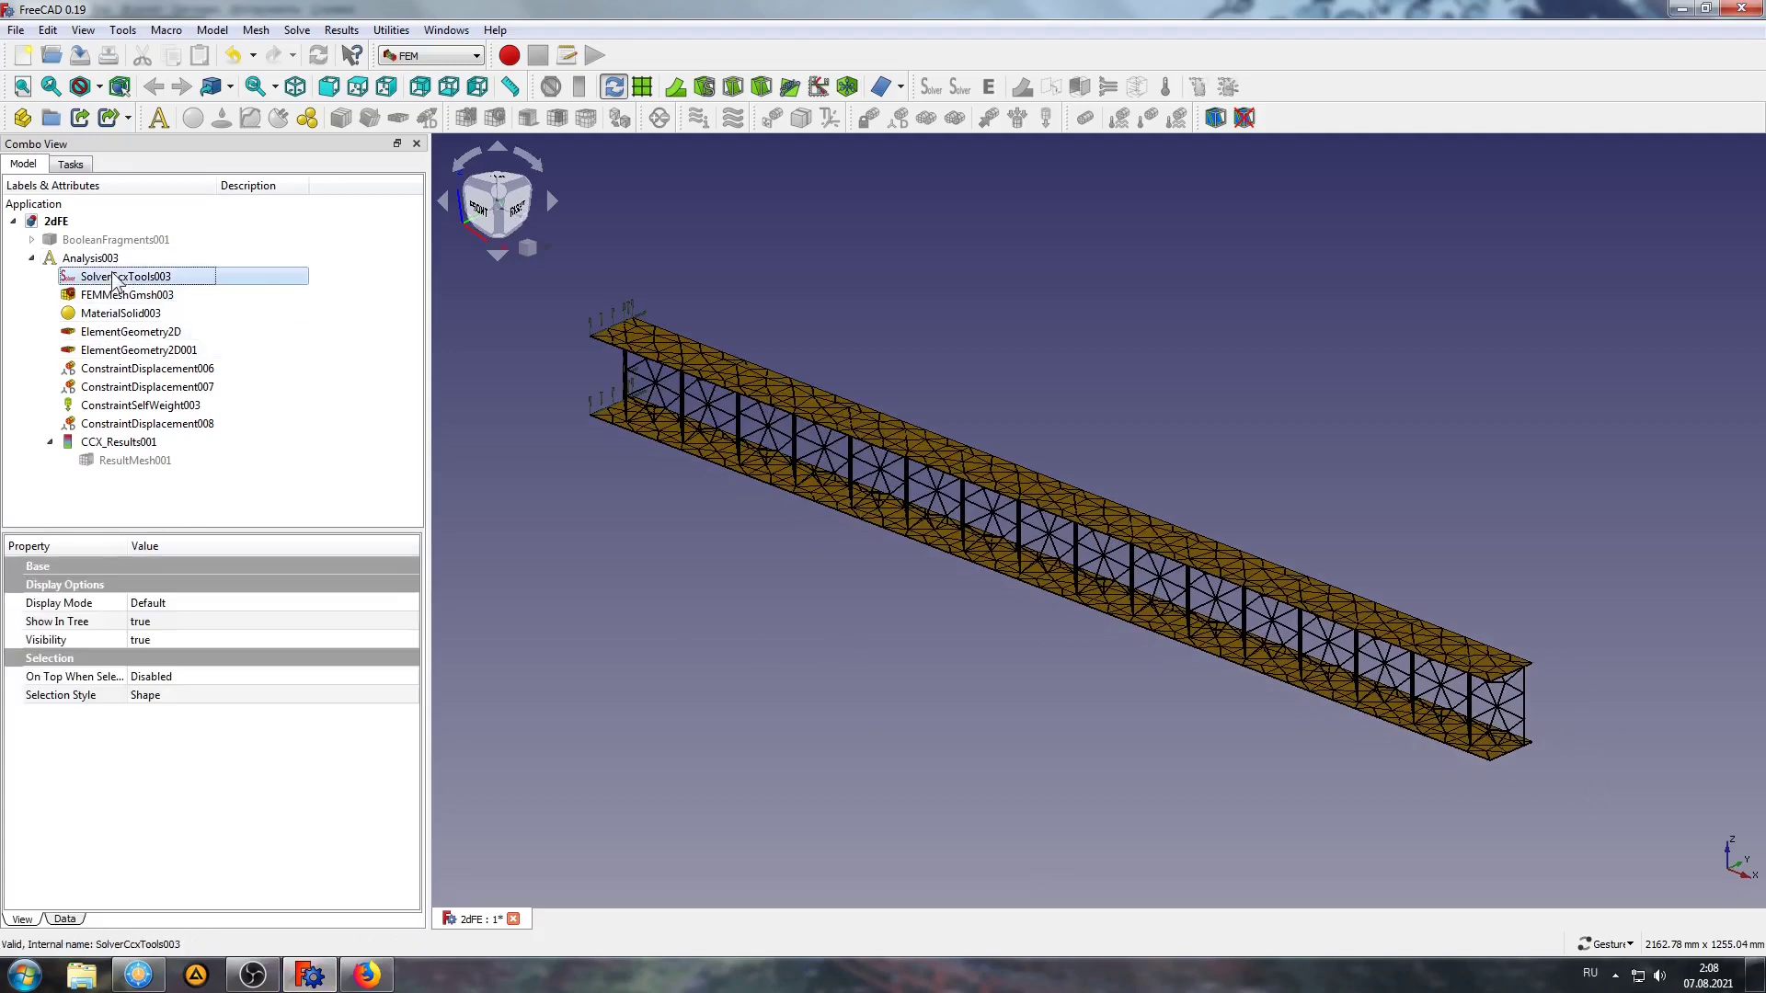
{"action": "left_click", "coordinate": [72, 920]}
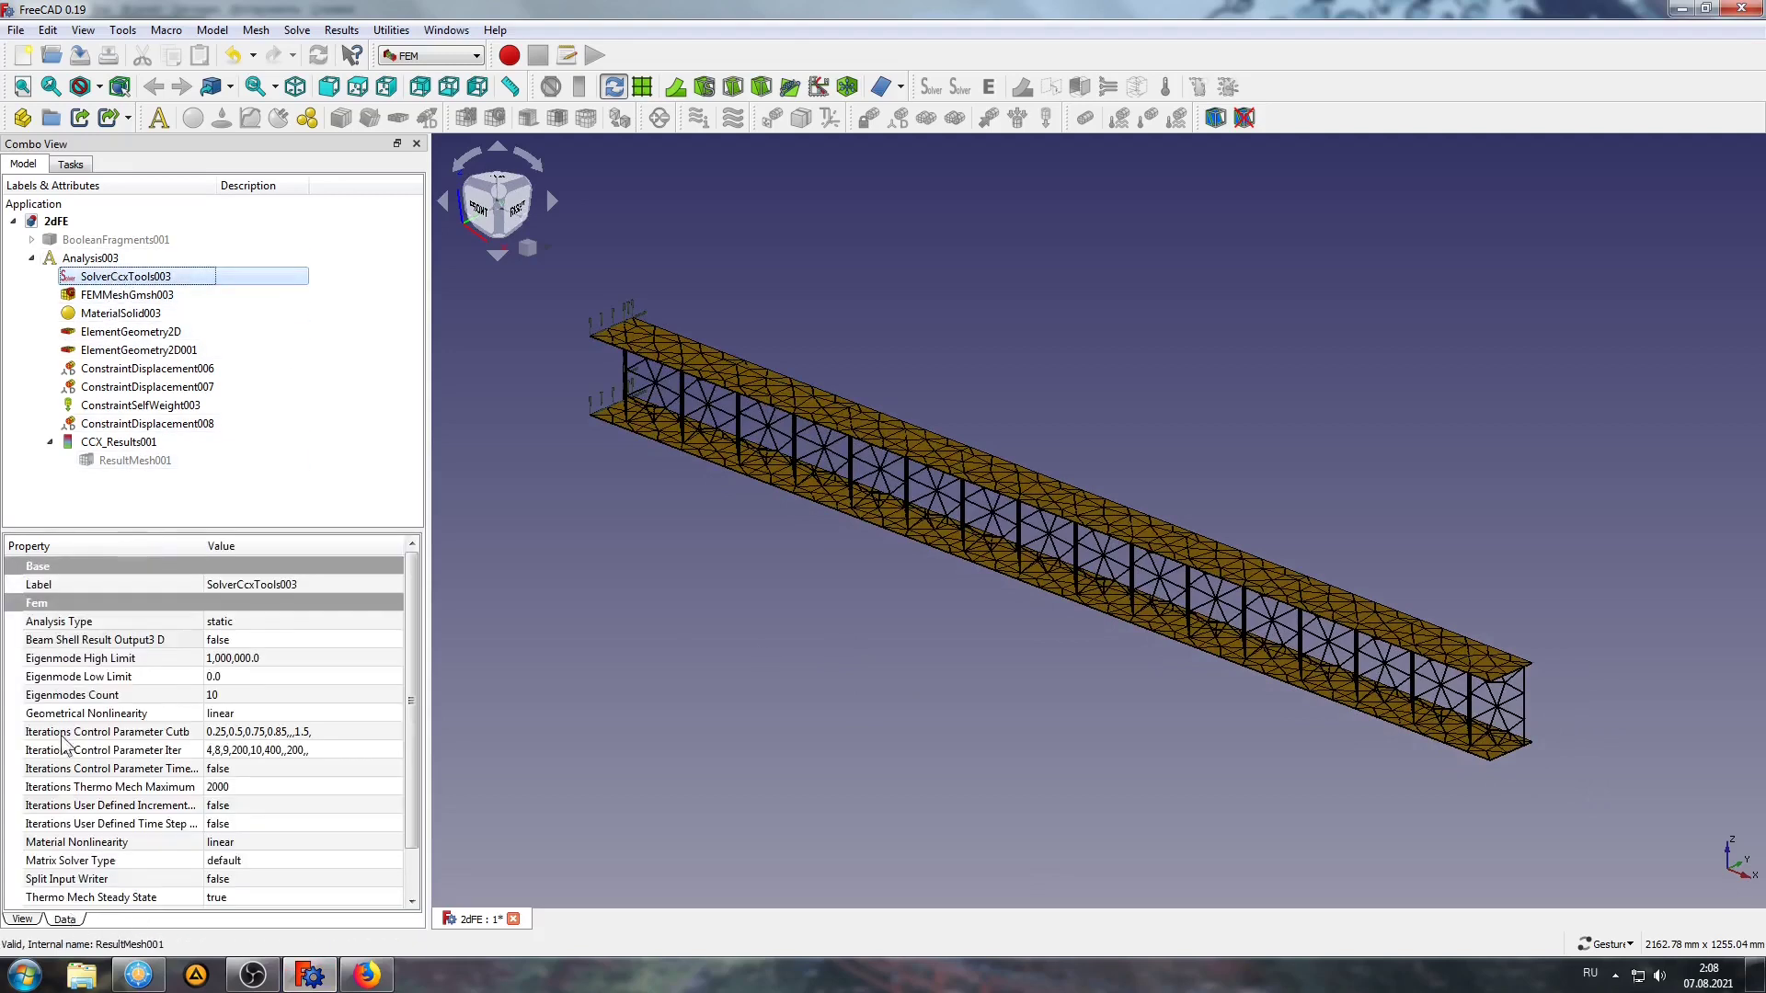
{"action": "left_click", "coordinate": [35, 644]}
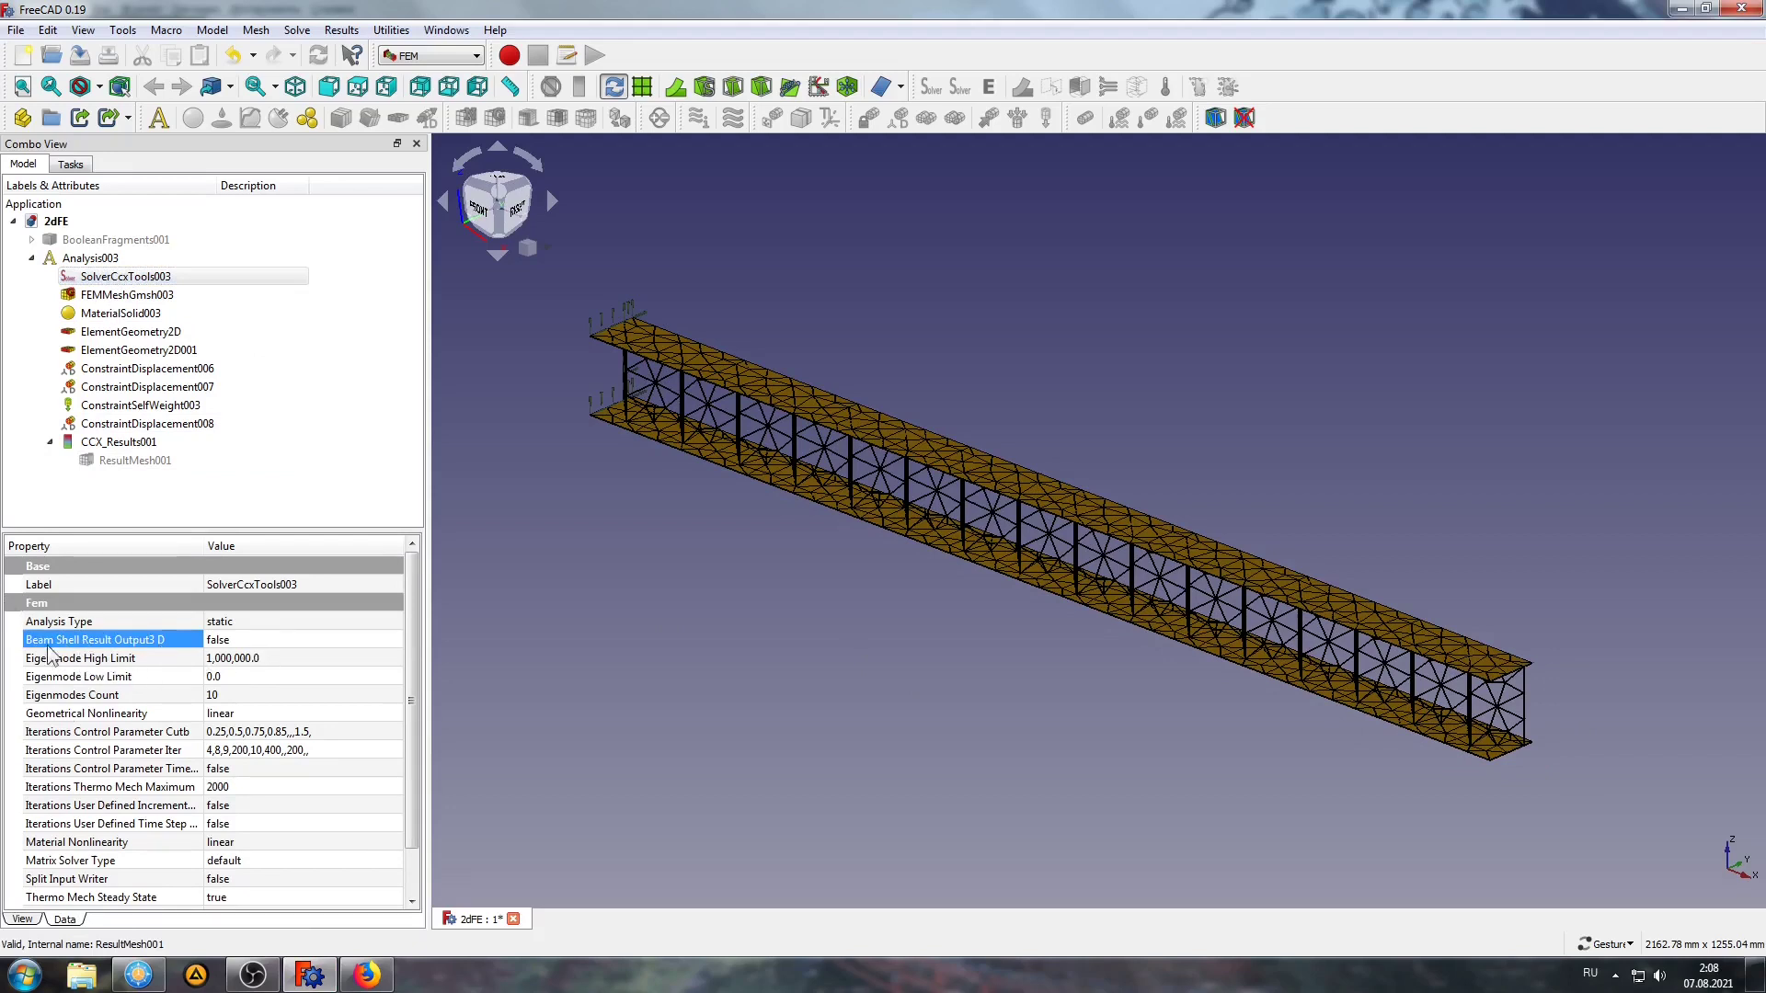
{"action": "left_click", "coordinate": [267, 638]}
{"action": "left_click", "coordinate": [227, 671]}
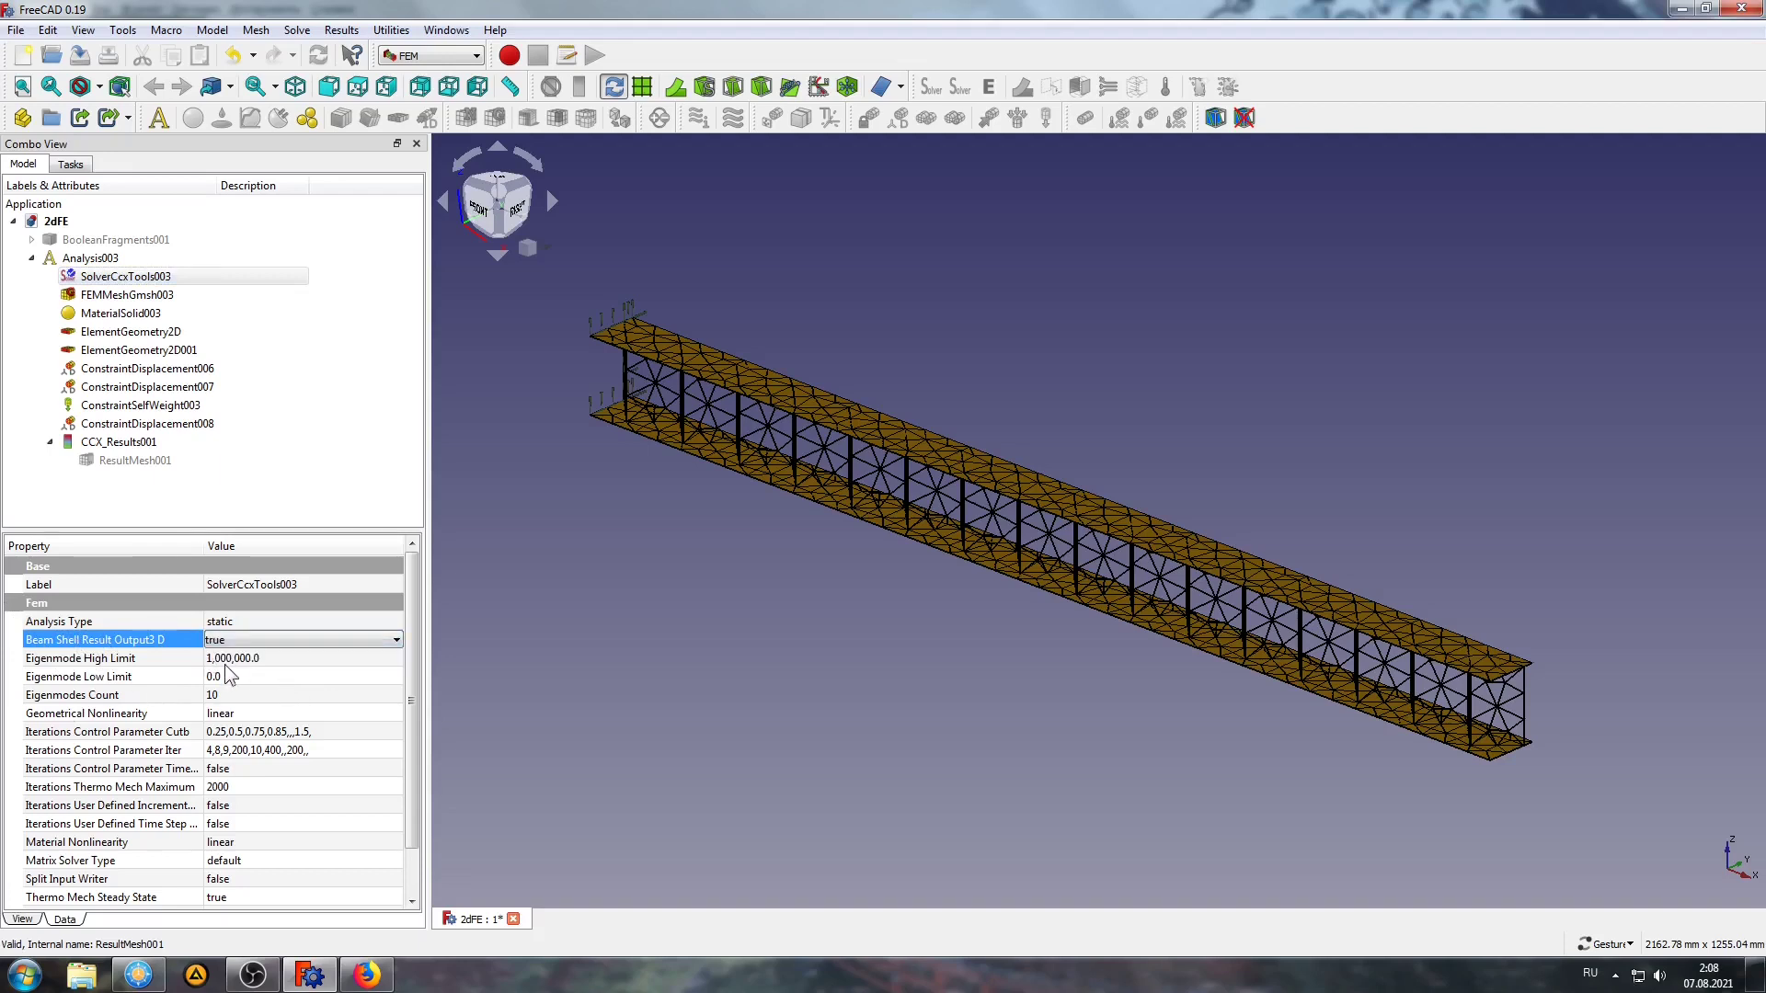
{"action": "left_click", "coordinate": [105, 279]}
Write the .inp file and run CalculiX, then orbit and zoom to view the solid shells.
{"action": "double_click", "coordinate": [106, 279]}
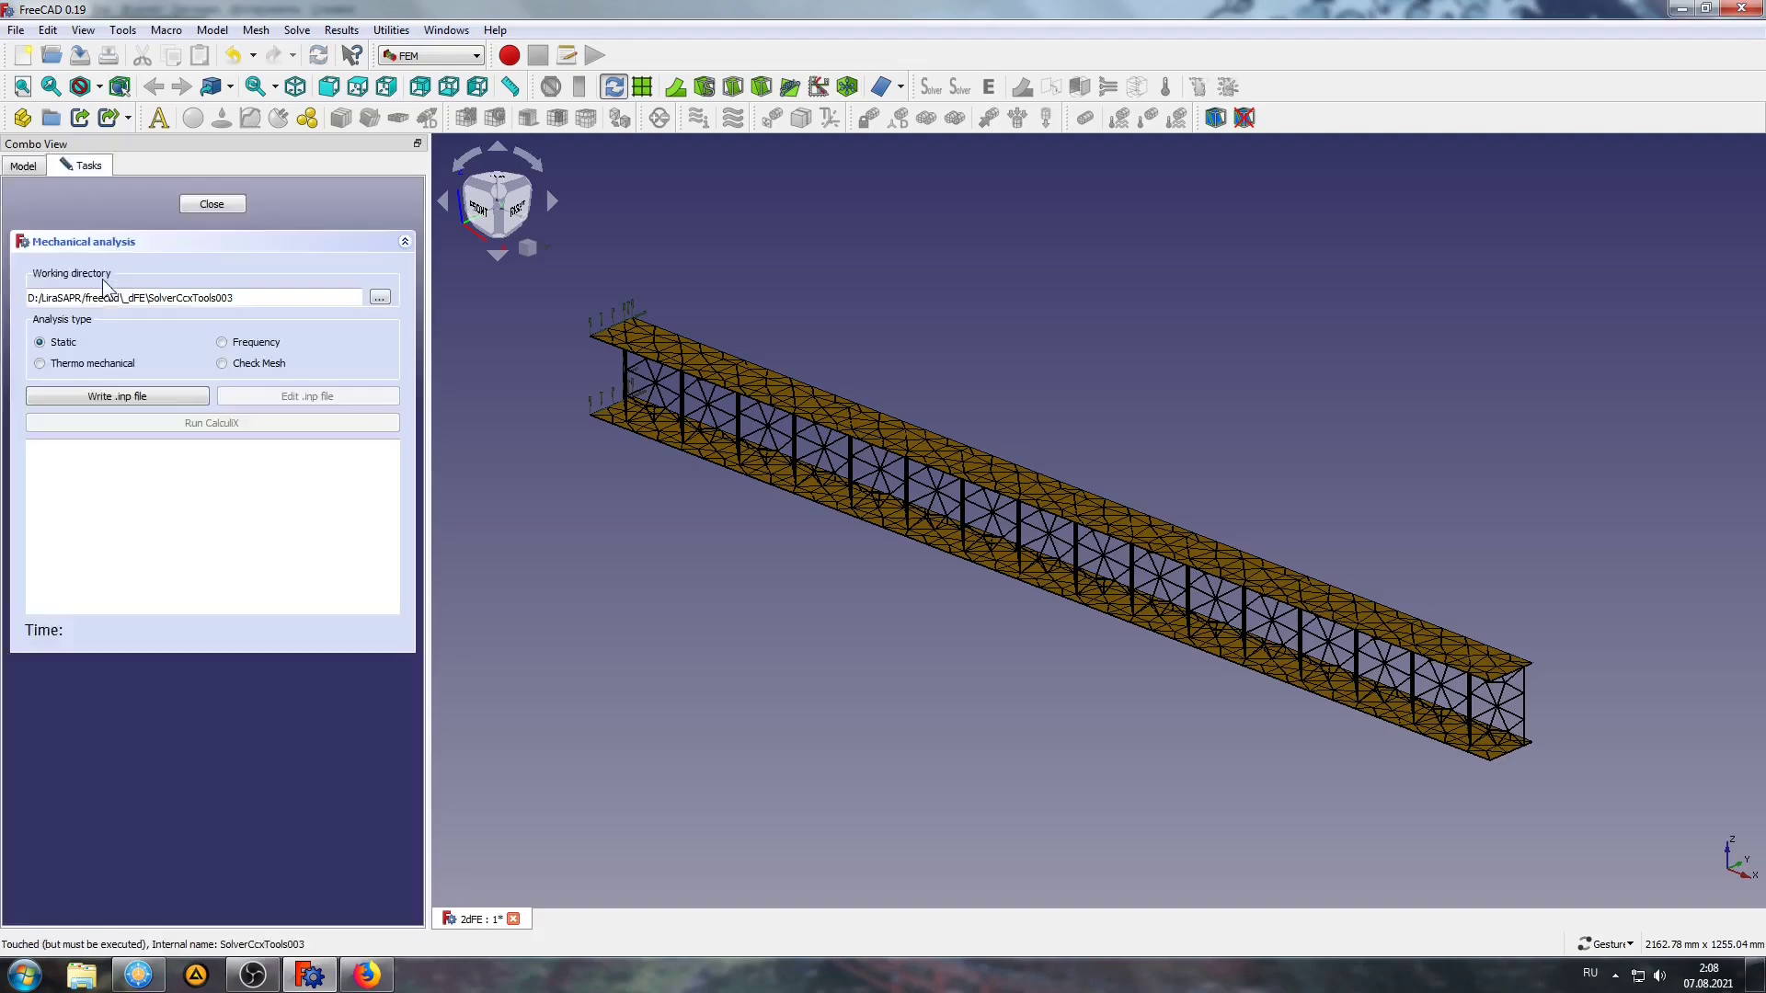
{"action": "left_click", "coordinate": [63, 393]}
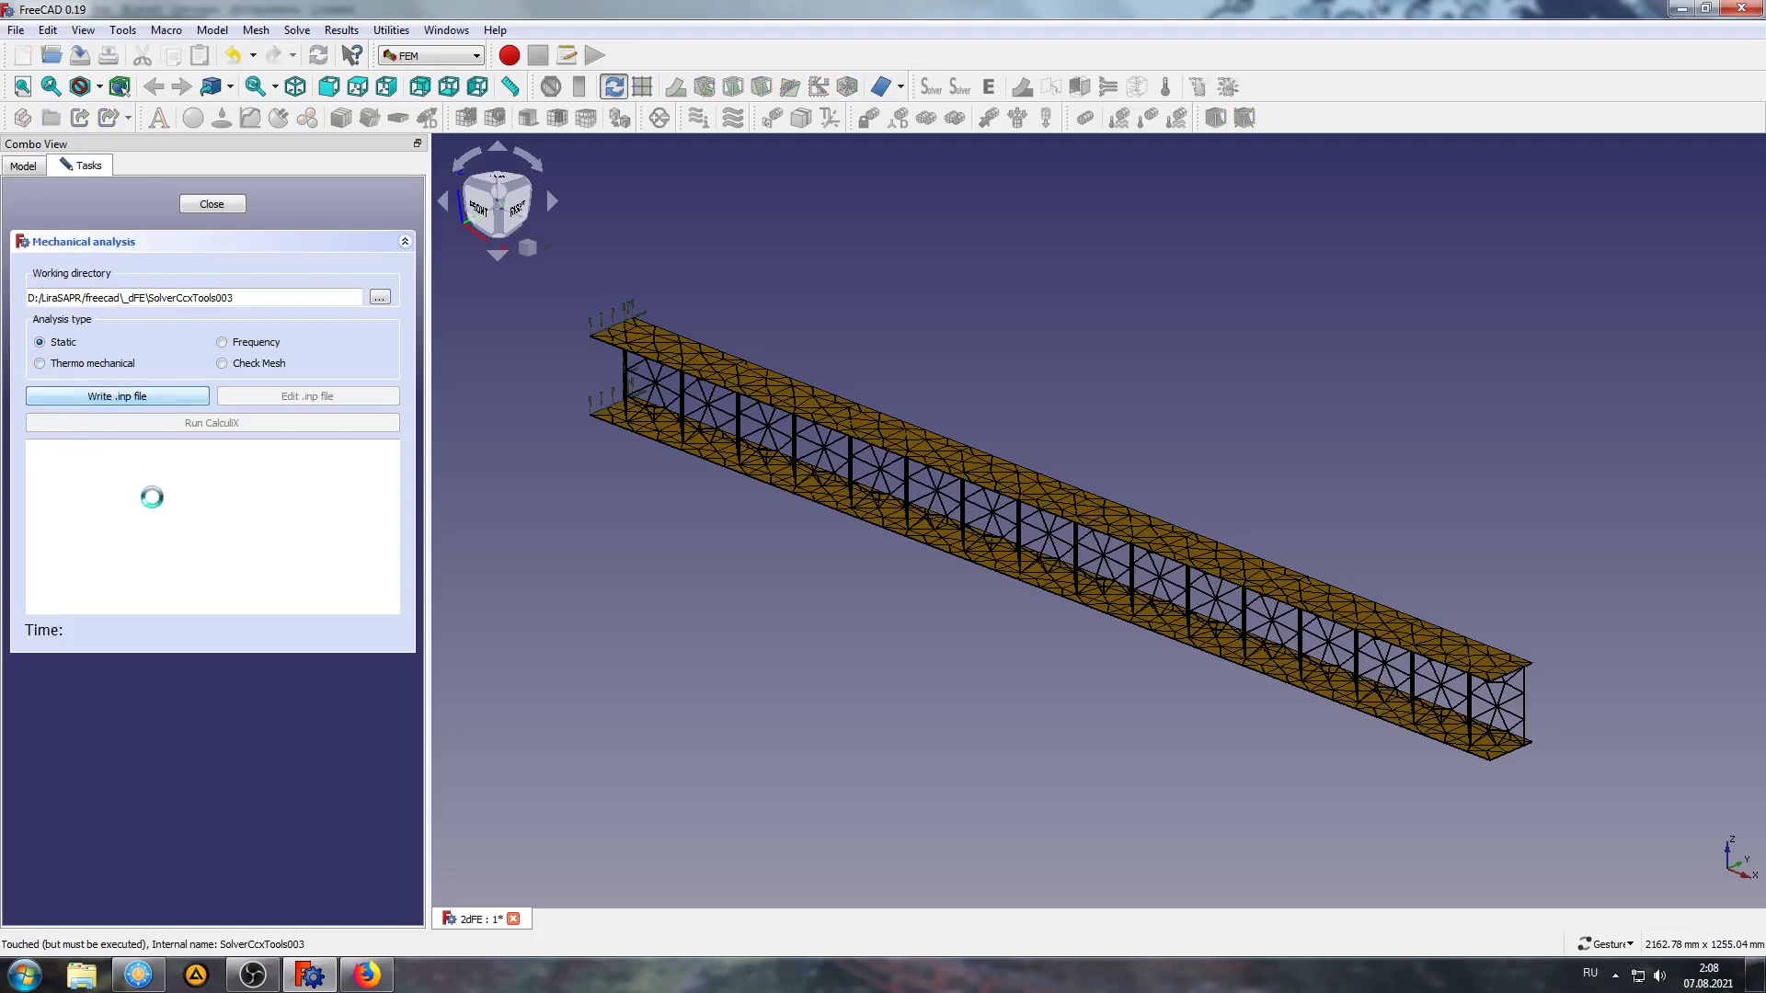
{"action": "left_click", "coordinate": [173, 423]}
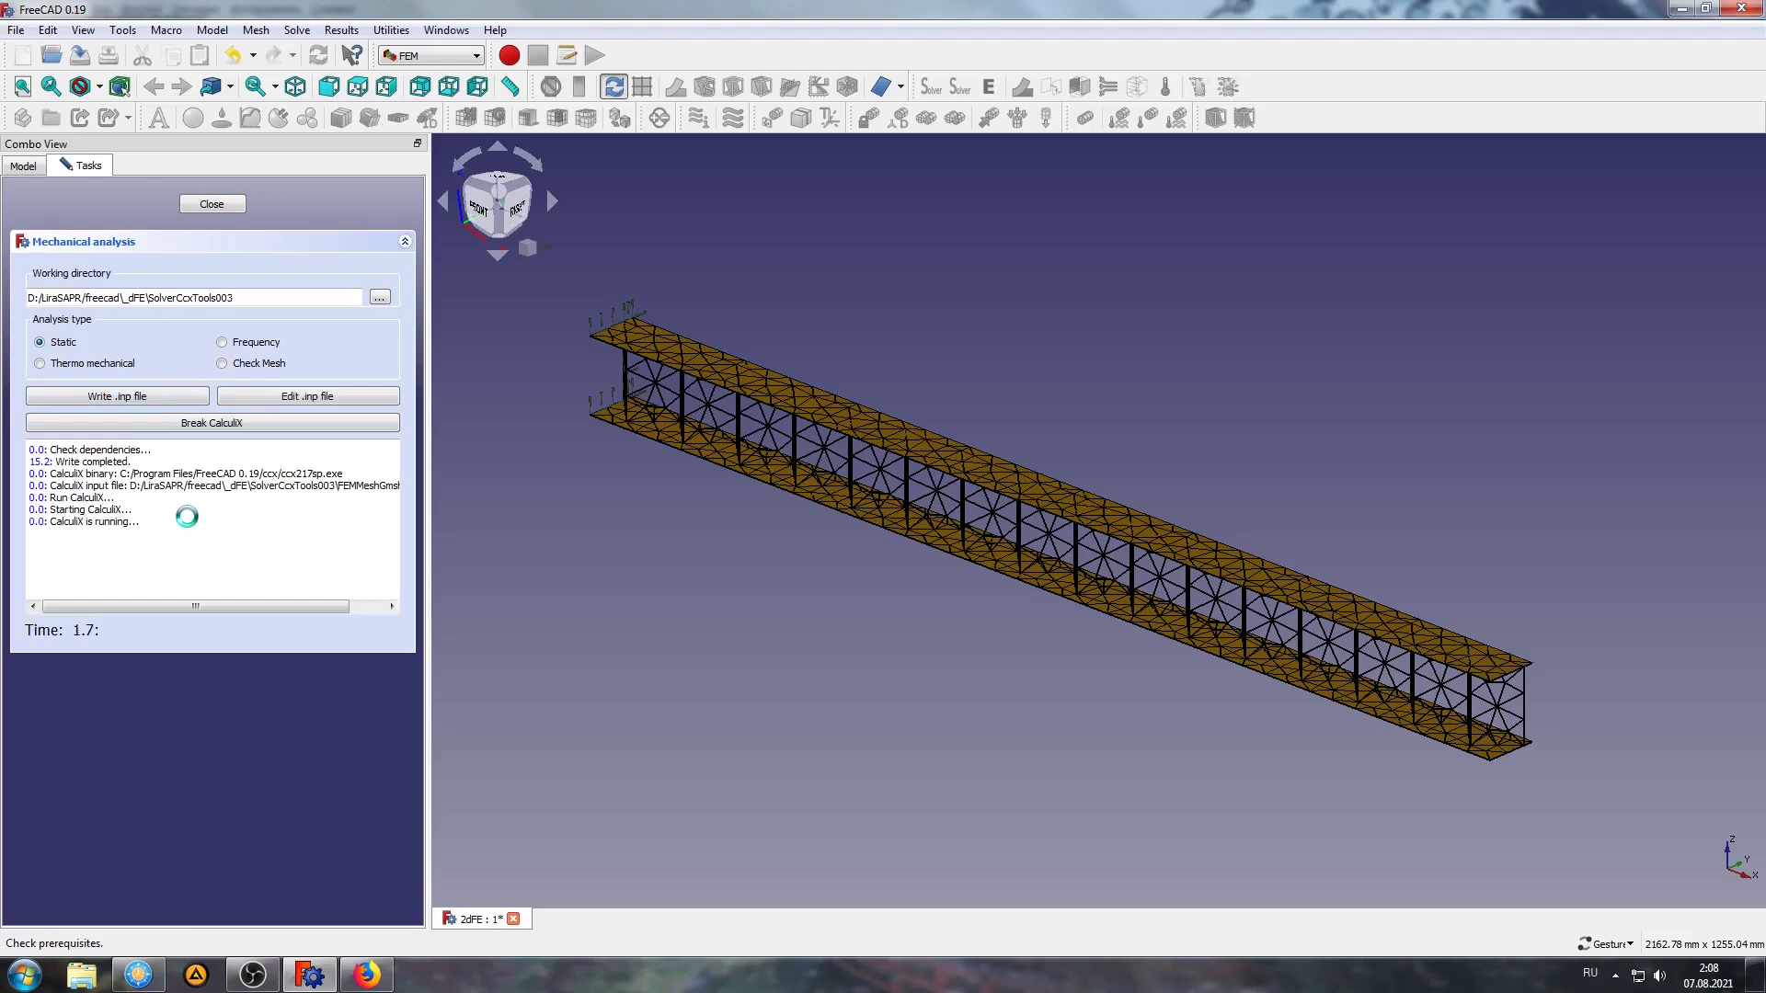
{"action": "left_click", "coordinate": [212, 204]}
{"action": "left_click_drag", "start_coordinate": [1210, 709], "coordinate": [939, 706]}
{"action": "scroll", "coordinate": [941, 699], "scroll_direction": "down", "scroll_amount": 3}
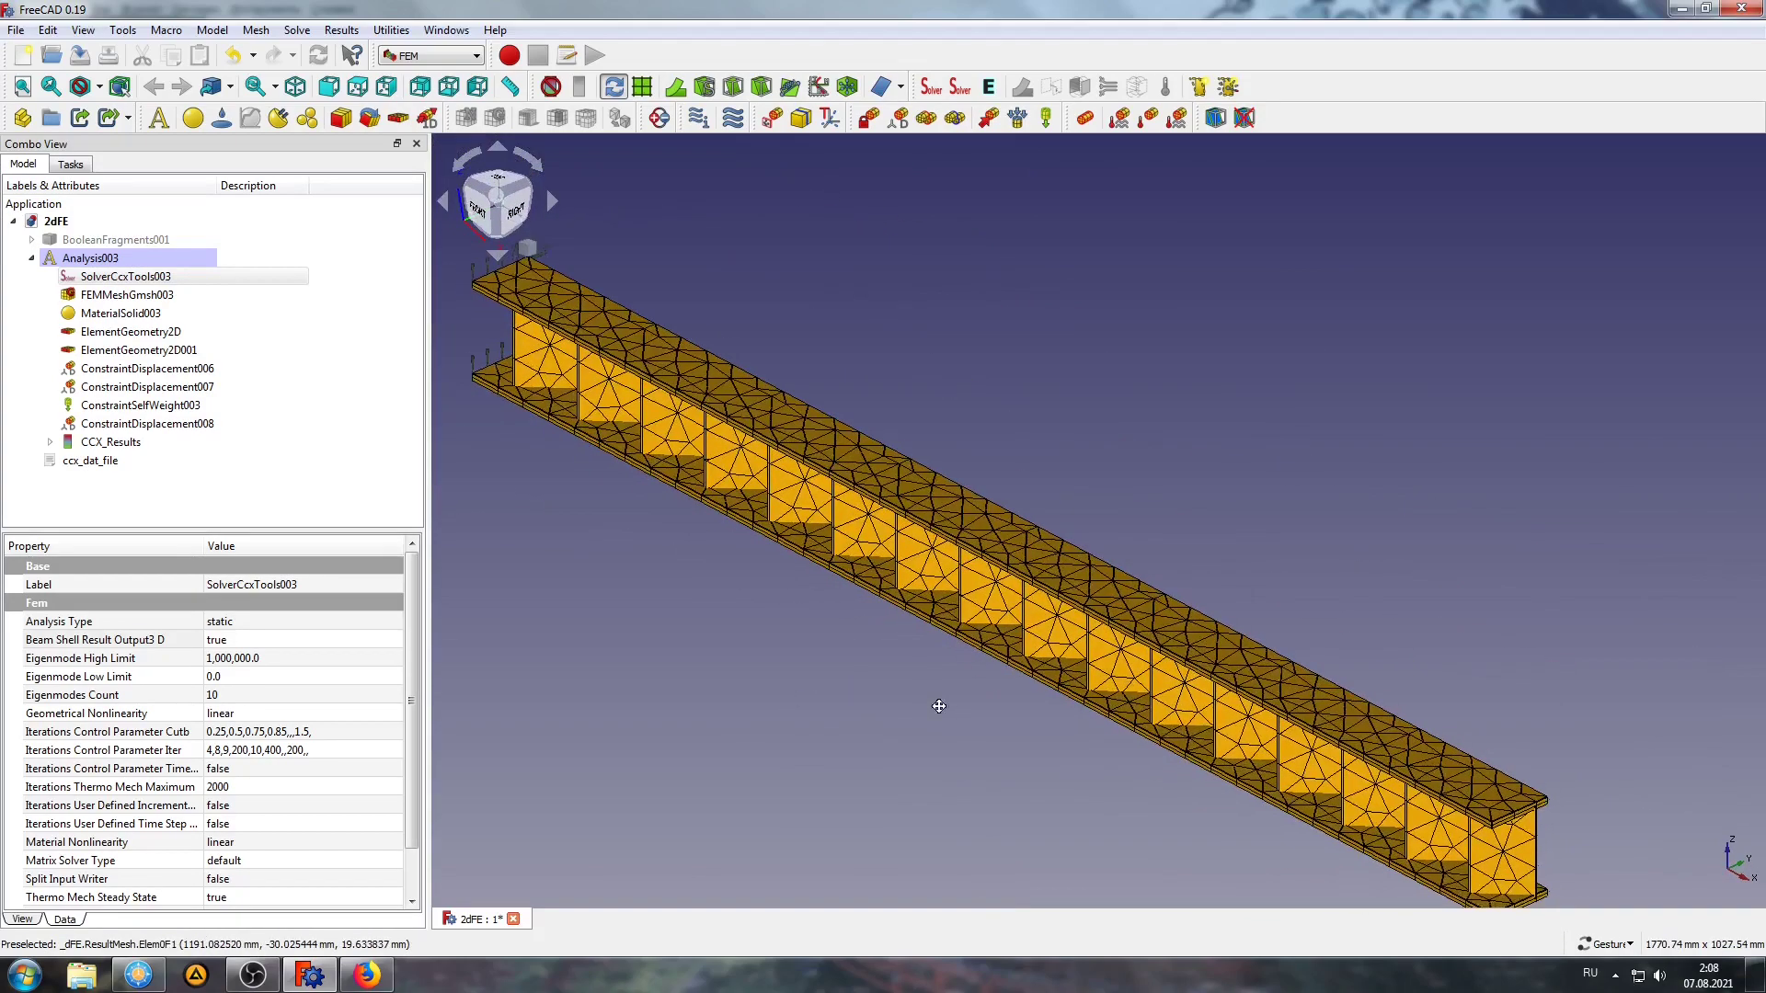
Create a pipeline from CCX_Results with a Tresca Stress scalar clip, Surface mode, Tresca Stress colouring.
{"action": "right_click_drag", "start_coordinate": [939, 706], "coordinate": [1000, 683]}
{"action": "left_click", "coordinate": [110, 441]}
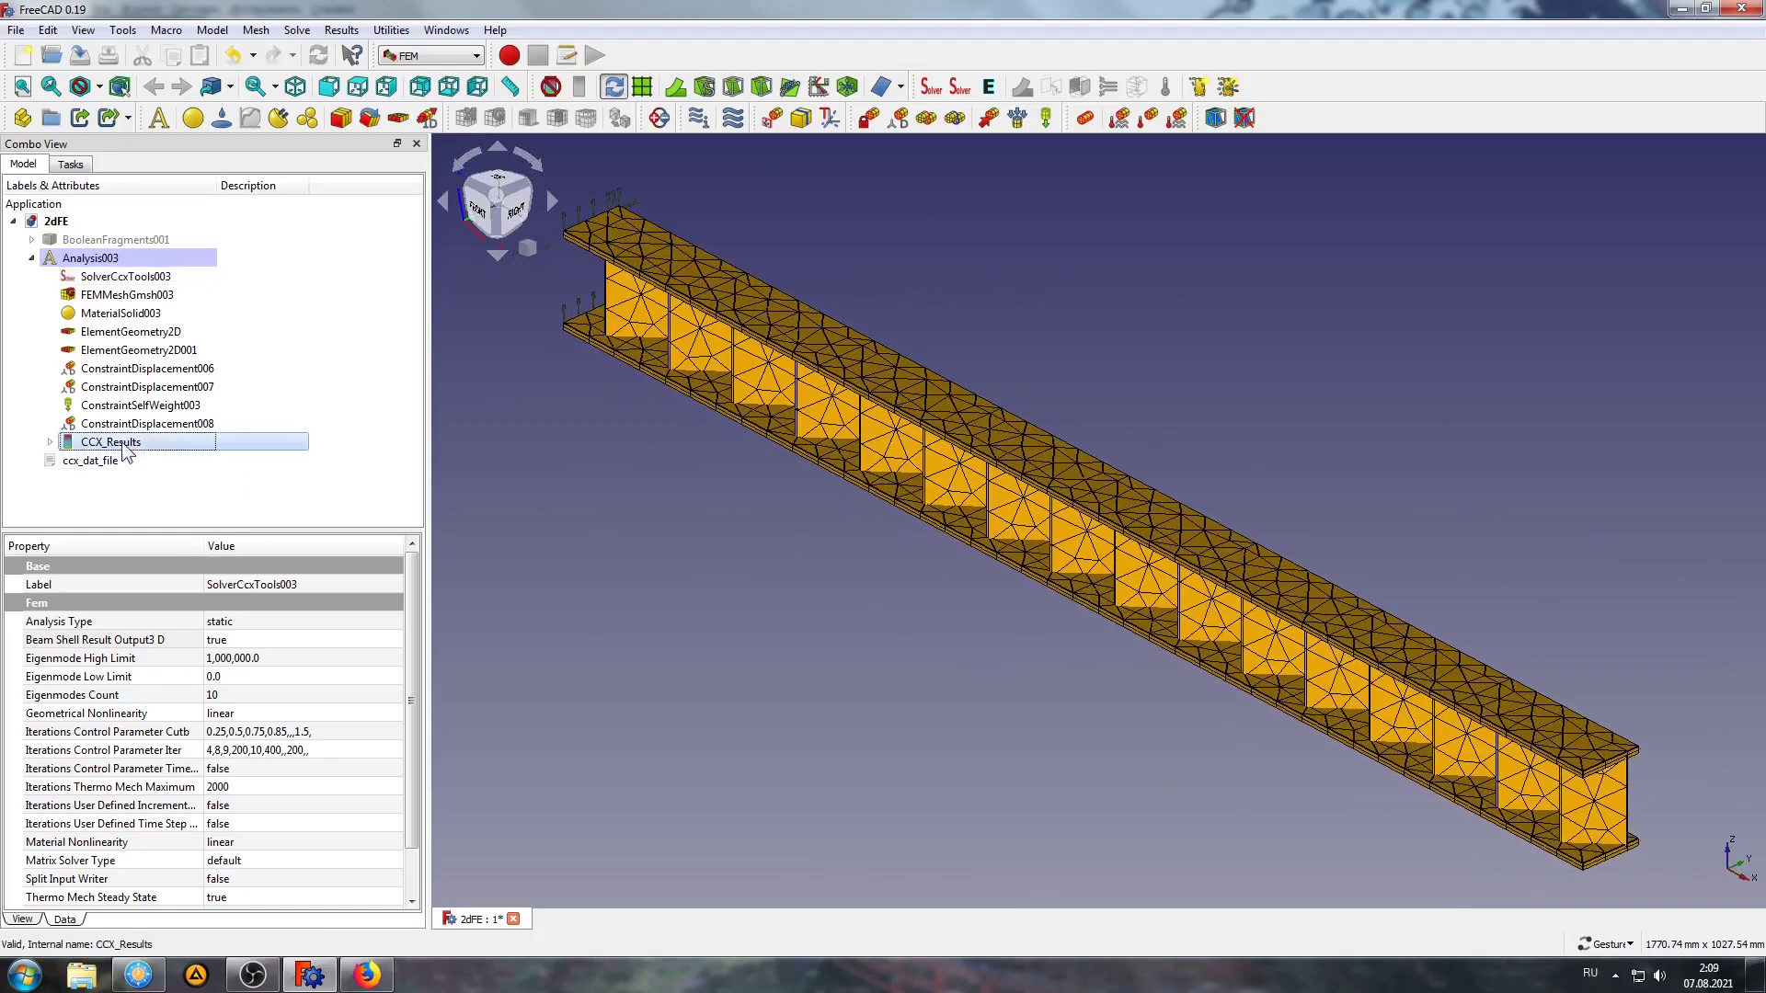
{"action": "left_click", "coordinate": [642, 87]}
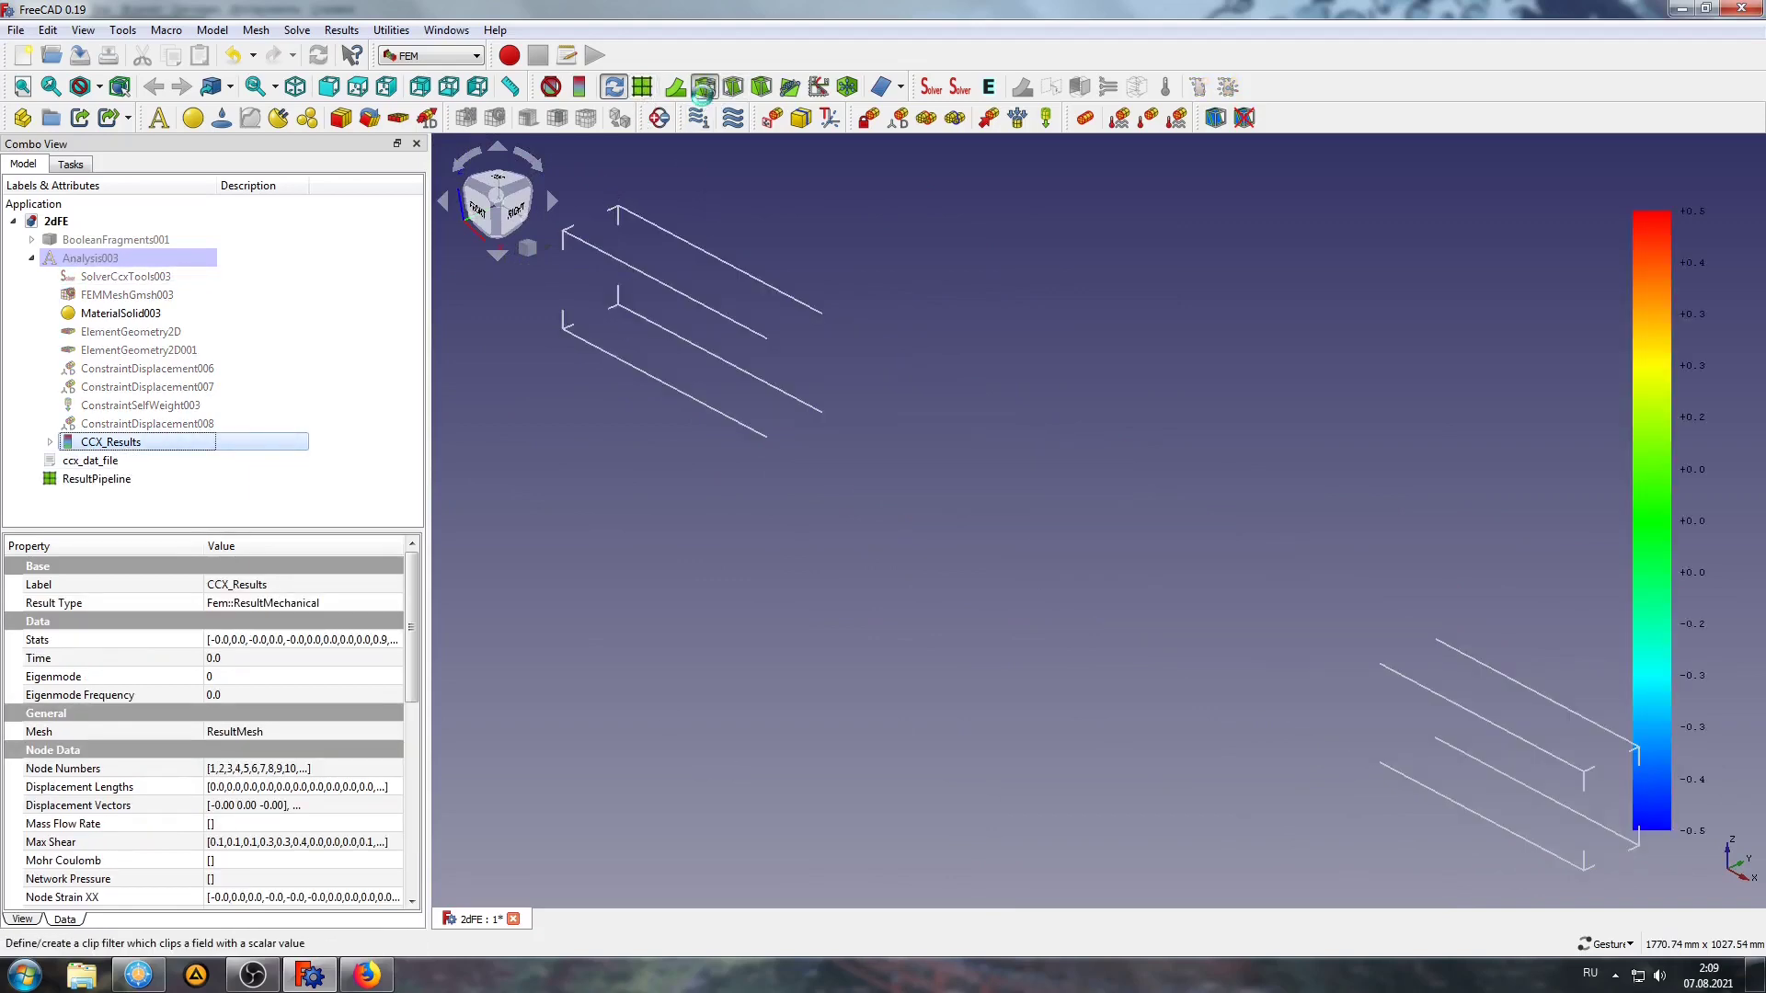
{"action": "left_click", "coordinate": [705, 86]}
{"action": "left_click", "coordinate": [141, 275]}
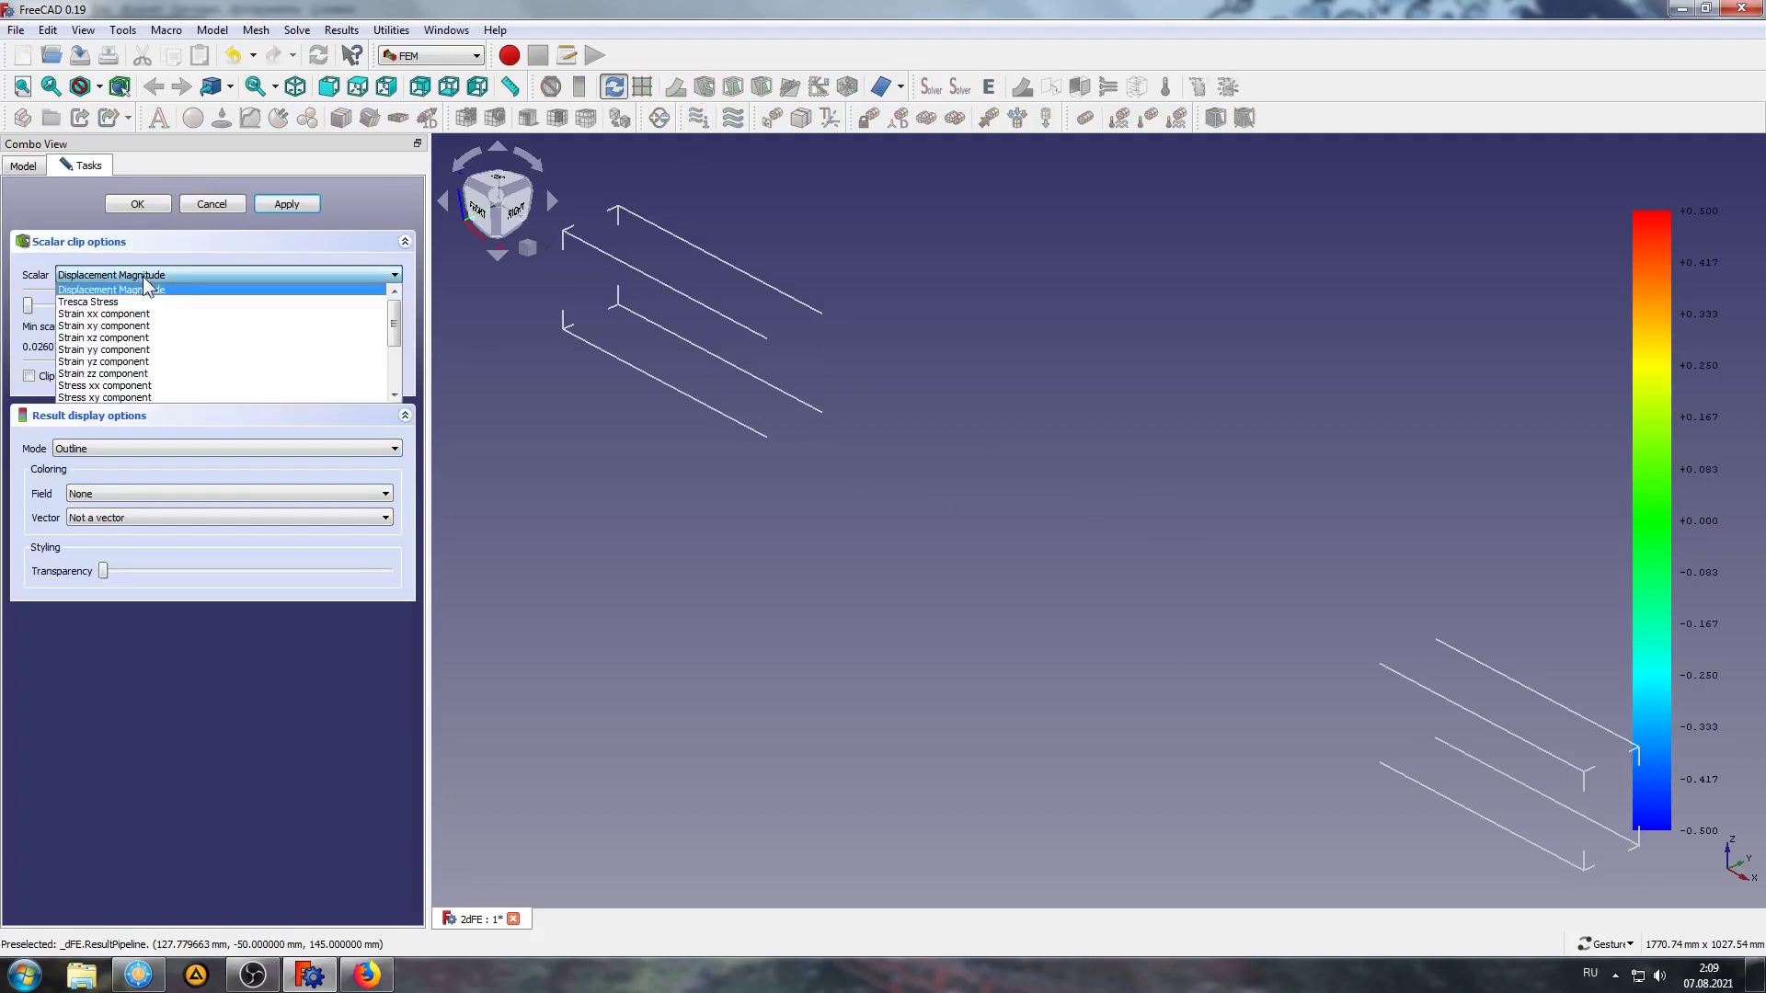
{"action": "left_click", "coordinate": [138, 291]}
{"action": "left_click", "coordinate": [119, 451]}
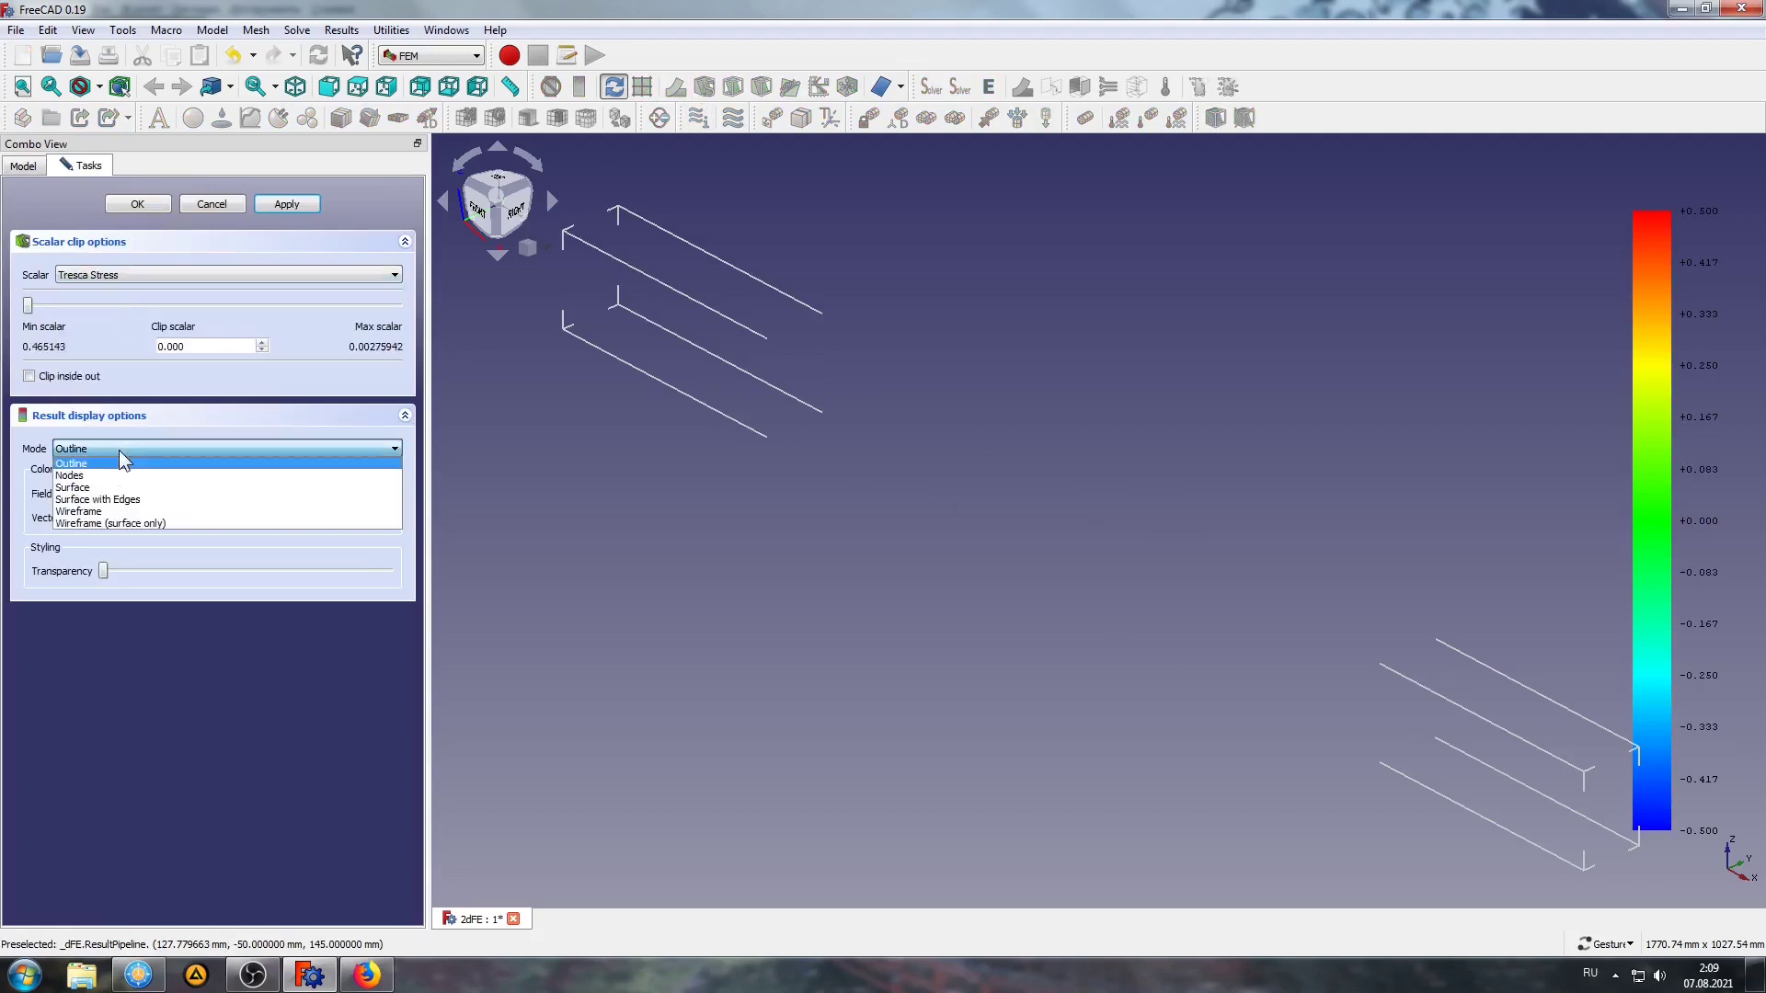
{"action": "left_click", "coordinate": [117, 499]}
{"action": "left_click", "coordinate": [118, 501]}
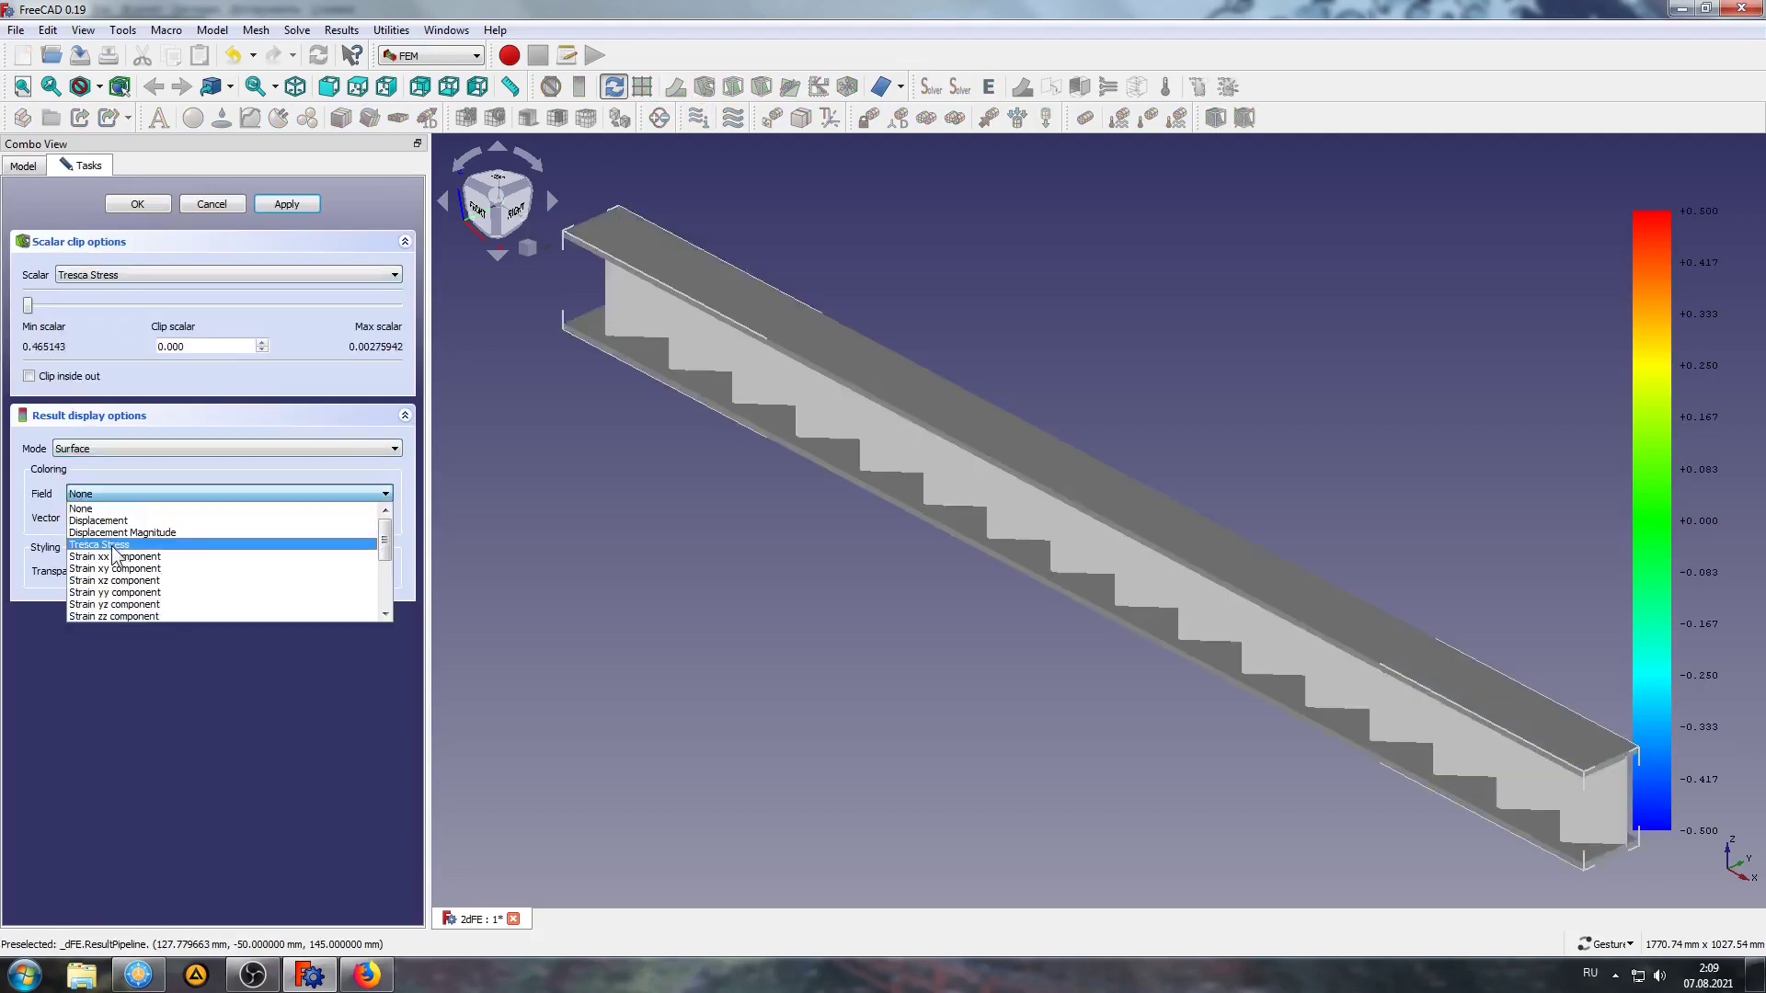
{"action": "left_click", "coordinate": [128, 529]}
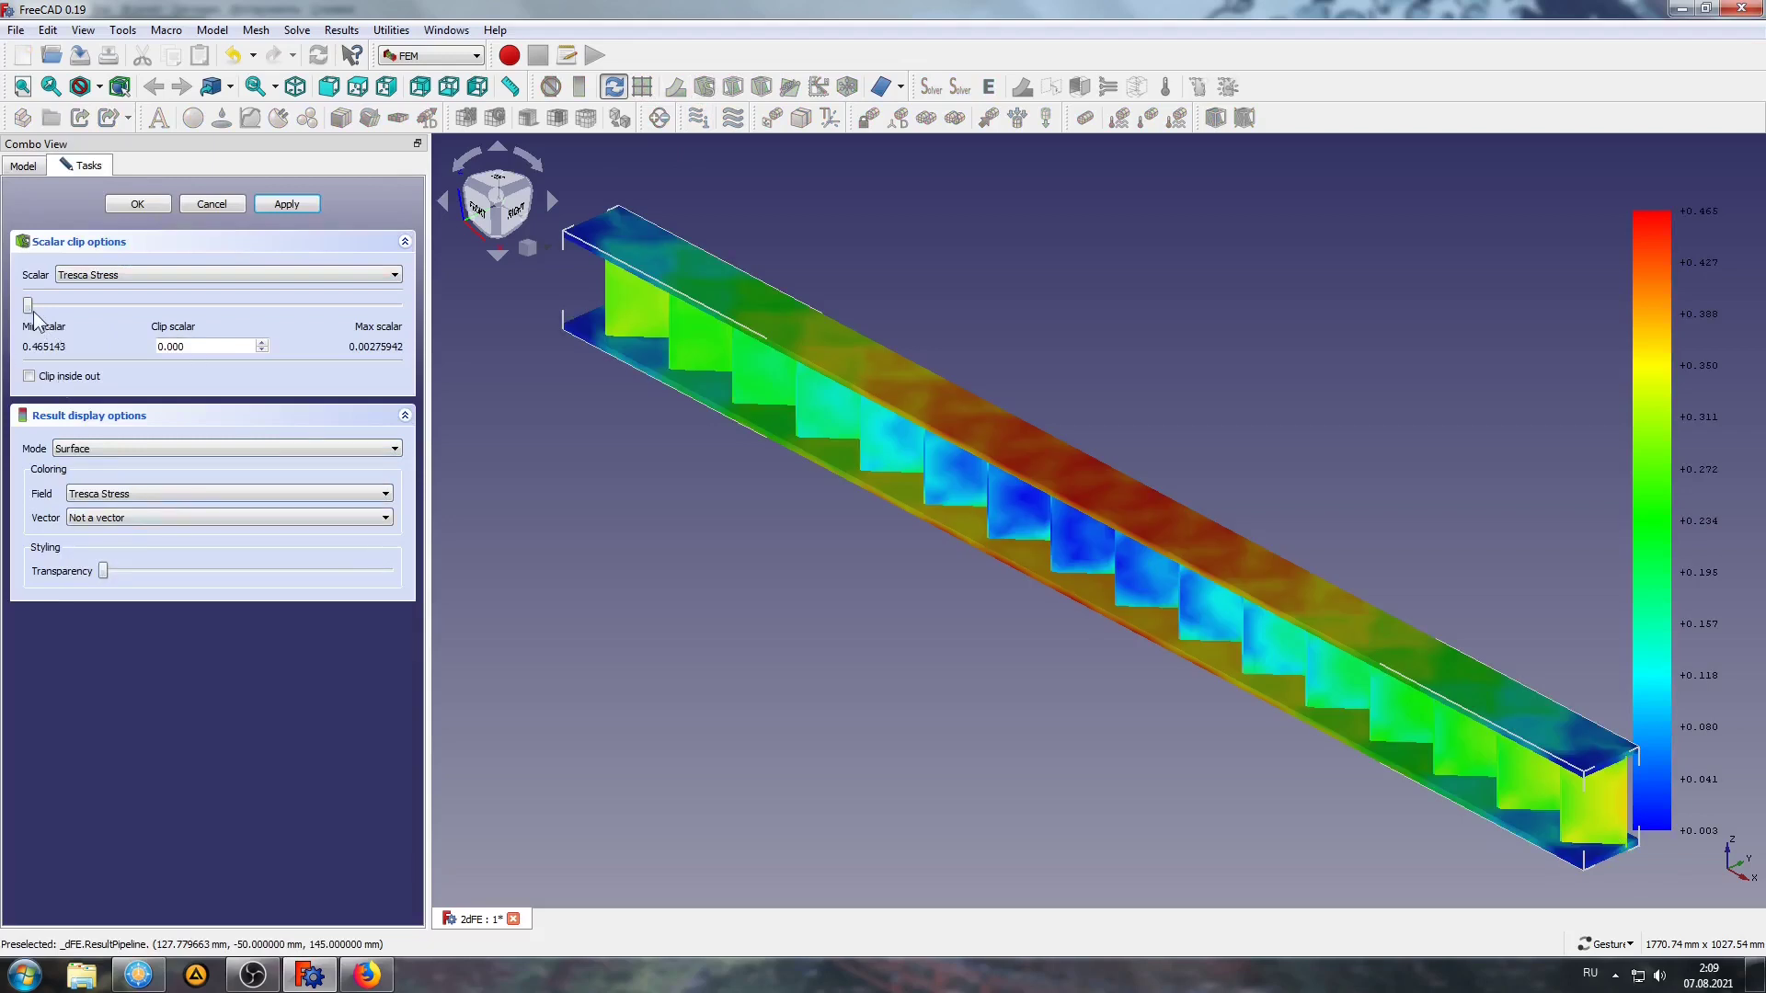
Set the clip threshold to 0.289 and accept, then delete the ScalarClip filter.
{"action": "left_click_drag", "start_coordinate": [33, 311], "coordinate": [67, 310]}
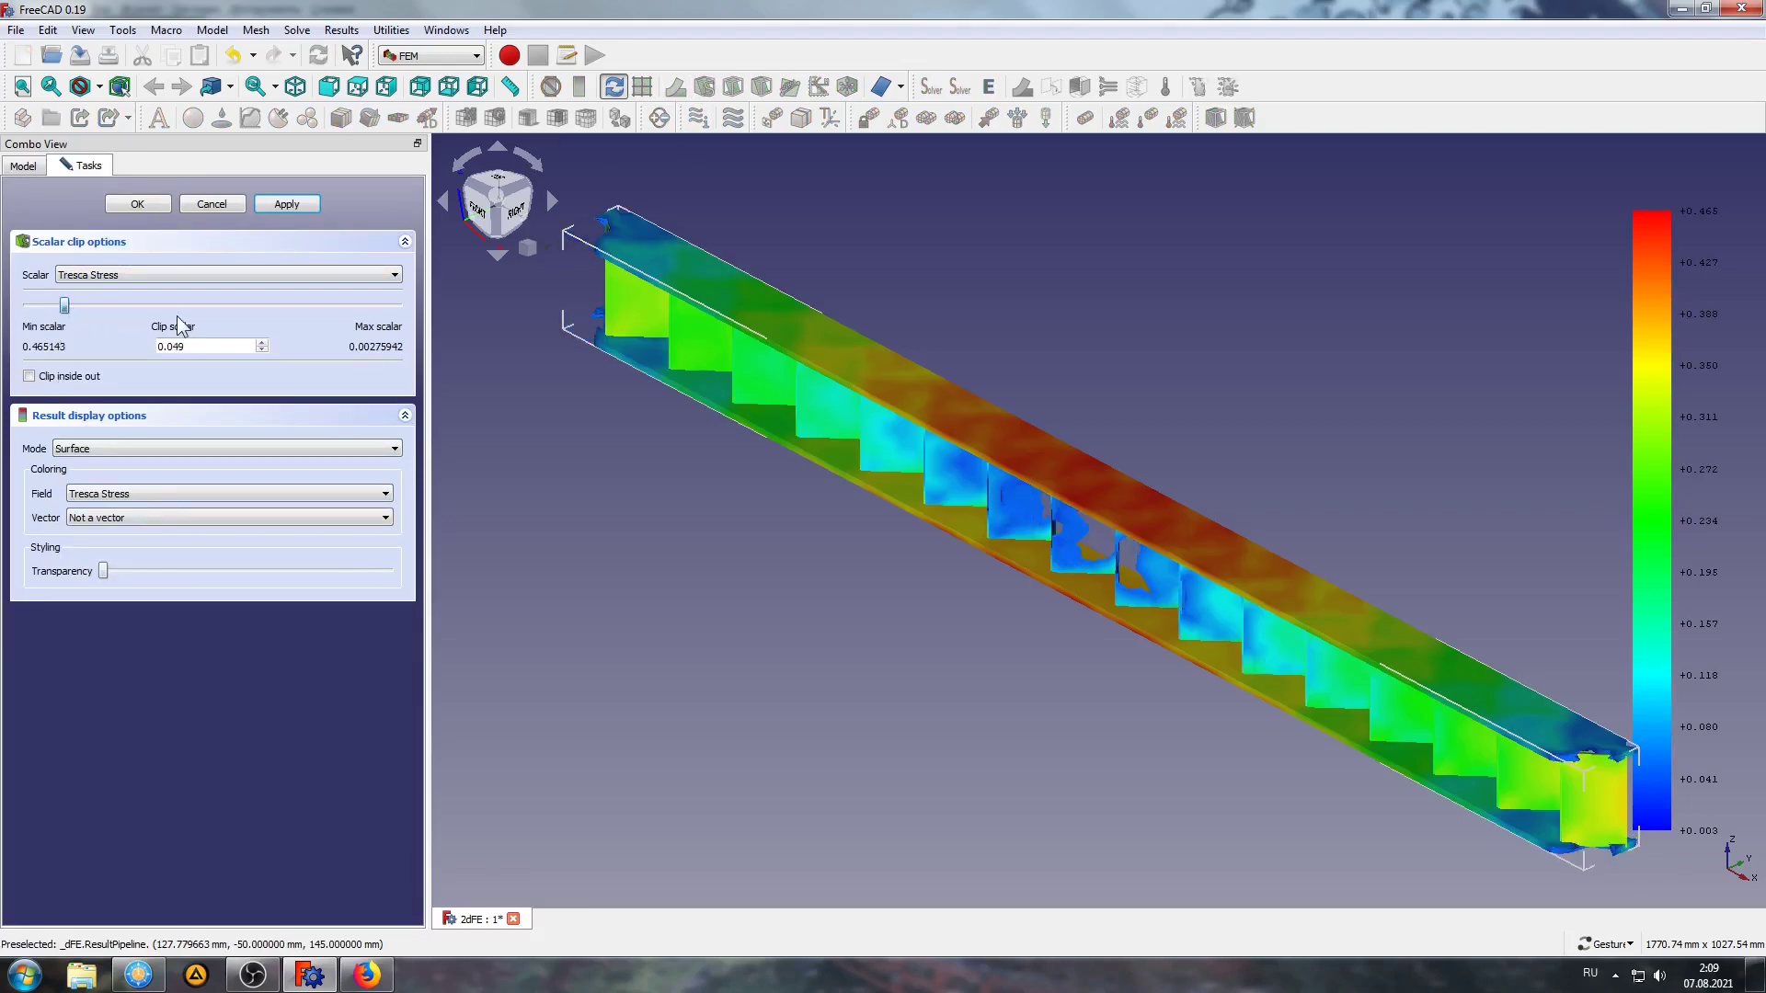
{"action": "left_click_drag", "start_coordinate": [180, 317], "coordinate": [256, 316]}
{"action": "left_click_drag", "start_coordinate": [785, 611], "coordinate": [750, 550]}
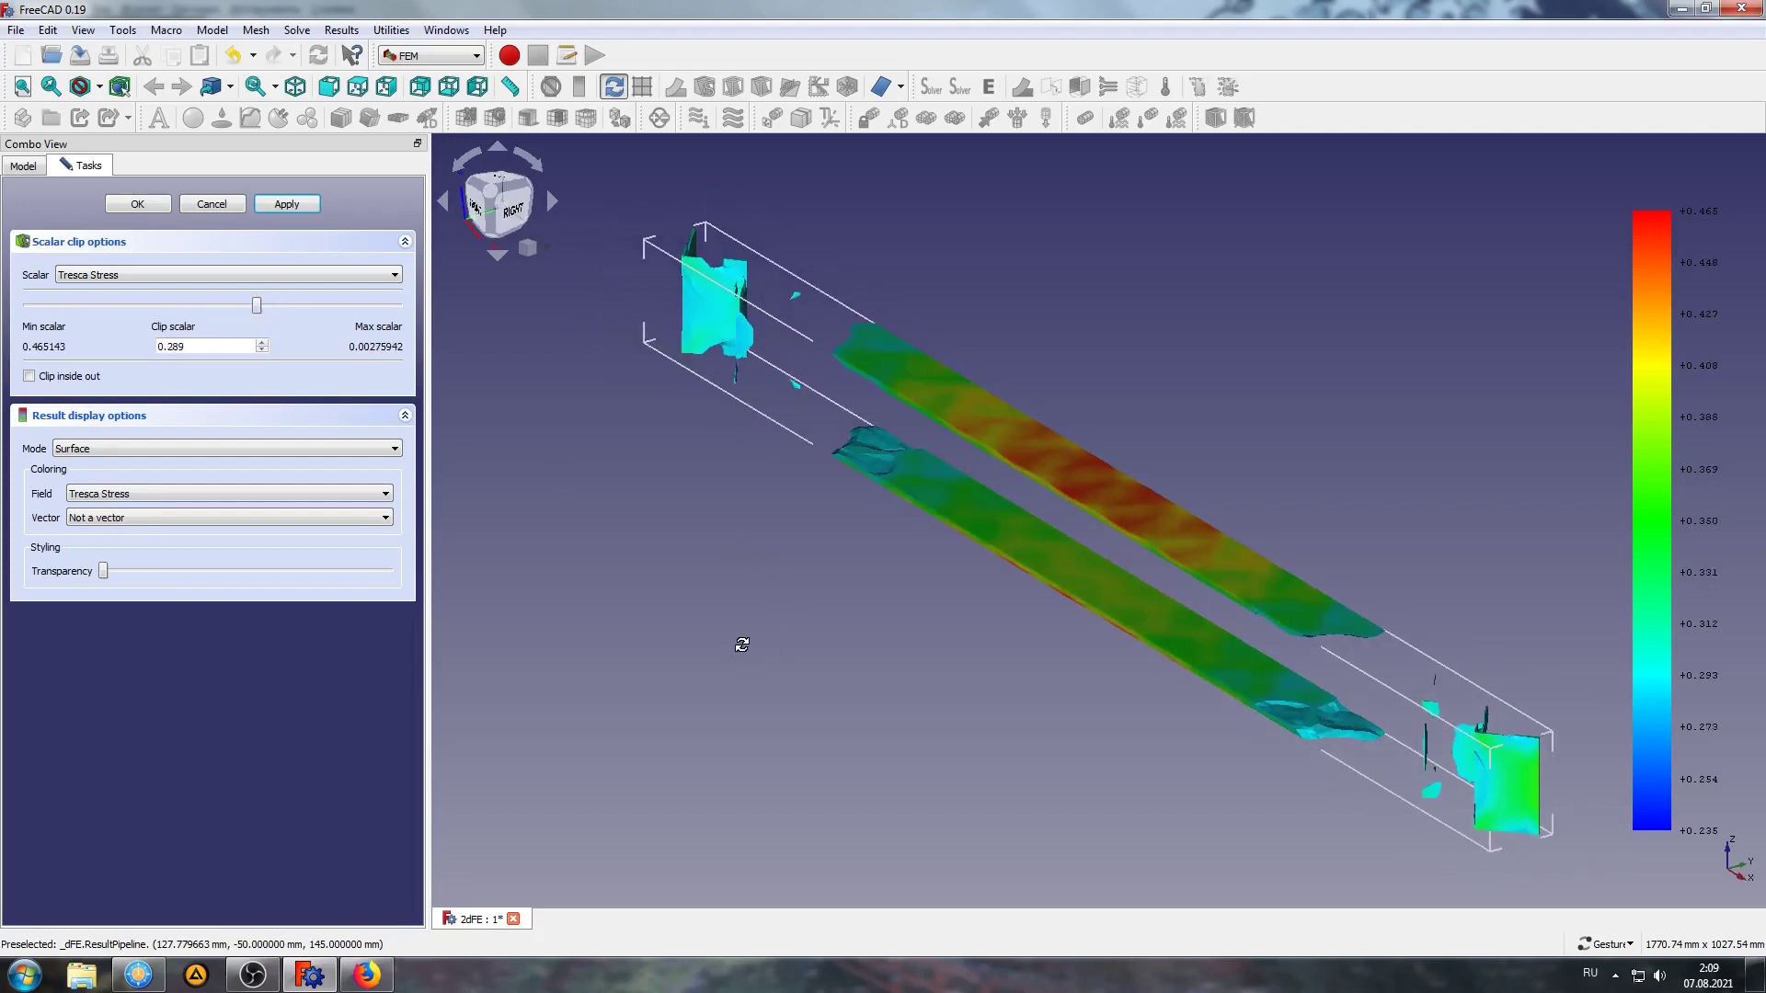
{"action": "left_click_drag", "start_coordinate": [742, 645], "coordinate": [747, 636]}
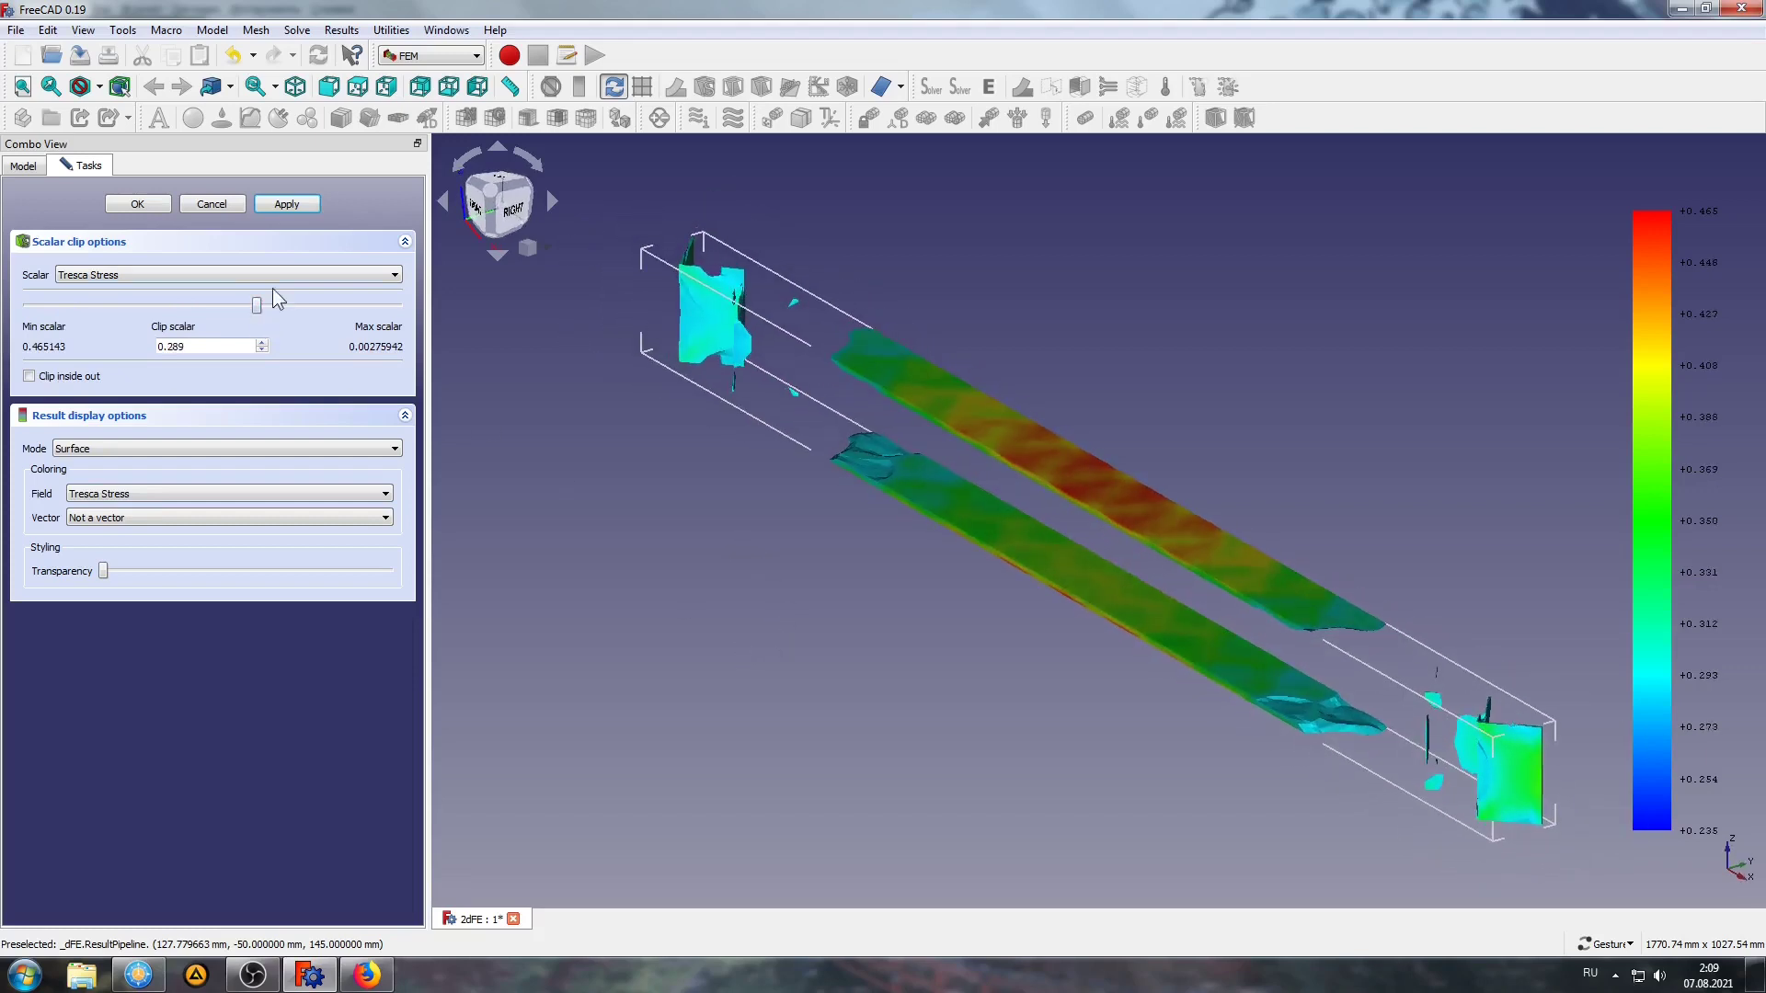
{"action": "left_click", "coordinate": [149, 204]}
{"action": "left_click", "coordinate": [84, 502]}
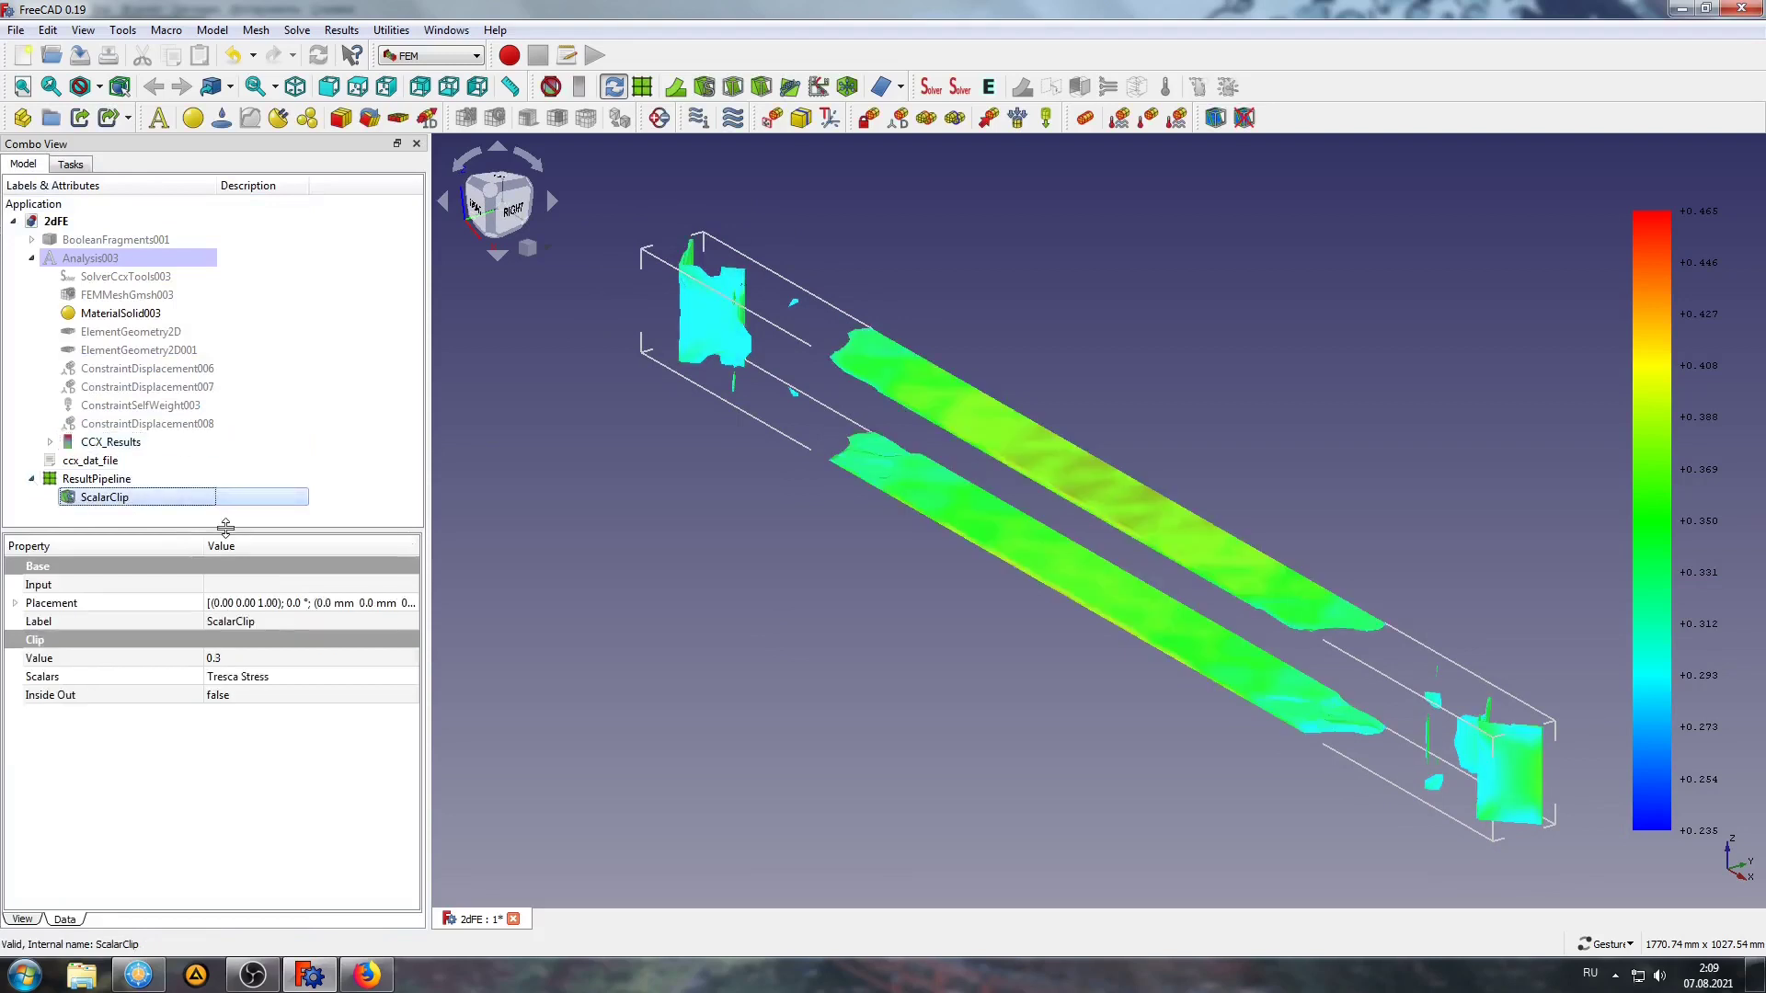
{"action": "key", "text": "Delete"}
Add a plane Function cut to ResultPipeline, shown as Surface coloured by Tresca Stress.
{"action": "left_click", "coordinate": [909, 543]}
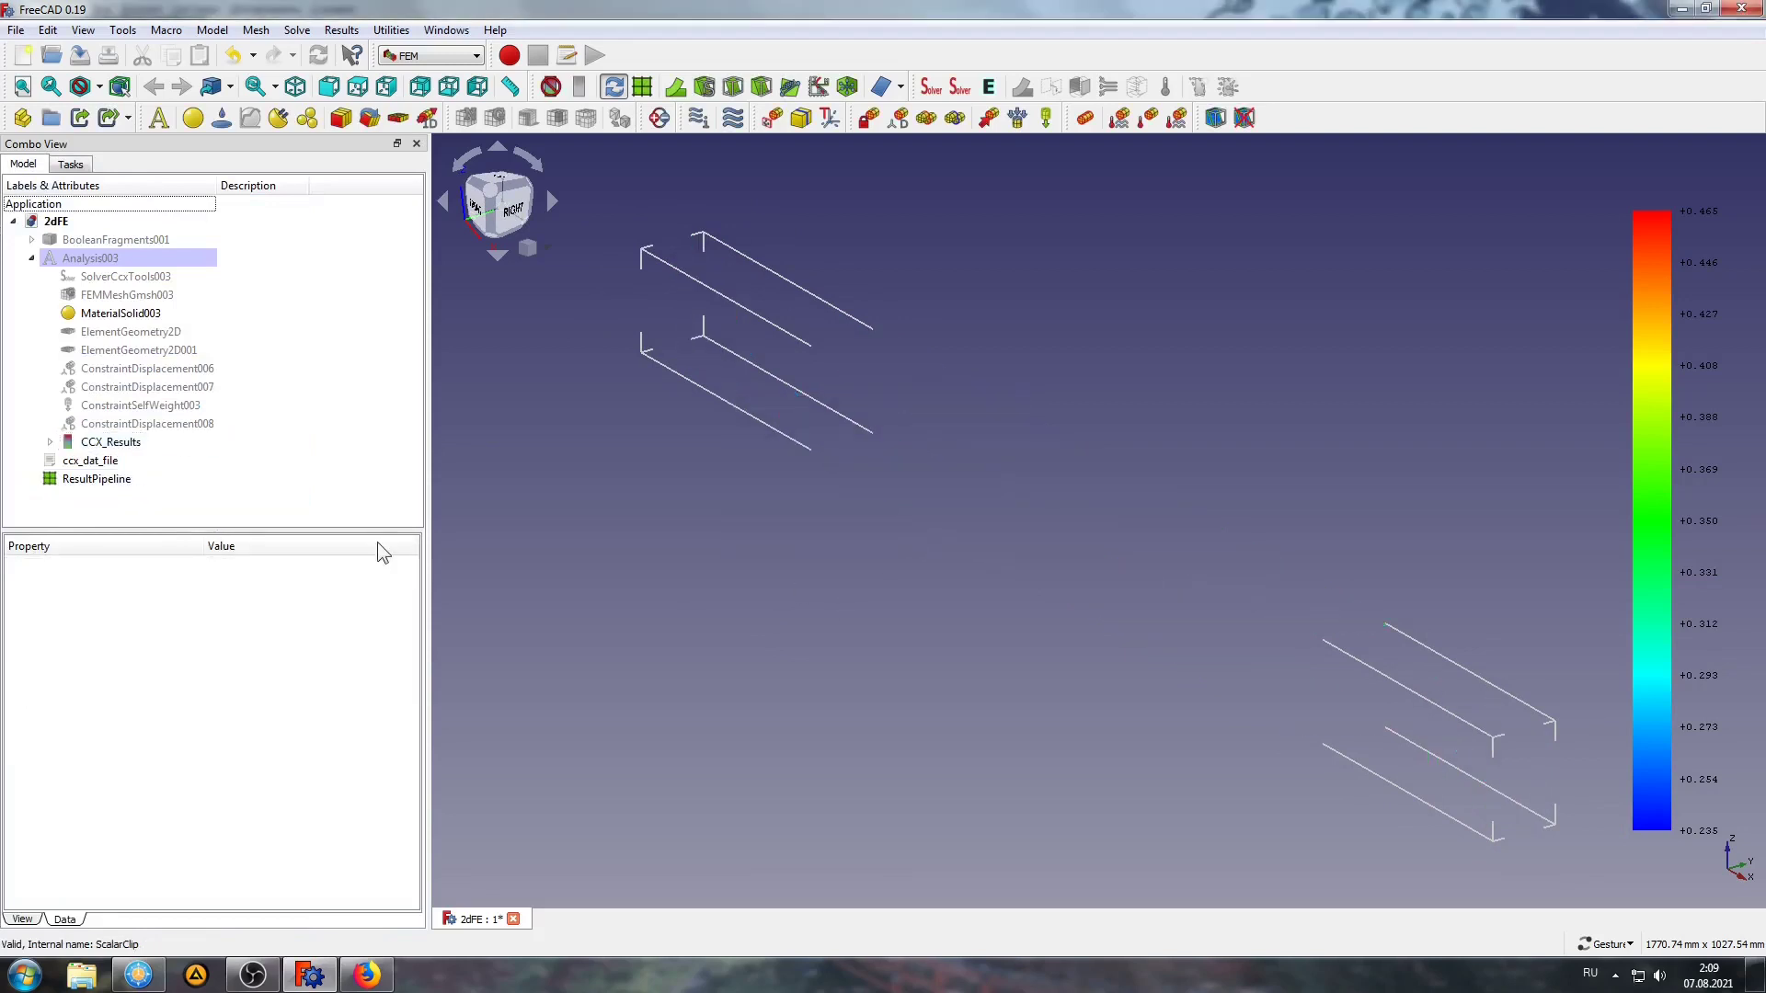
{"action": "left_click", "coordinate": [138, 480]}
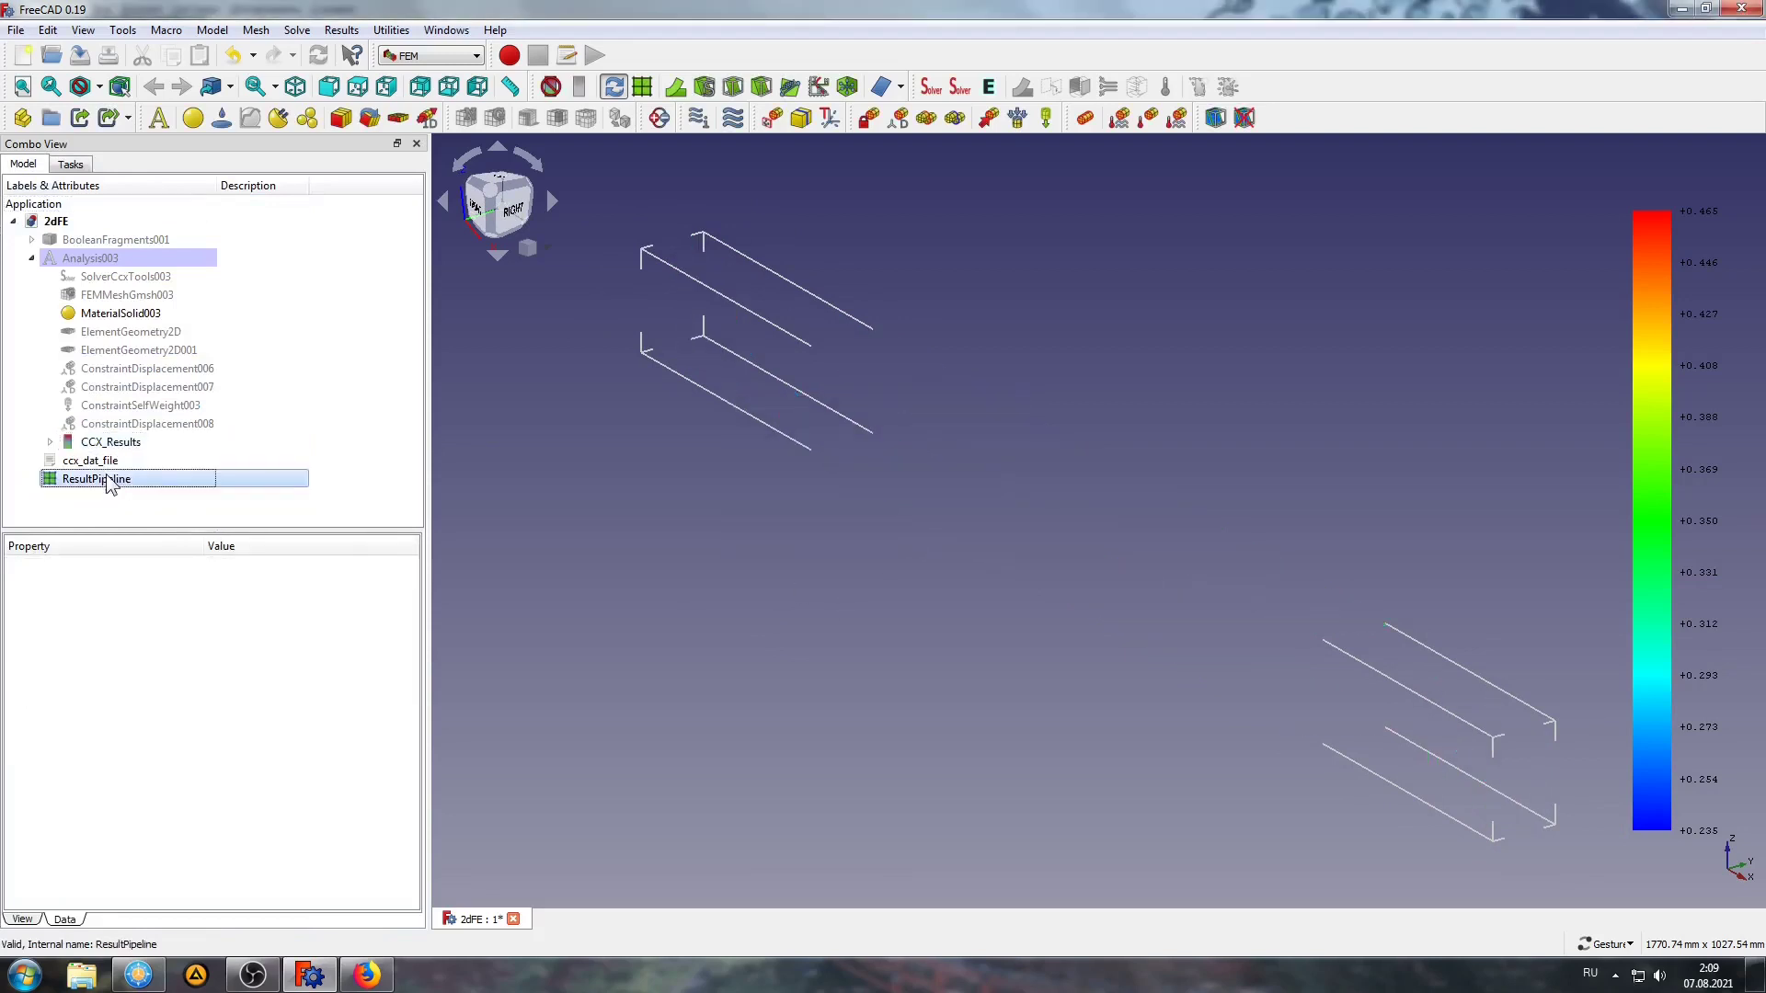
{"action": "left_click", "coordinate": [732, 89]}
{"action": "left_click", "coordinate": [373, 276]}
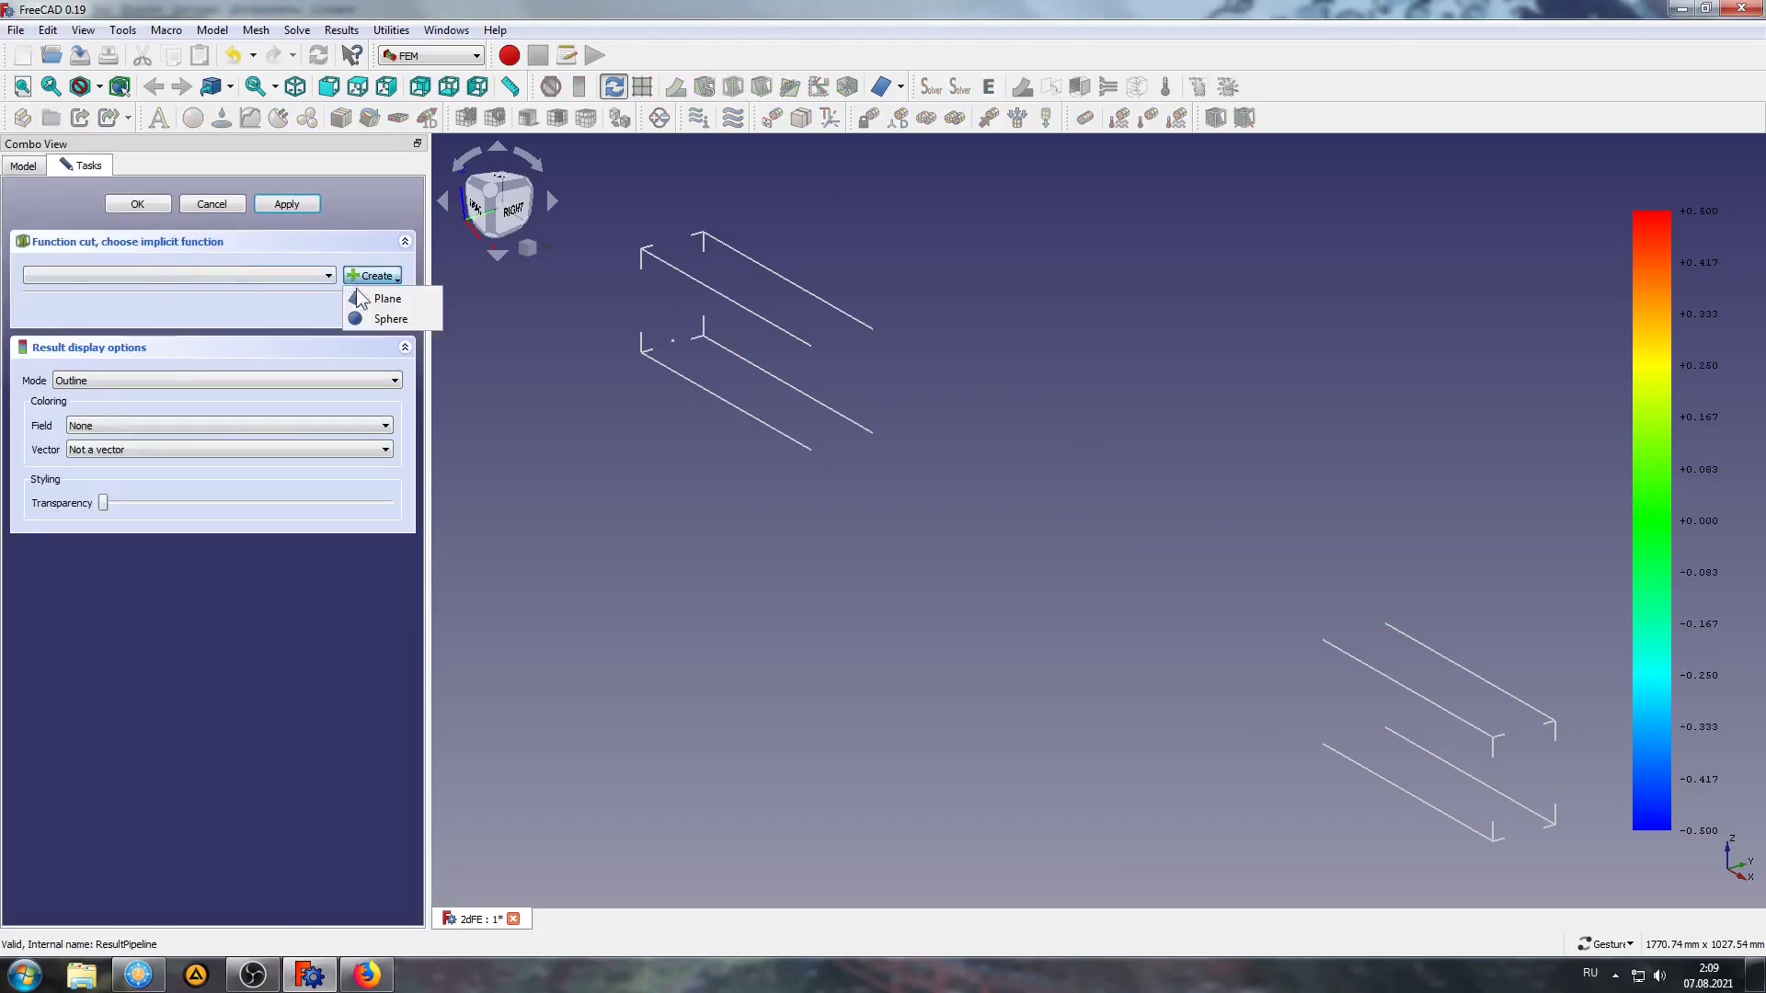
{"action": "left_click", "coordinate": [465, 295]}
{"action": "left_click", "coordinate": [107, 423]}
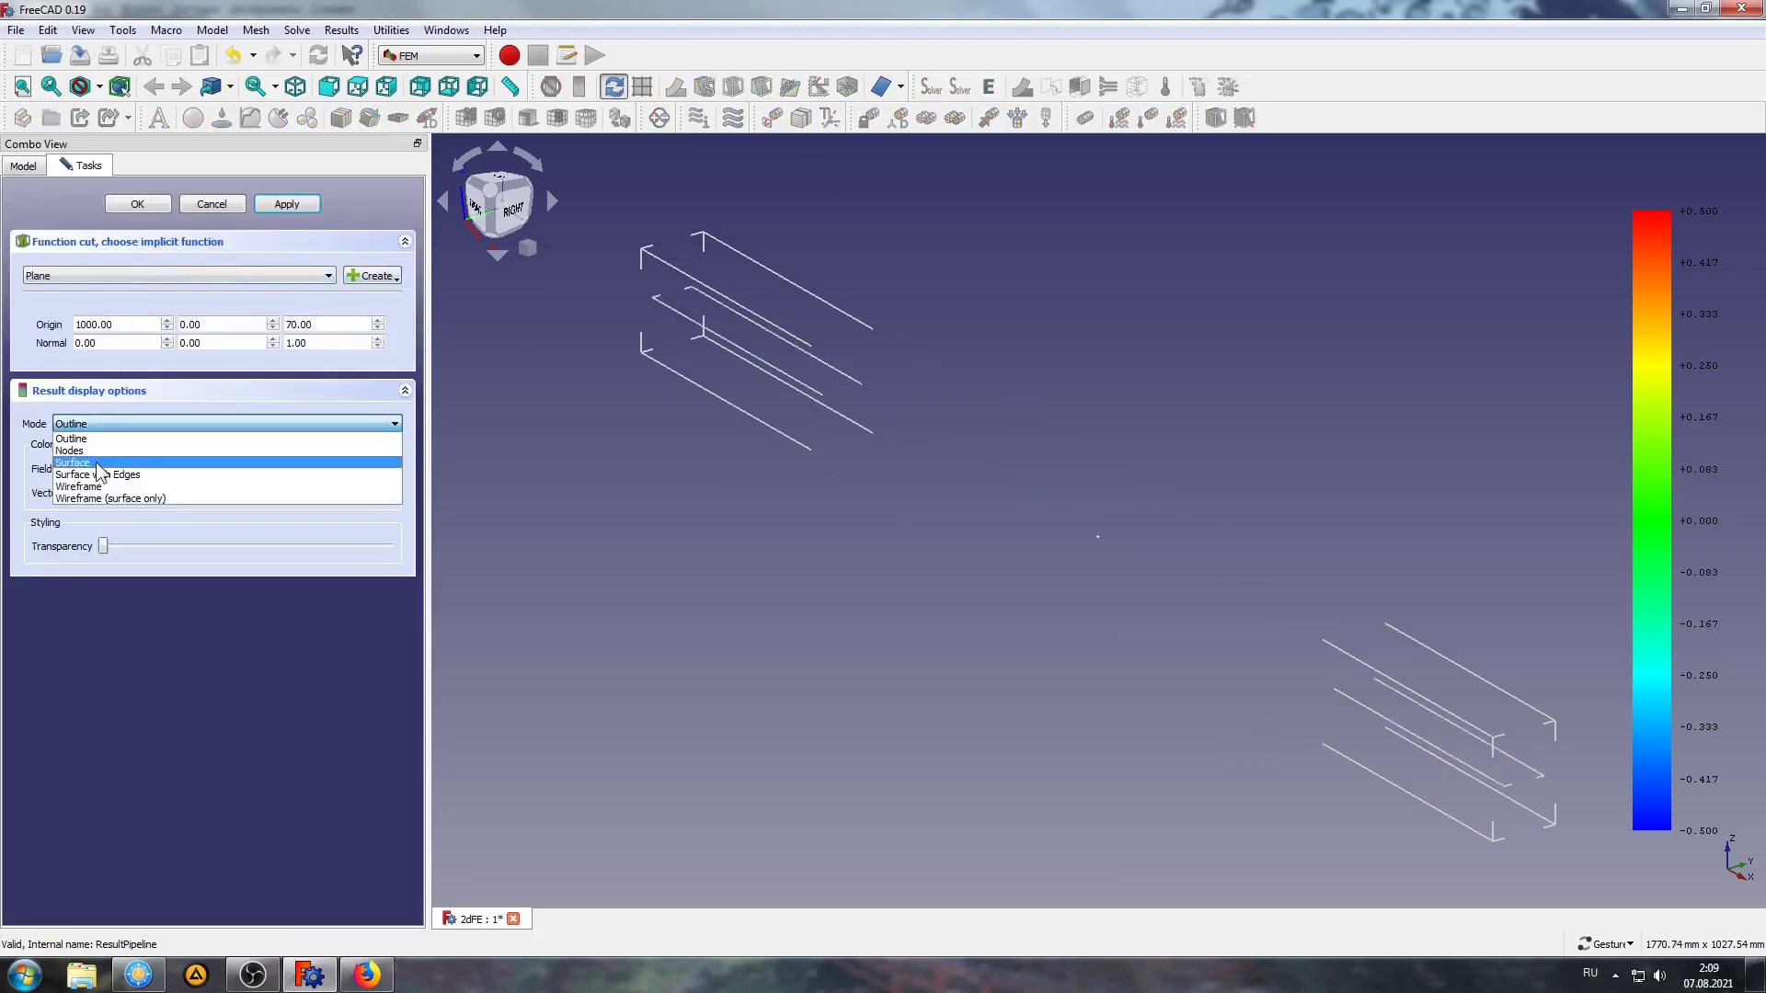
{"action": "left_click", "coordinate": [99, 465]}
{"action": "left_click", "coordinate": [112, 470]}
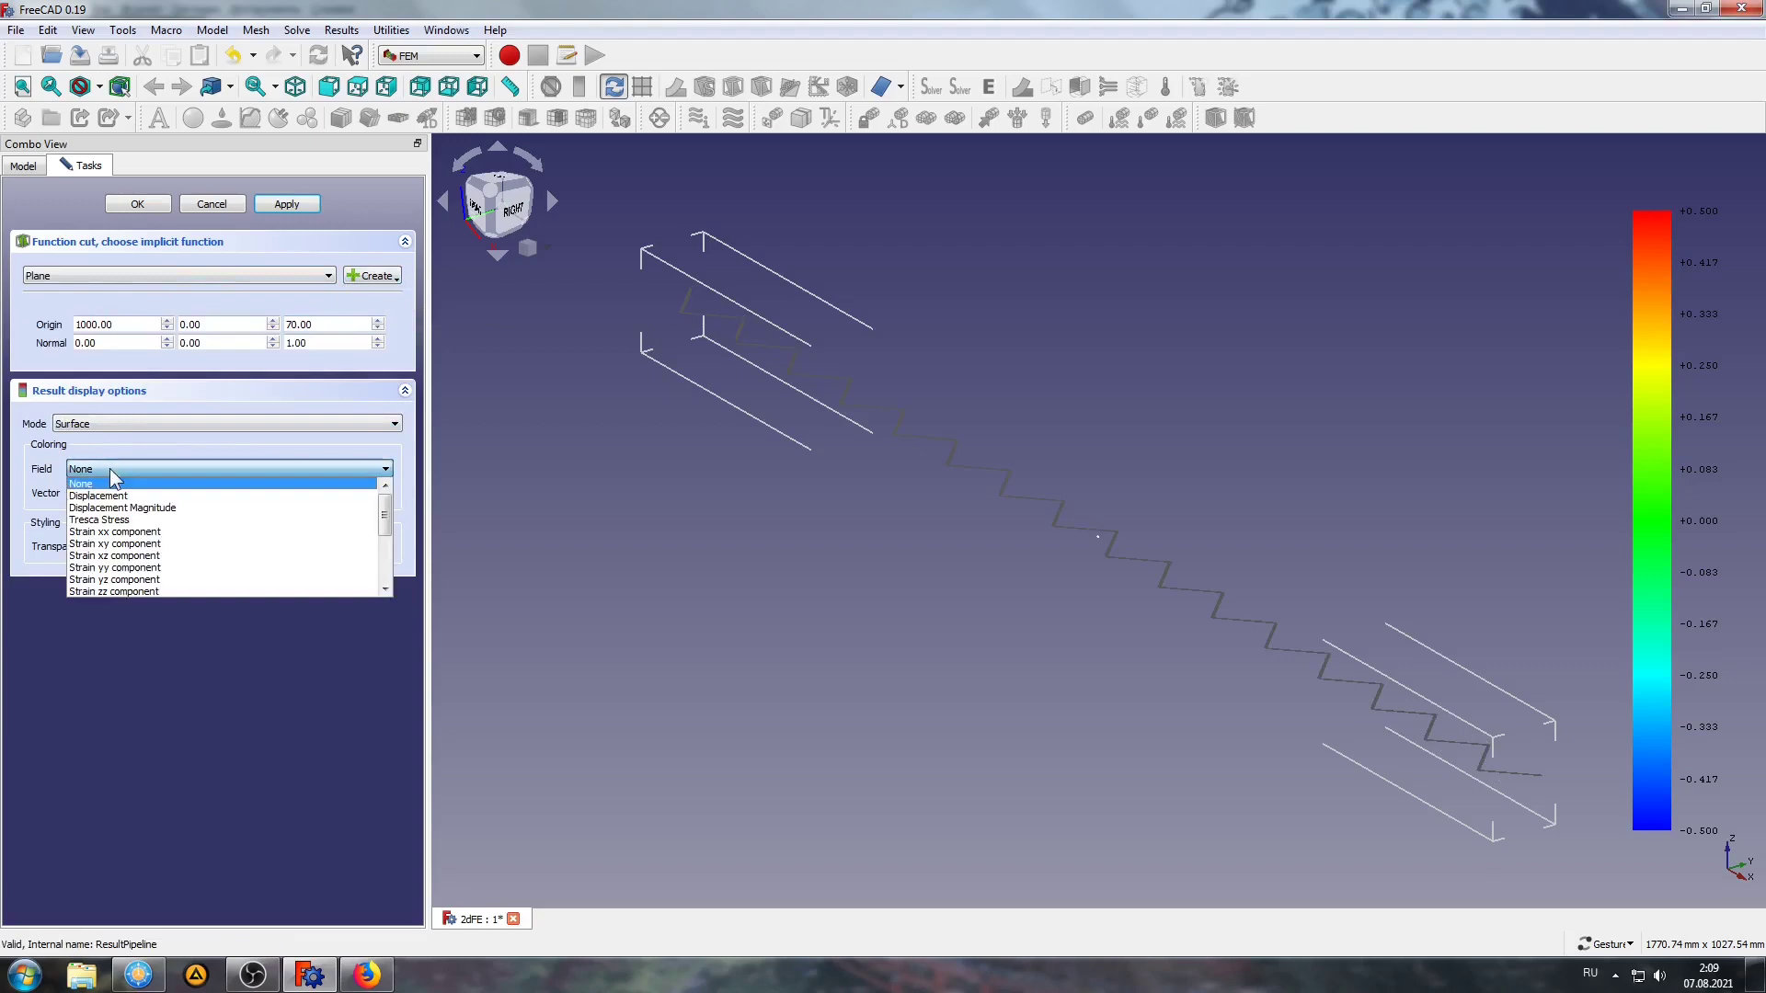
{"action": "left_click", "coordinate": [122, 523]}
Set the cut plane normal to (1, 0, 0) and turn the view to face the cross-section.
{"action": "left_click_drag", "start_coordinate": [517, 577], "coordinate": [648, 609]}
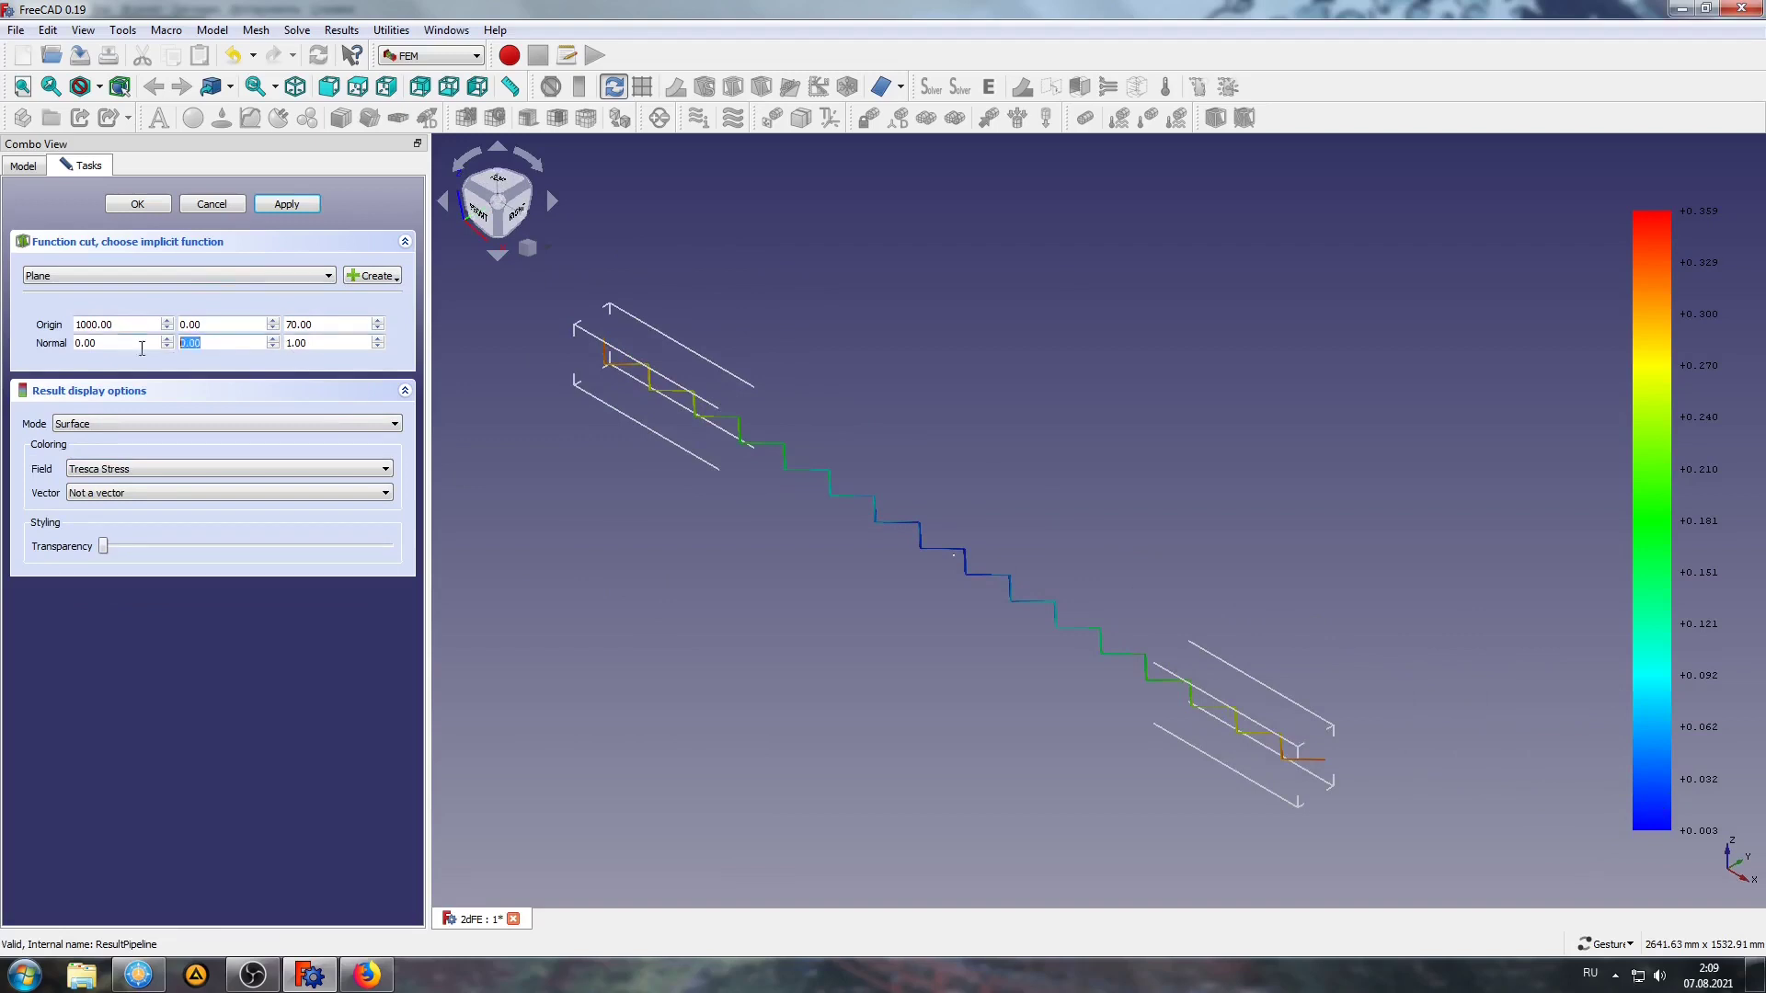
{"action": "key", "text": "Tab"}
{"action": "type", "text": "0"}
{"action": "left_click", "coordinate": [287, 205]}
{"action": "left_click_drag", "start_coordinate": [727, 517], "coordinate": [809, 501]}
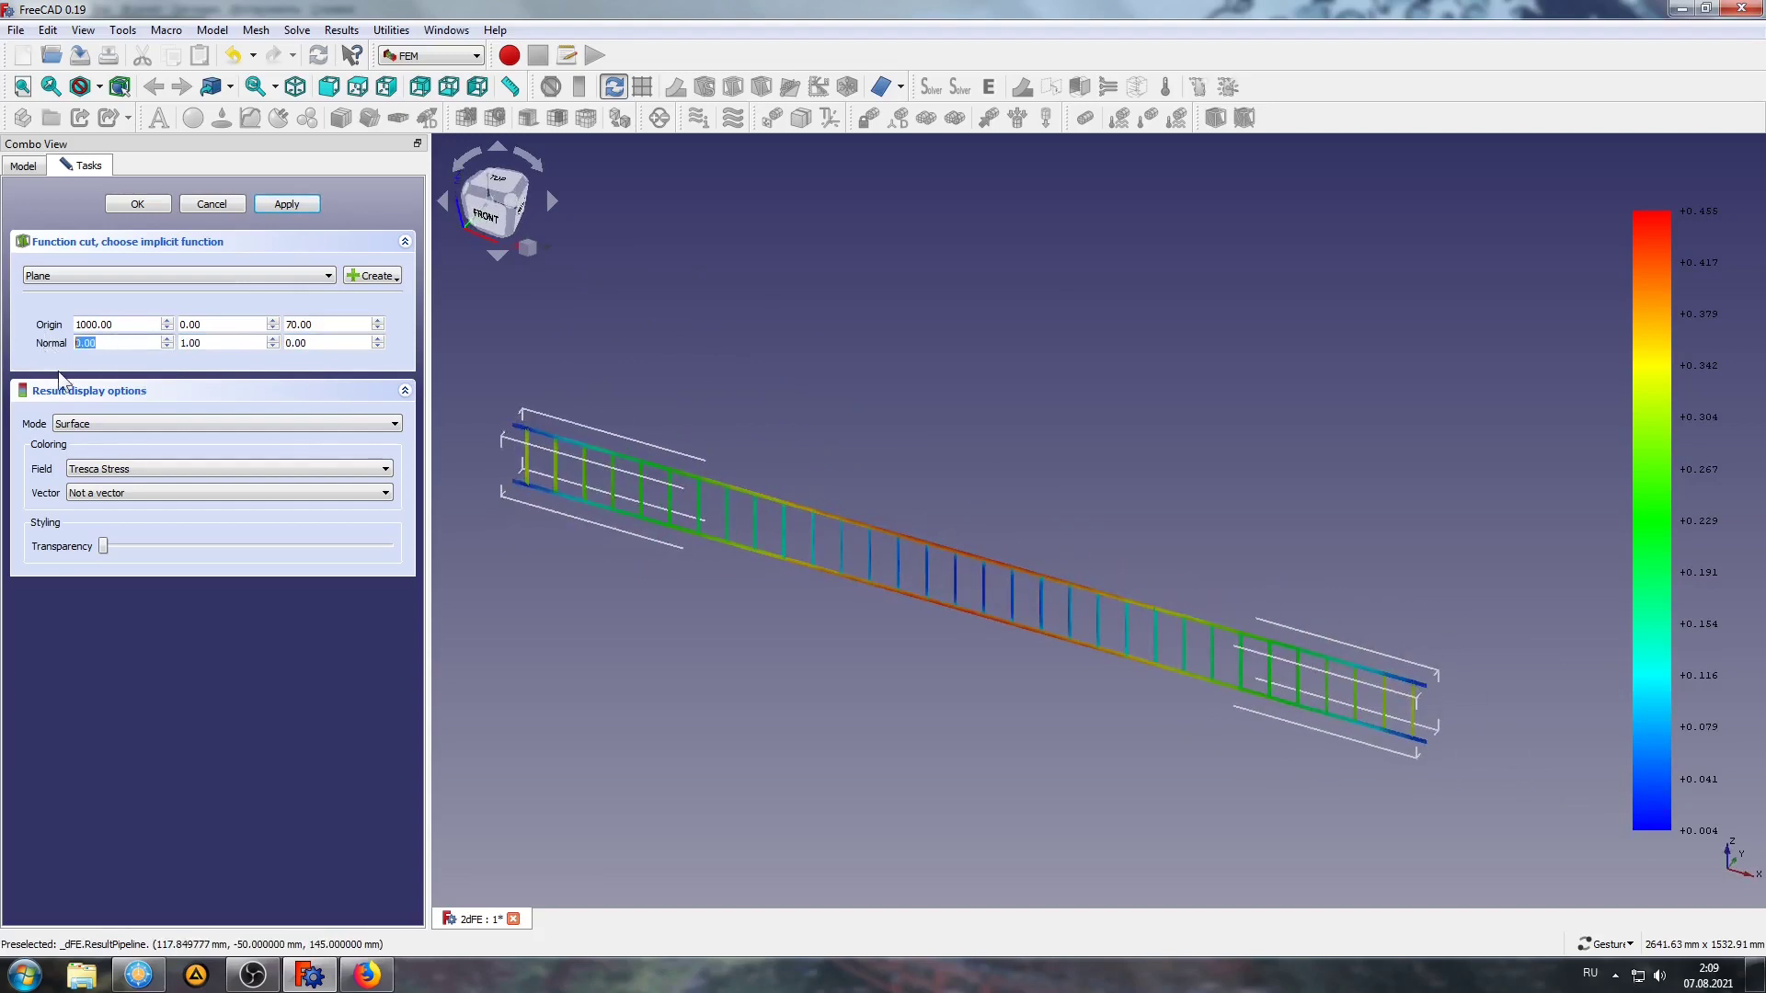
{"action": "type", "text": "1"}
{"action": "type", "text": "0"}
{"action": "left_click", "coordinate": [286, 205]}
{"action": "left_click_drag", "start_coordinate": [1123, 472], "coordinate": [972, 422]}
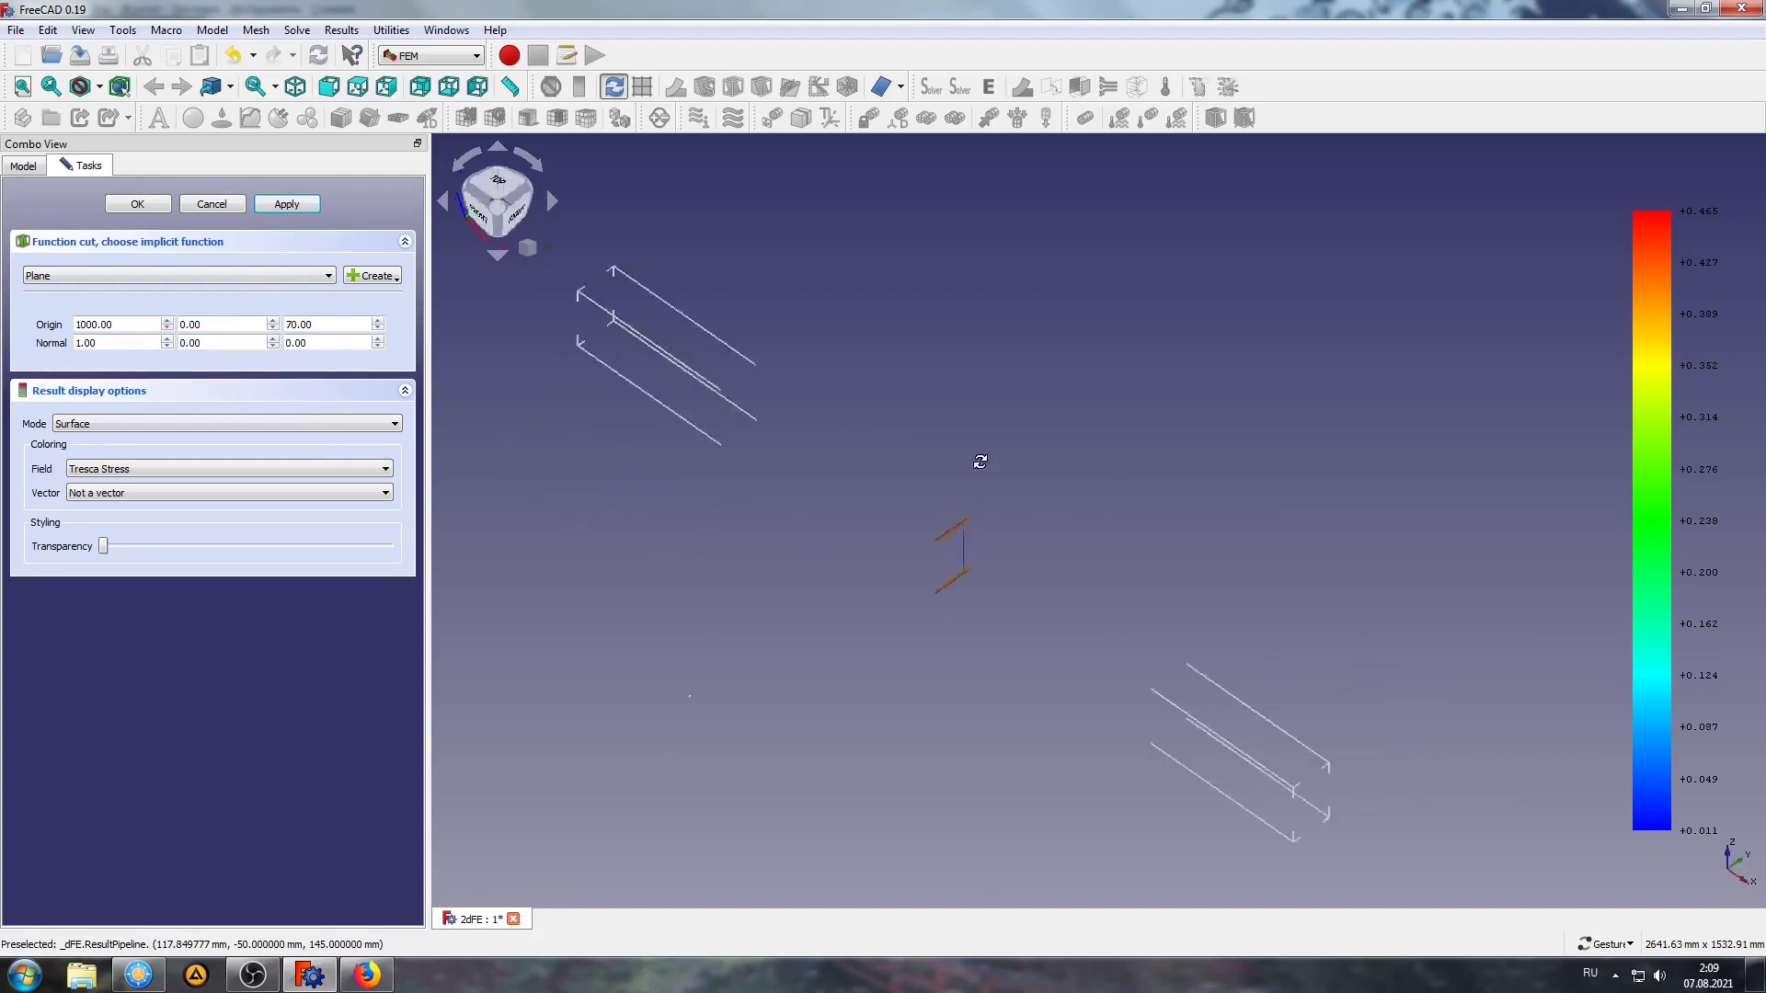
Accept the plane cut and orbit to a centred isometric view of it.
{"action": "left_click", "coordinate": [138, 204]}
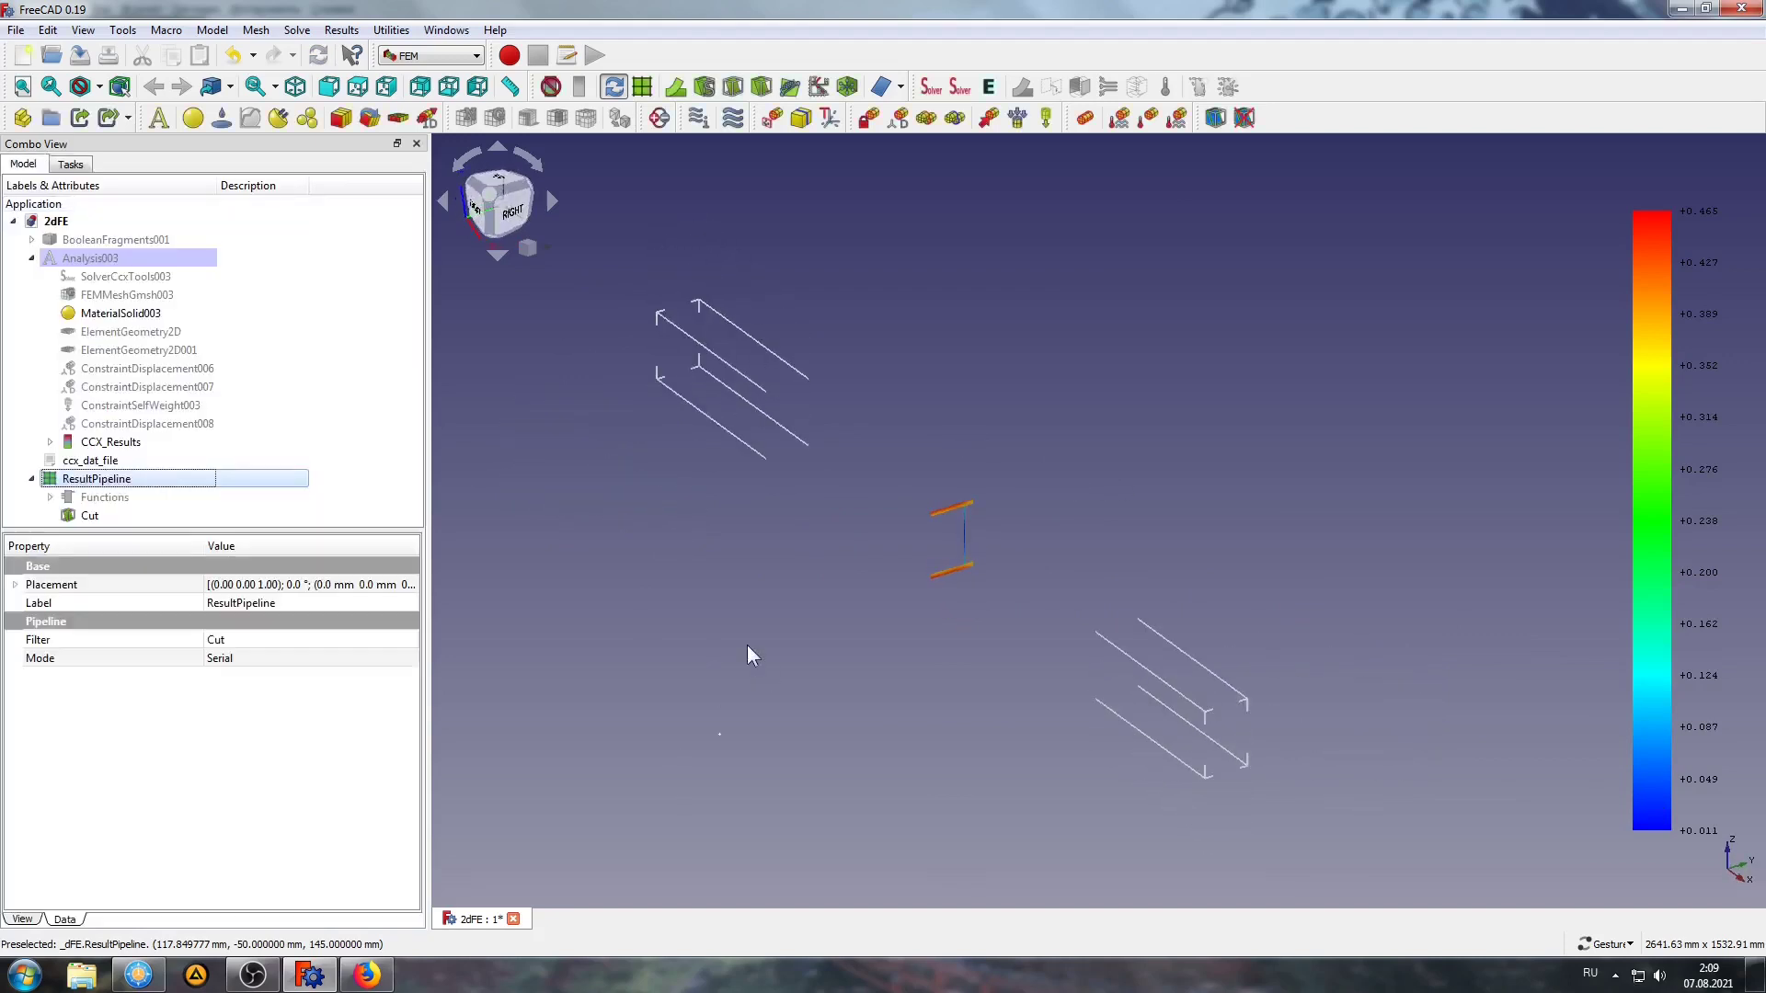
{"action": "left_click_drag", "start_coordinate": [747, 644], "coordinate": [863, 628]}
{"action": "right_click_drag", "start_coordinate": [863, 619], "coordinate": [844, 685]}
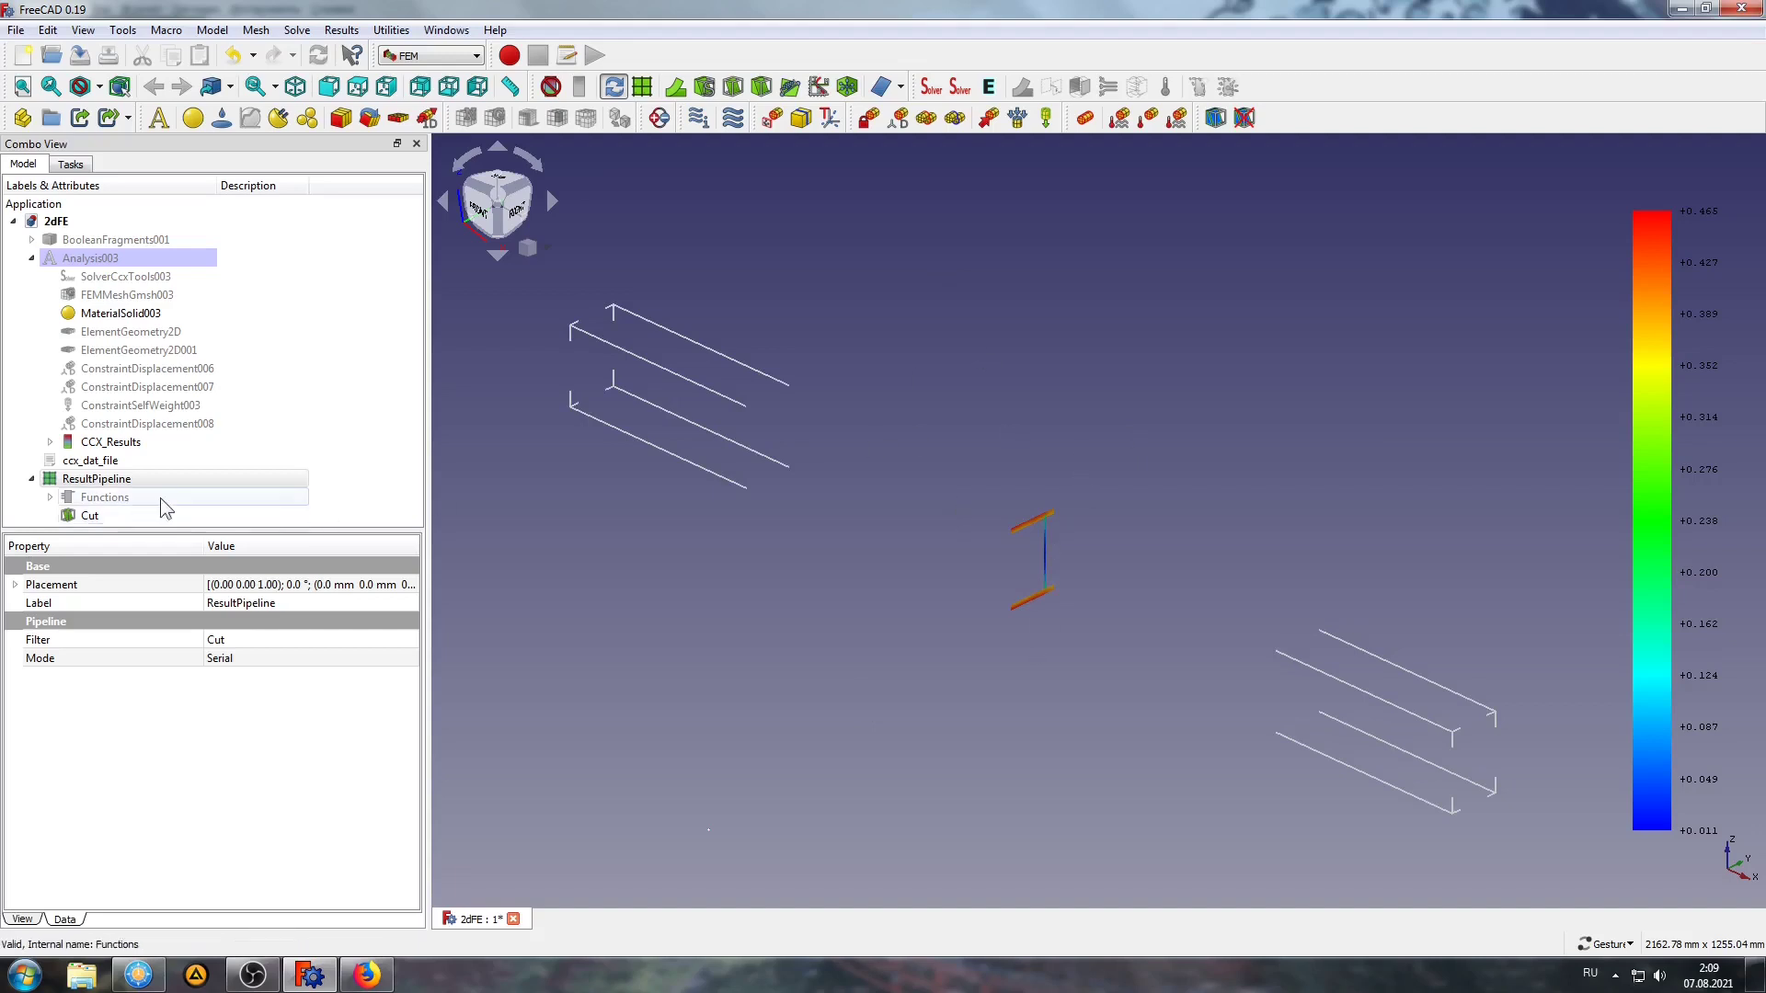
Display the ResultPipeline as a Surface at about 80% transparency.
{"action": "double_click", "coordinate": [87, 483]}
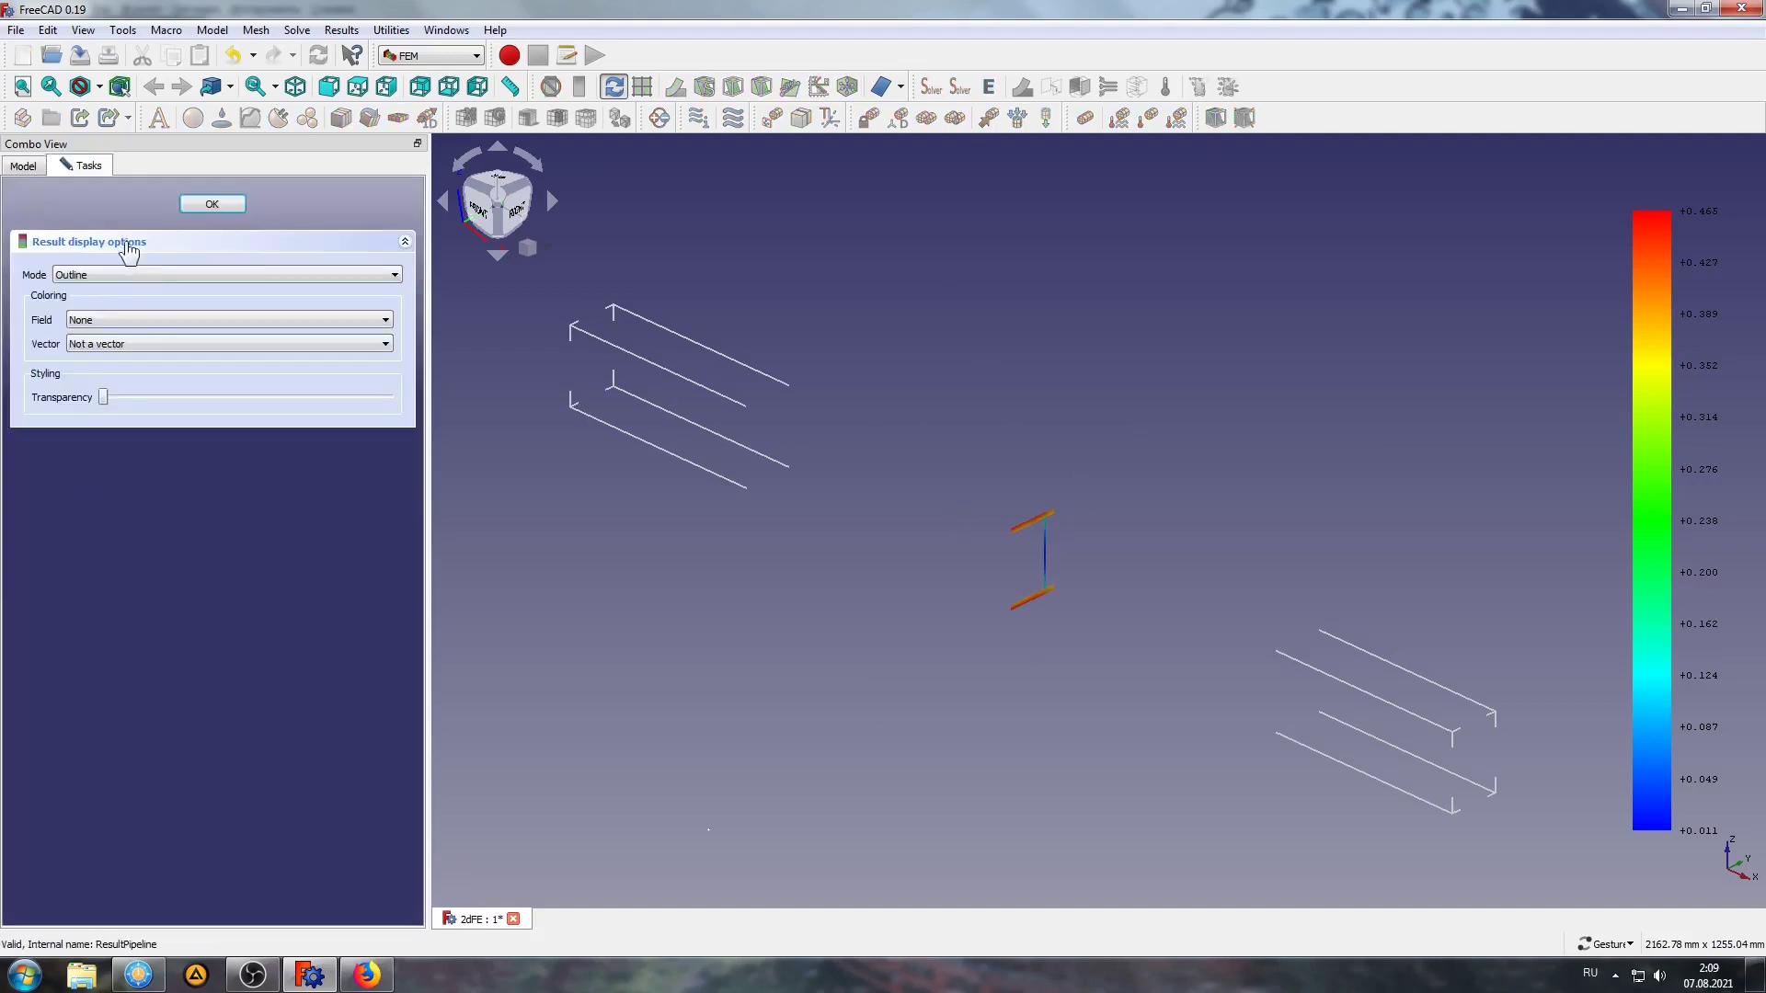
{"action": "left_click", "coordinate": [139, 276]}
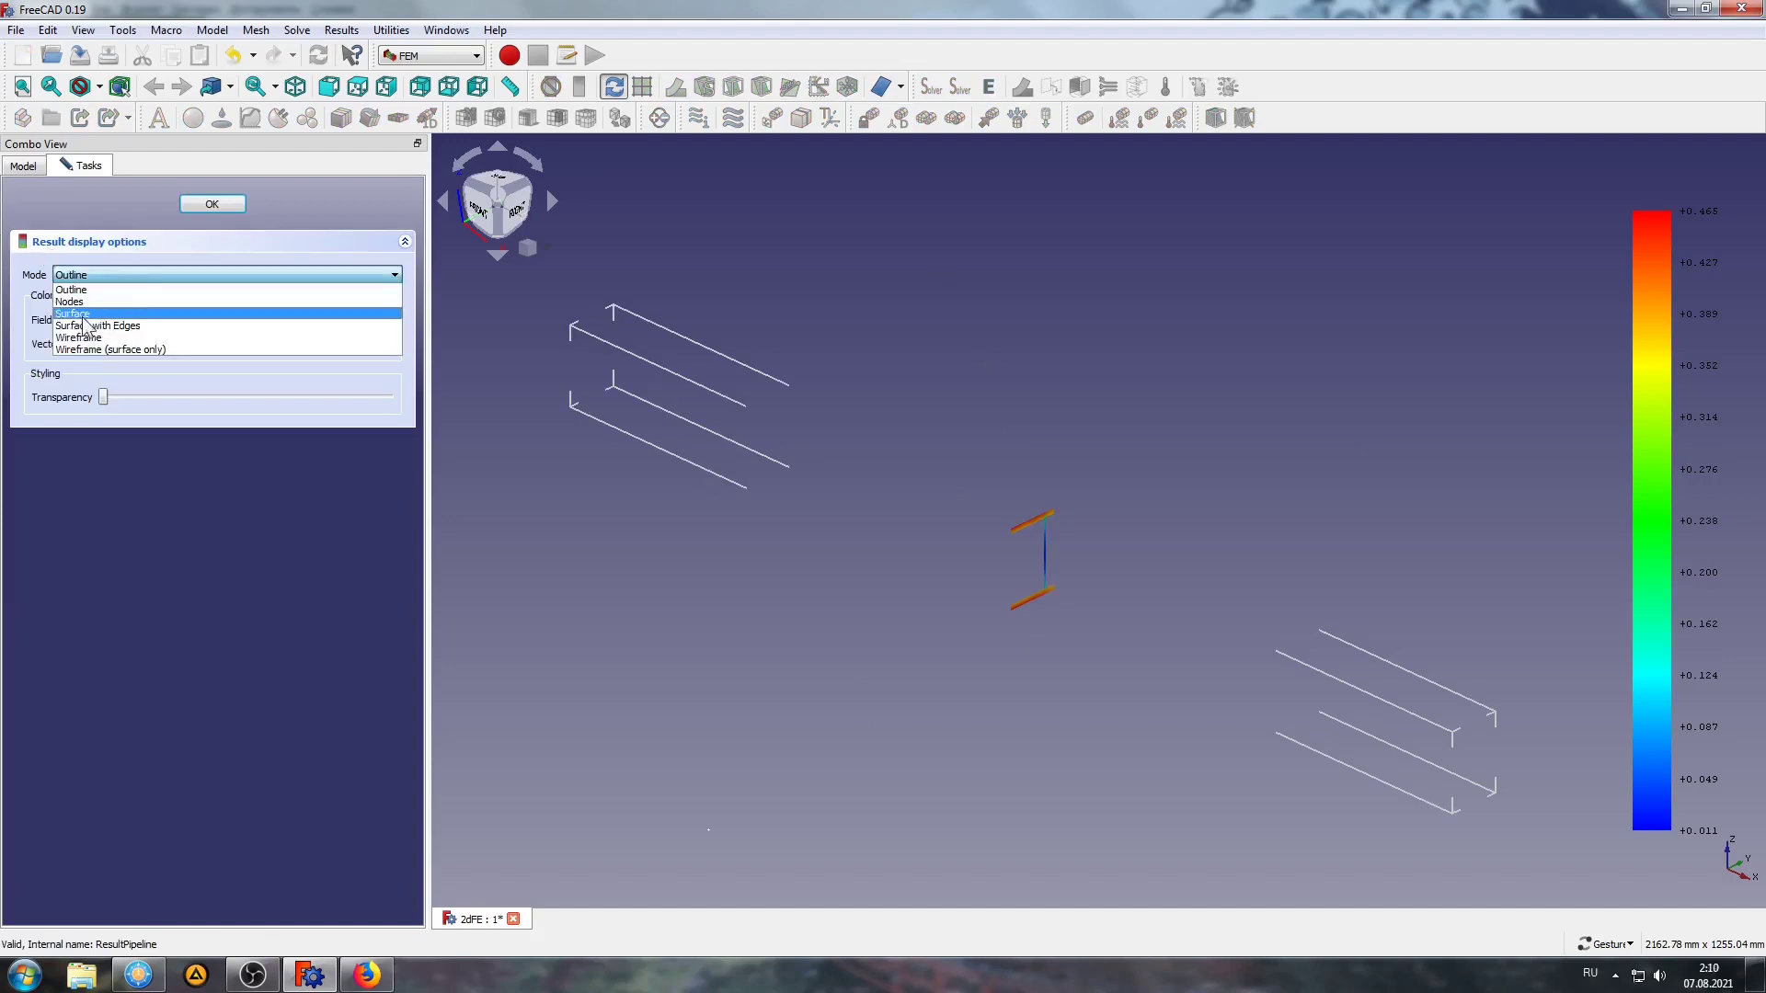
{"action": "left_click", "coordinate": [89, 308]}
{"action": "left_click_drag", "start_coordinate": [552, 635], "coordinate": [671, 721]}
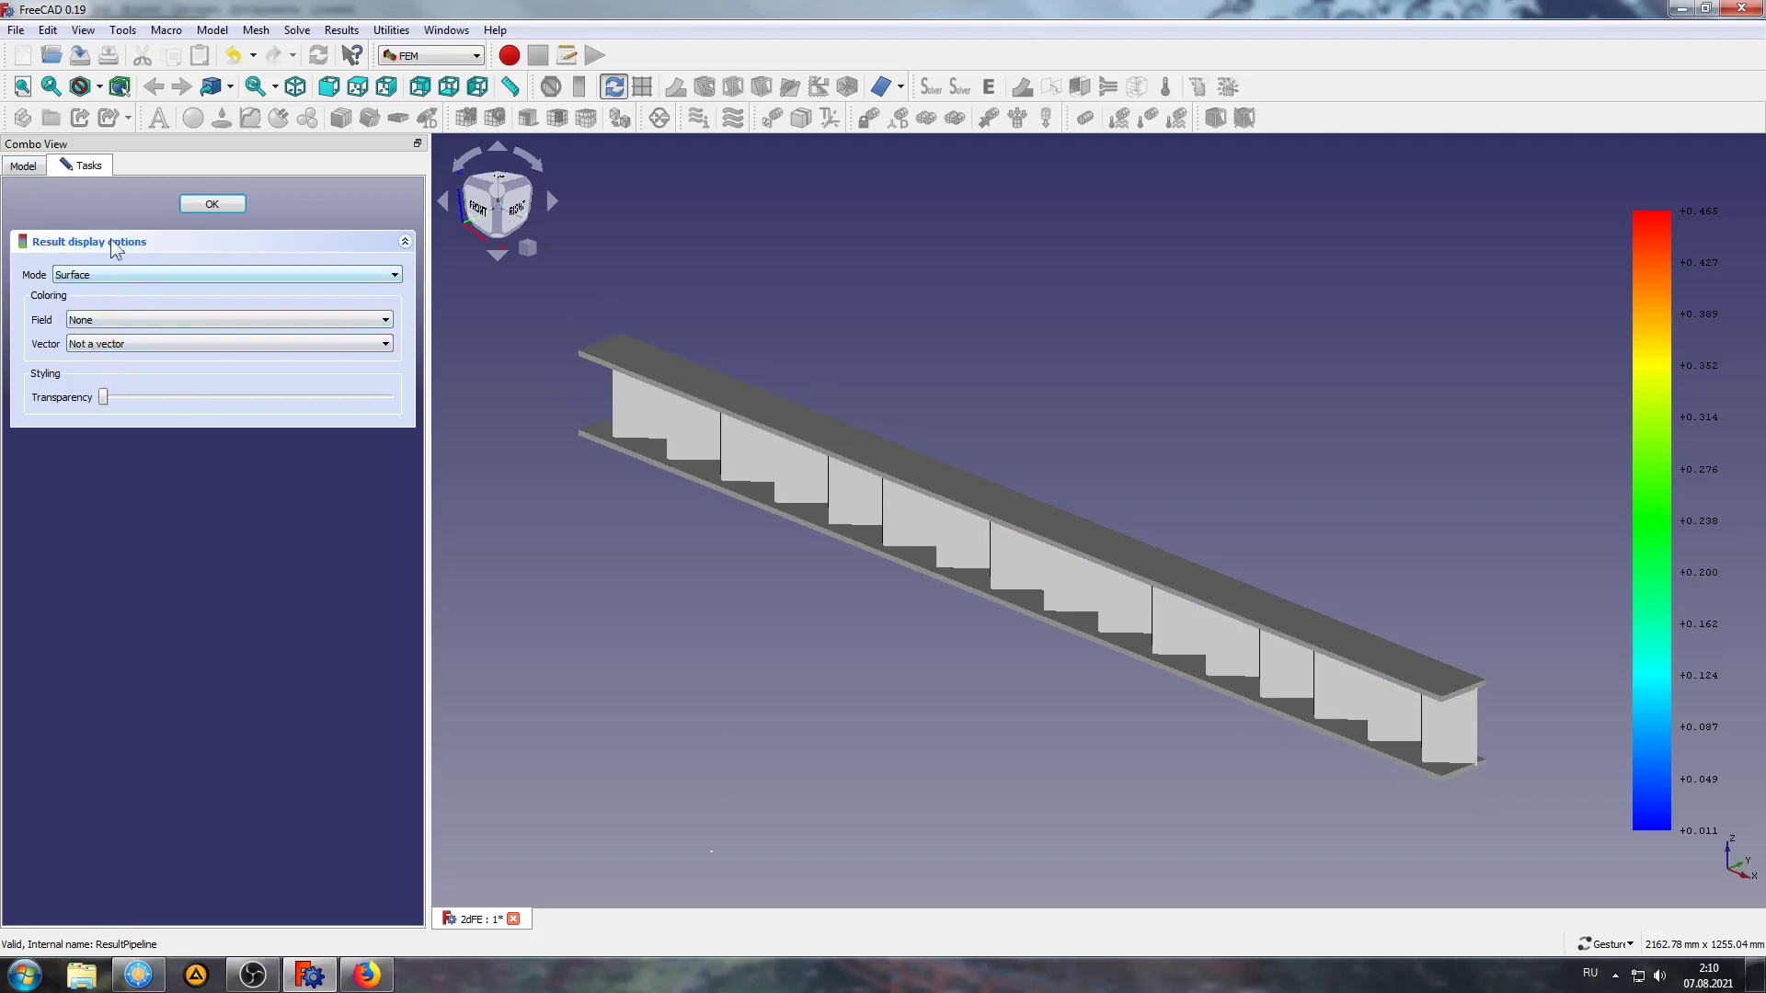
{"action": "left_click_drag", "start_coordinate": [103, 397], "coordinate": [342, 421]}
{"action": "left_click", "coordinate": [211, 204]}
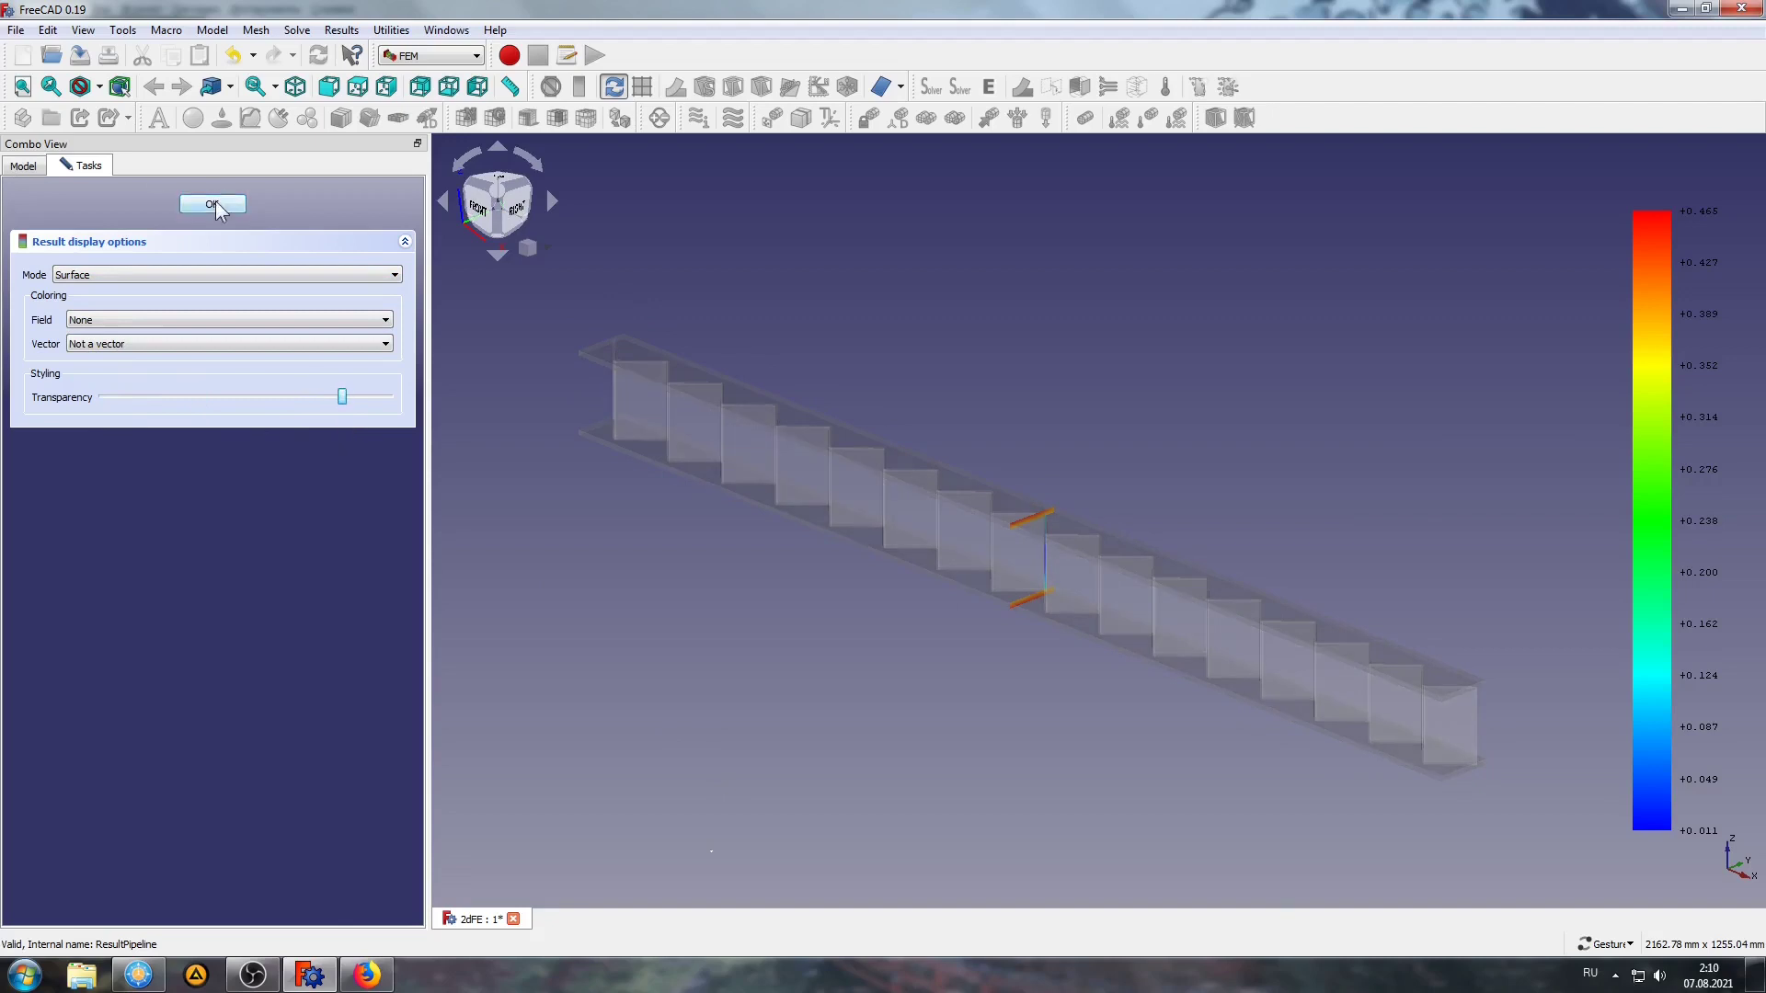
Inspect the Cut filter's properties and orbit the translucent beam to see the mid-span section.
{"action": "left_click_drag", "start_coordinate": [933, 394], "coordinate": [710, 579]}
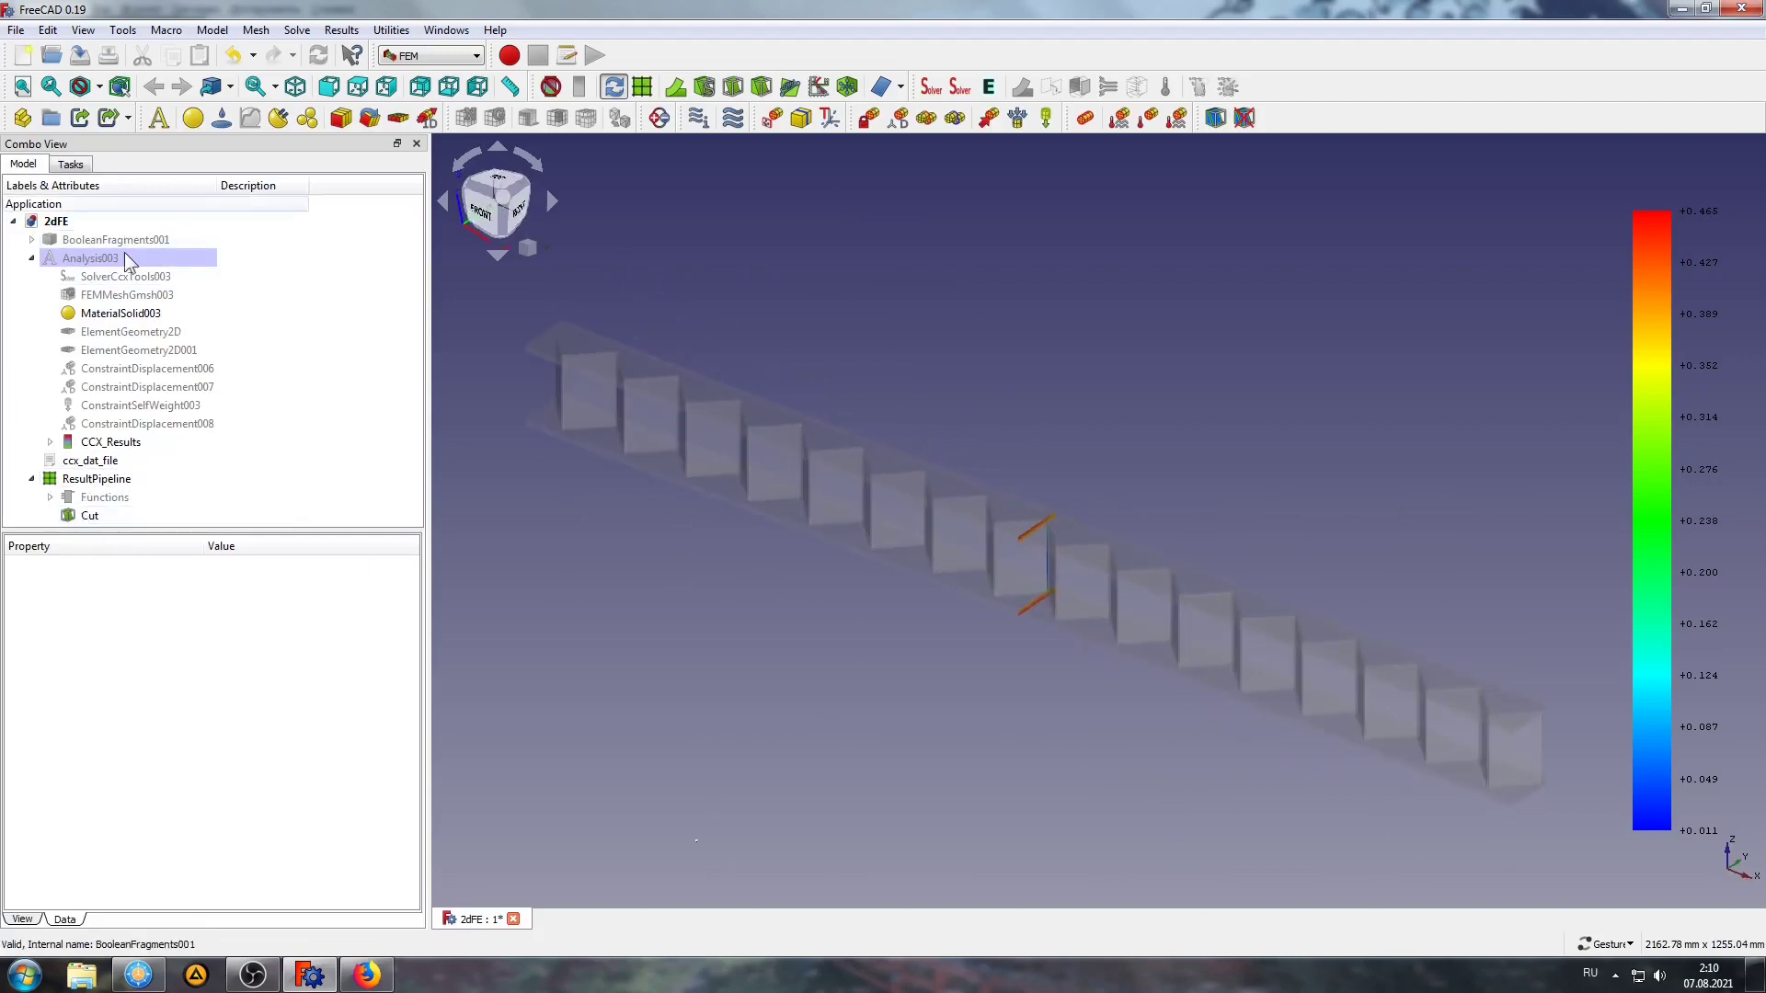
{"action": "left_click", "coordinate": [89, 517]}
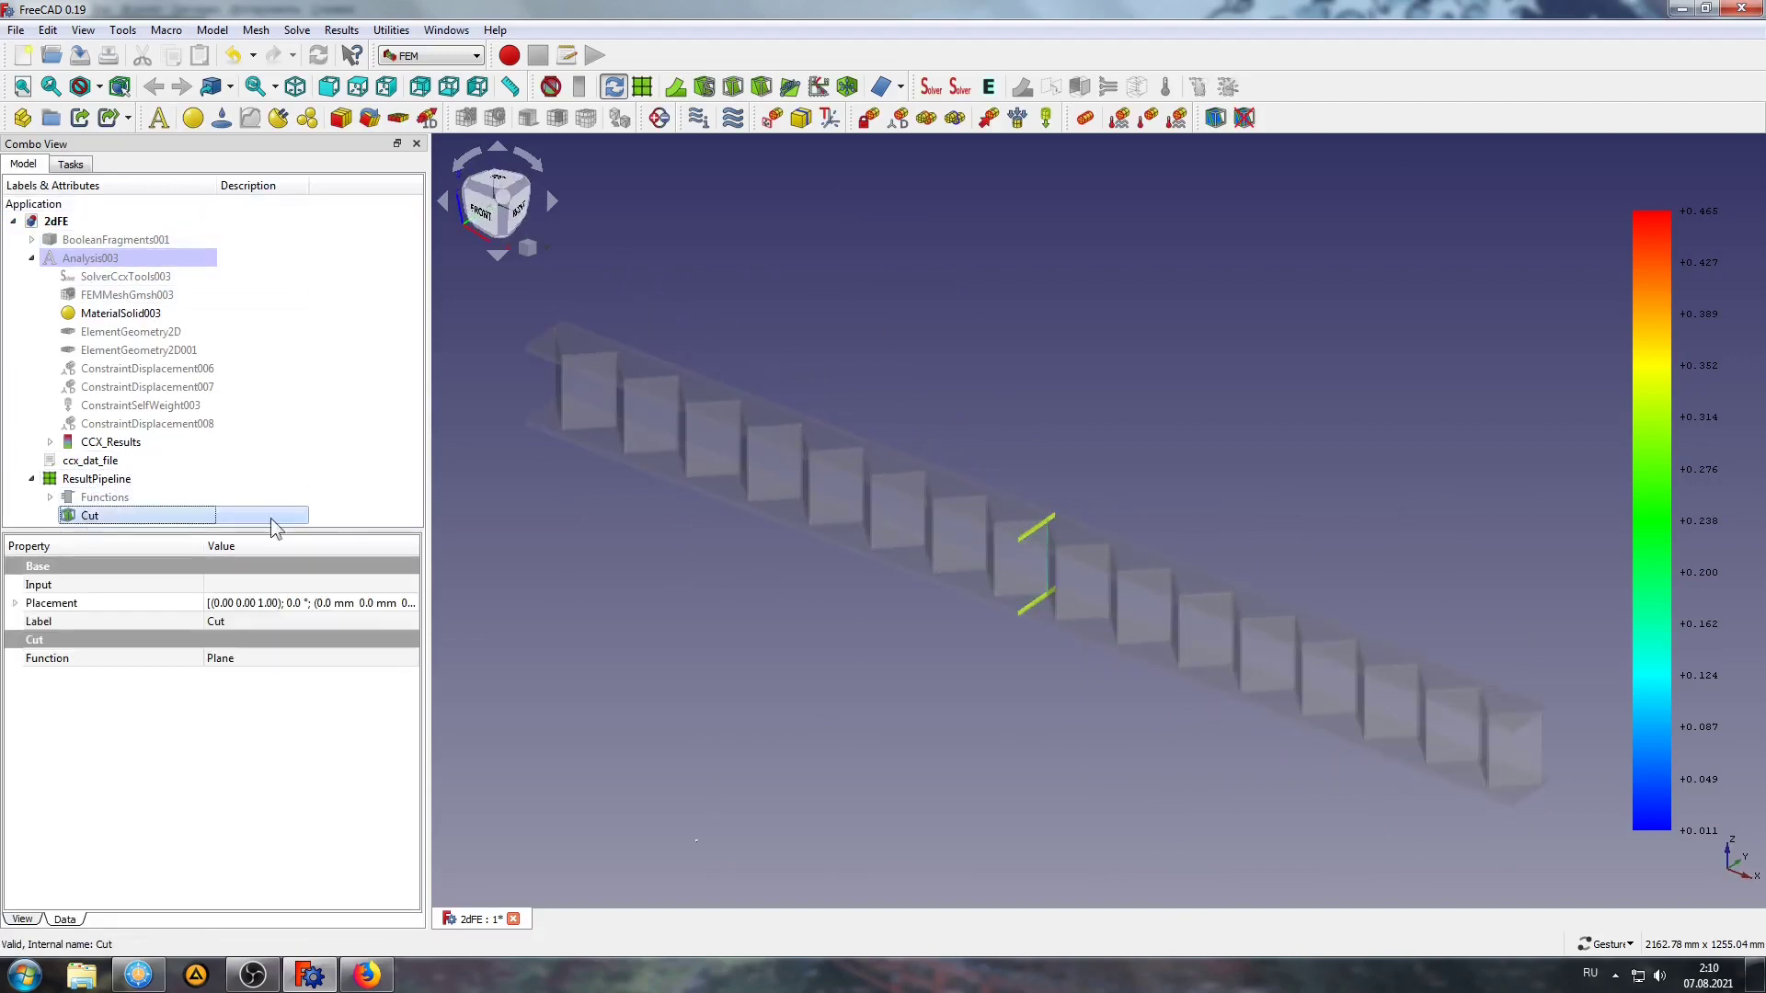
{"action": "left_click", "coordinate": [644, 602]}
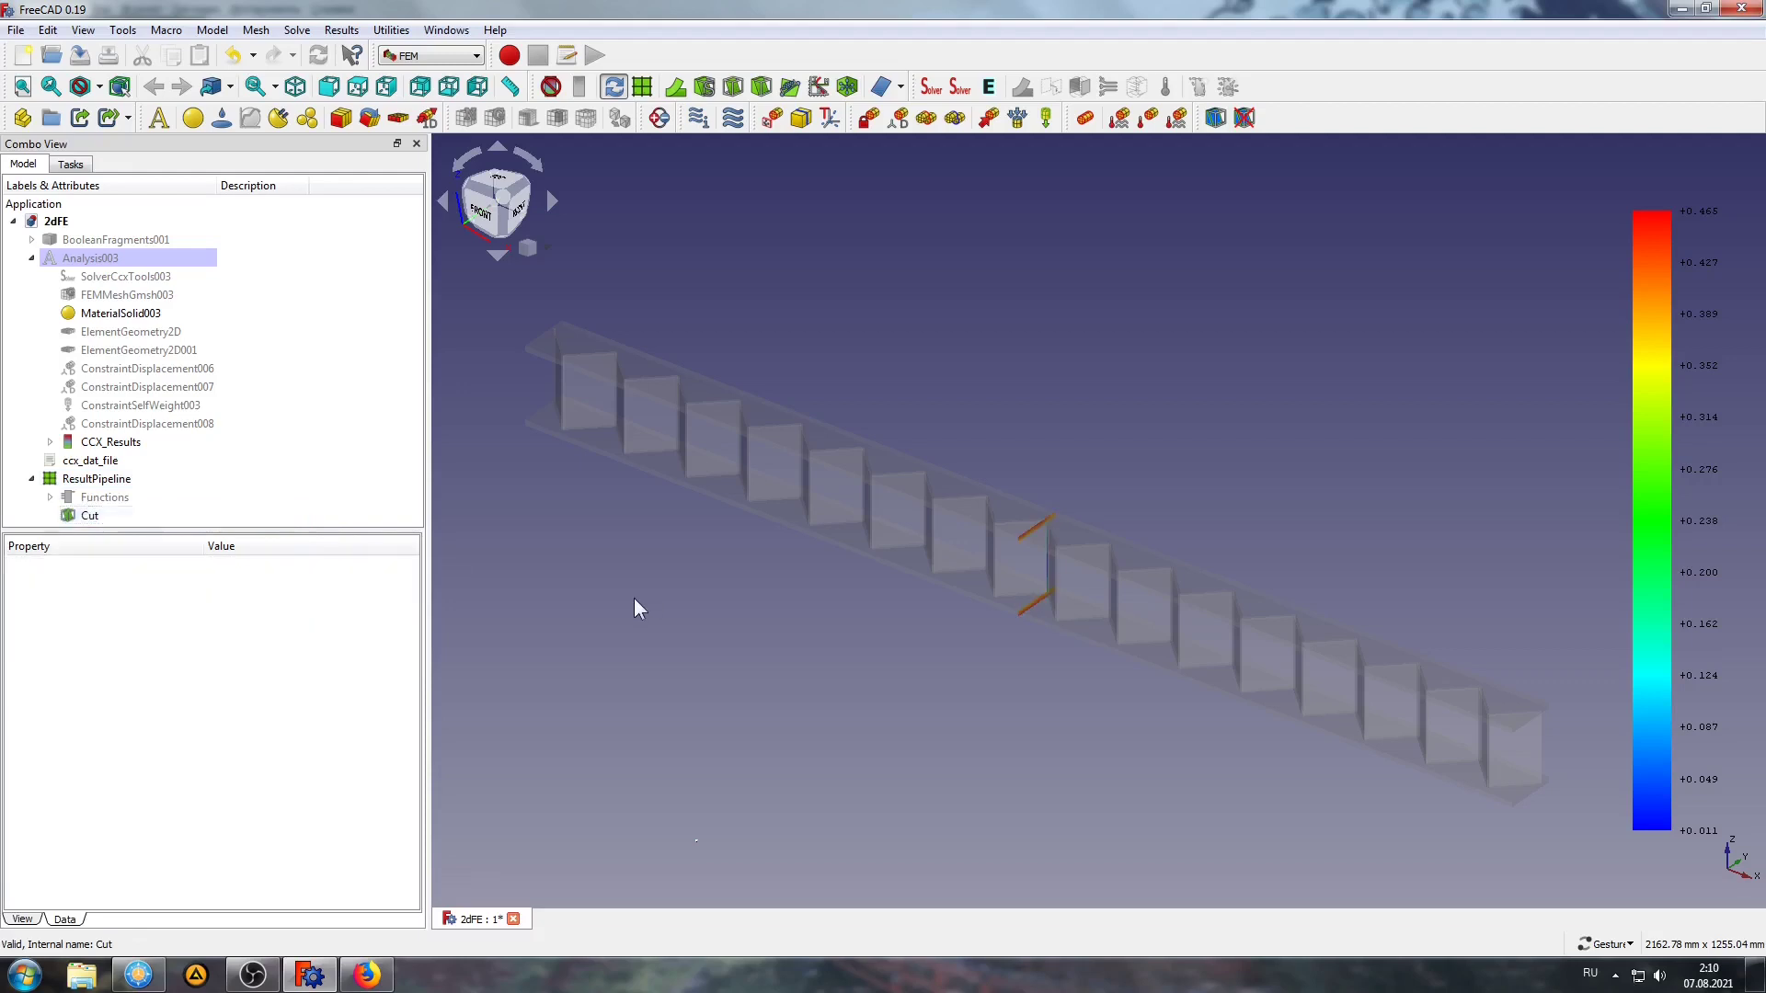
{"action": "mouse_move", "coordinate": [635, 603]}
{"action": "left_mouse_down"}
{"action": "mouse_move", "coordinate": [662, 611]}
{"action": "mouse_move", "coordinate": [650, 624]}
{"action": "left_mouse_up"}
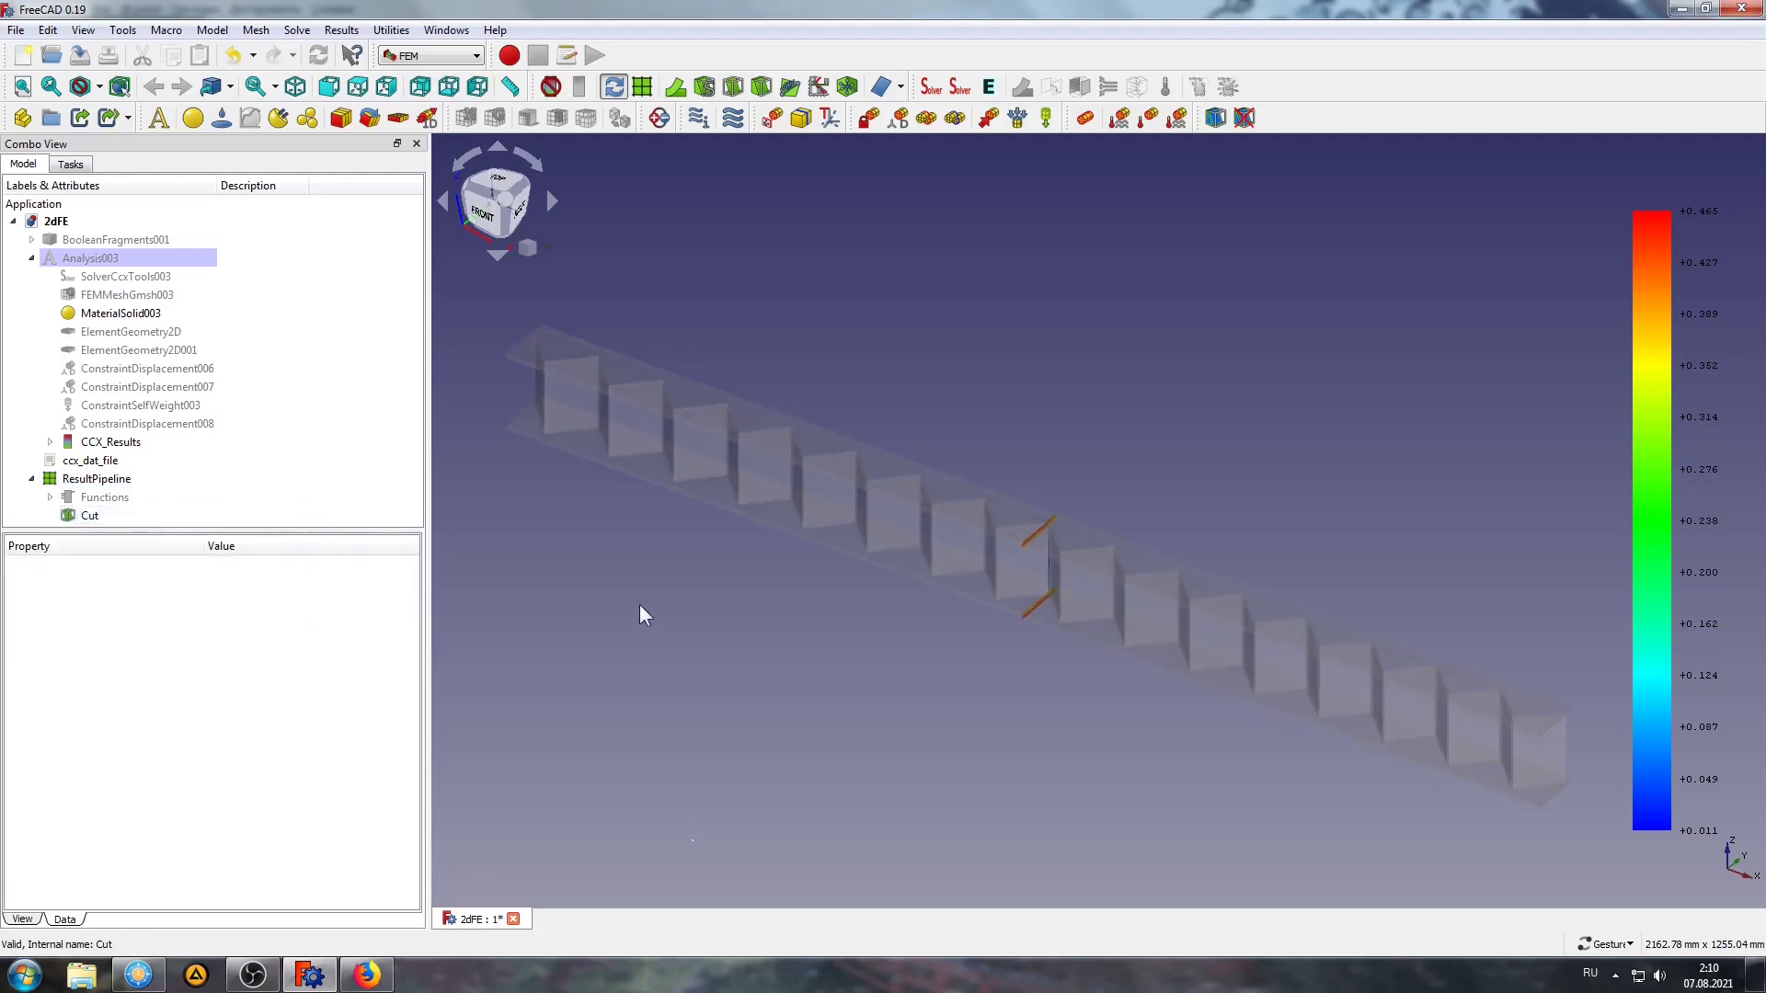
{"action": "left_click_drag", "start_coordinate": [800, 717], "coordinate": [770, 709]}
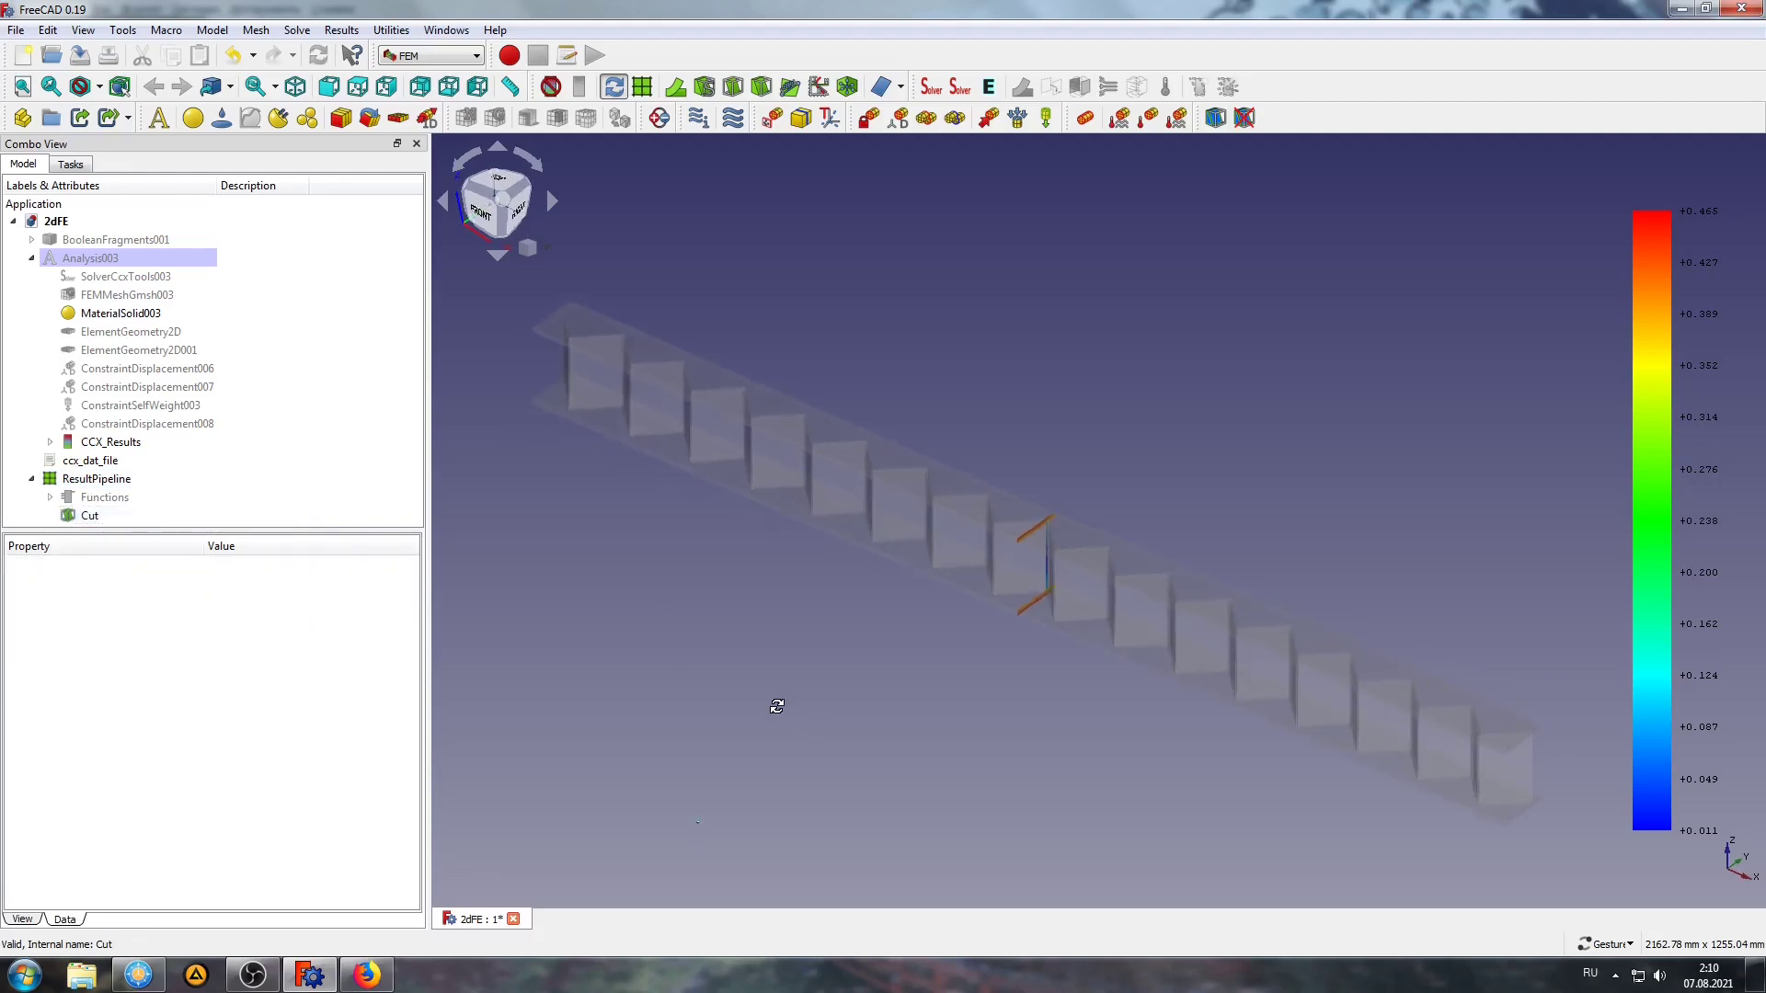
Create a Data along line filter from 0,0,0 to Point2 2000,0,0.
{"action": "left_click", "coordinate": [792, 92]}
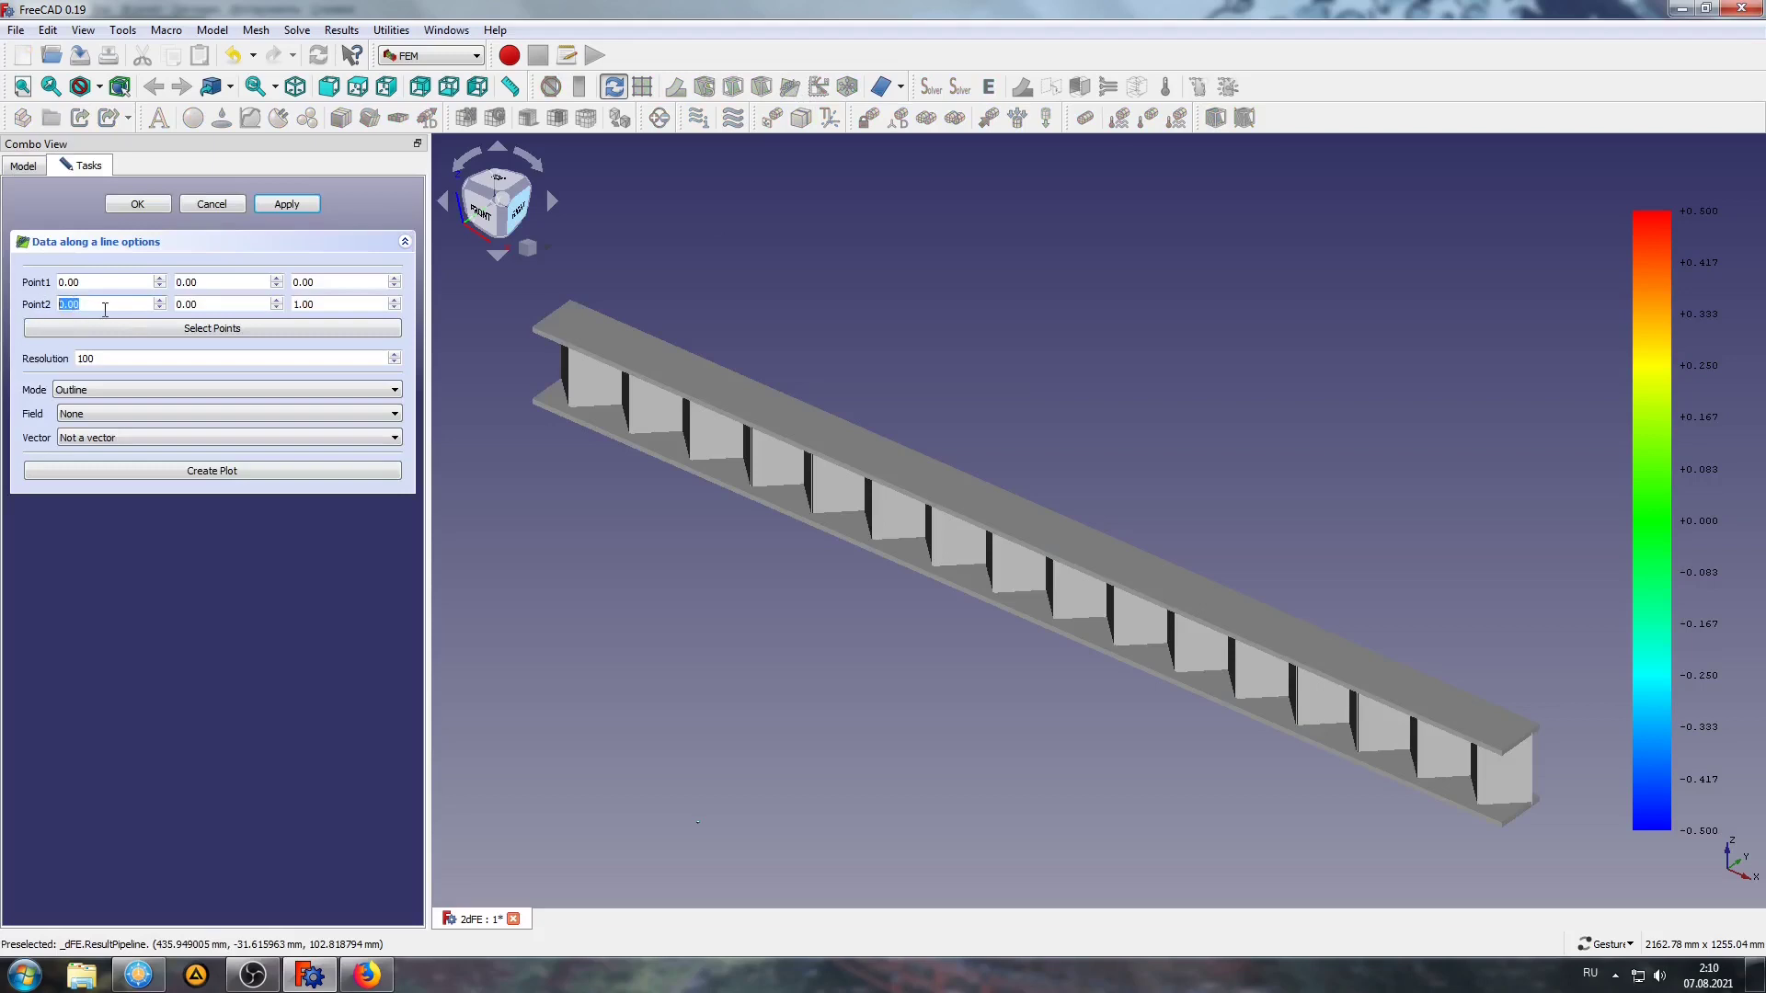
{"action": "left_click", "coordinate": [314, 284]}
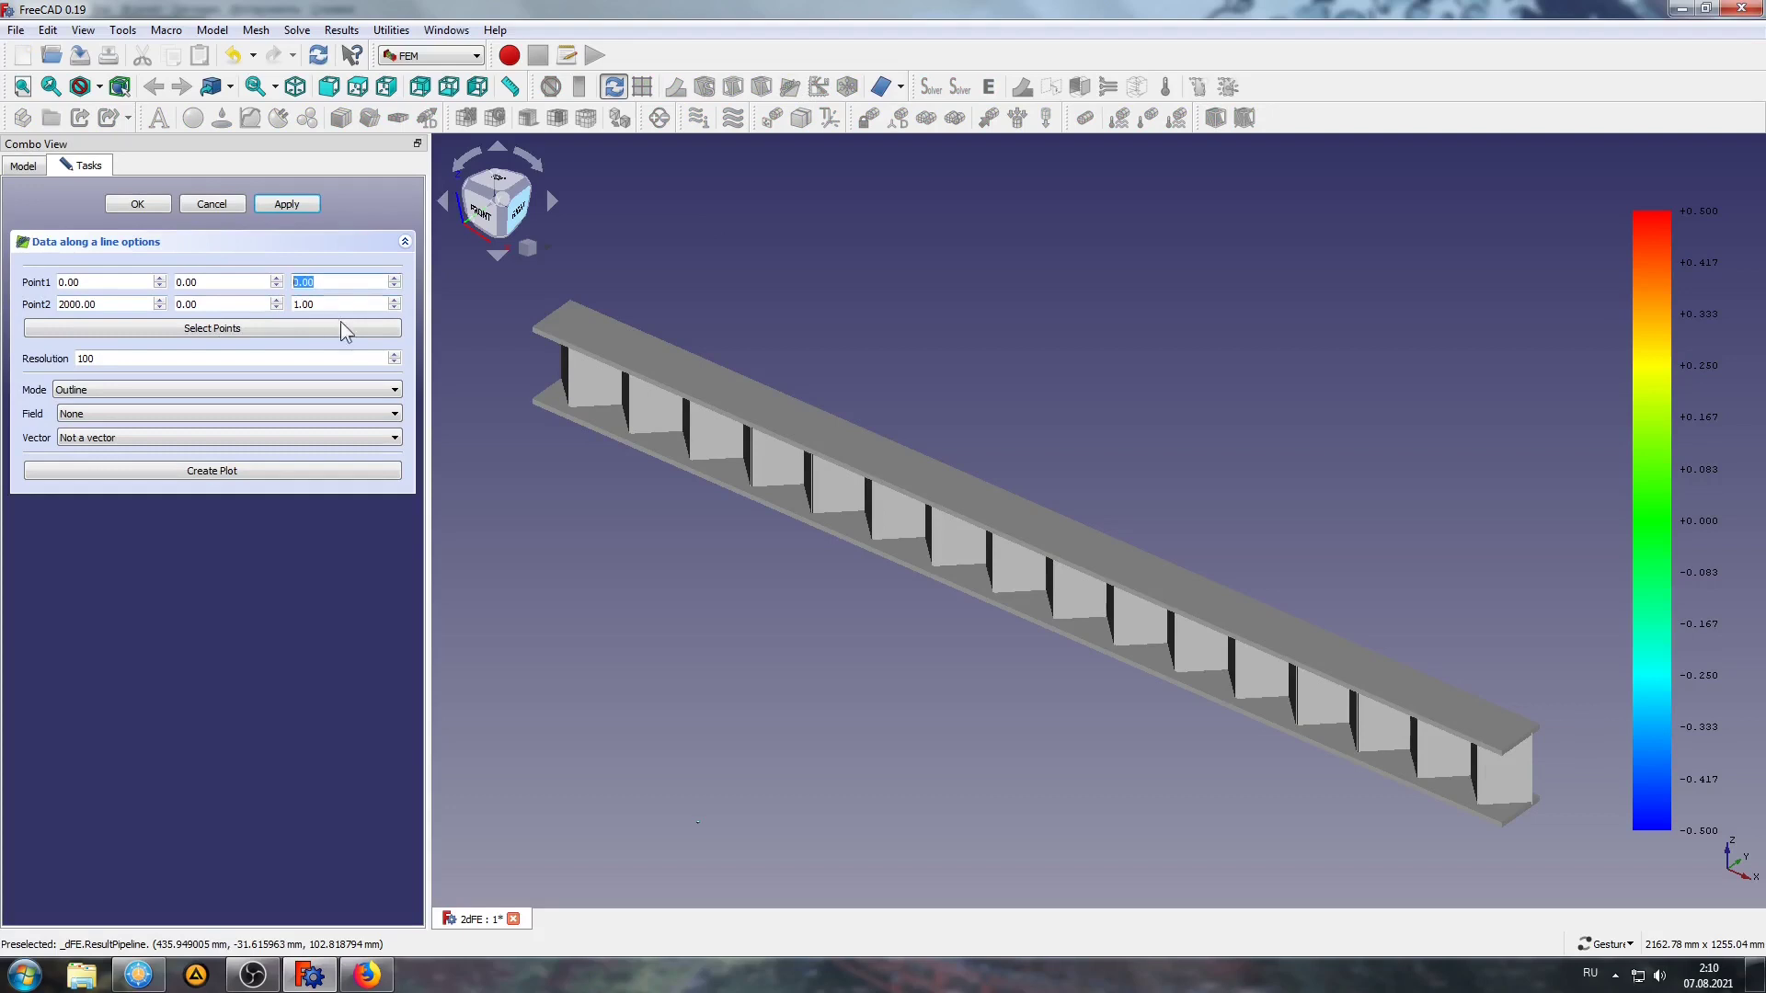
{"action": "left_click_drag", "start_coordinate": [334, 282], "coordinate": [293, 282]}
{"action": "left_click_drag", "start_coordinate": [322, 304], "coordinate": [251, 307]}
{"action": "type", "text": "0"}
Show the line as Surface sampling Major Principal Stress, confirm, and reopen ResultPipeline display options.
{"action": "left_click", "coordinate": [99, 390]}
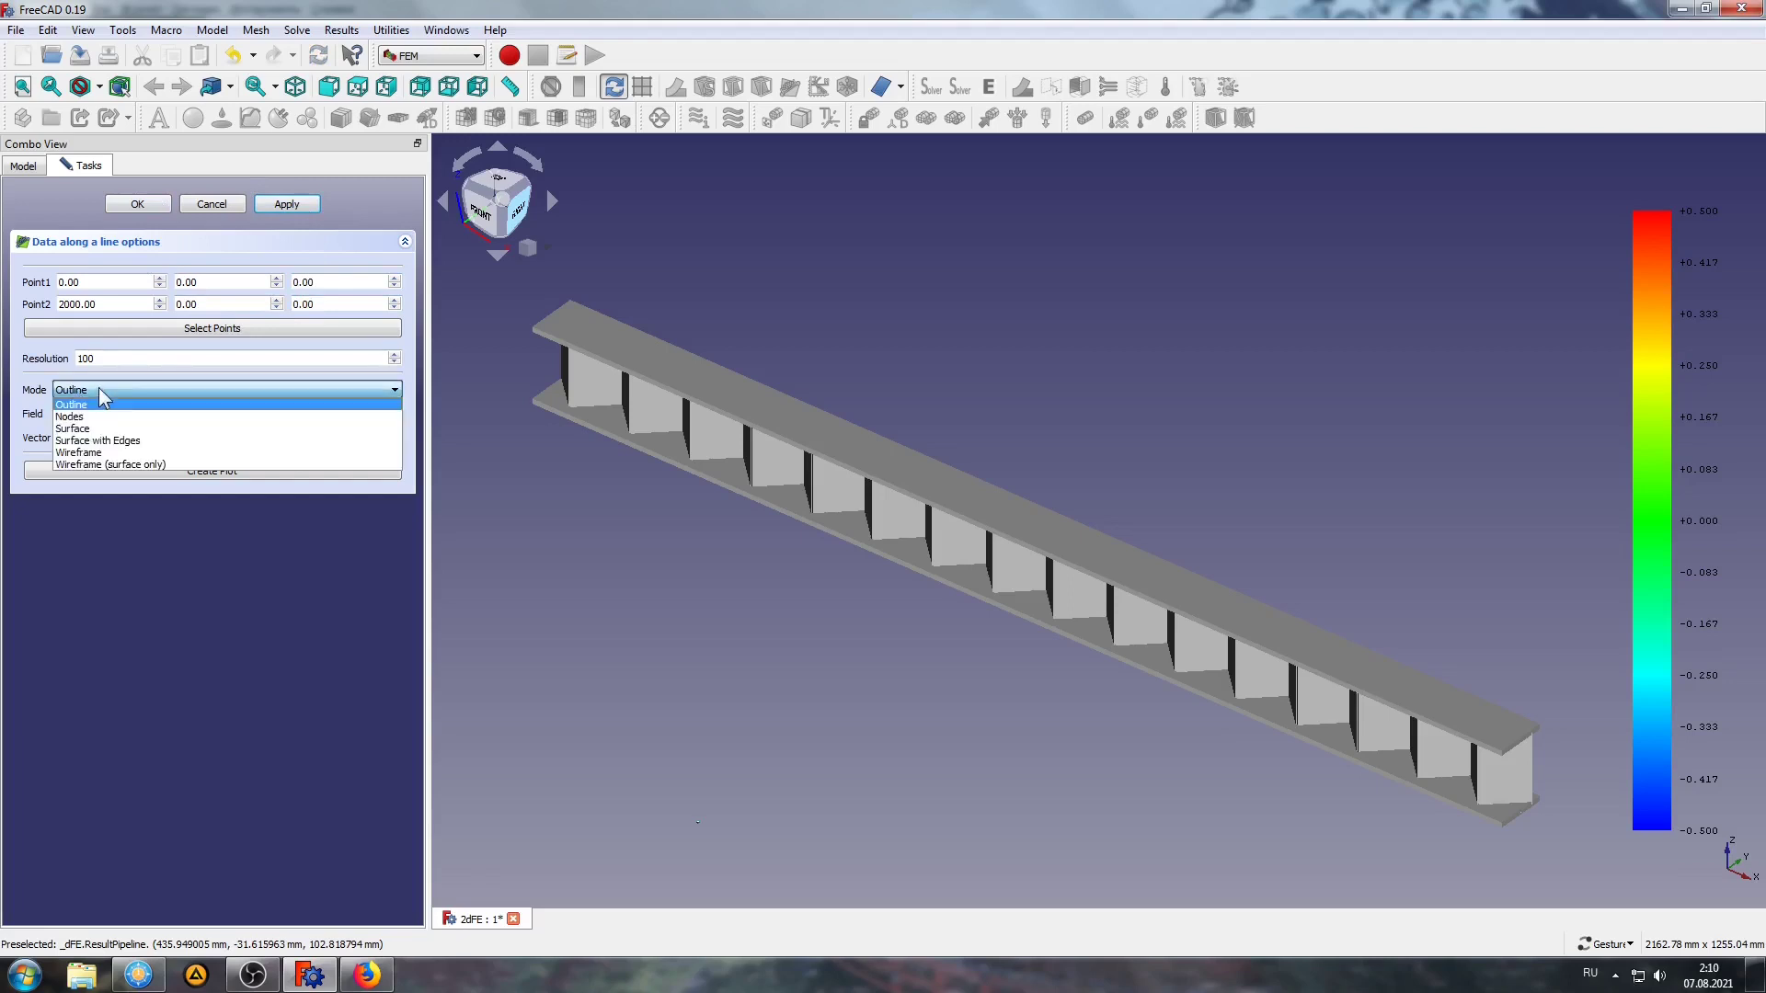
{"action": "left_click", "coordinate": [74, 428]}
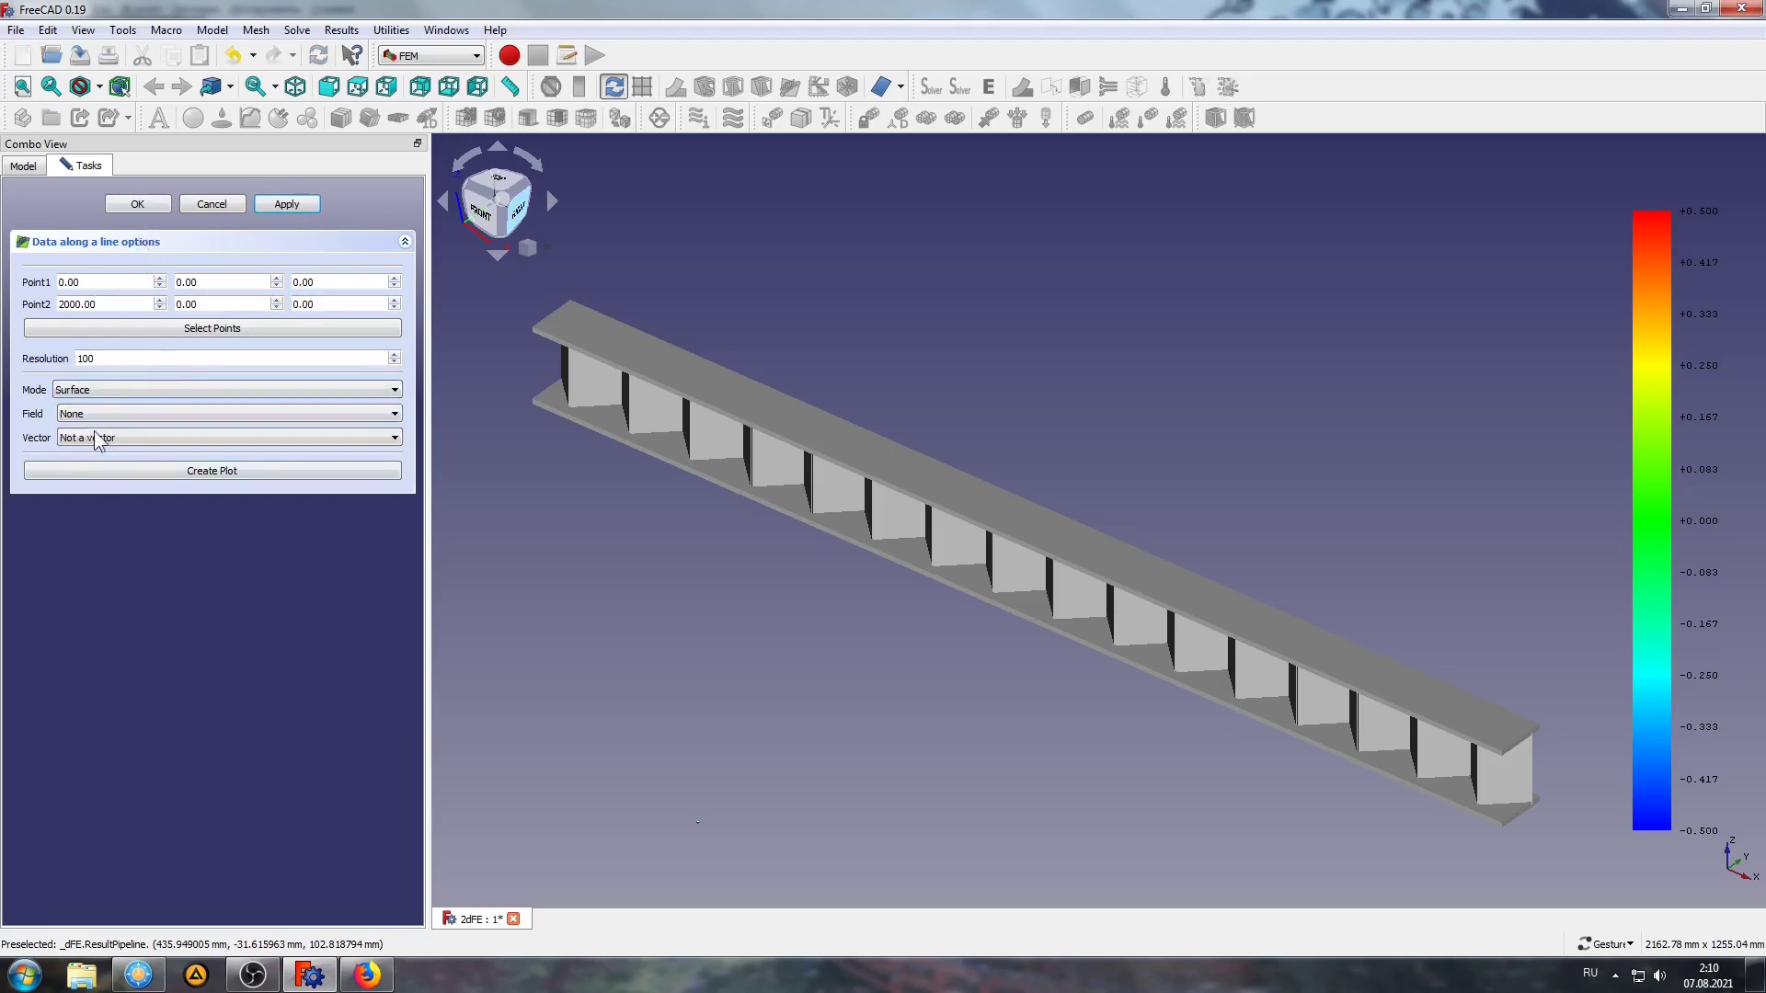
{"action": "left_click", "coordinate": [98, 414]}
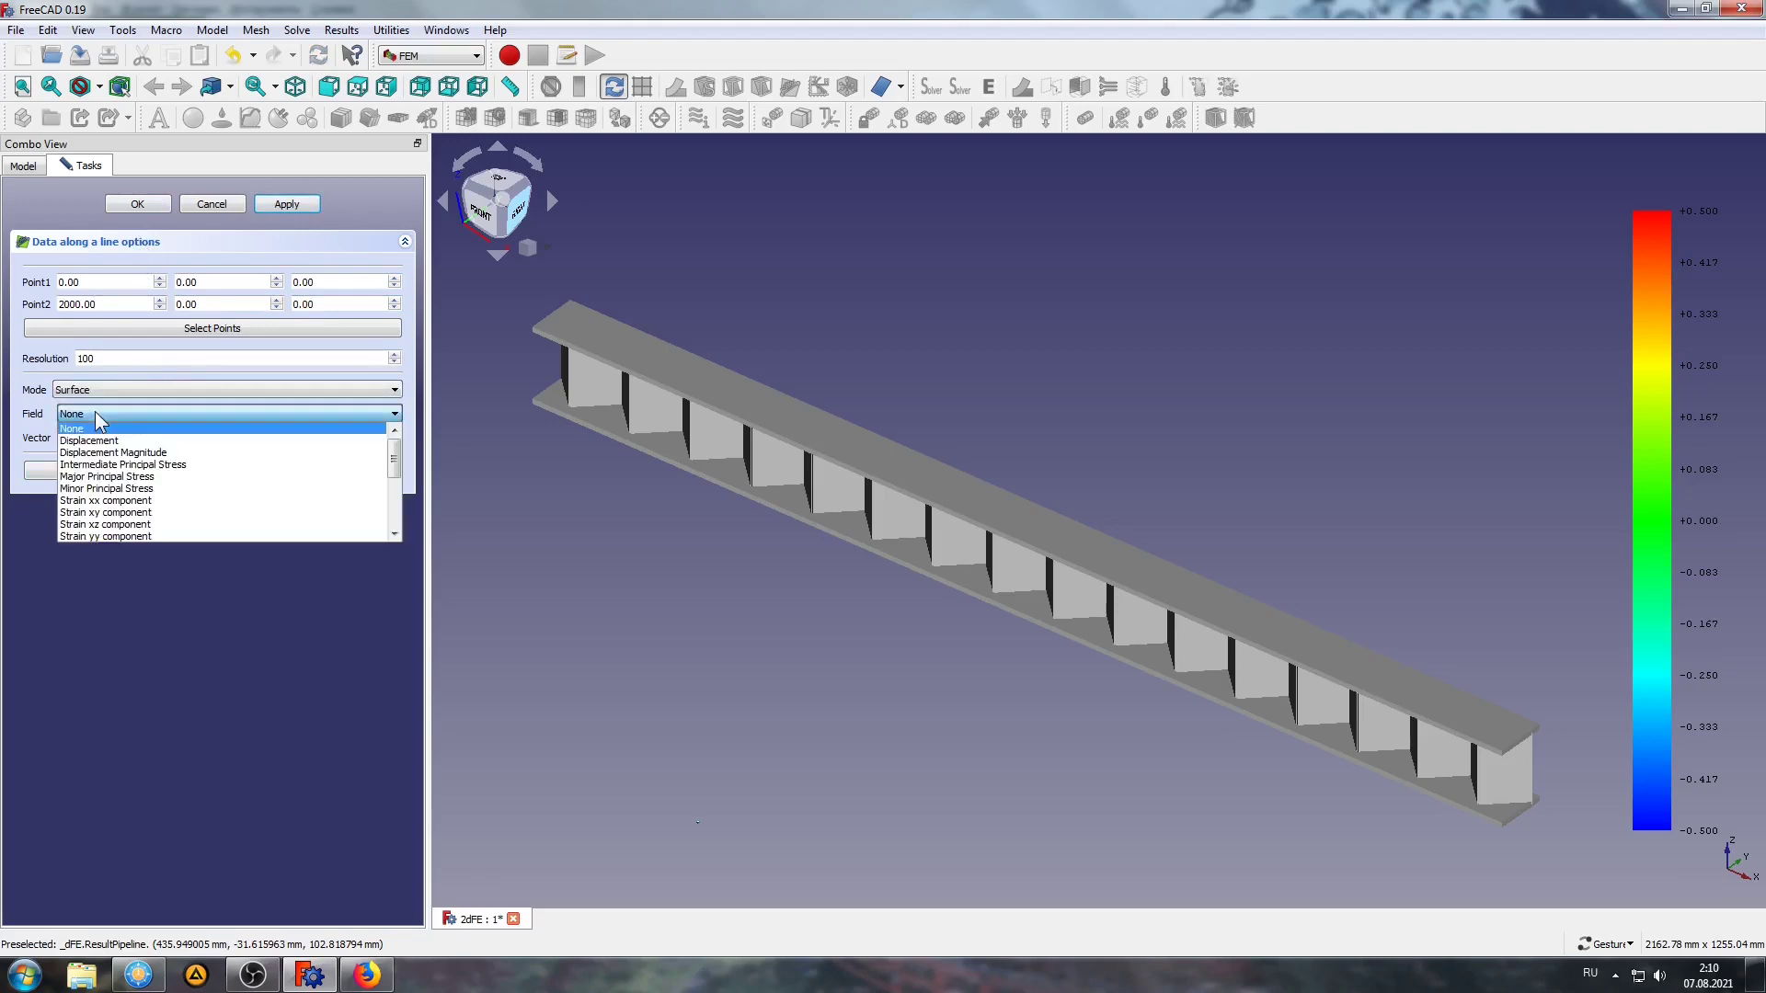
{"action": "left_click", "coordinate": [119, 478]}
{"action": "left_click", "coordinate": [138, 205]}
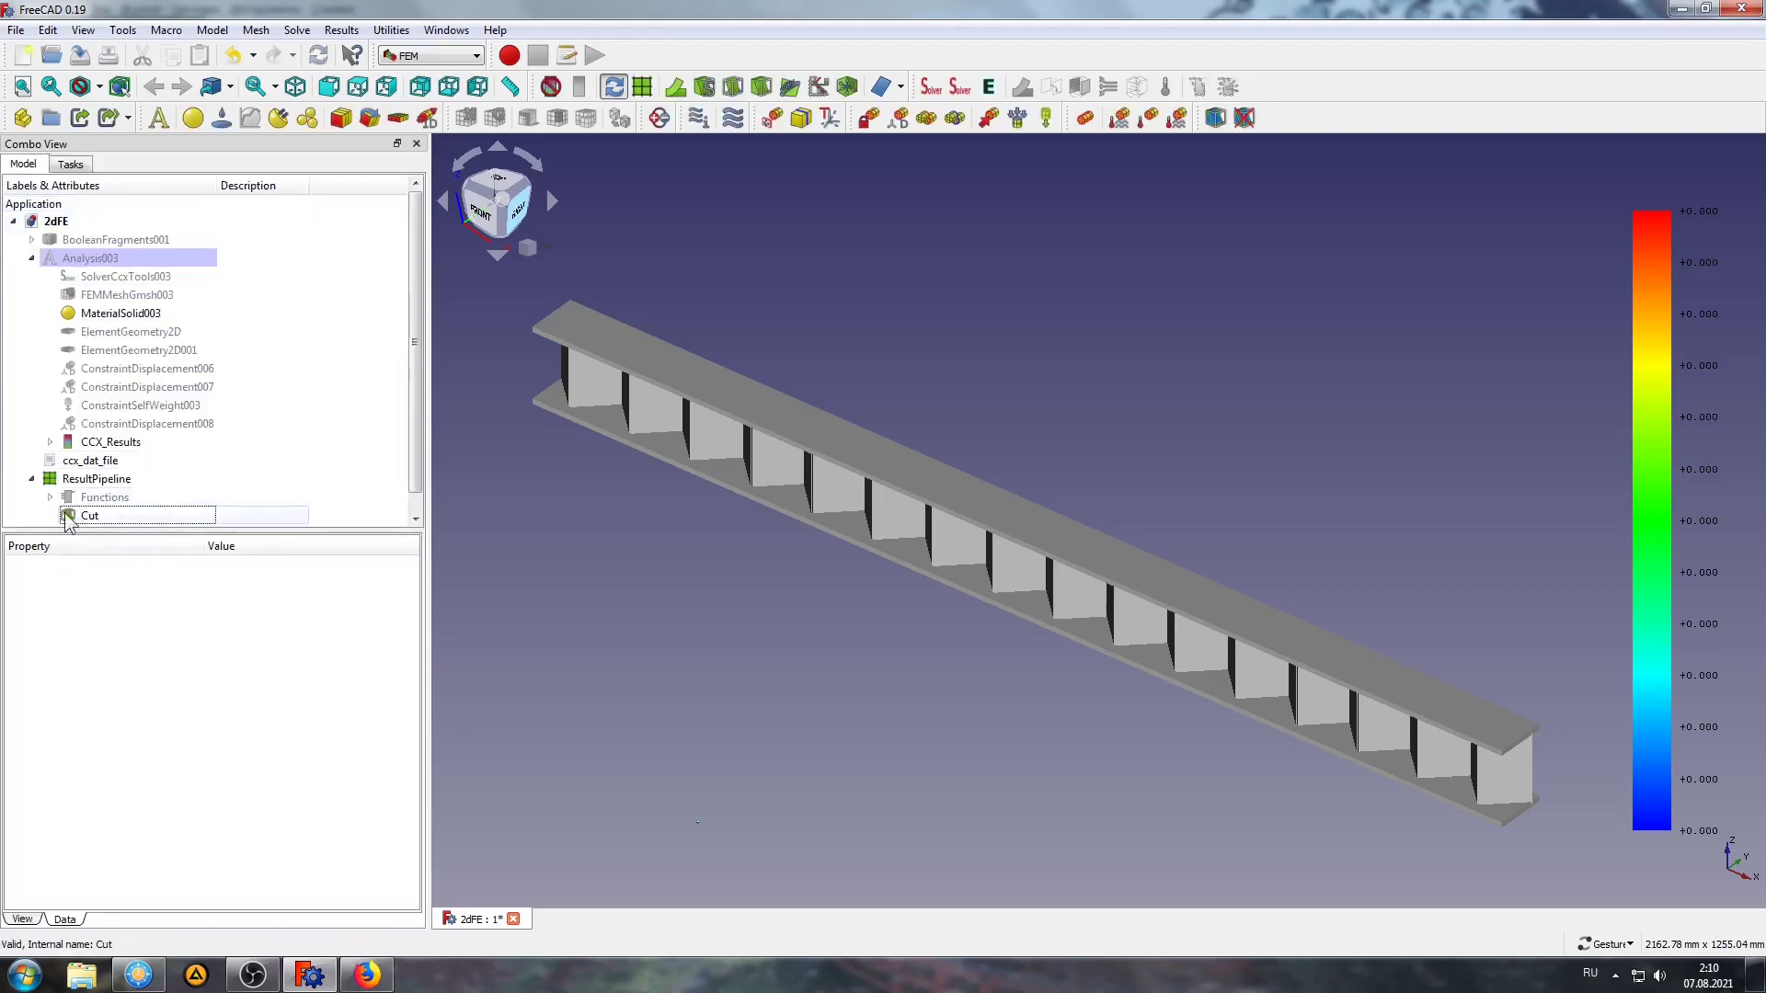
{"action": "double_click", "coordinate": [92, 479]}
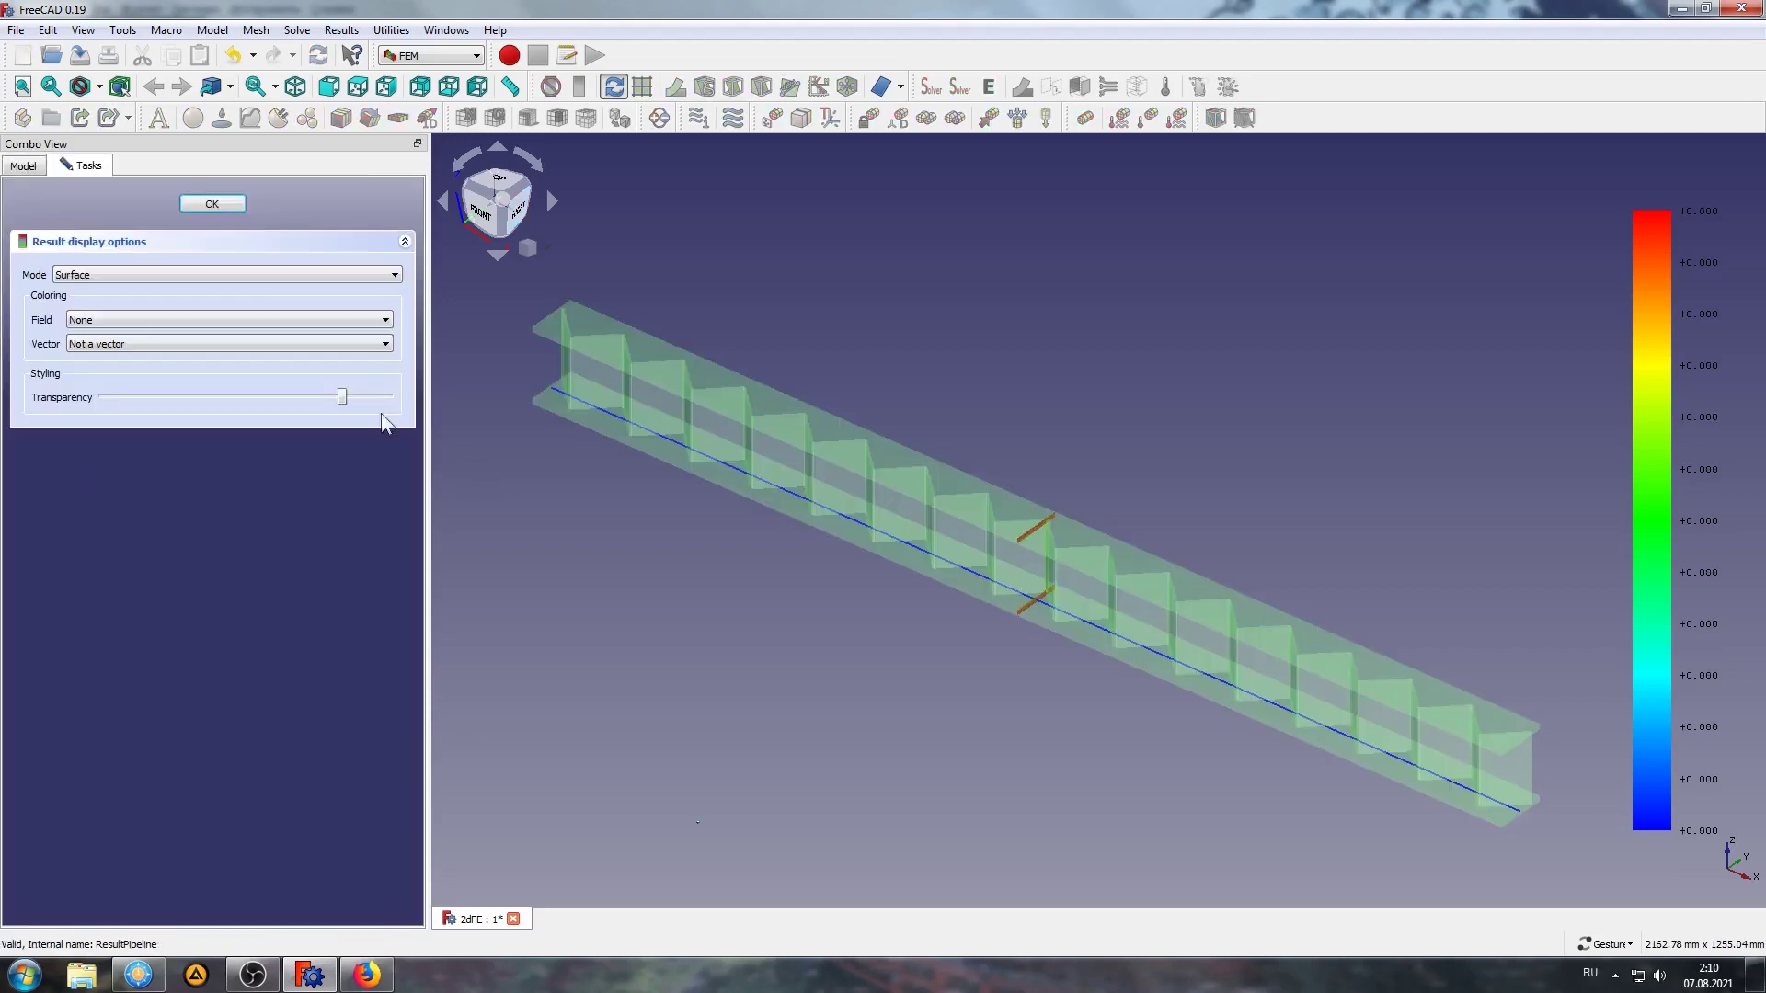
Close the display options and orbit to view the stress-coloured line along the beam base.
{"action": "left_click", "coordinate": [213, 204]}
{"action": "mouse_move", "coordinate": [760, 728]}
{"action": "left_mouse_down"}
{"action": "mouse_move", "coordinate": [730, 690]}
{"action": "mouse_move", "coordinate": [741, 715]}
{"action": "mouse_move", "coordinate": [724, 730]}
{"action": "mouse_move", "coordinate": [721, 597]}
{"action": "mouse_move", "coordinate": [670, 666]}
{"action": "mouse_move", "coordinate": [762, 705]}
{"action": "left_mouse_up"}
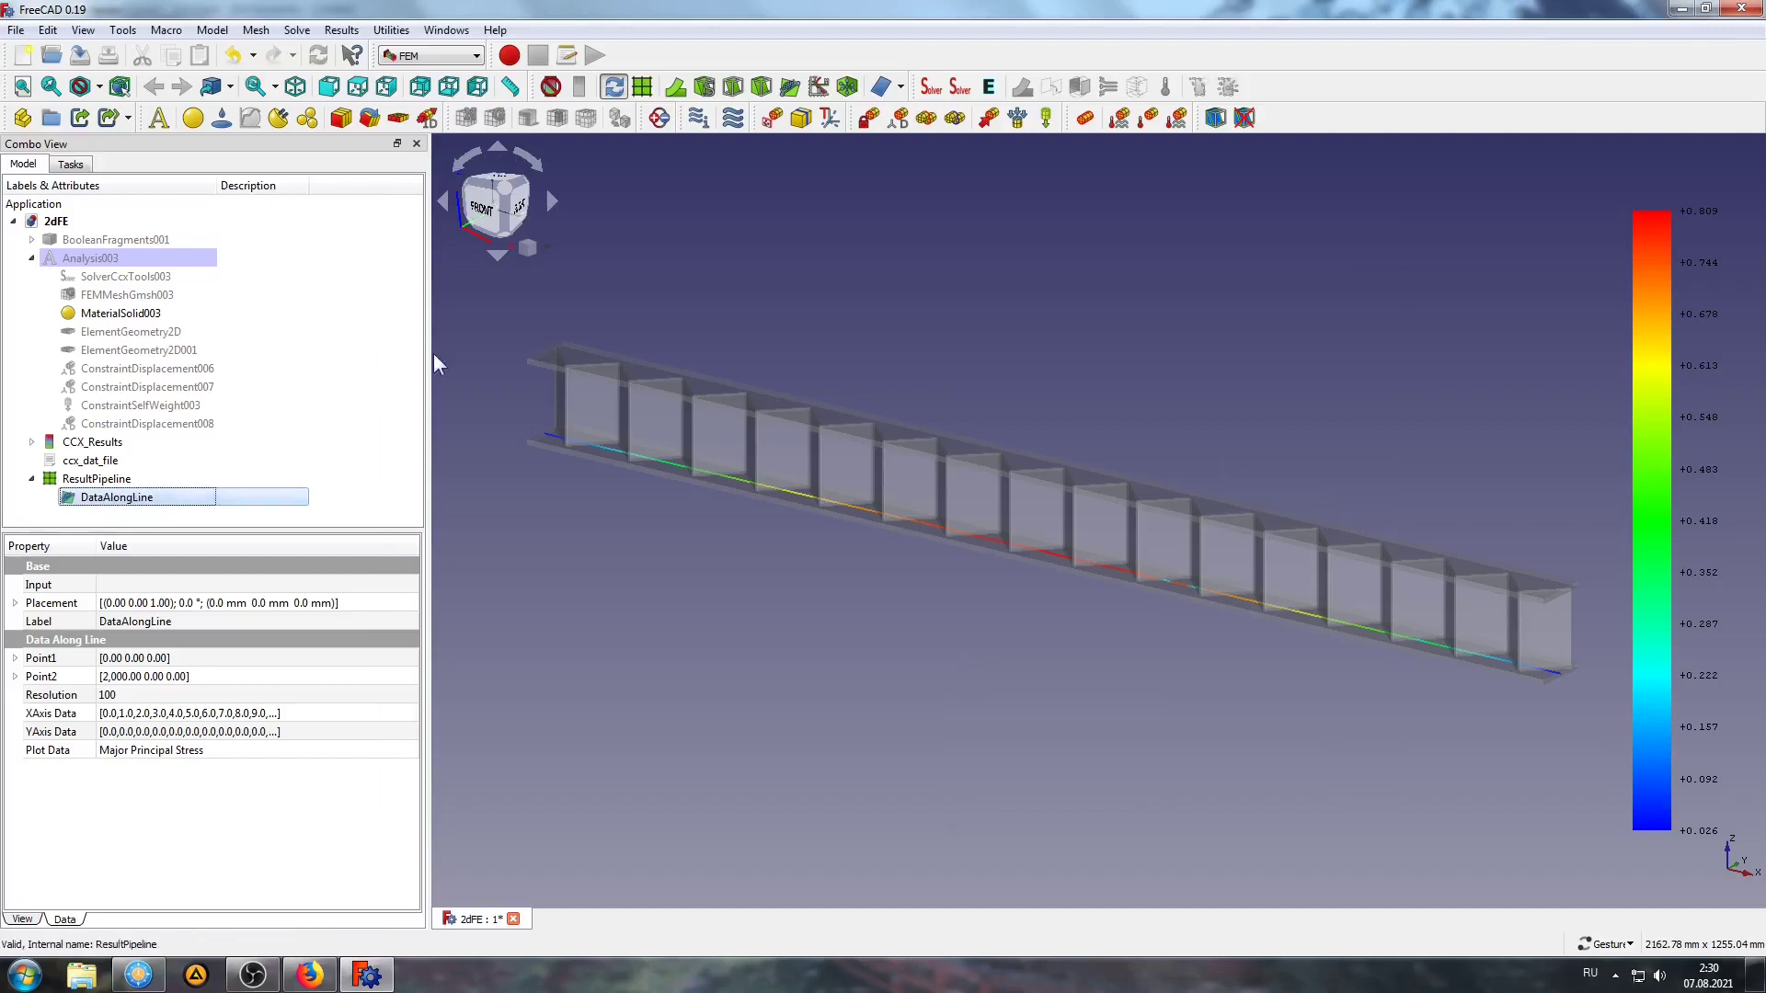
{"action": "left_click", "coordinate": [819, 87]}
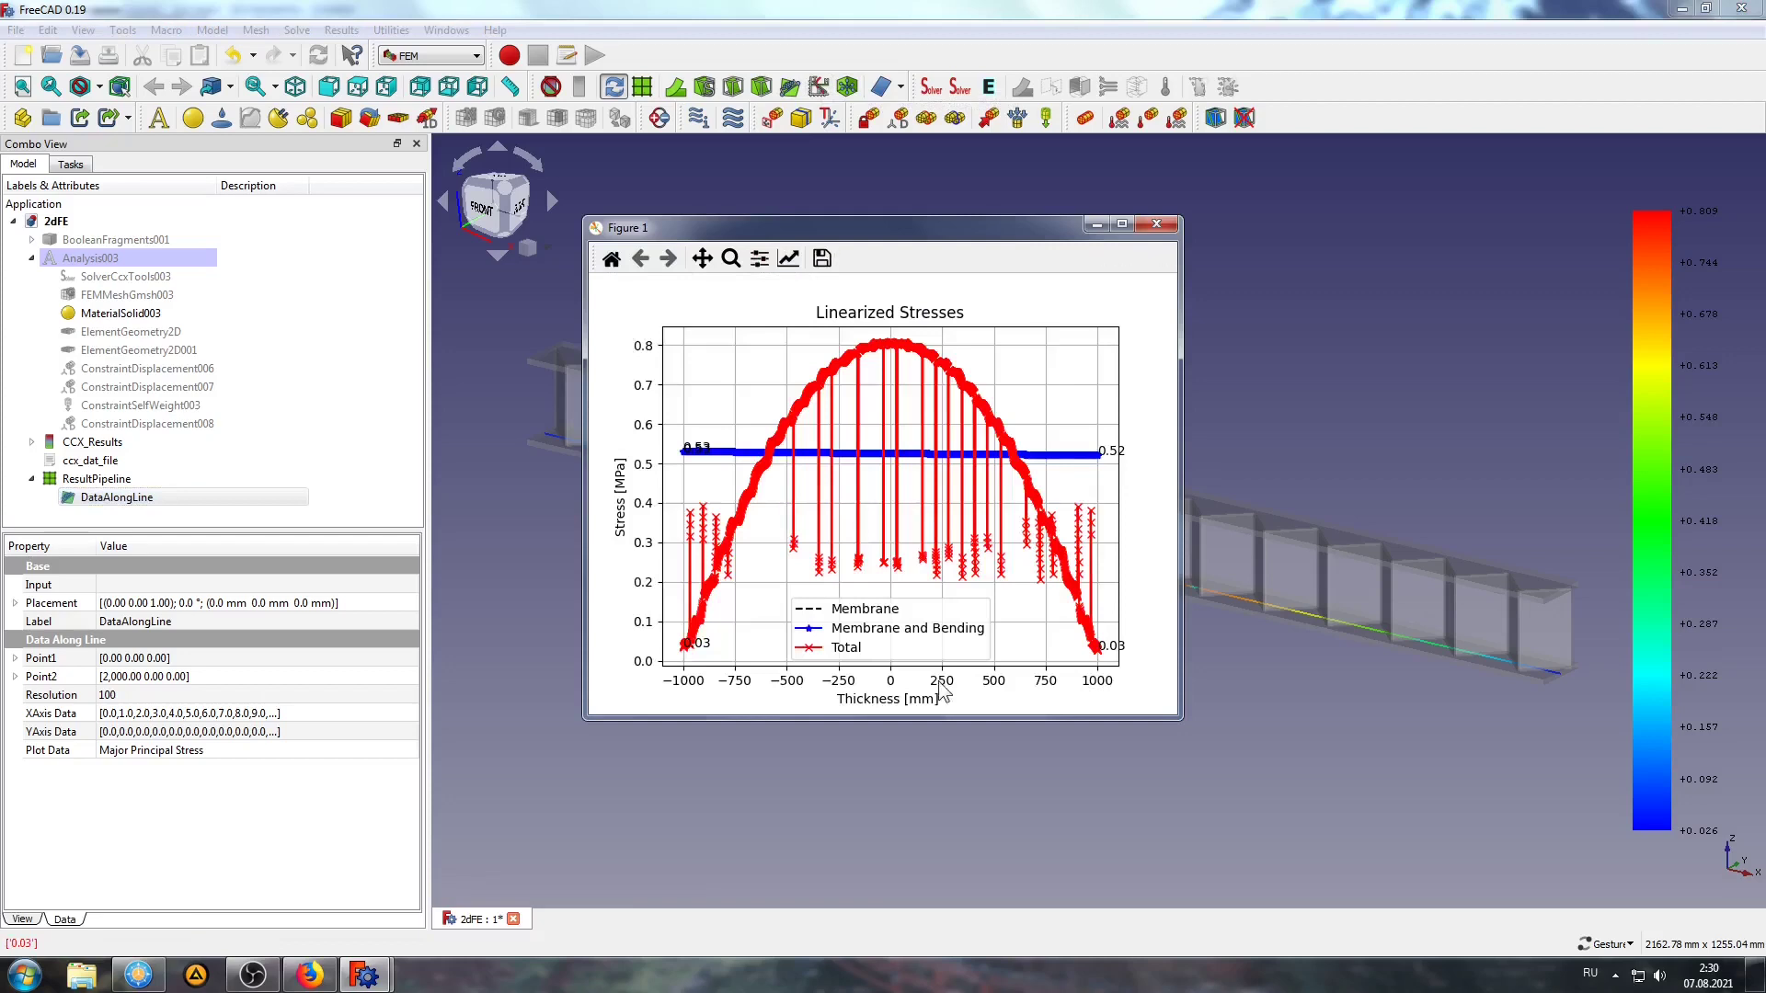
{"action": "left_click", "coordinate": [1158, 225]}
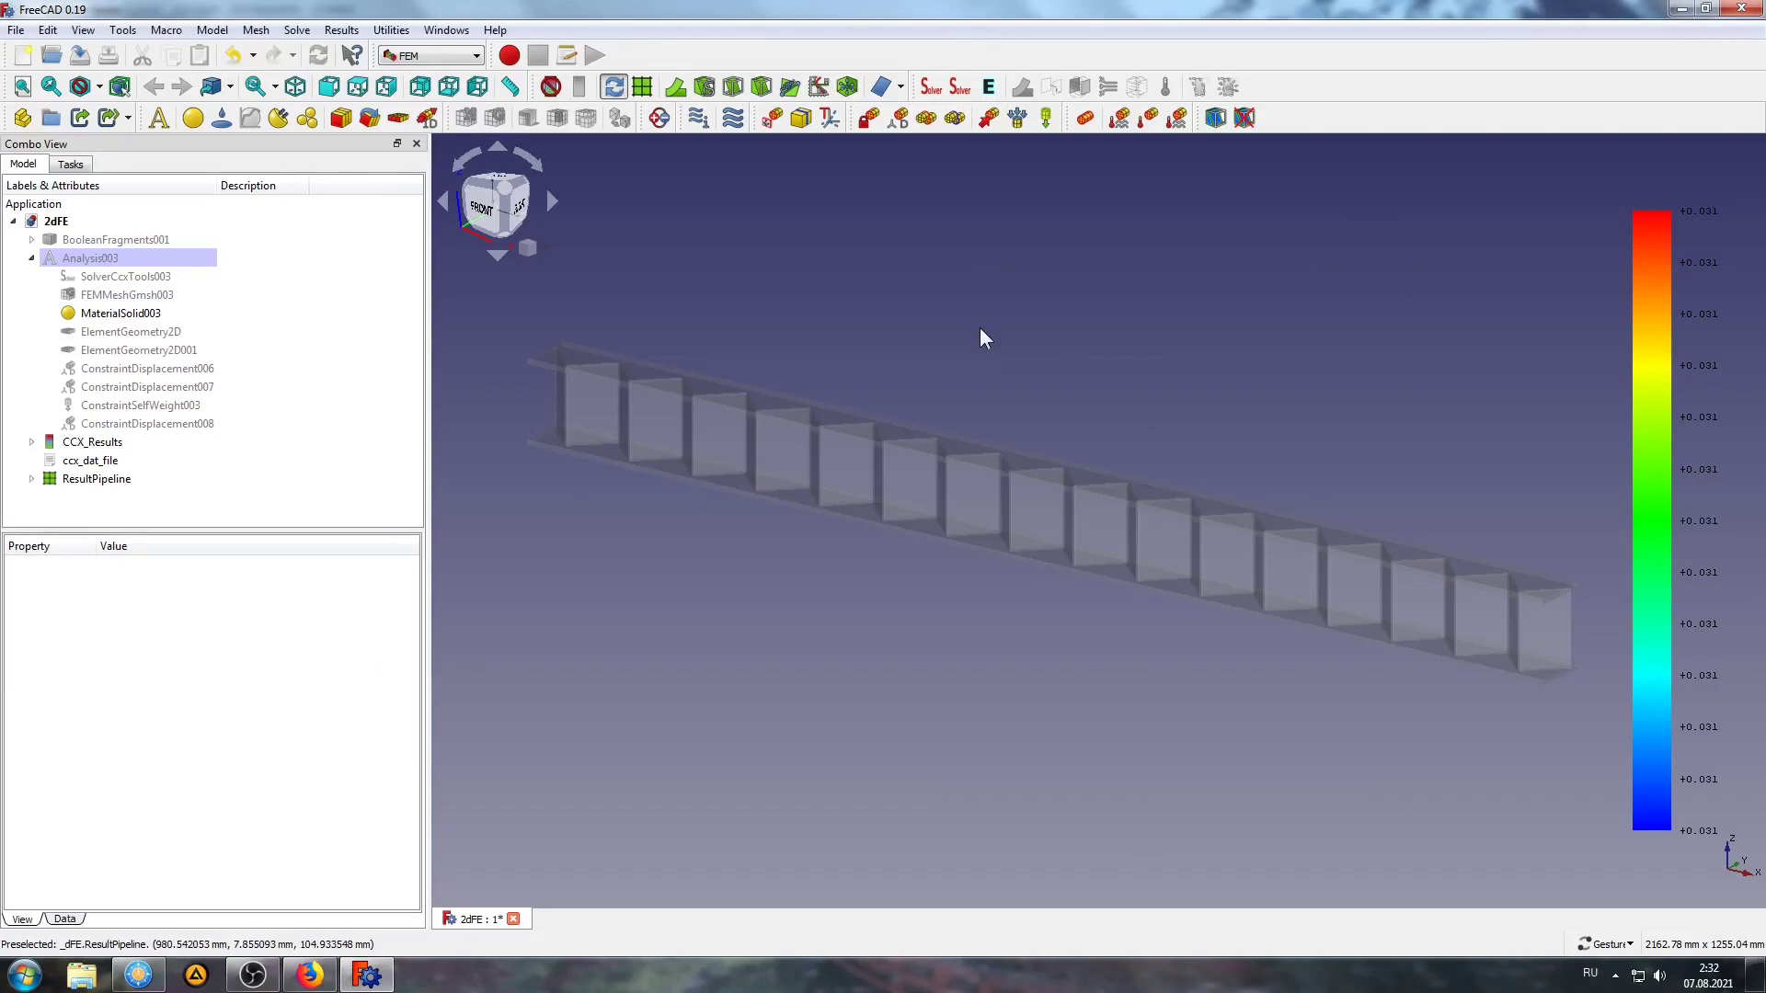
Add a Data at point filter with Surface display mode and reconfirm the pipeline display options.
{"action": "left_click", "coordinate": [847, 87]}
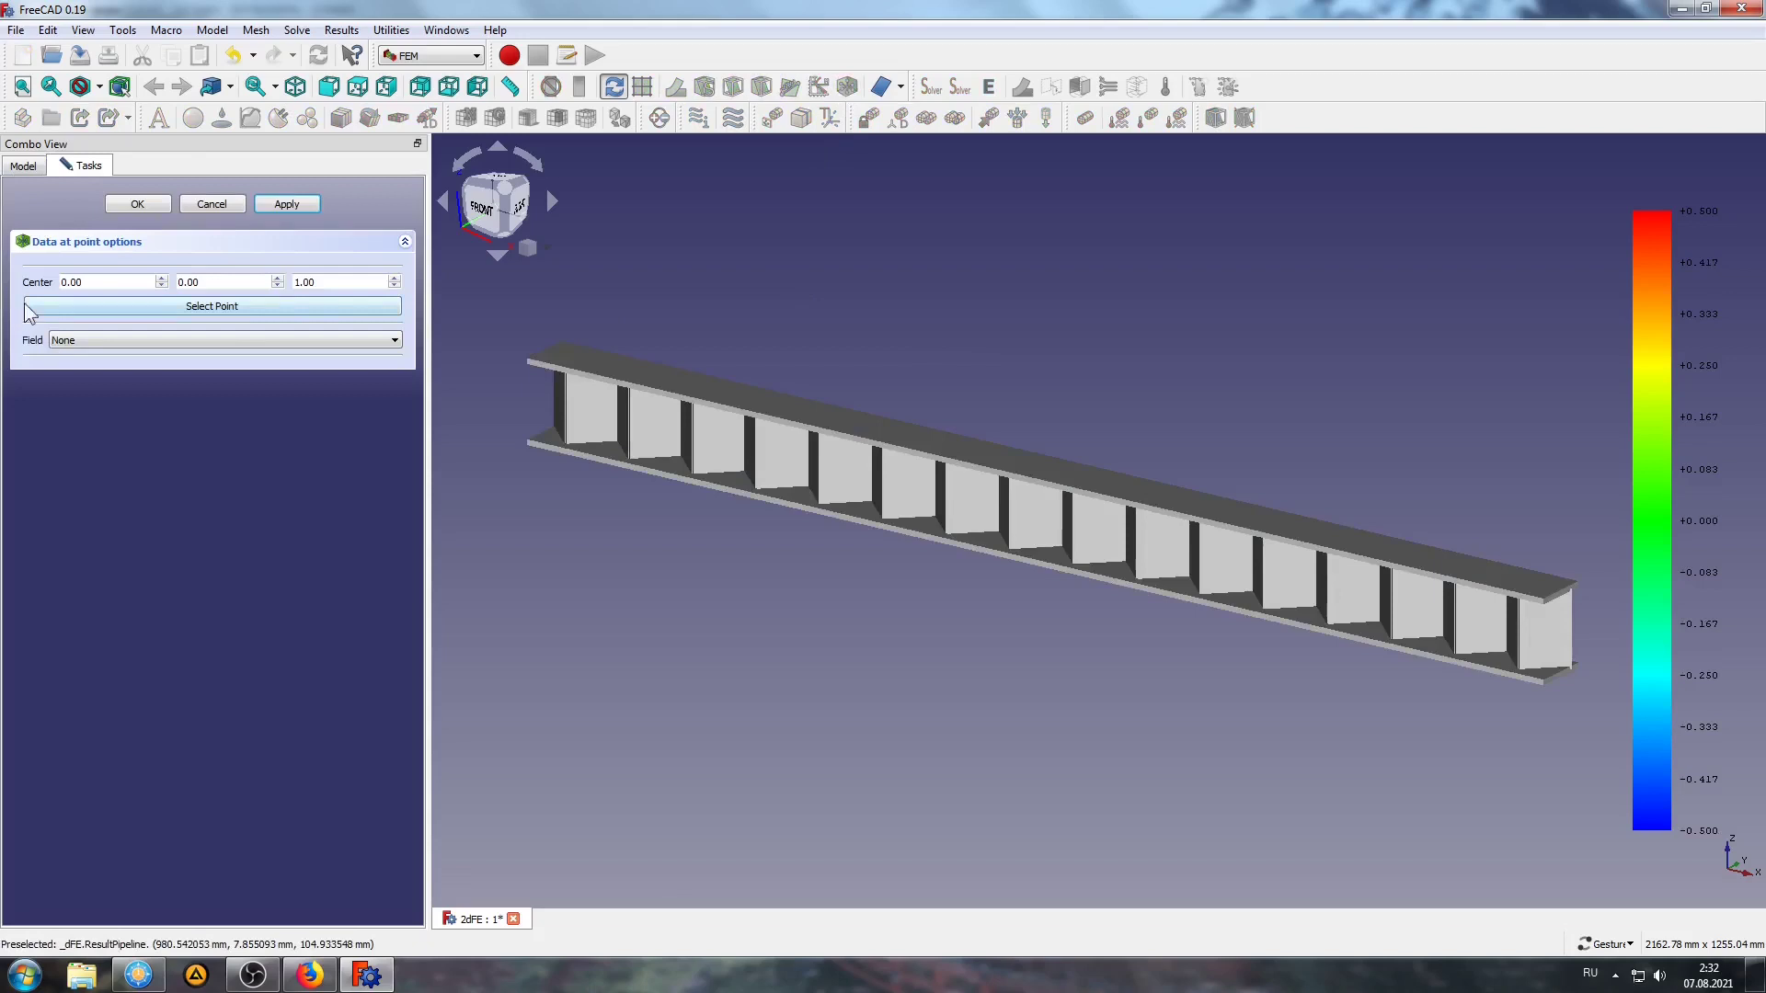
{"action": "left_click", "coordinate": [137, 203]}
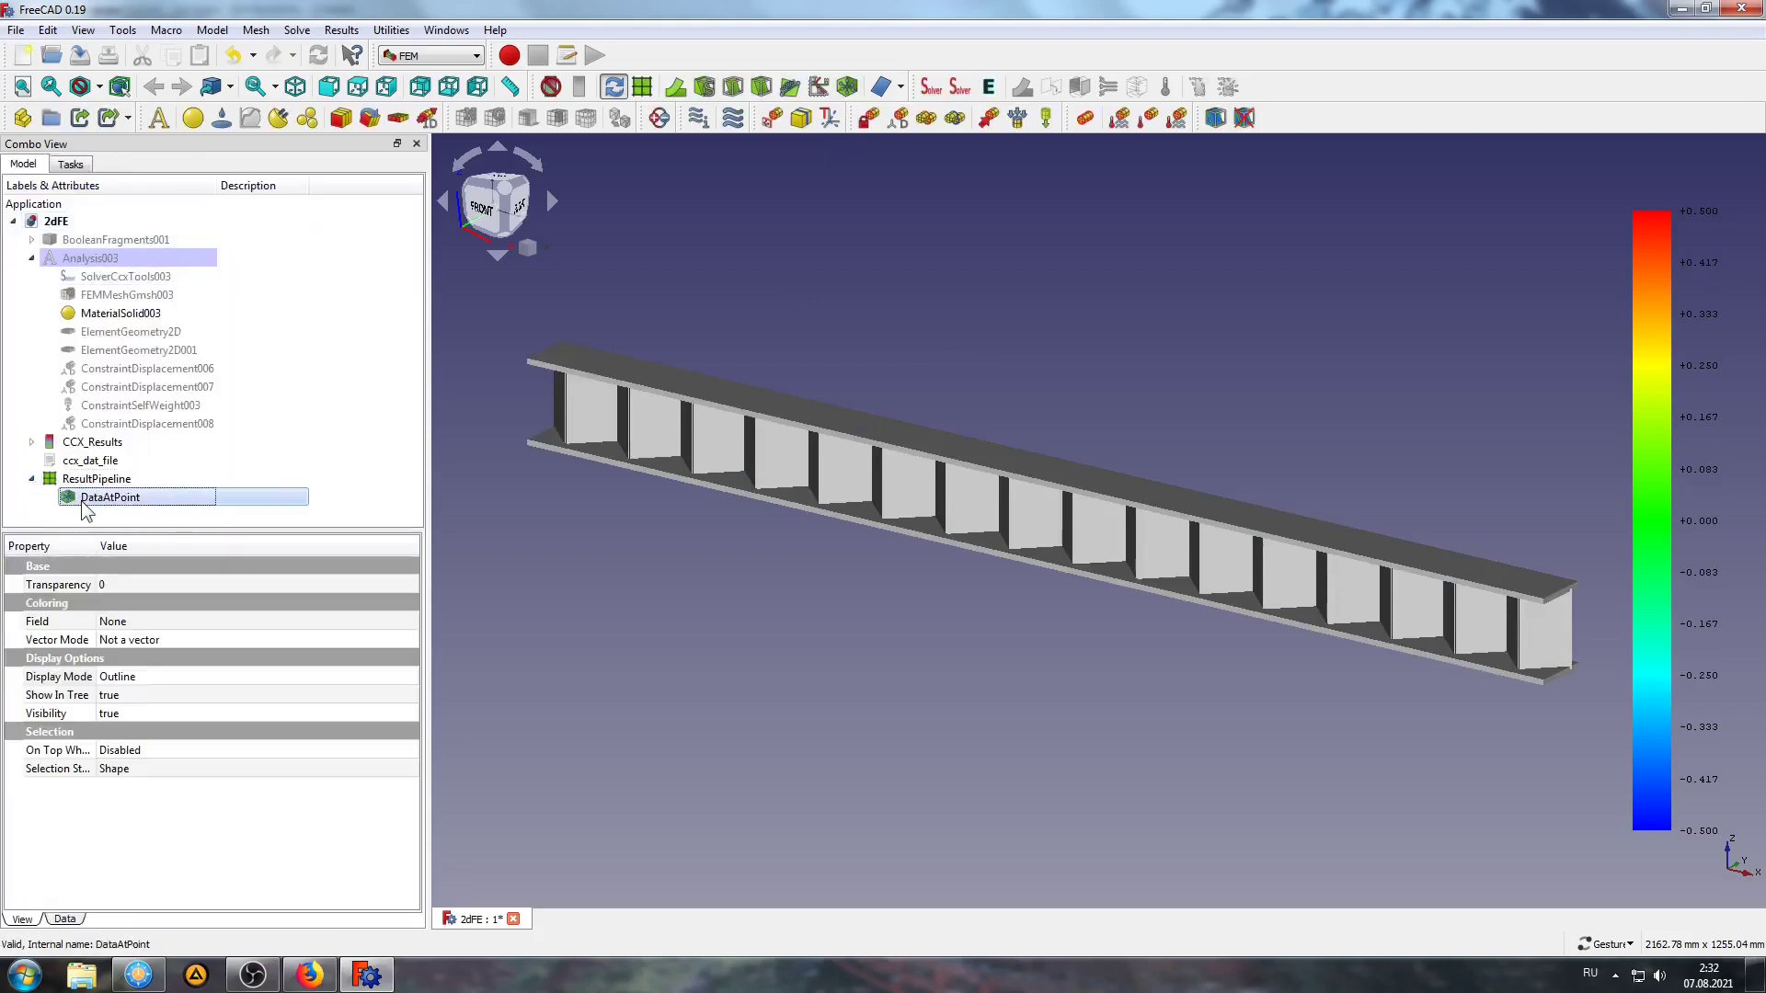
{"action": "left_click", "coordinate": [140, 673]}
{"action": "left_click", "coordinate": [140, 673]}
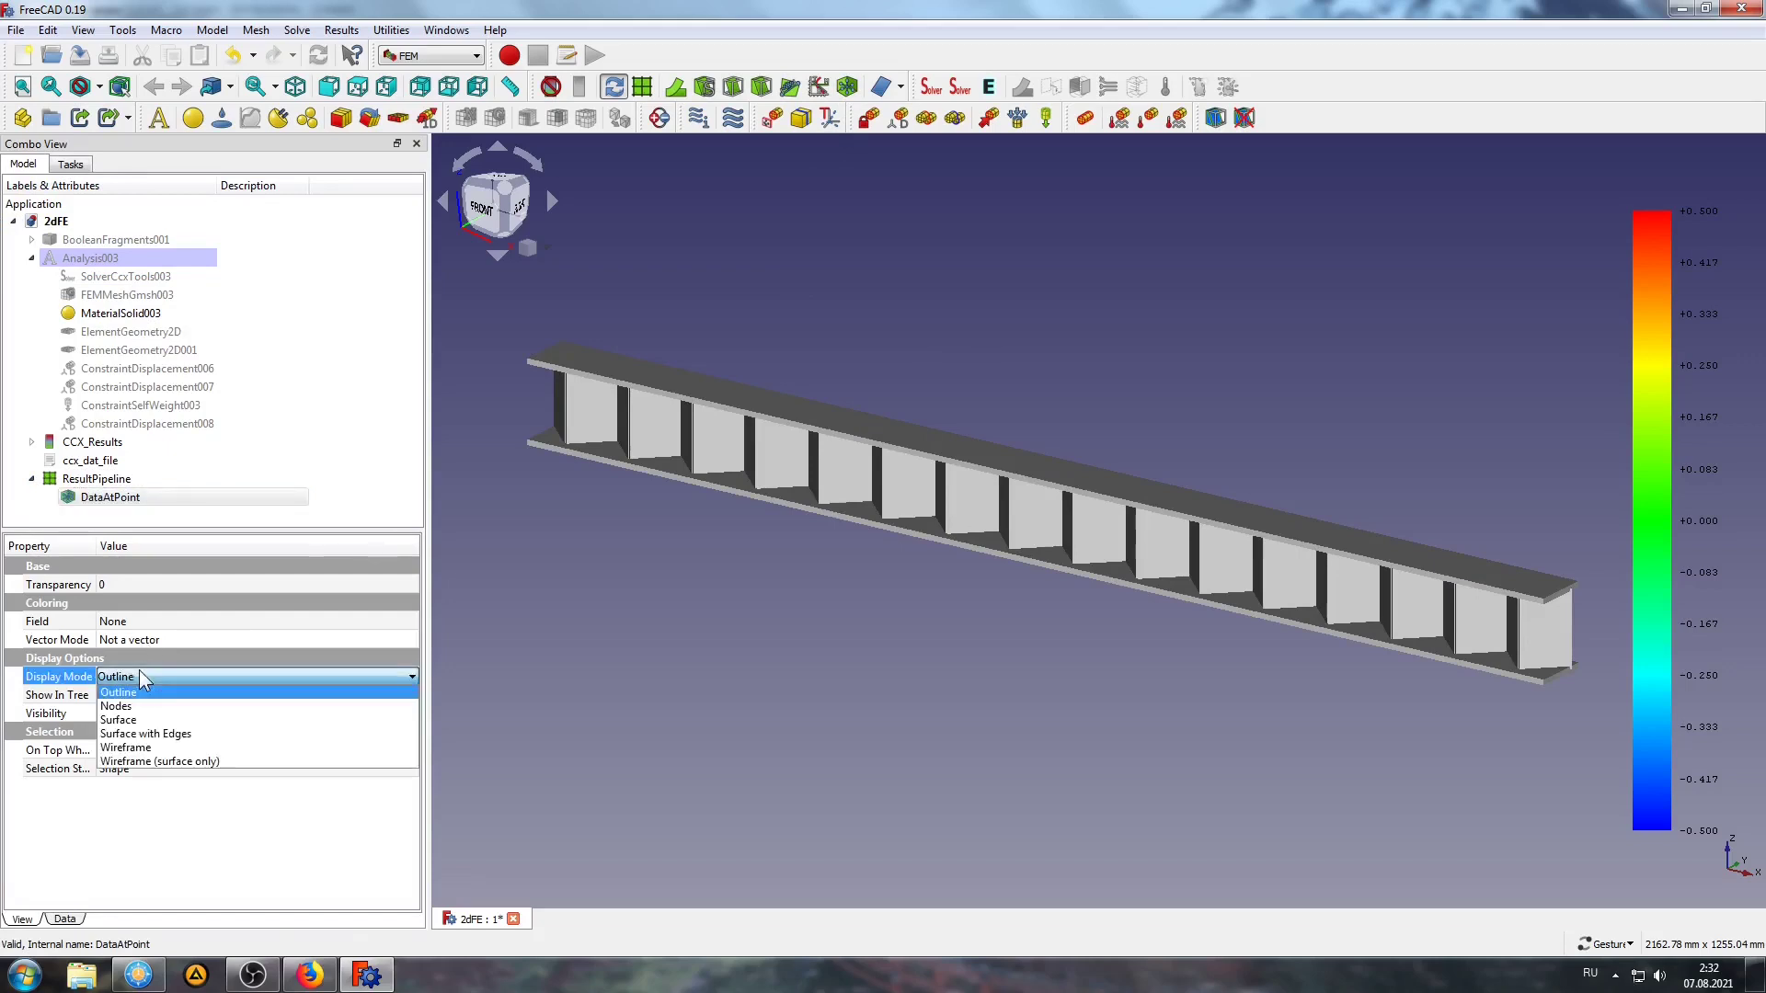
{"action": "left_click", "coordinate": [120, 720]}
{"action": "left_click", "coordinate": [97, 480]}
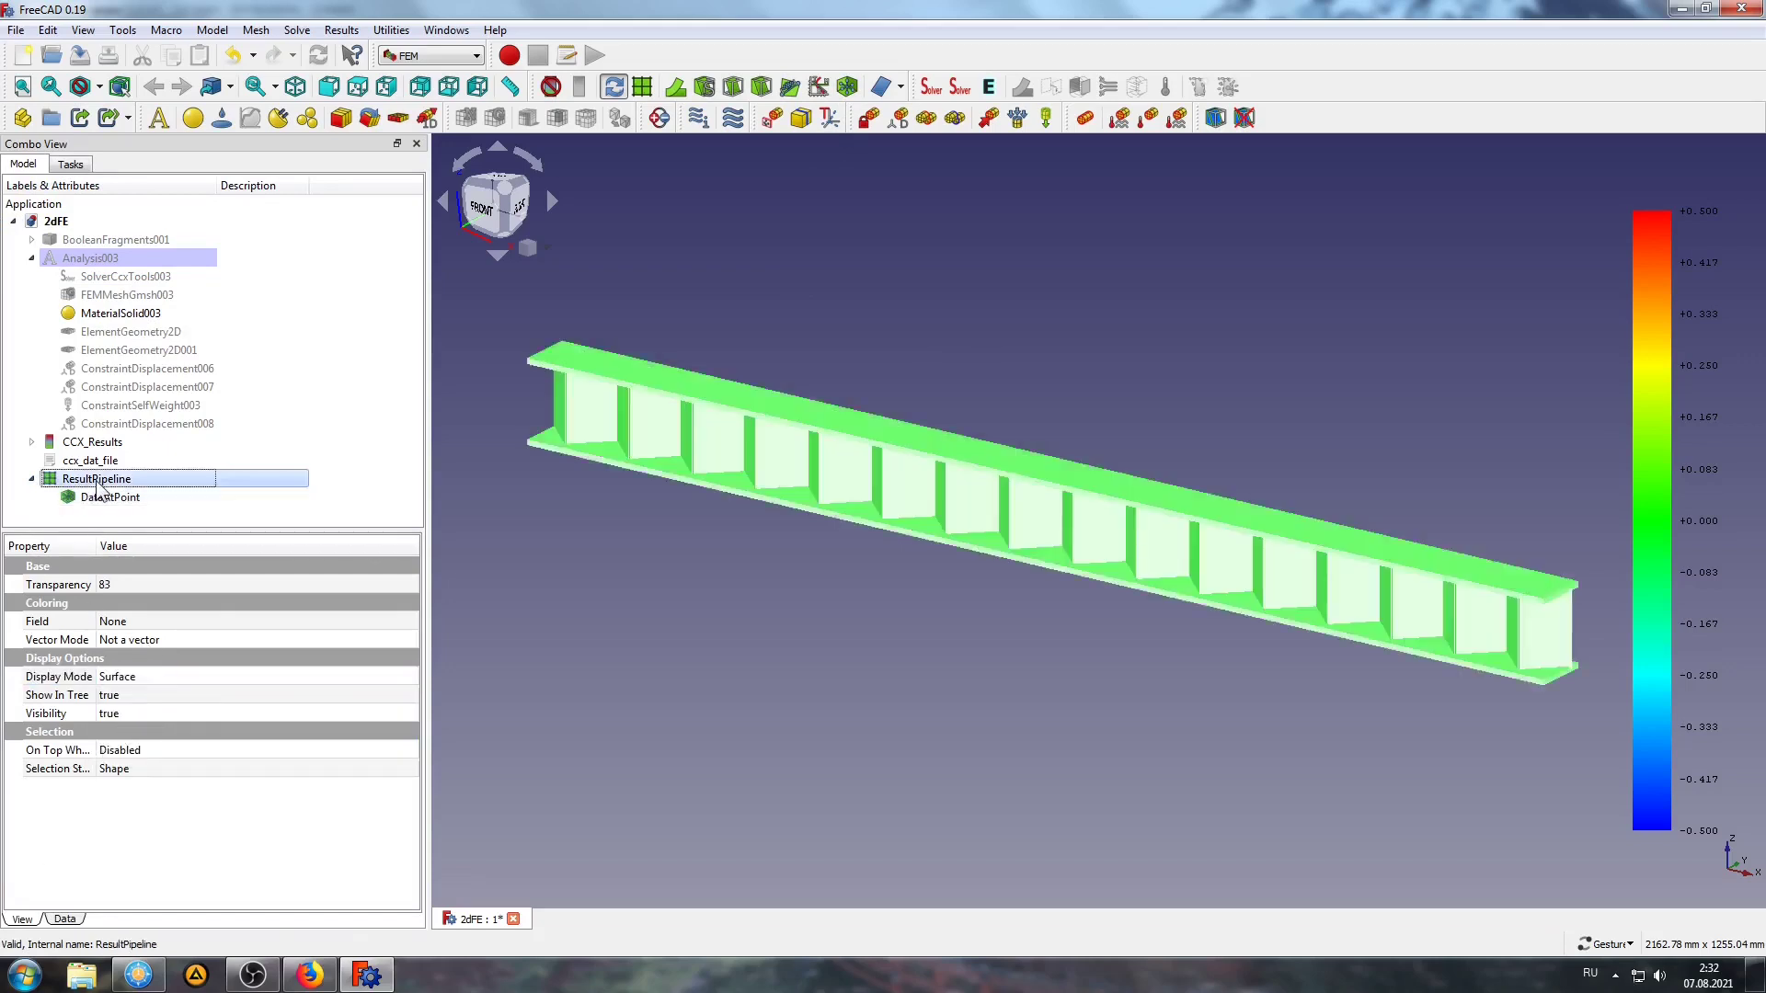
{"action": "double_click", "coordinate": [98, 480]}
{"action": "left_click", "coordinate": [209, 204]}
Set the point's Center X to 1000 and read Major Principal Stress, 0.790378.
{"action": "double_click", "coordinate": [86, 496]}
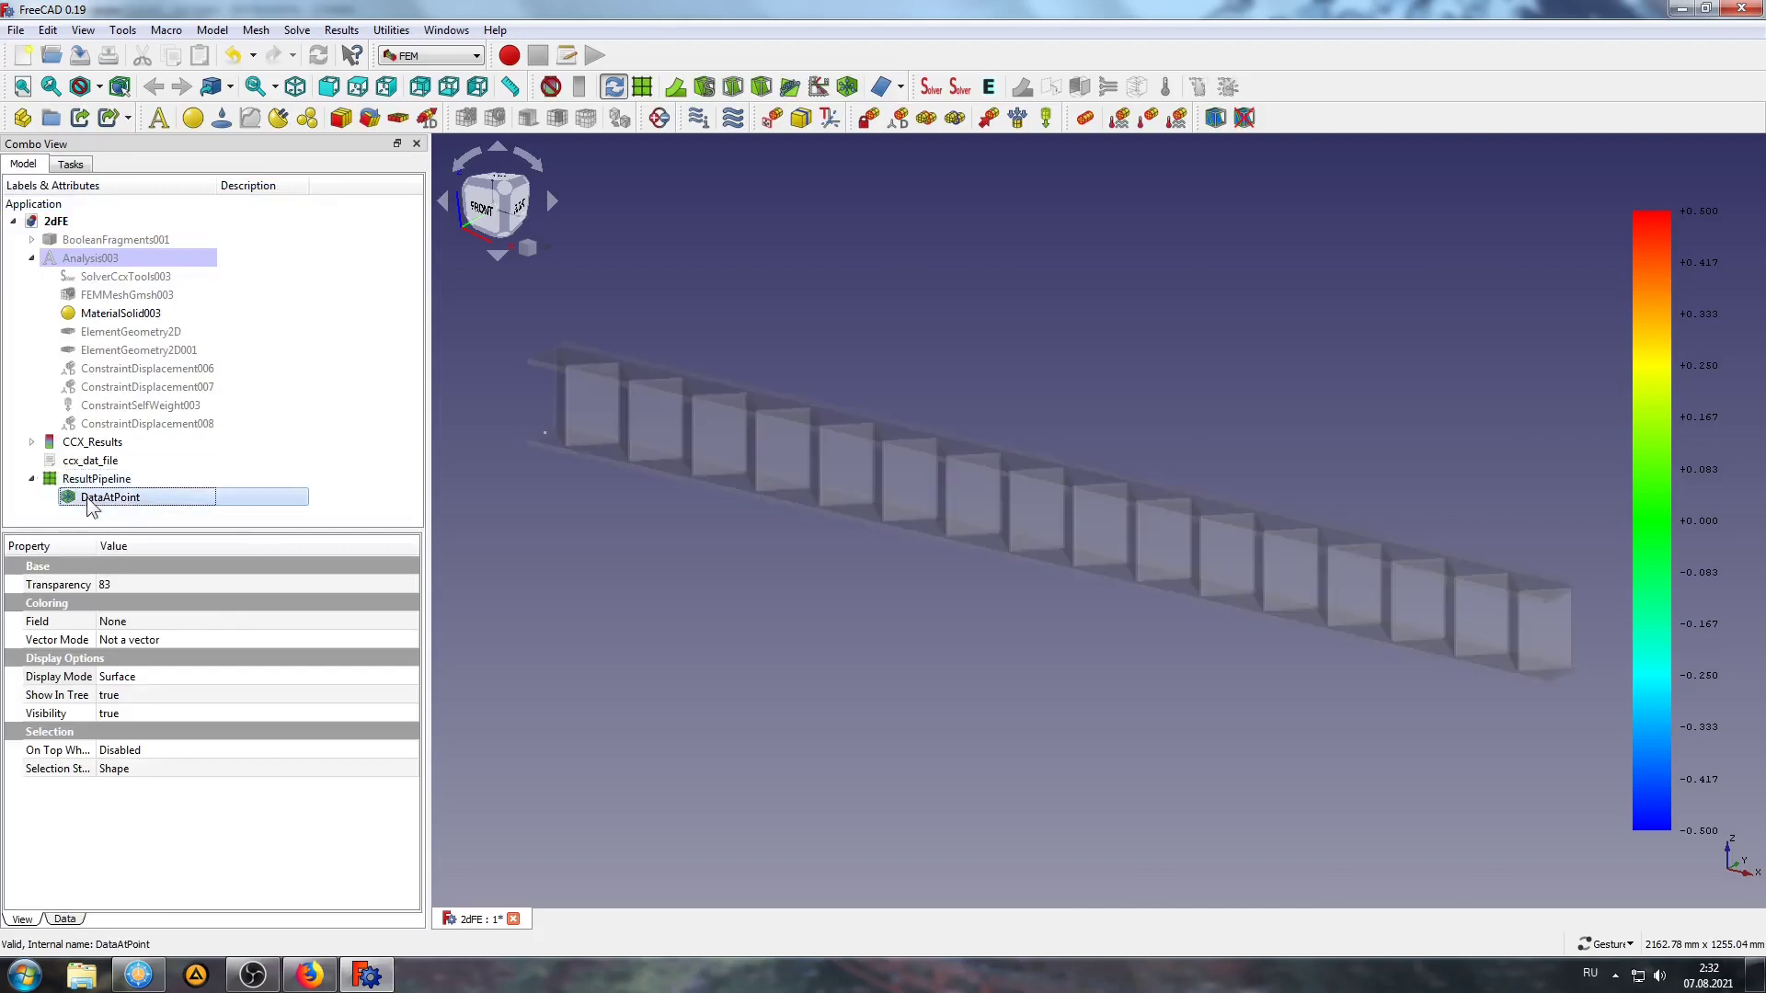
{"action": "left_click", "coordinate": [121, 285]}
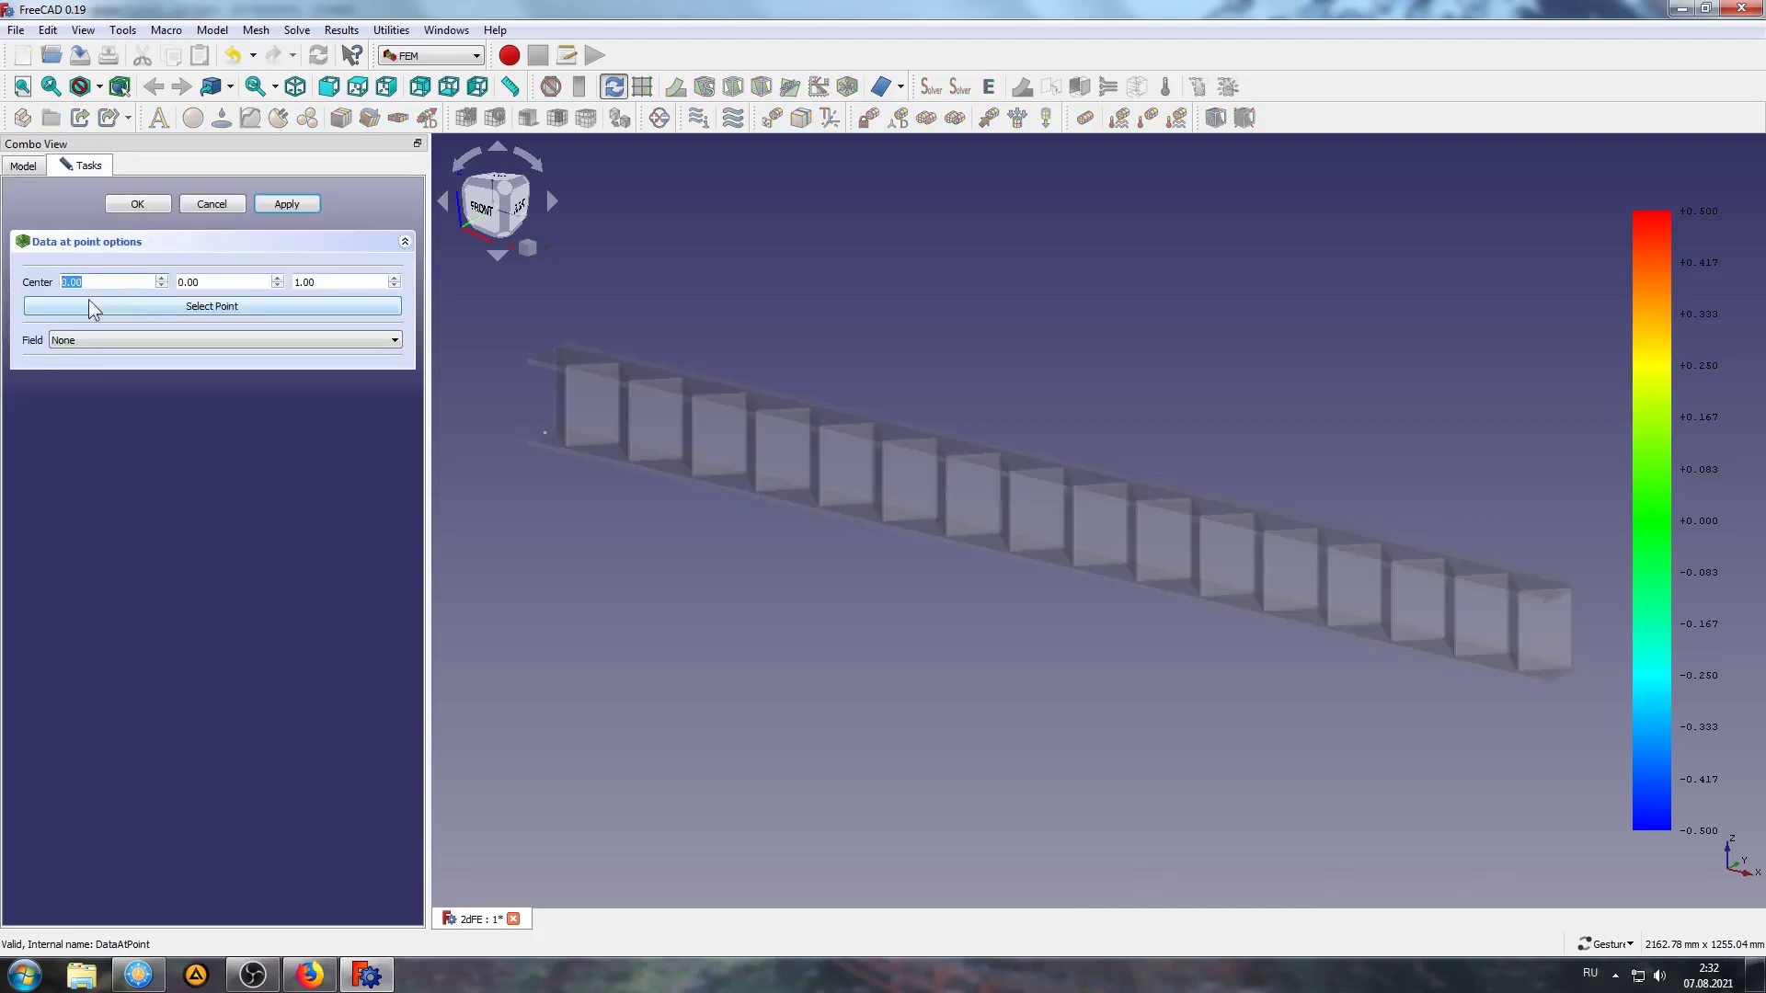
{"action": "type", "text": "1000"}
{"action": "left_click", "coordinate": [284, 204]}
{"action": "left_click", "coordinate": [134, 340]}
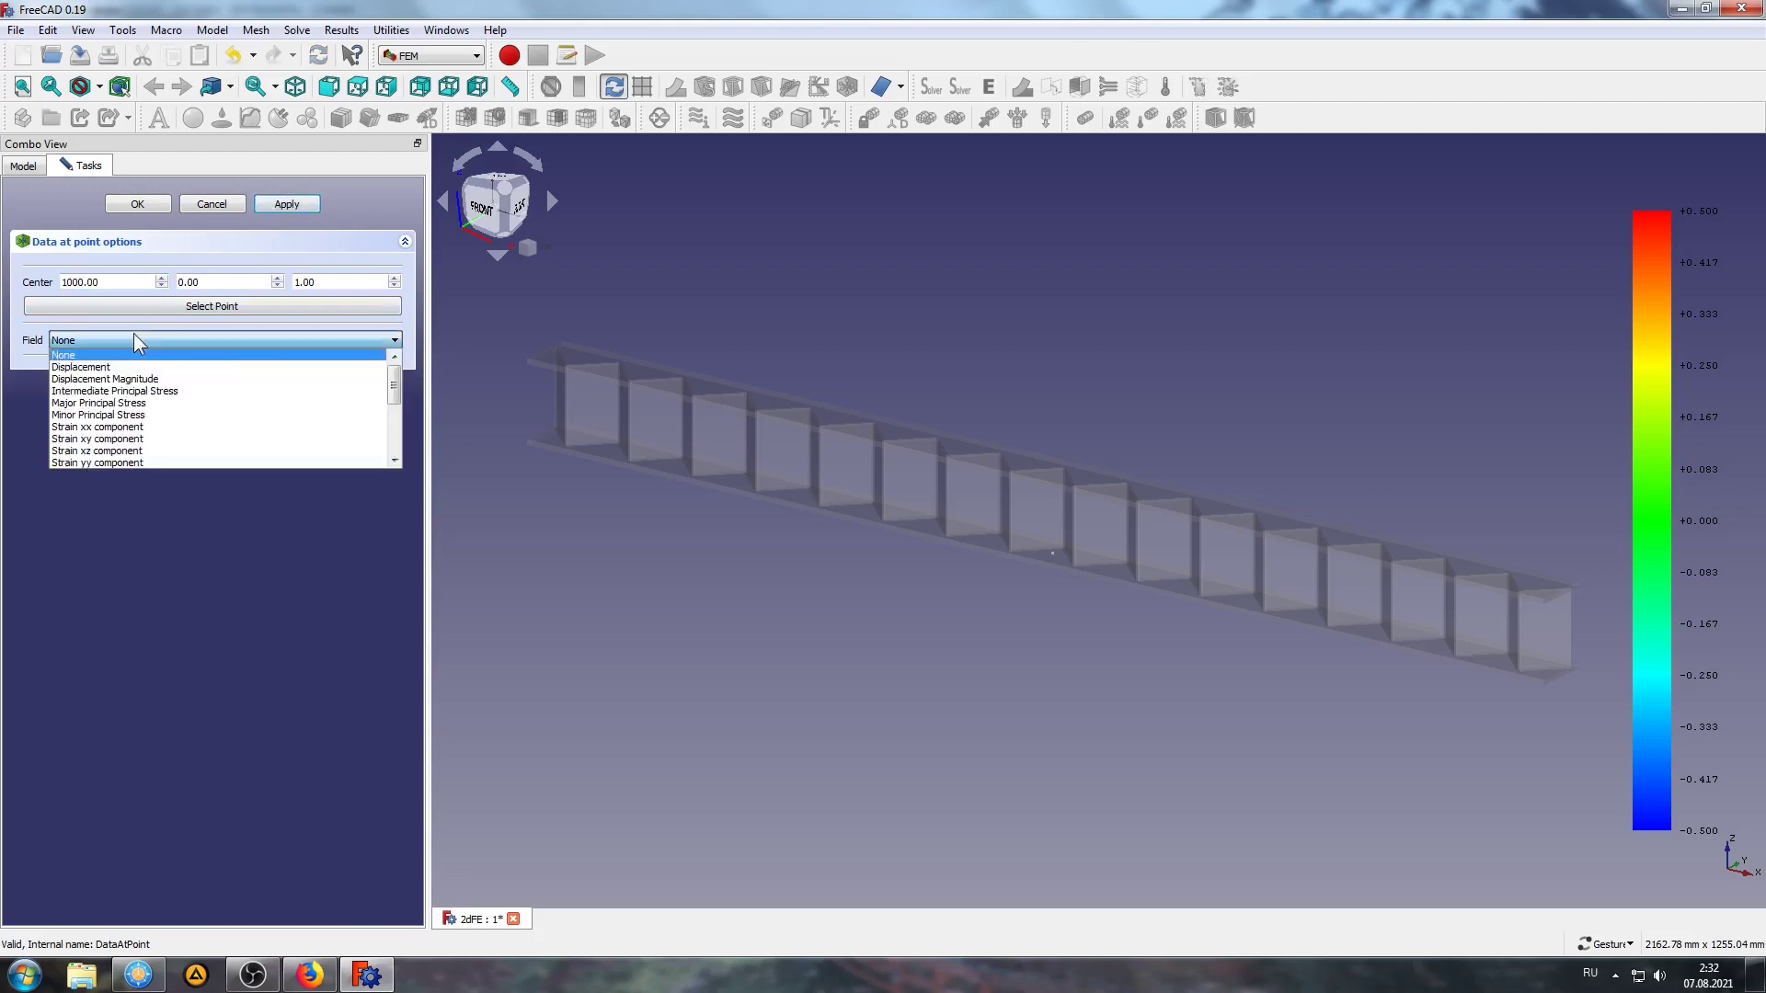
{"action": "left_click", "coordinate": [87, 403]}
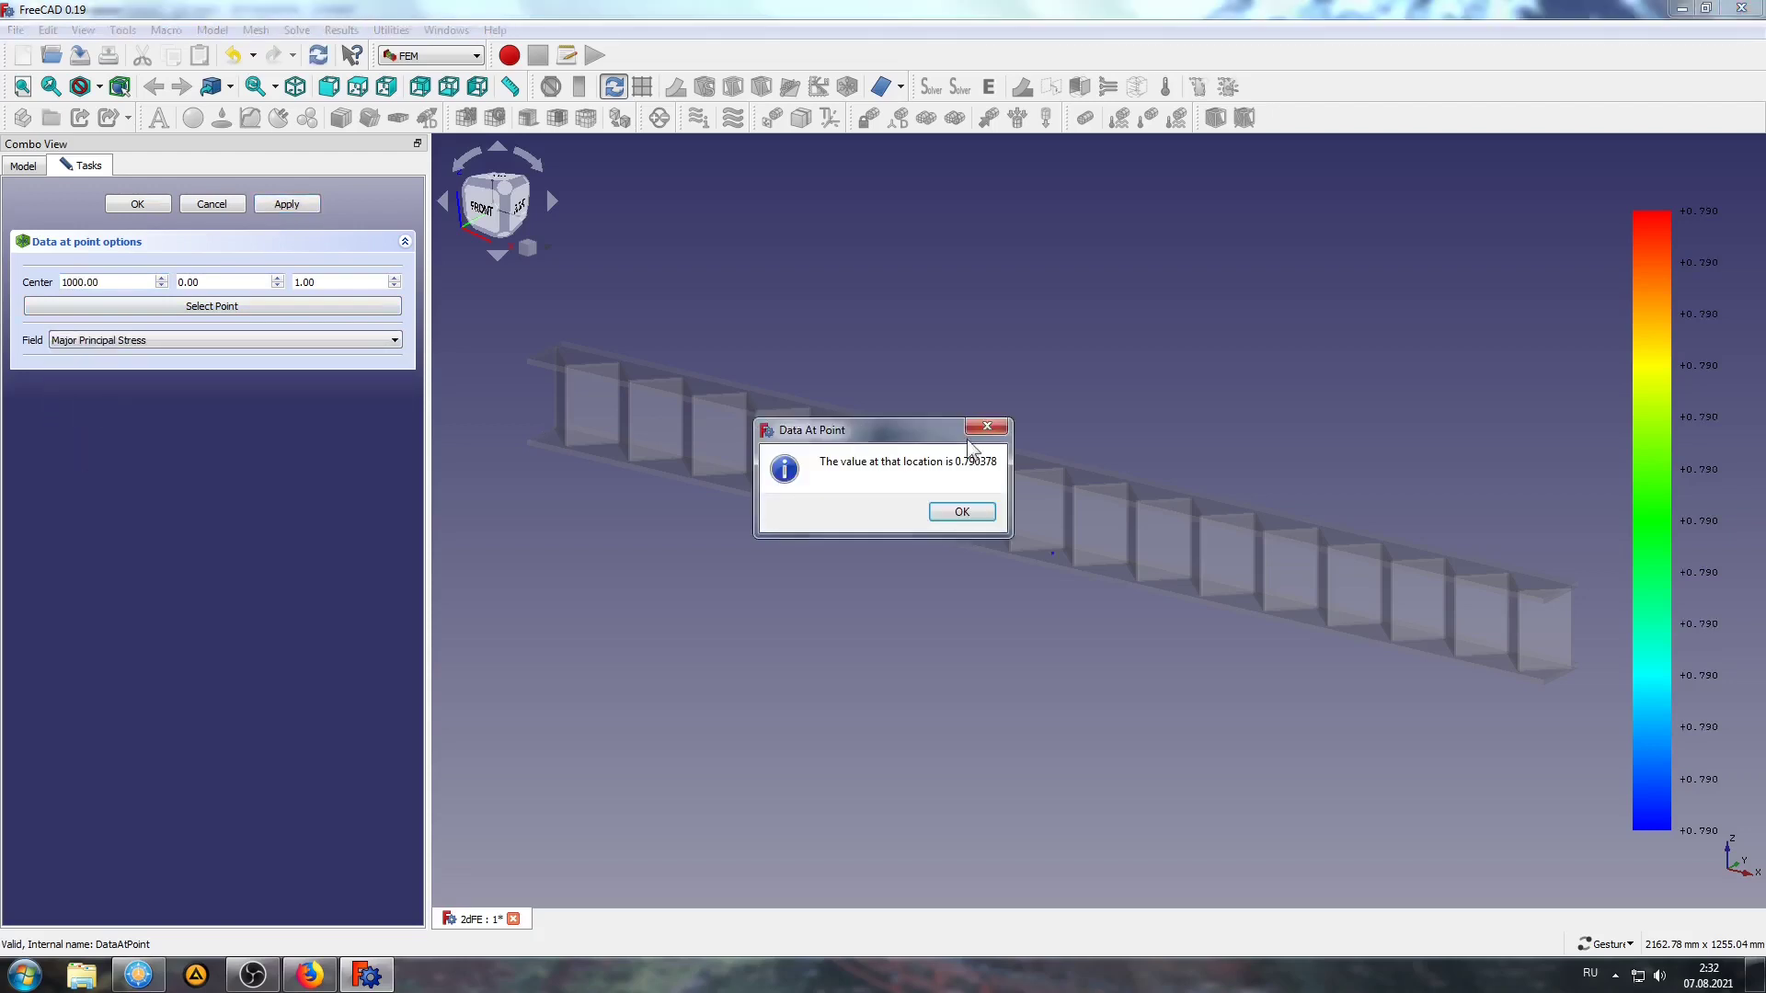